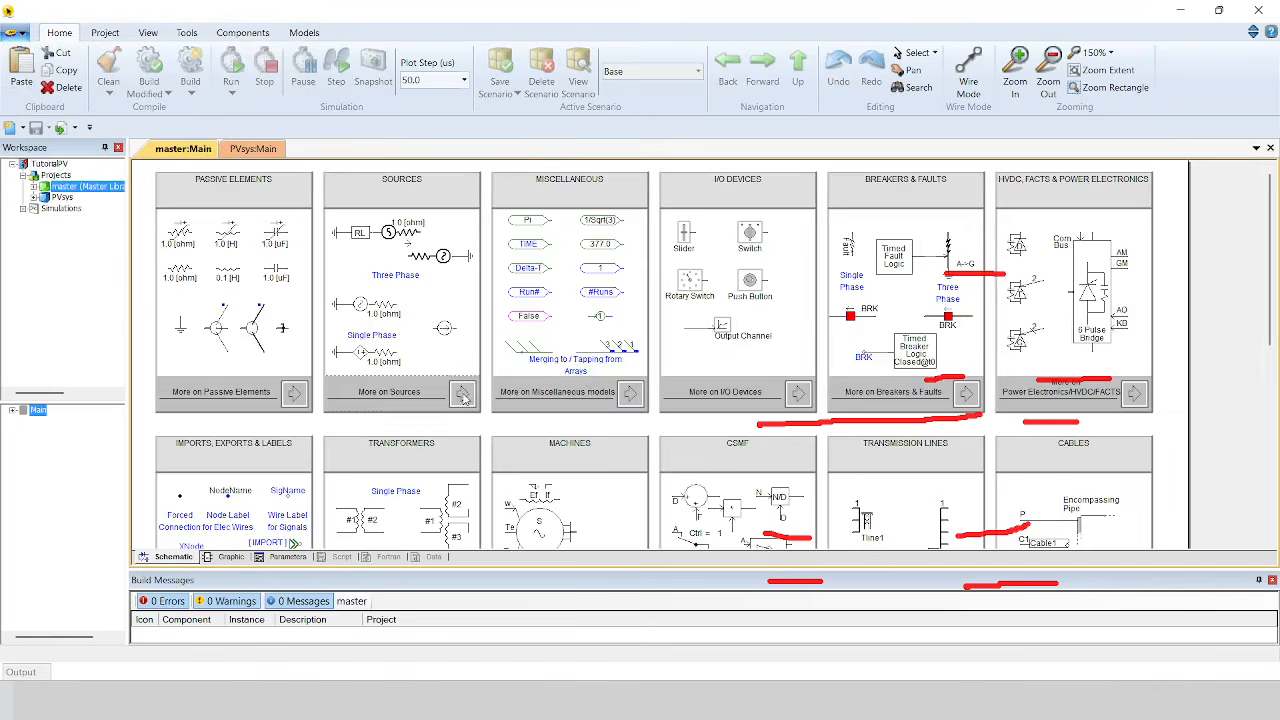
Find the three-phase-view photovoltaic source at the end of the master library's Sources page and copy it.
scroll(536, 404, "down", 5)
scroll(536, 404, "down", 4)
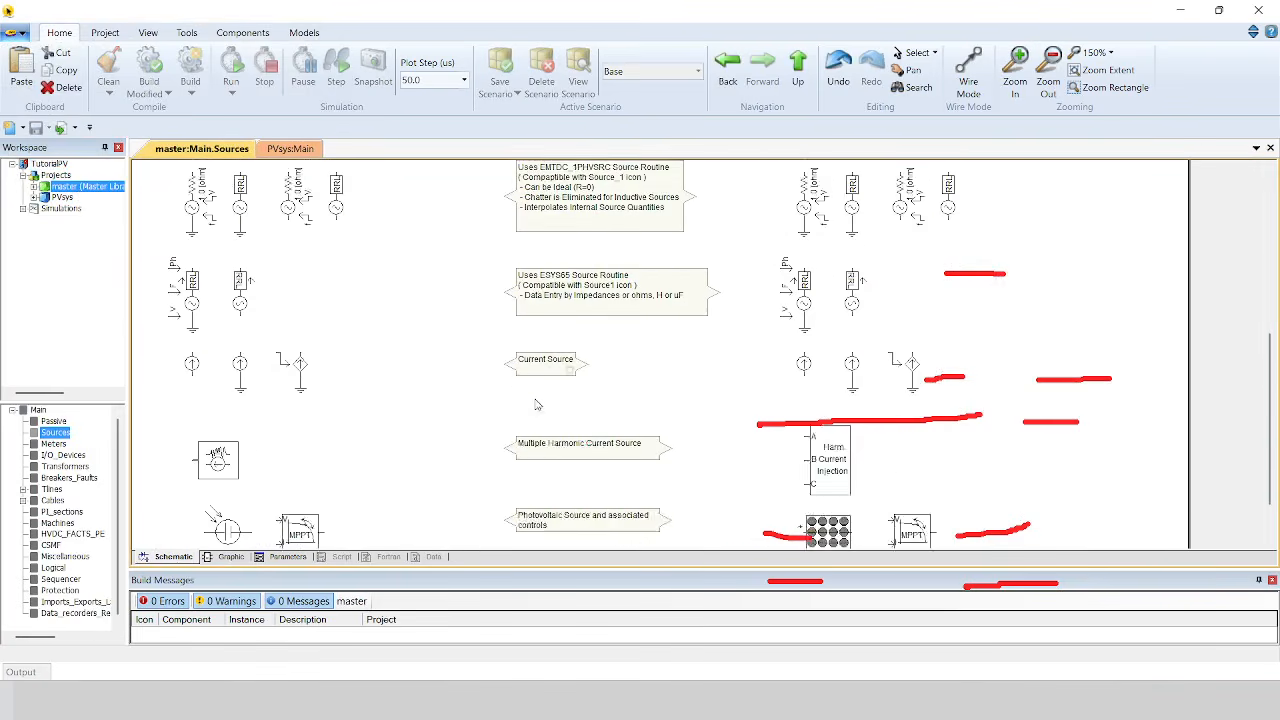
scroll(536, 404, "up", 3)
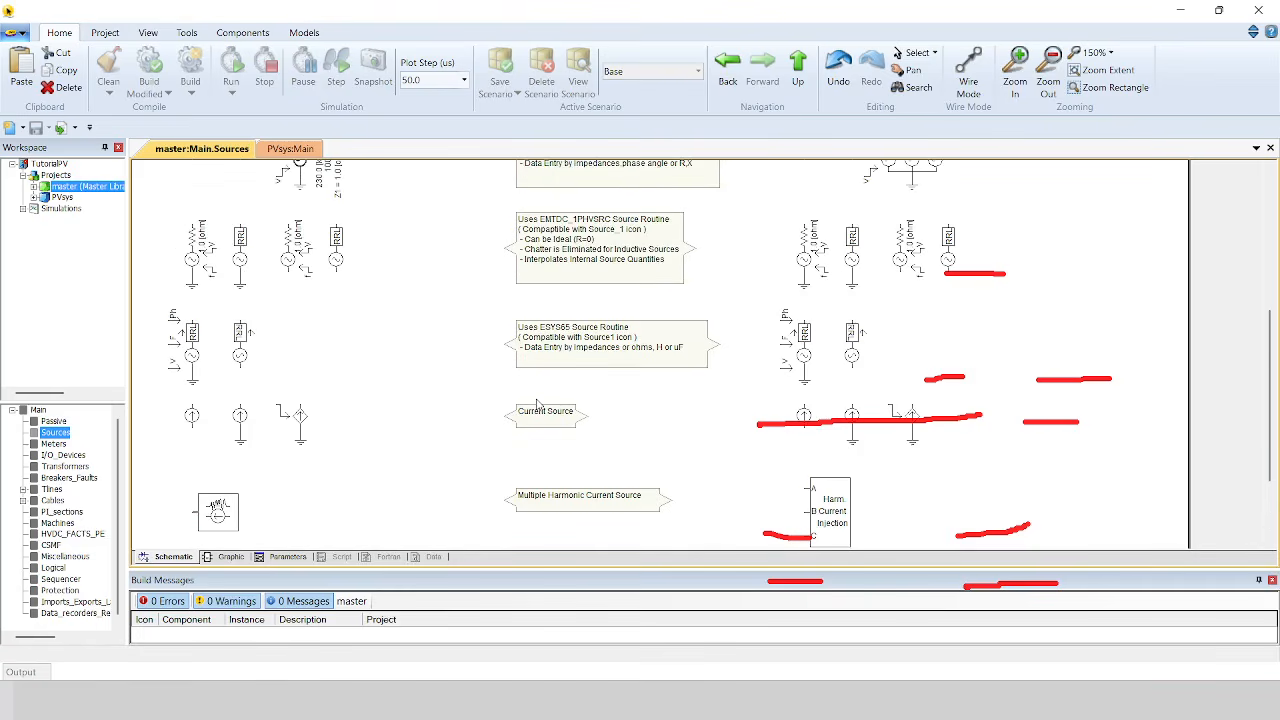
scroll(450, 380, "up", 7)
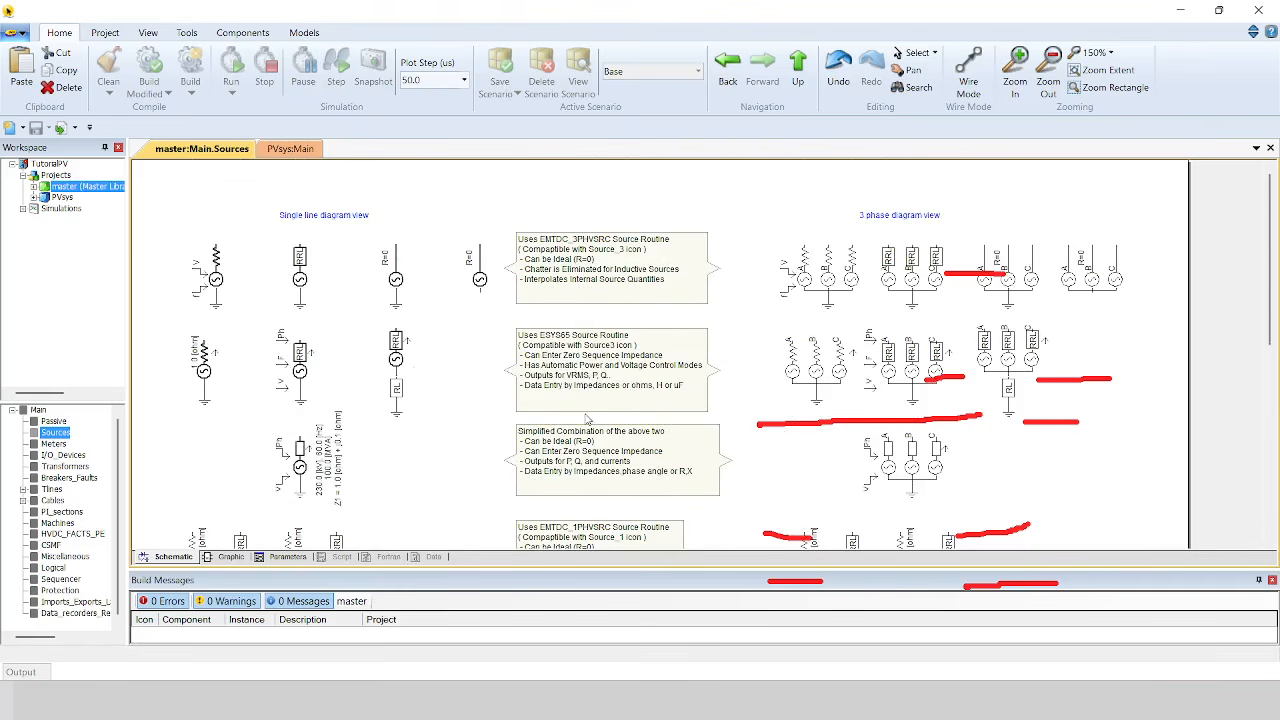
scroll(547, 418, "down", 6)
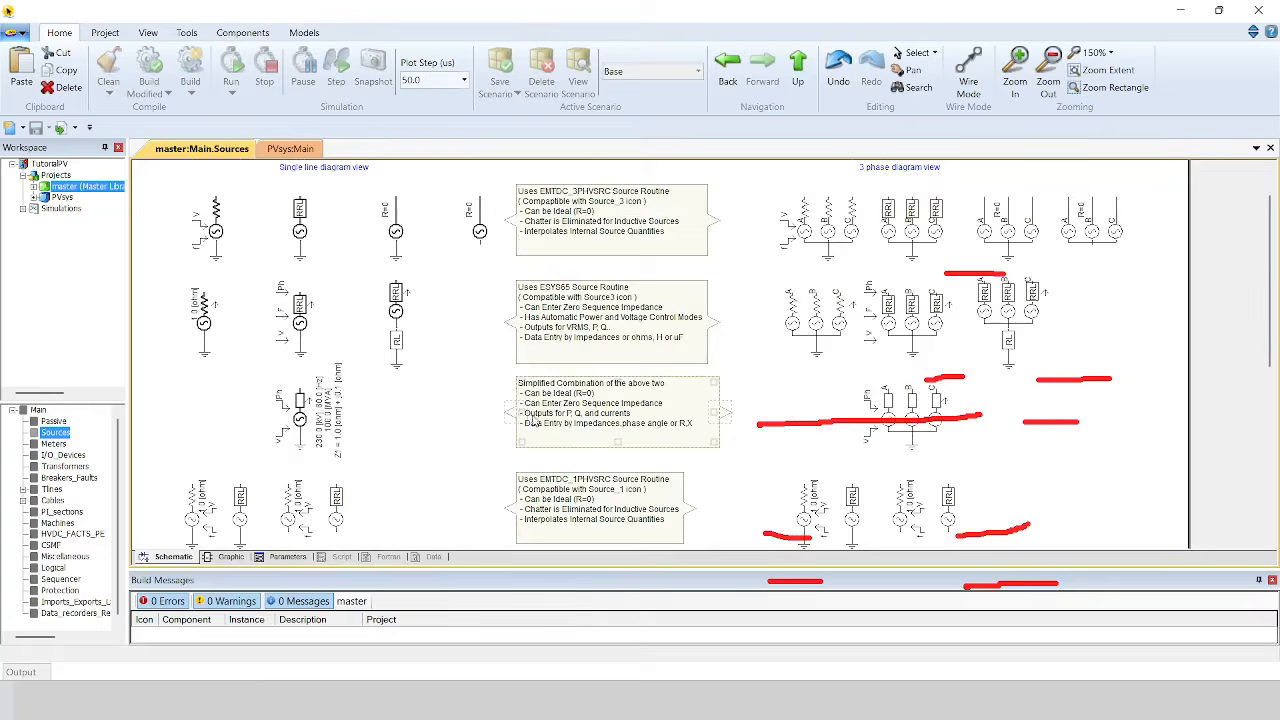
scroll(547, 418, "down", 2)
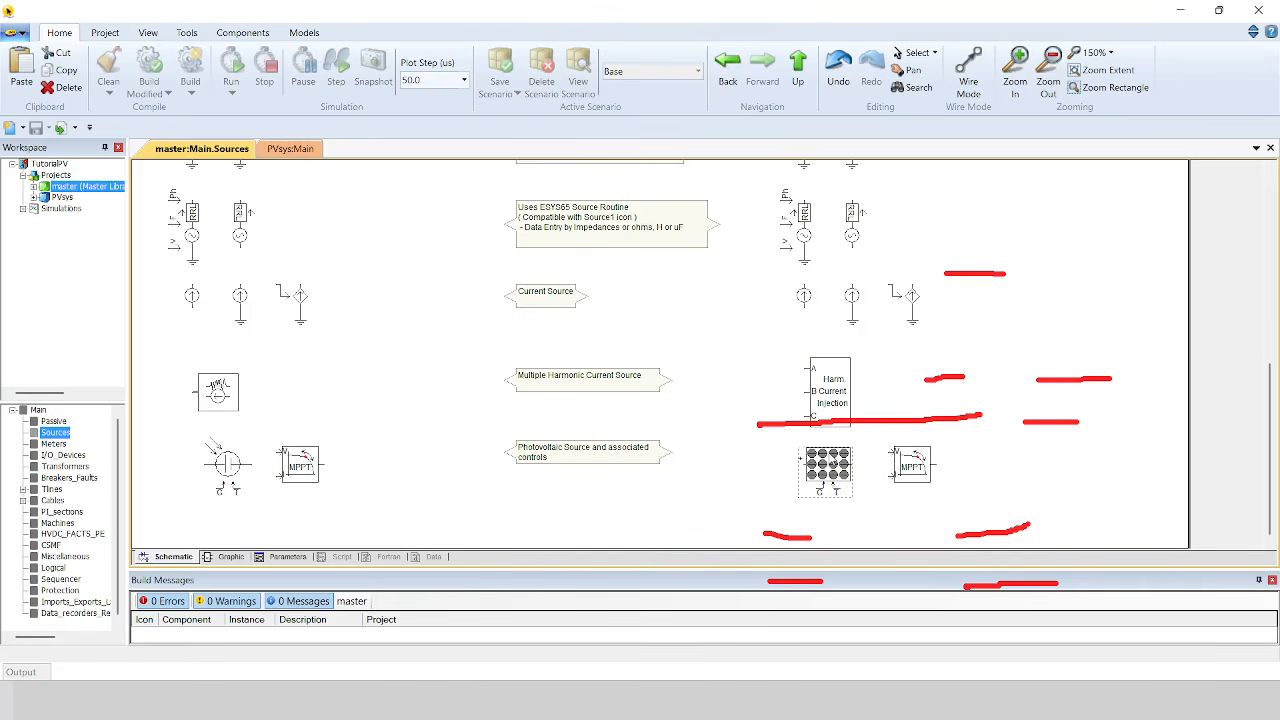
right_click(832, 458)
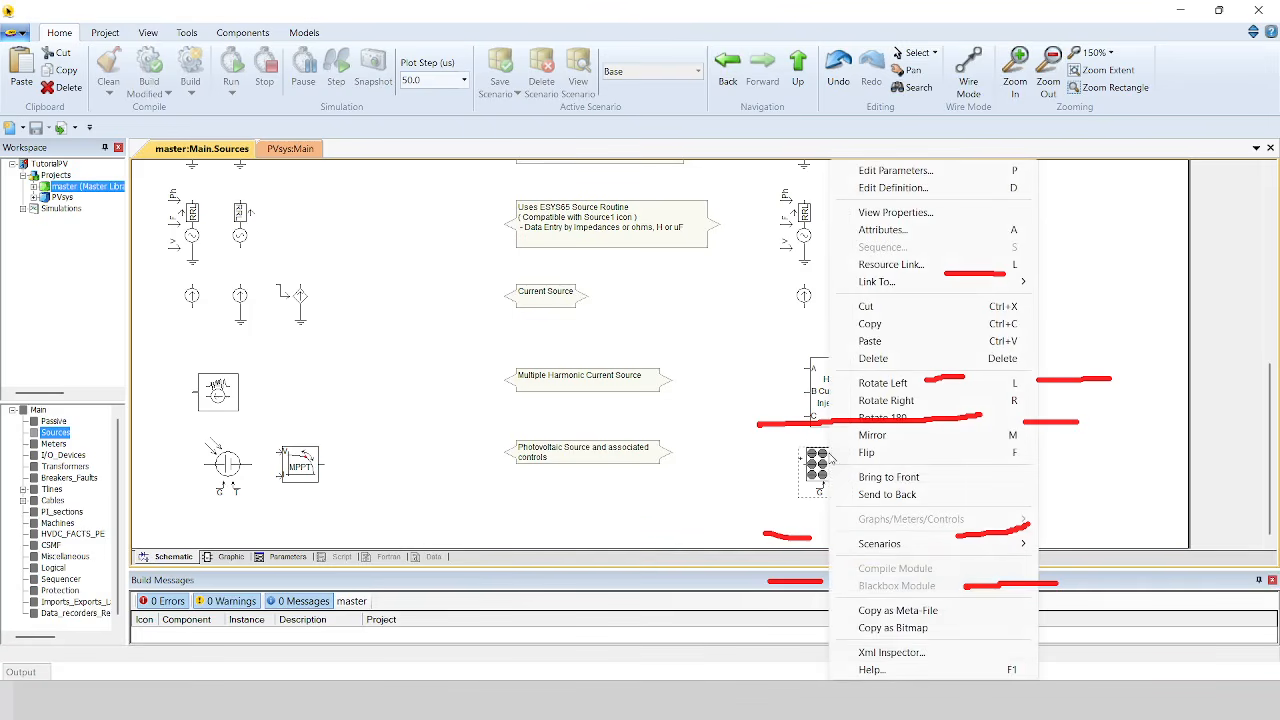
left_click(866, 323)
Paste the photovoltaic source into the PVsys main schematic, rotate it right and place it in the sheet's upper-left area.
left_click(291, 149)
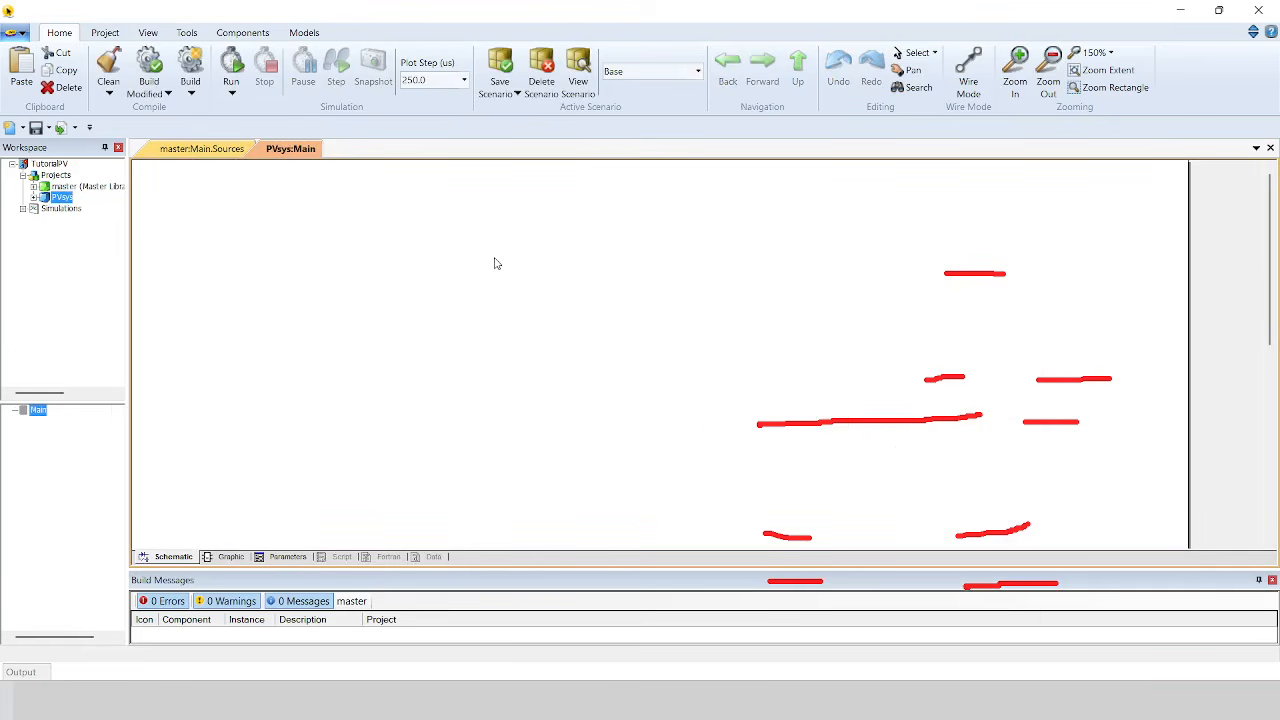
key("ctrl+v")
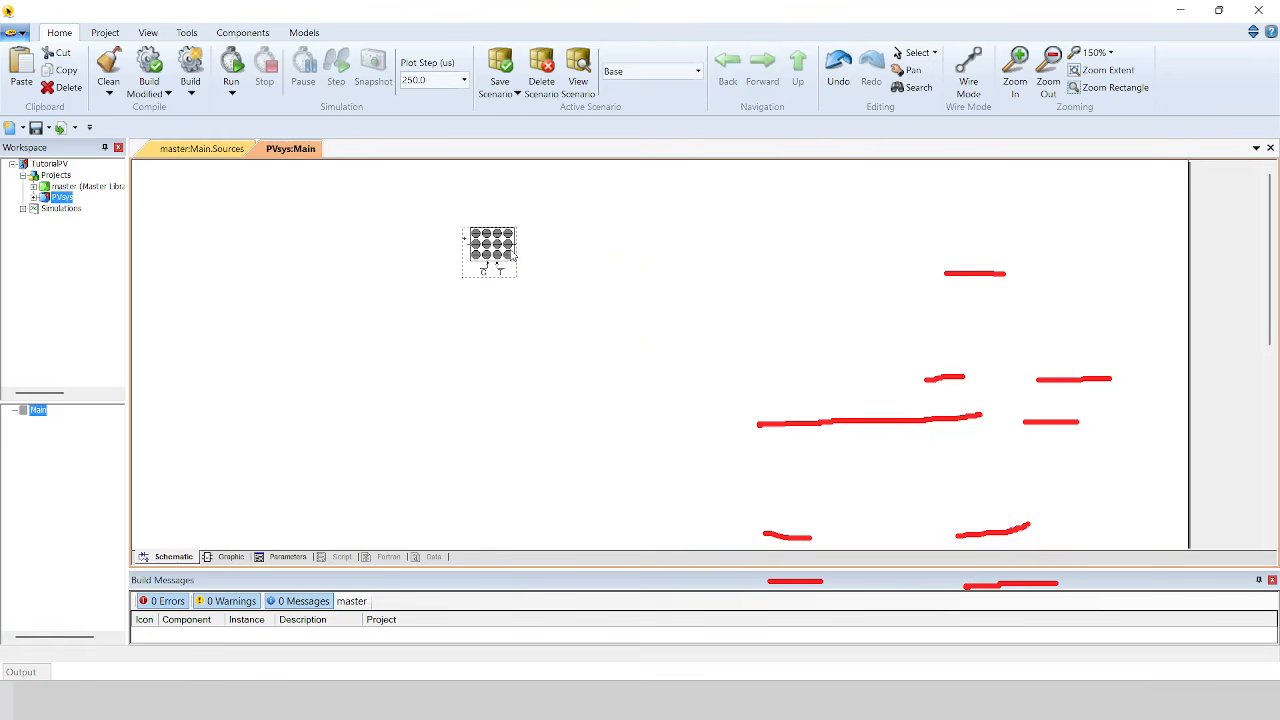
key("ctrl+r")
left_click_drag(501, 260, 418, 284)
Open the pasted photovoltaic source's parameters, review its PV cell parameters and return to the PV array parameters.
double_click(416, 284)
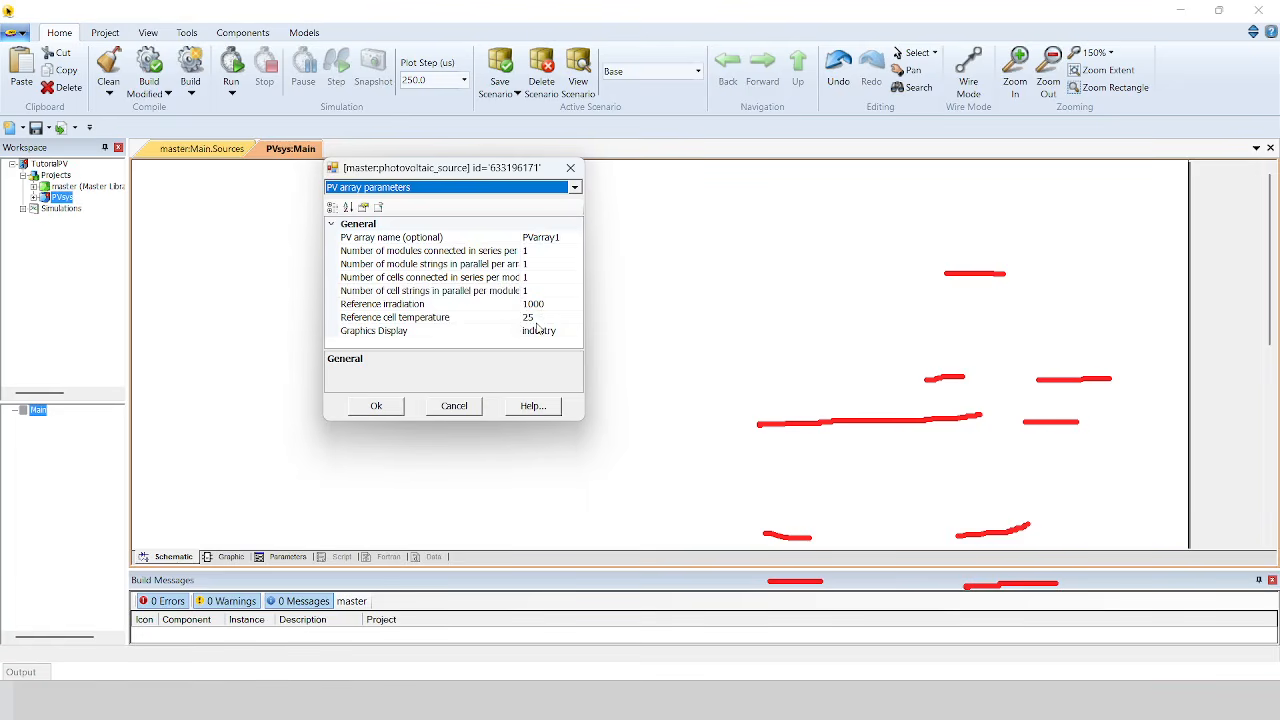
left_click(540, 188)
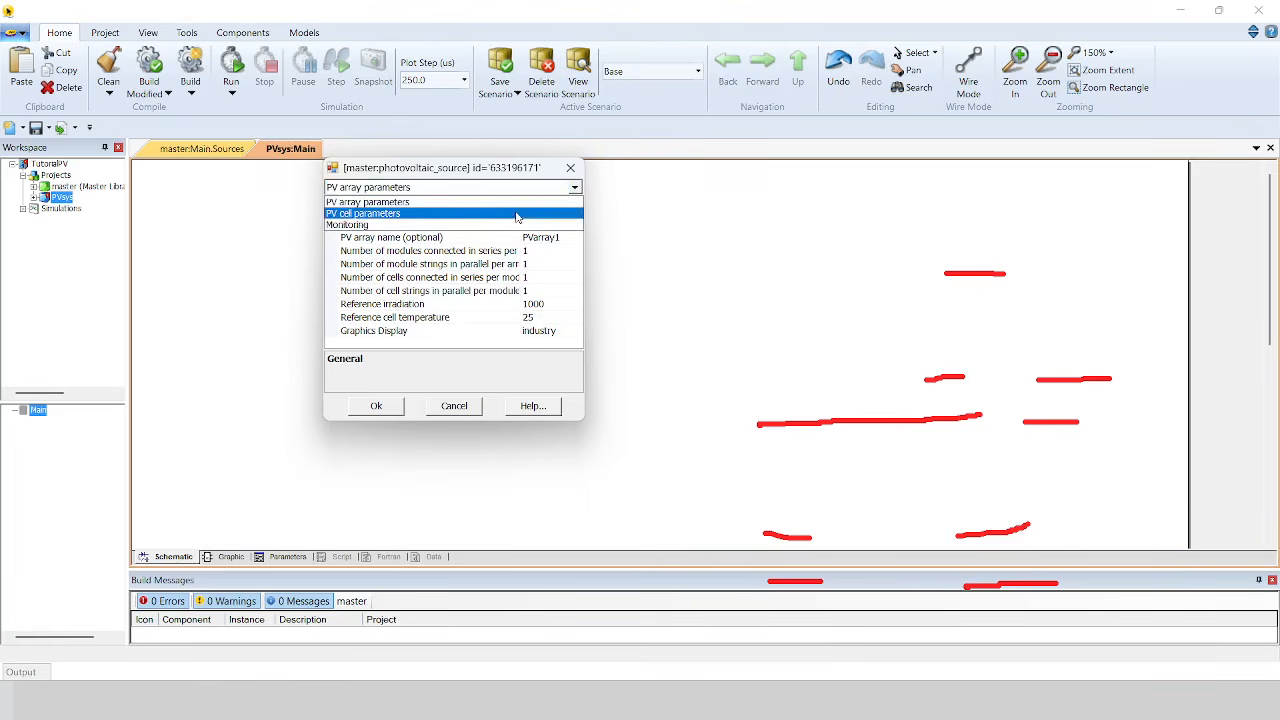
left_click(516, 214)
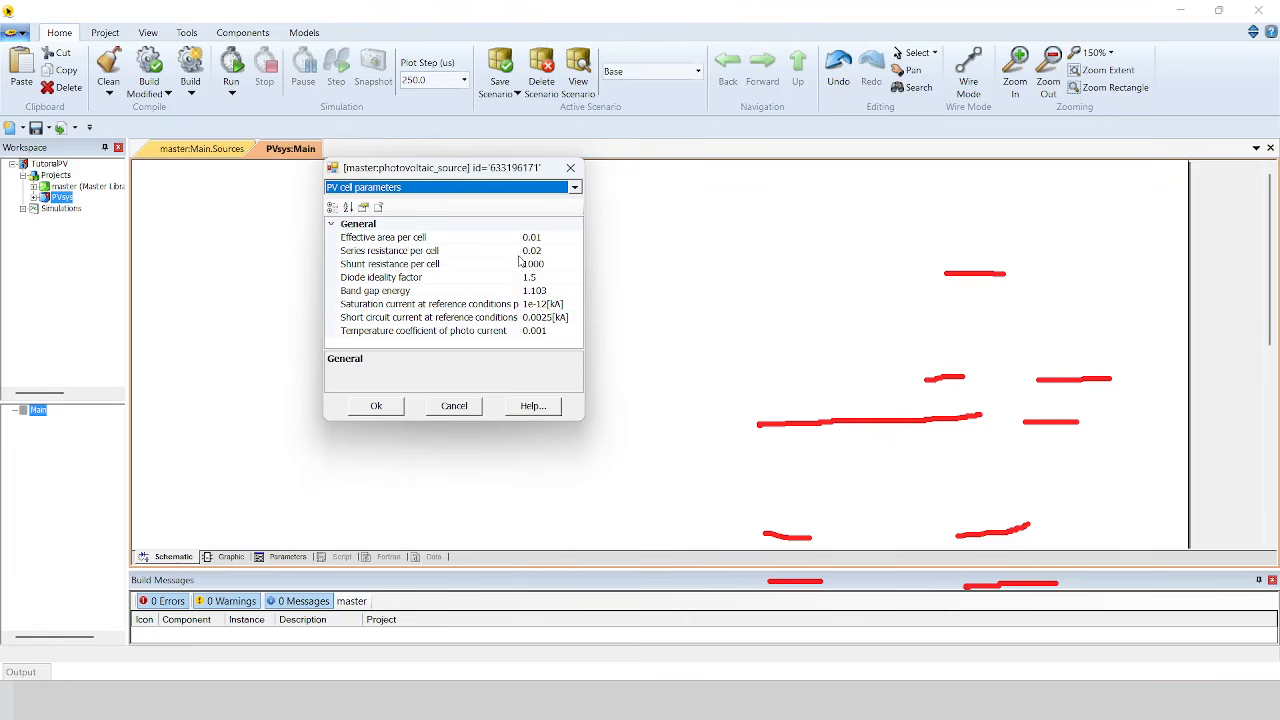
left_click(530, 188)
left_click(491, 203)
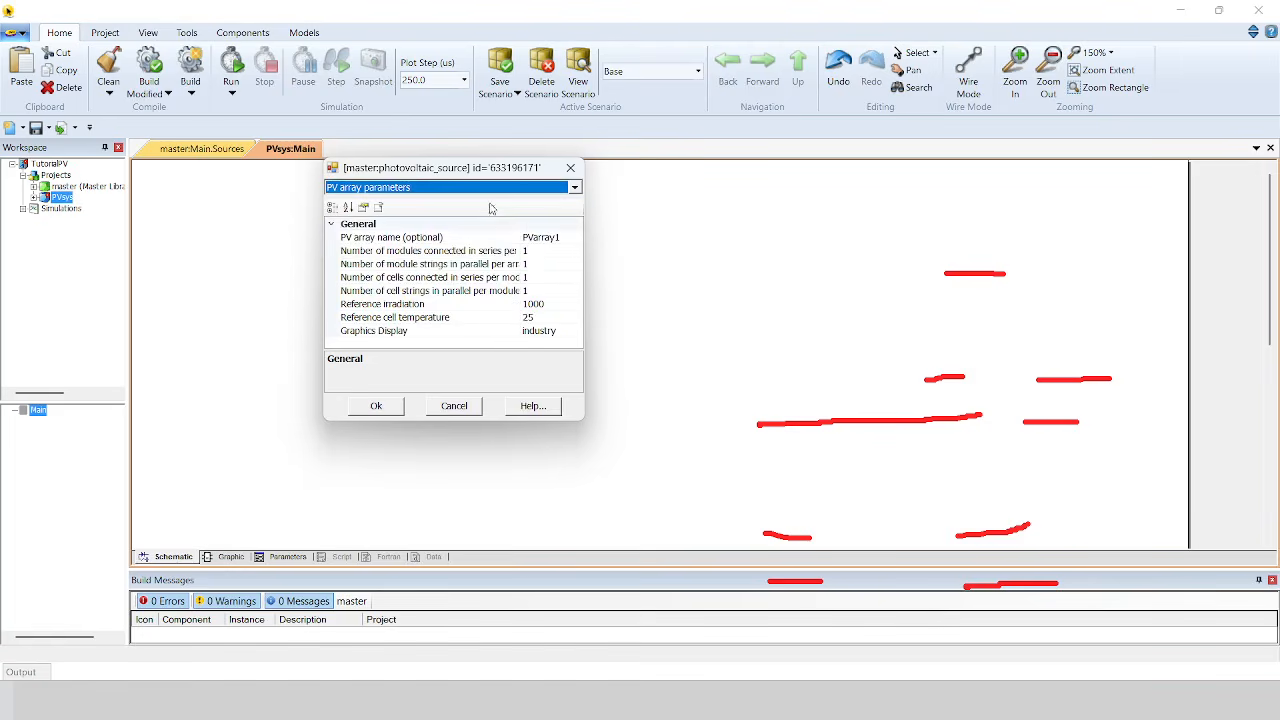
Set the PV array to 18 modules in series, 28 module strings in parallel and 54 cells in series per module.
left_click(540, 251)
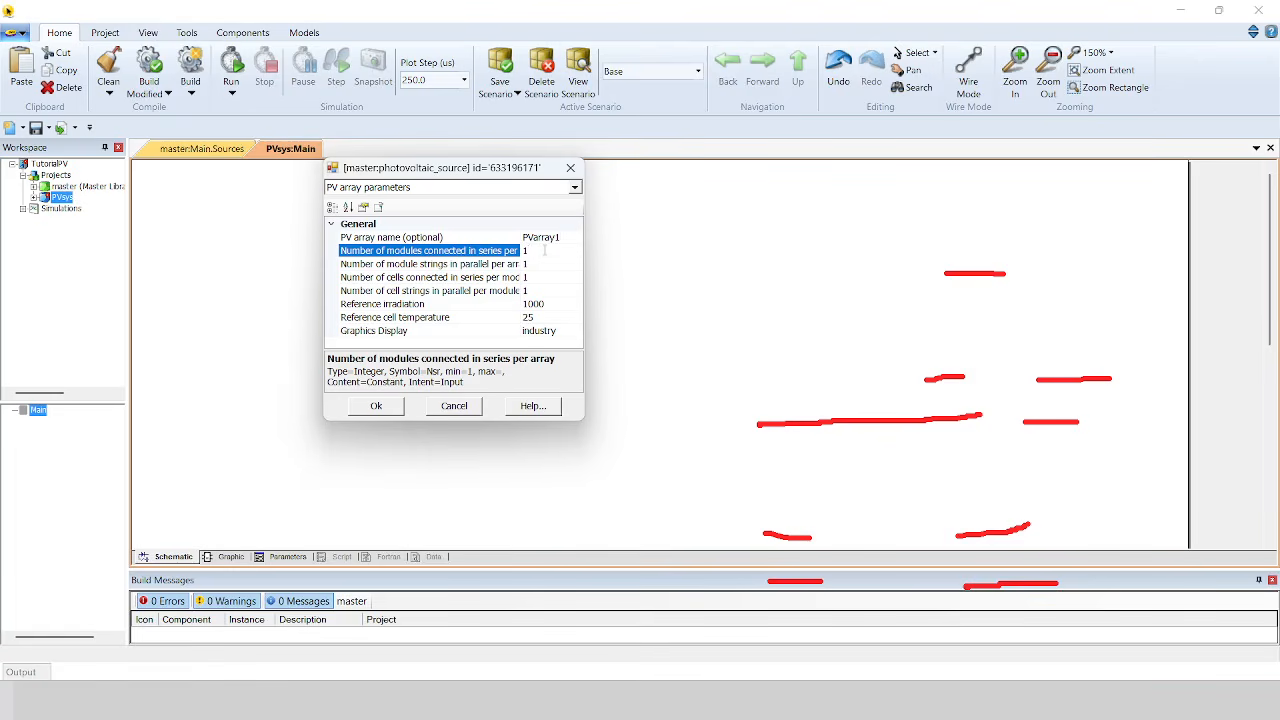
left_click(549, 264)
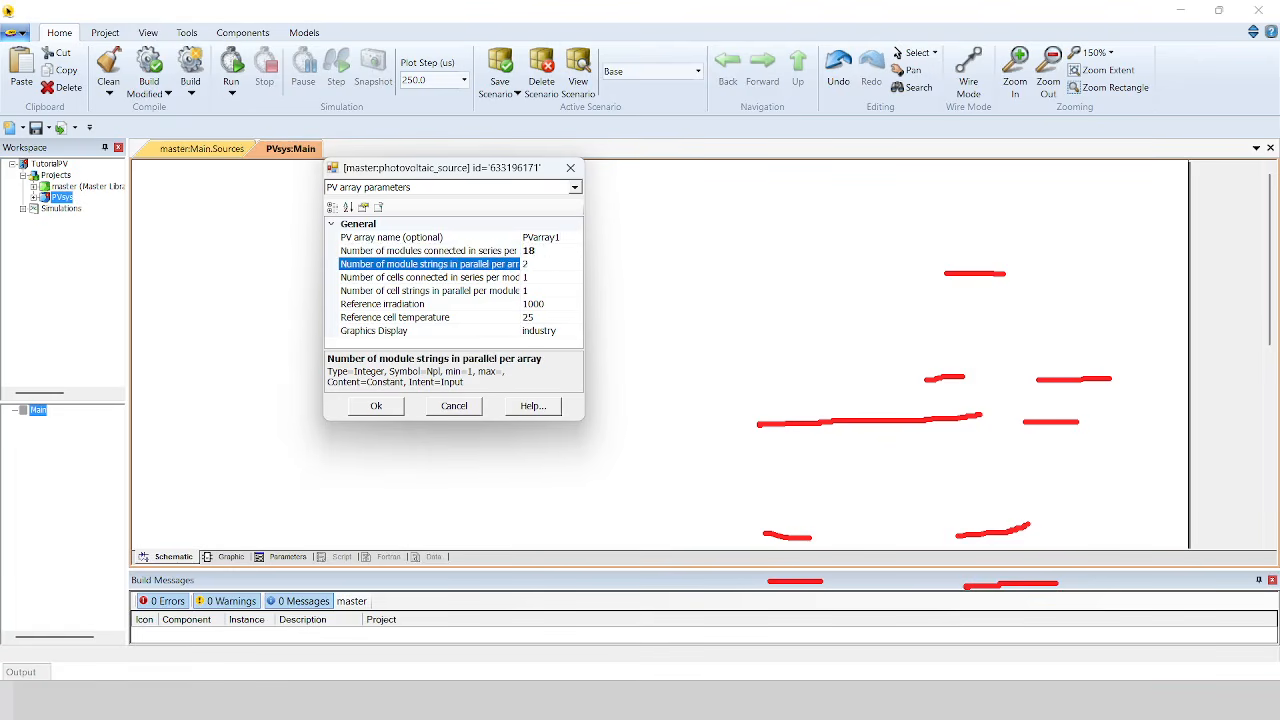
left_click(537, 278)
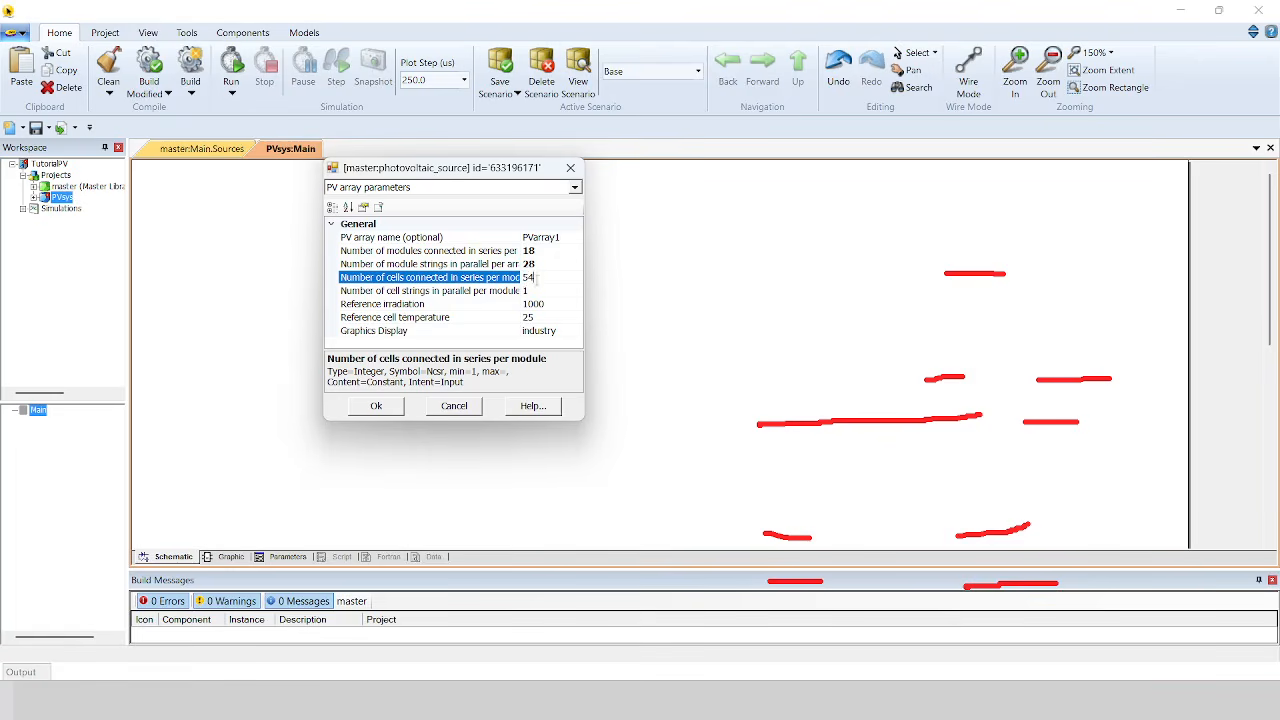
left_click(540, 291)
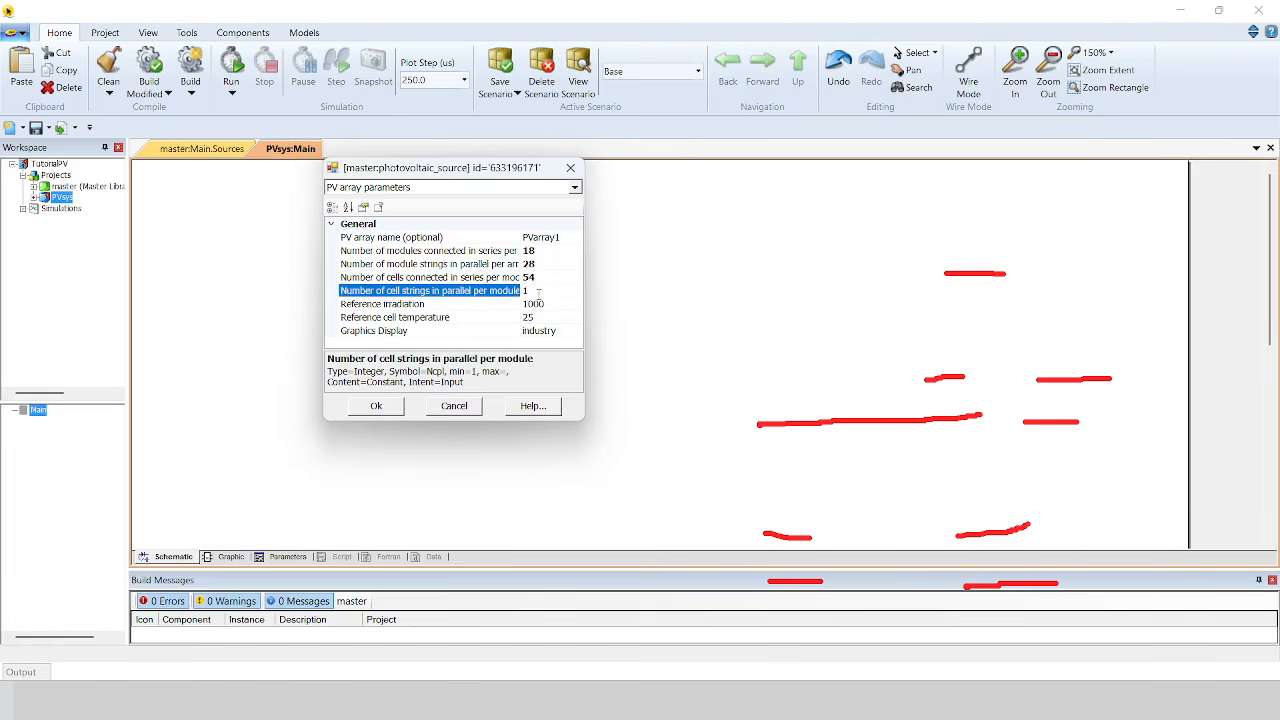
Show the photovoltaic source's PV cell parameters and open the effective area per cell for editing.
left_click(521, 191)
left_click(505, 211)
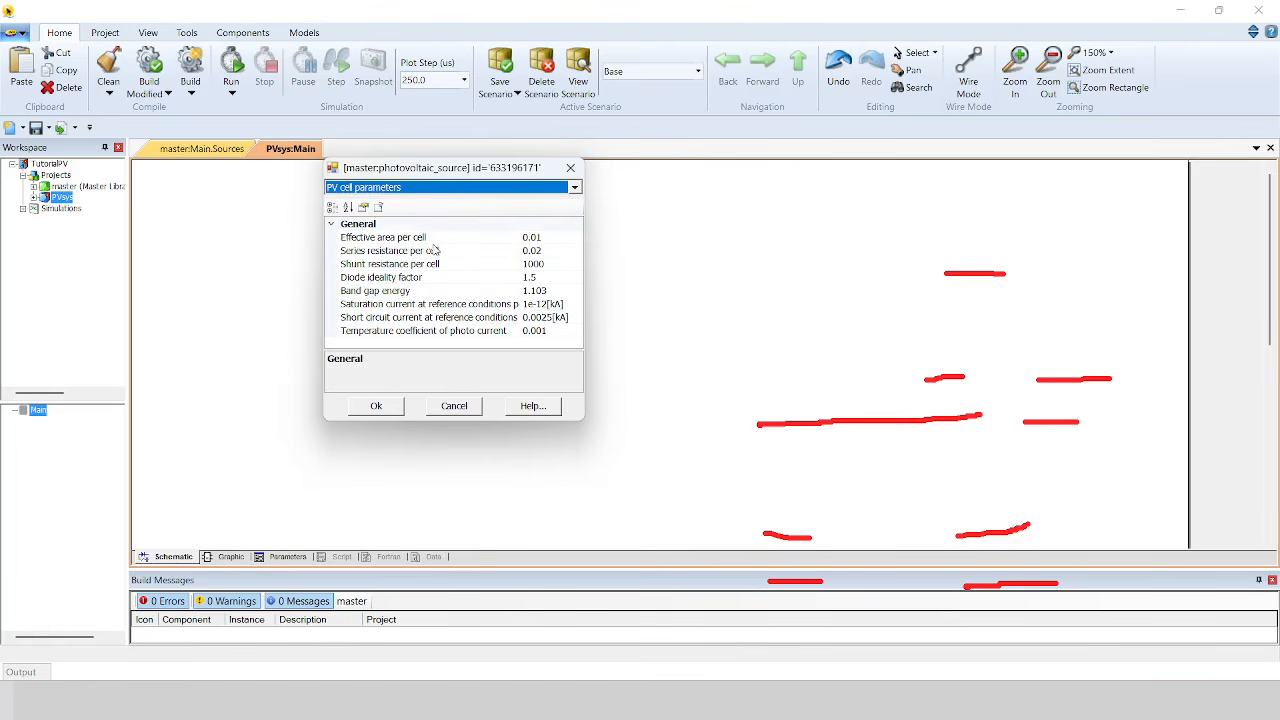
left_click(565, 236)
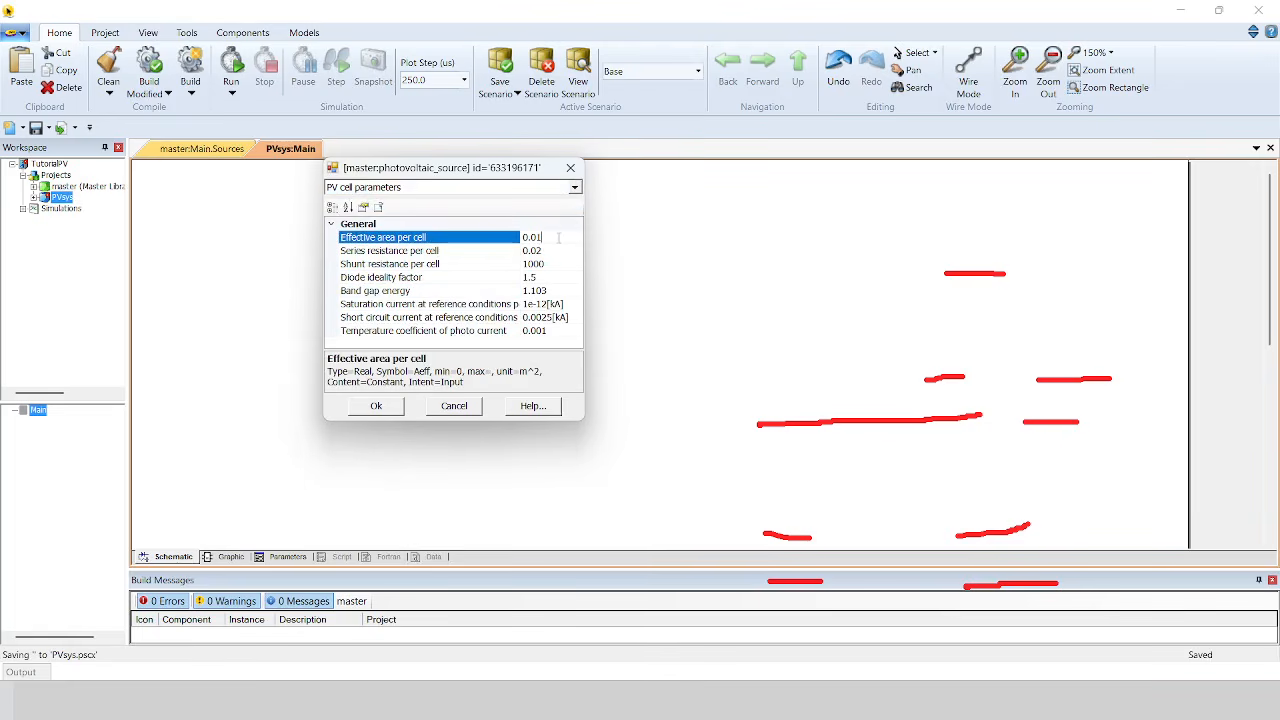
double_click(558, 237)
Switch to the KC200GT datasheet in Foxit and examine the module's physical dimensions, cells per module and electrical specifications.
key("alt+Tab")
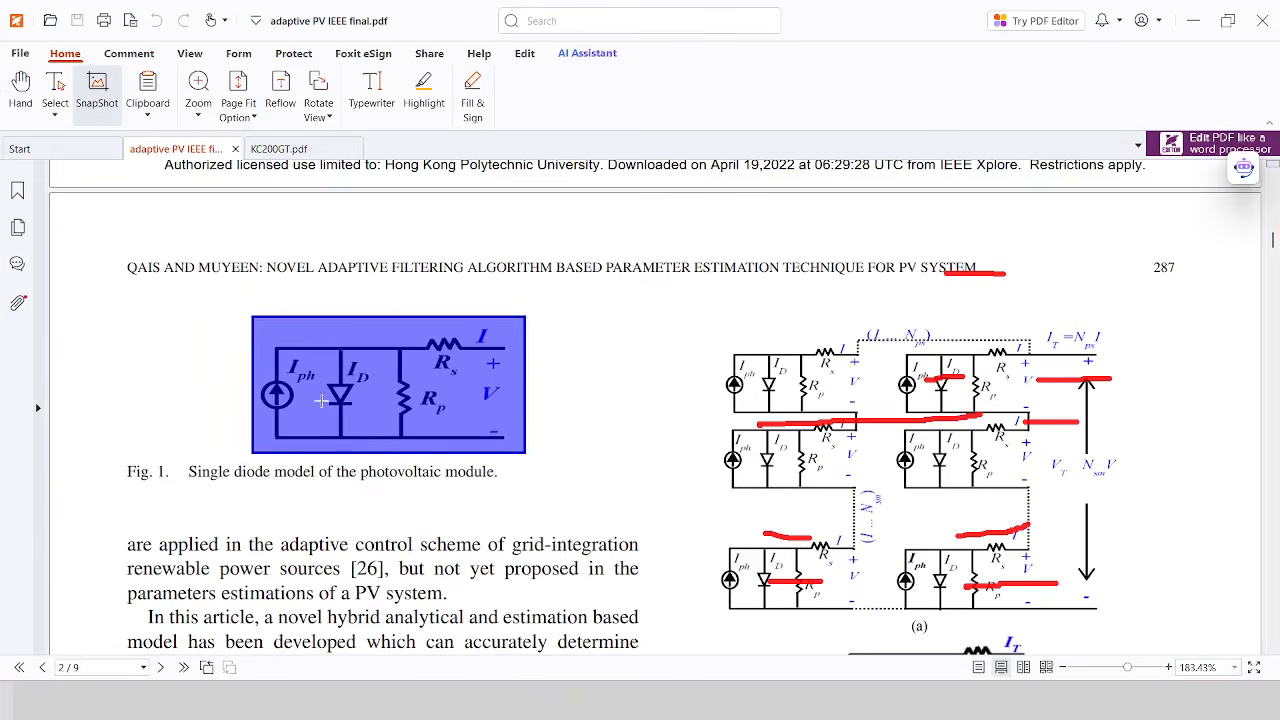
left_click(325, 149)
scroll(585, 378, "down", 3)
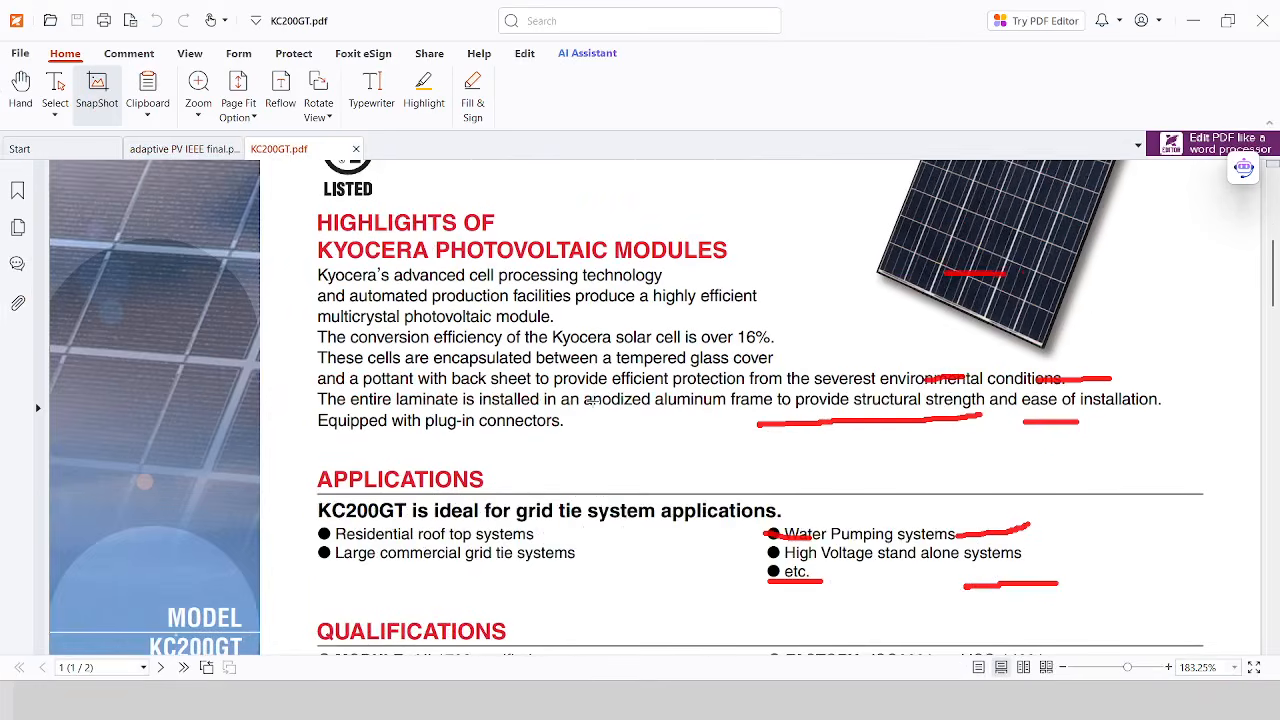
scroll(592, 402, "down", 15)
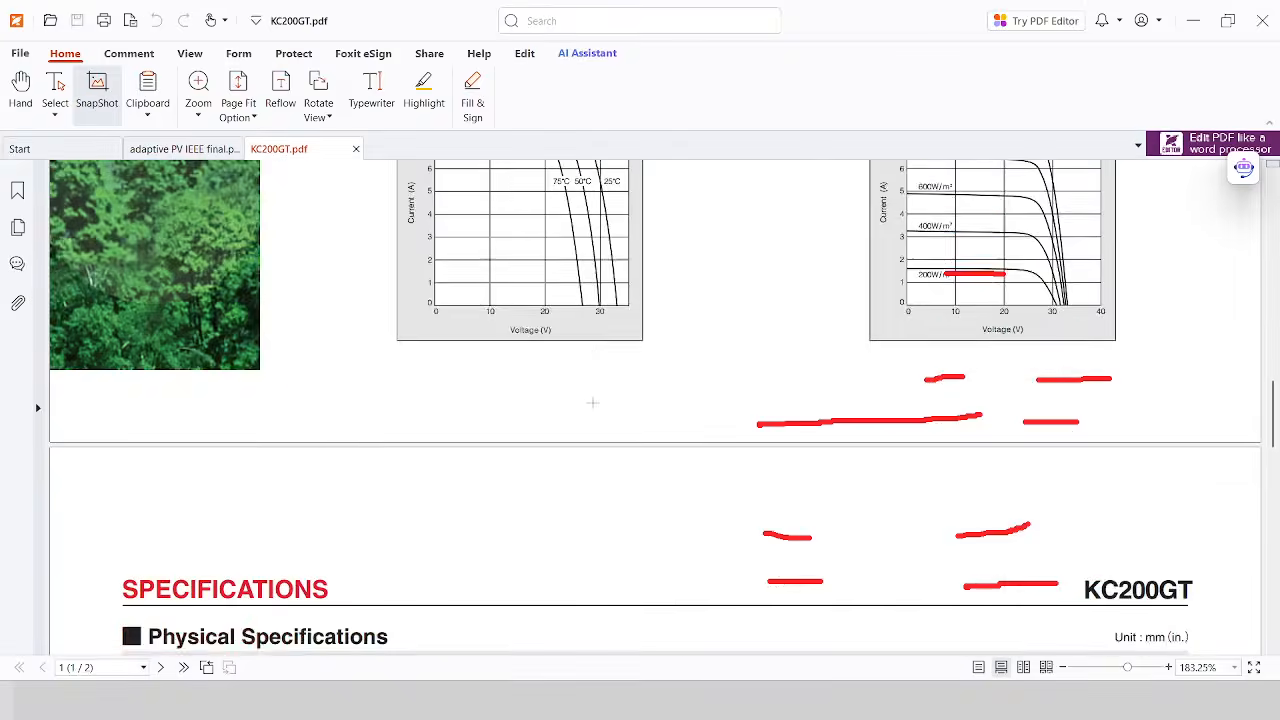
scroll(592, 402, "down", 5)
scroll(592, 402, "up", 2)
scroll(592, 402, "down", 4)
scroll(592, 398, "up", 4)
scroll(714, 371, "down", 1)
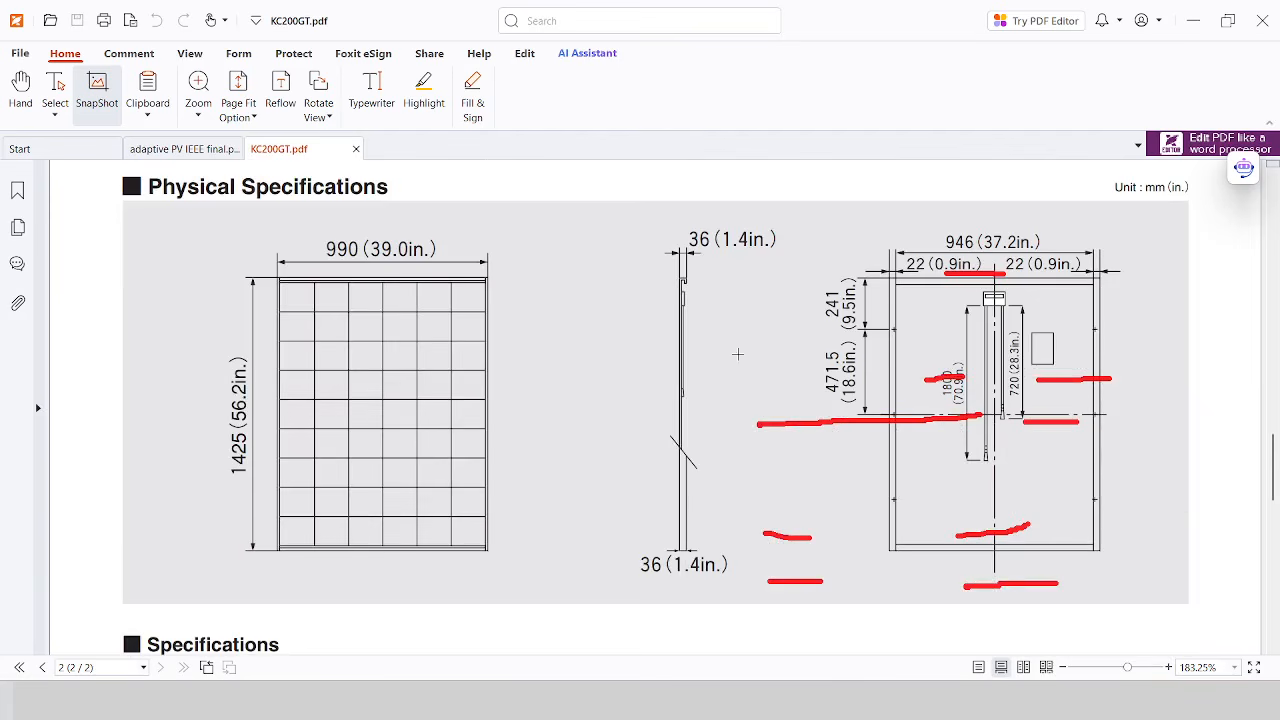
scroll(866, 328, "down", 3)
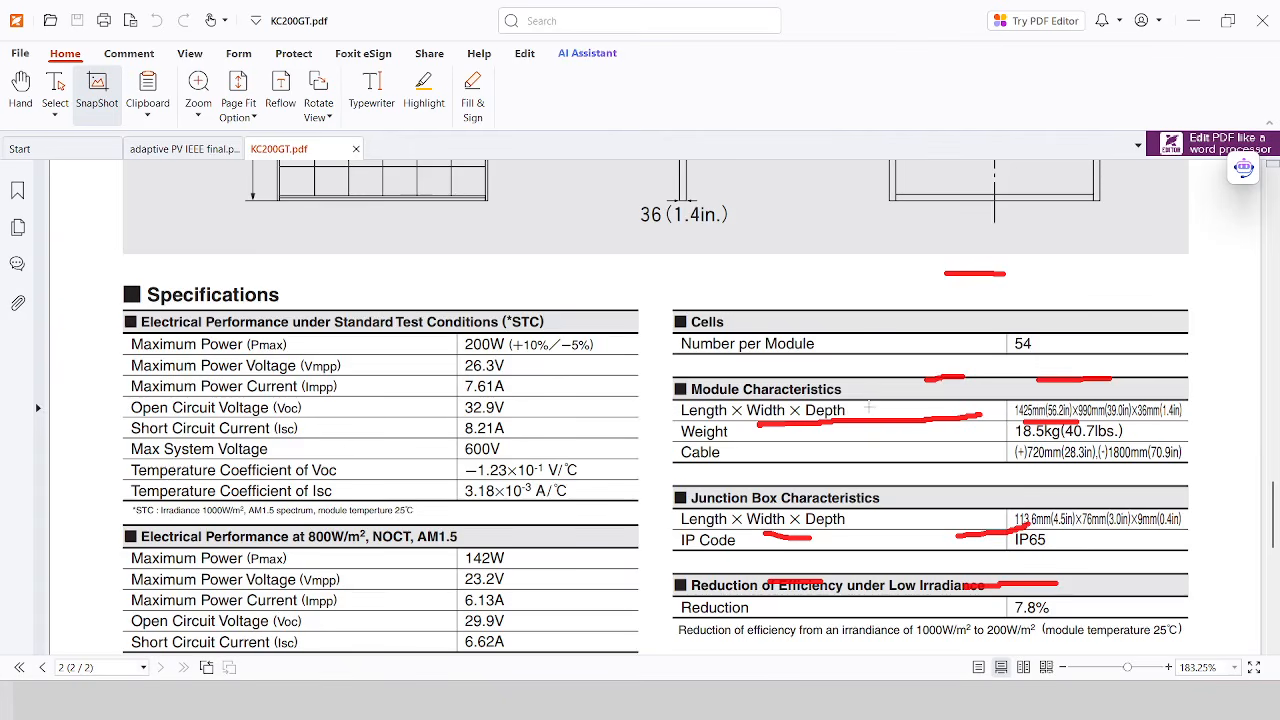
scroll(856, 410, "up", 2)
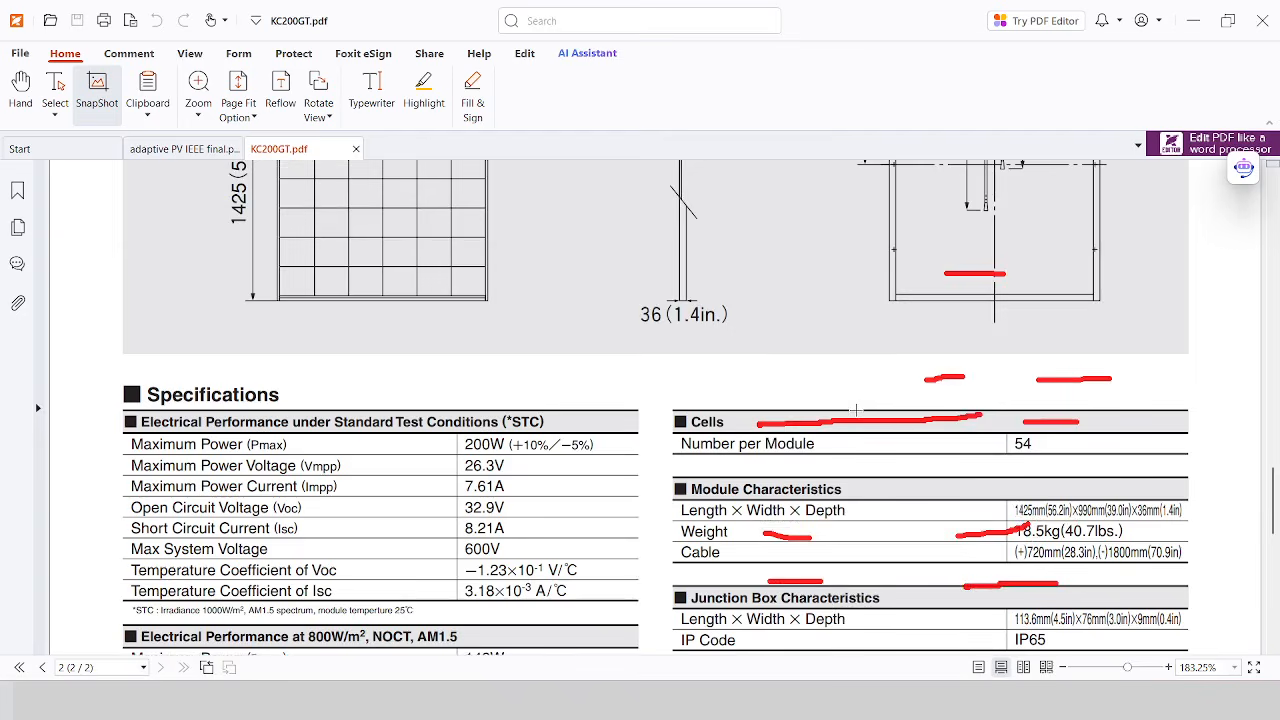
scroll(856, 410, "up", 5)
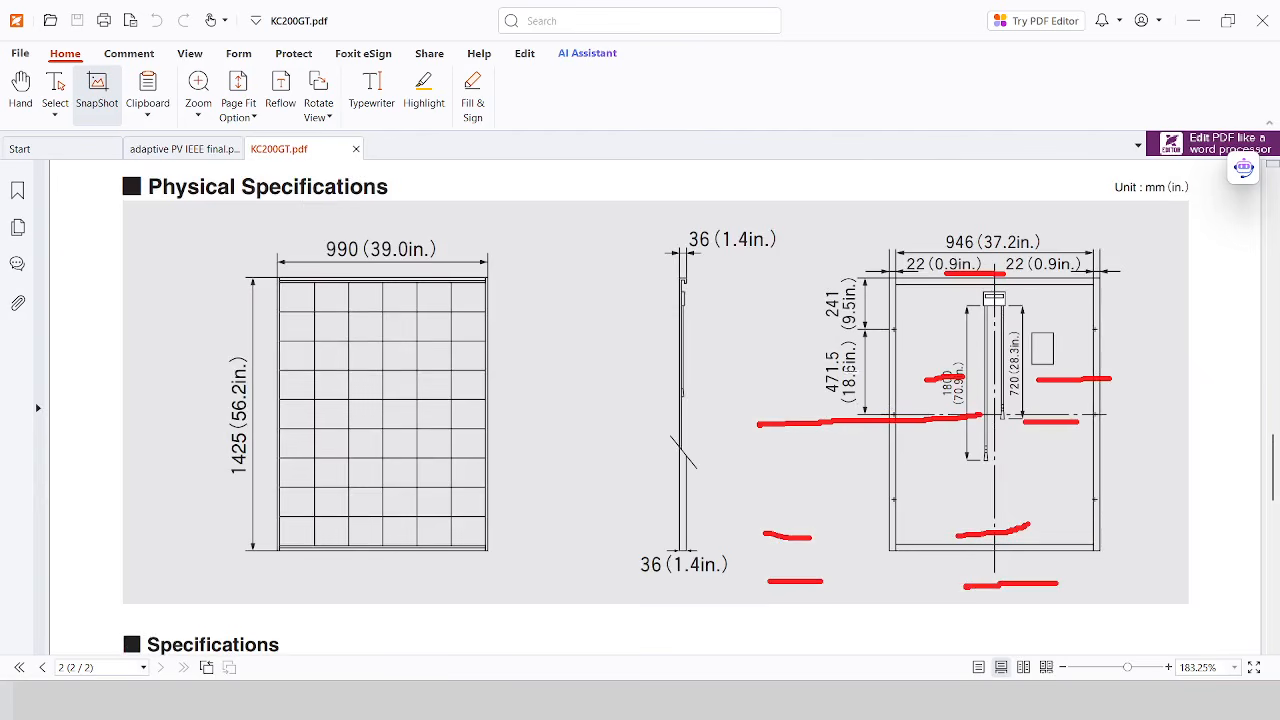
scroll(850, 370, "down", 5)
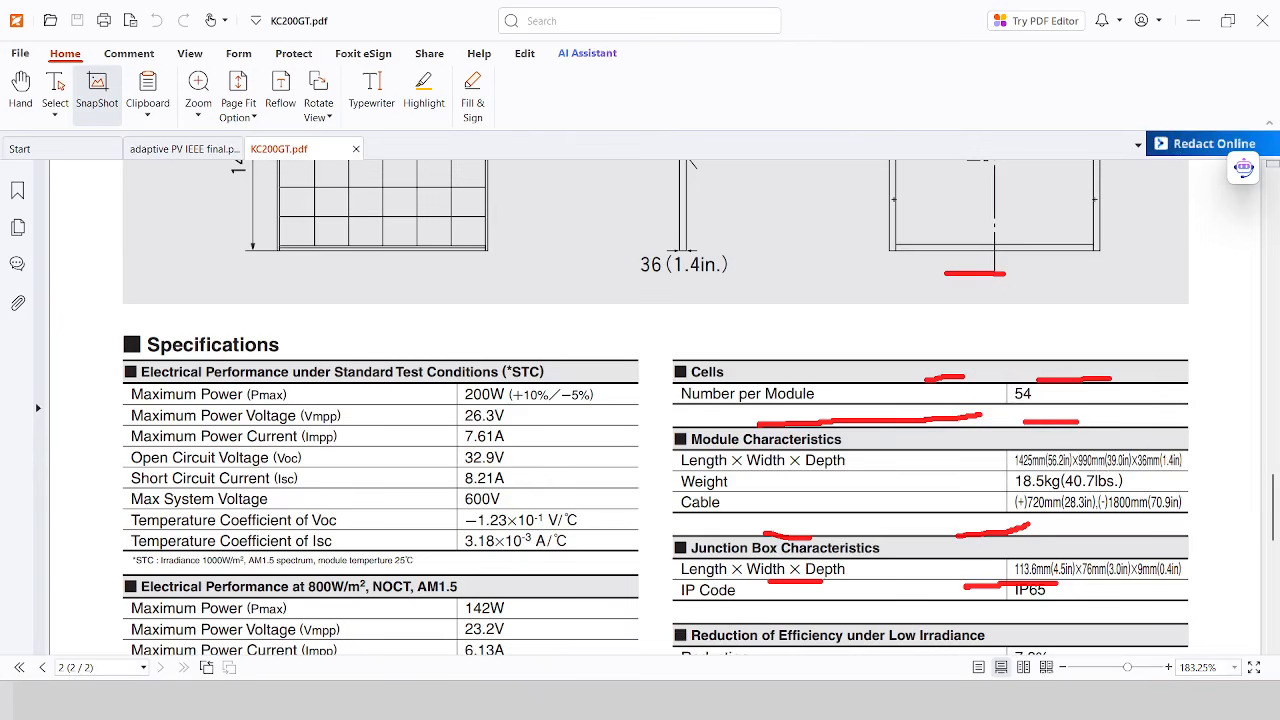
Return to the PVsys project in PSCAD, open the series resistance per cell for editing and discard the parameter changes.
left_click(692, 700)
left_click(564, 614)
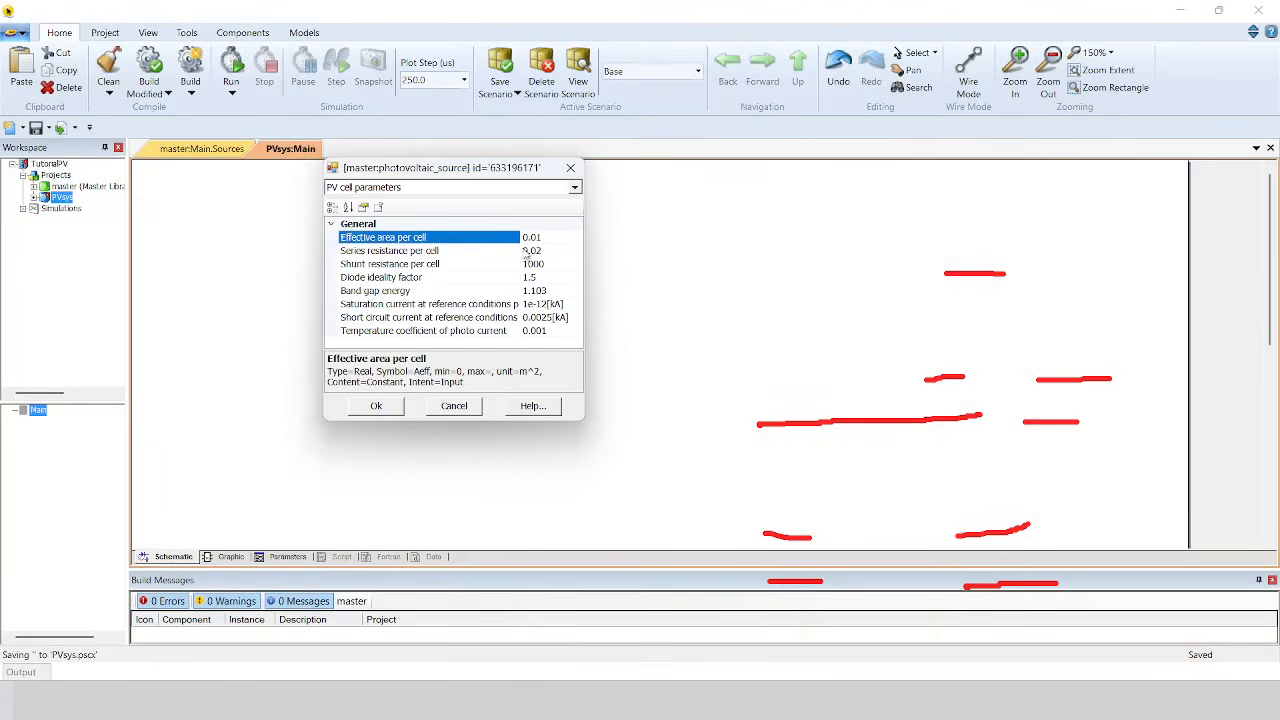
left_click(540, 251)
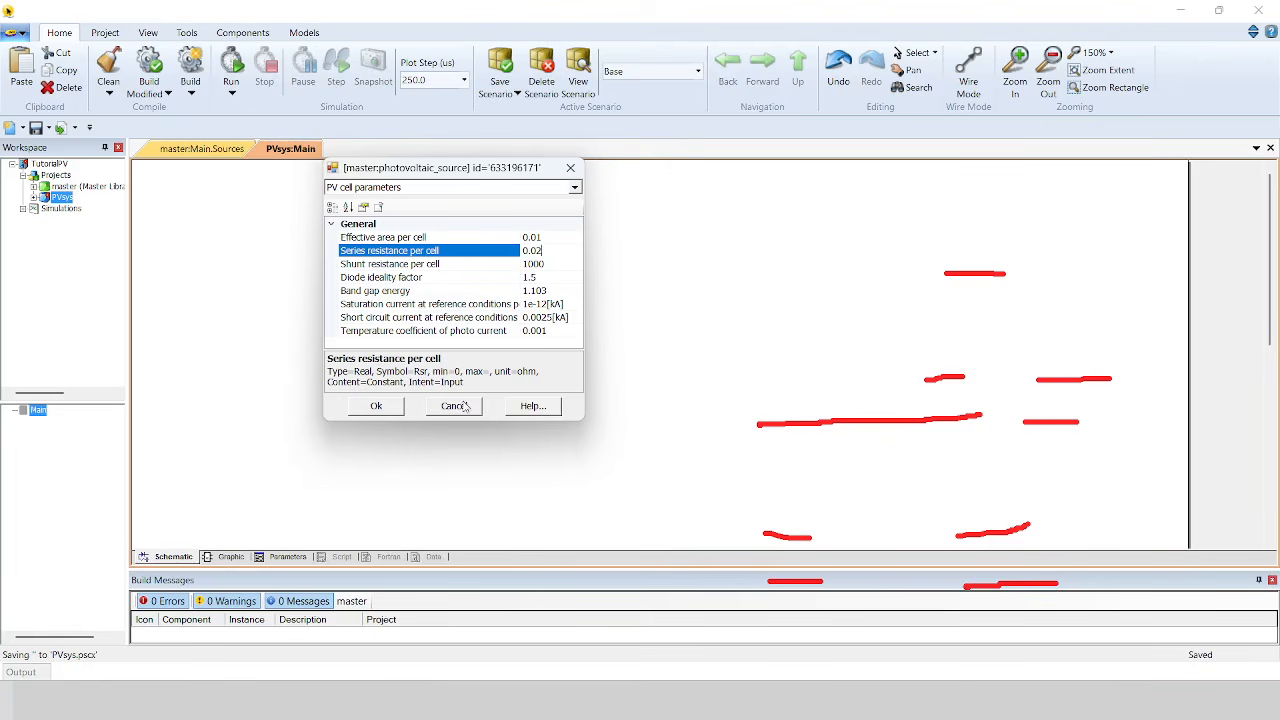
left_click(458, 406)
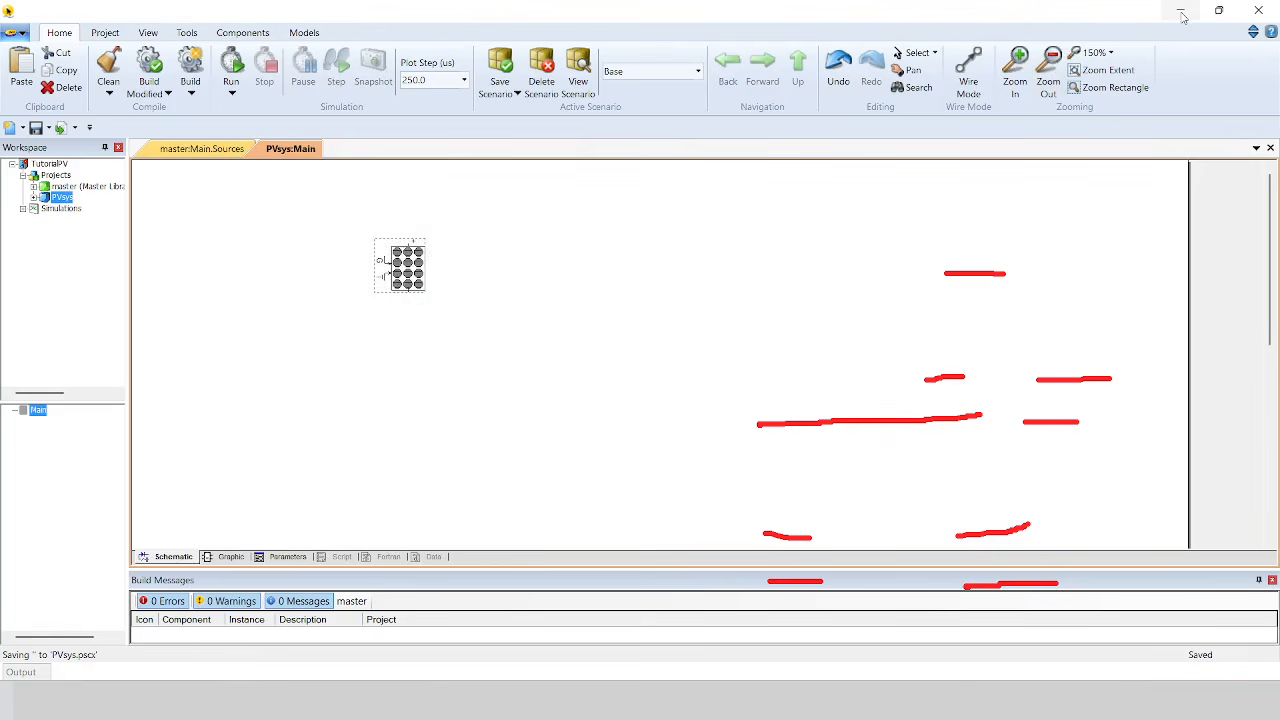
Switch to the PSCAD window with the Tutorial_PV workspace and examine the PV1 photovoltaic source's array and cell parameters.
left_click(690, 699)
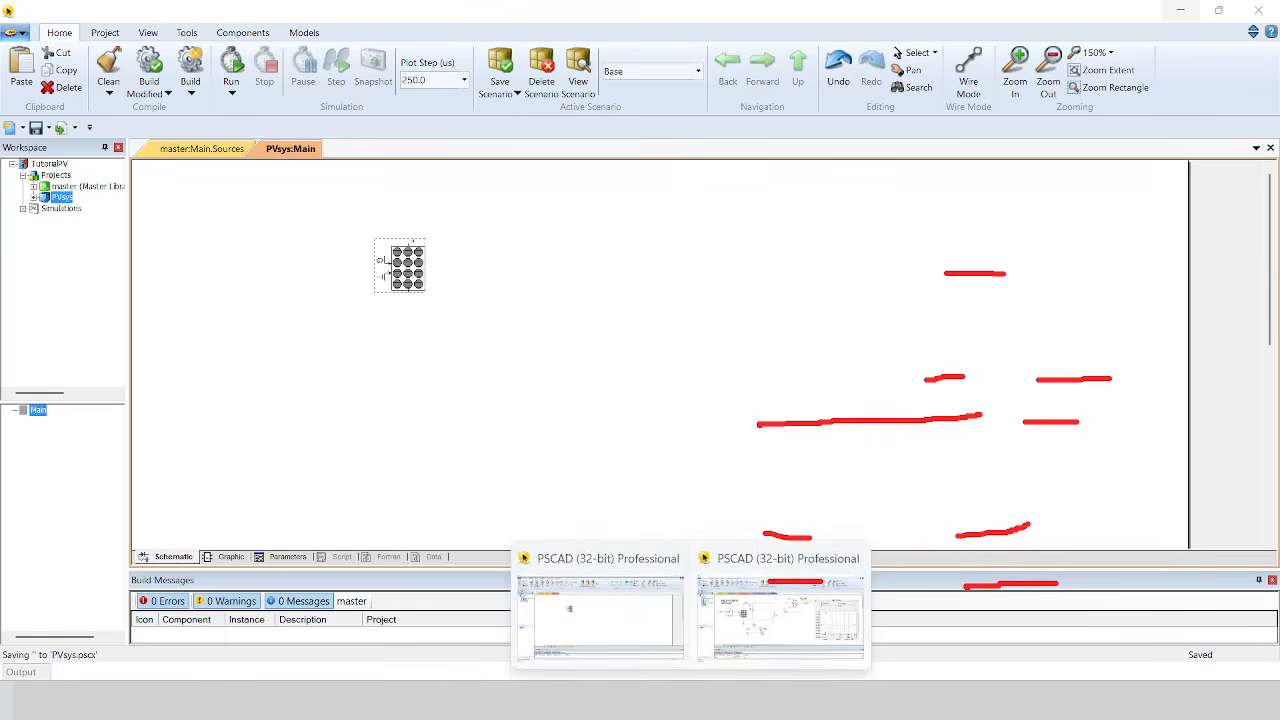
left_click(783, 617)
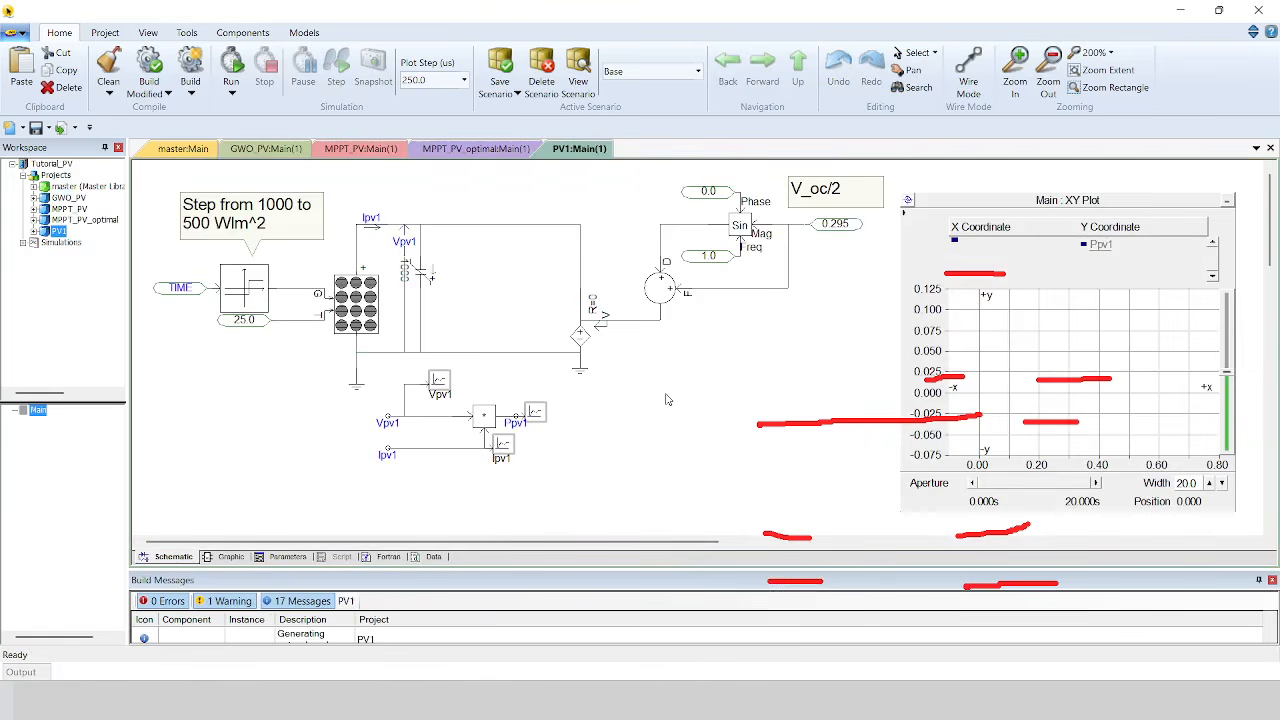
double_click(362, 322)
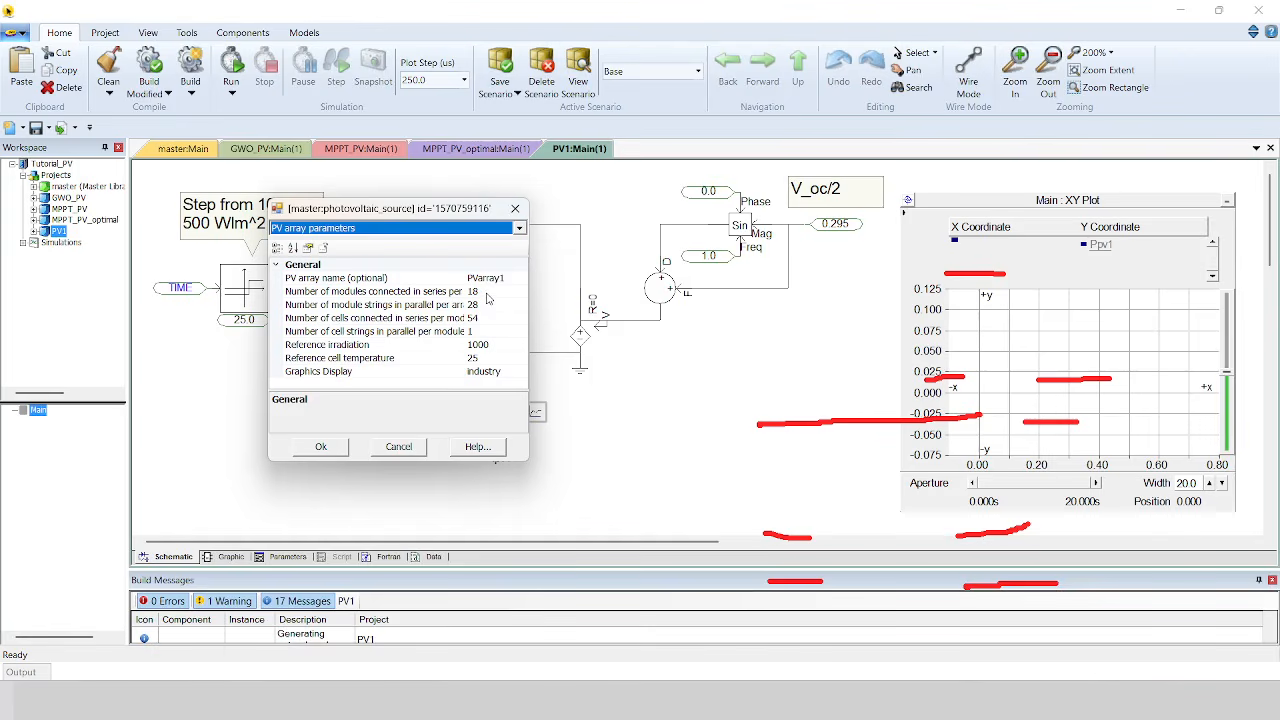
left_click(488, 293)
left_click(494, 305)
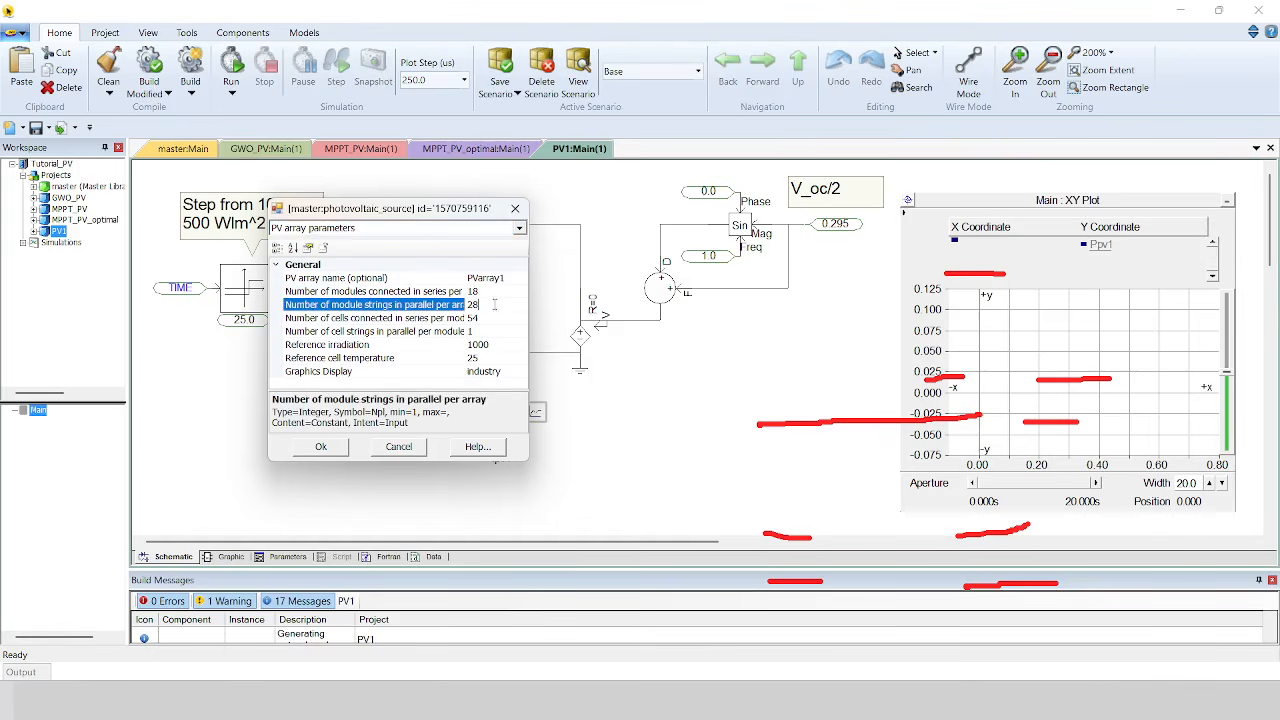
left_click(493, 317)
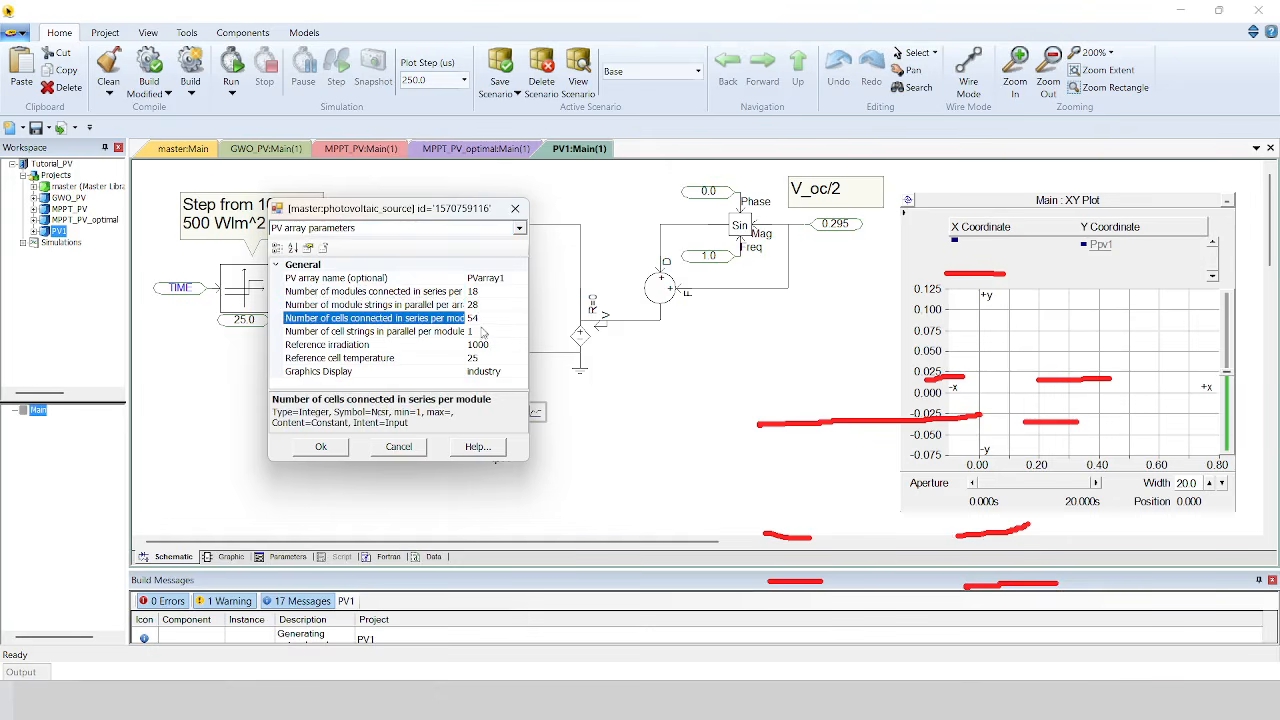
left_click(490, 229)
left_click(466, 252)
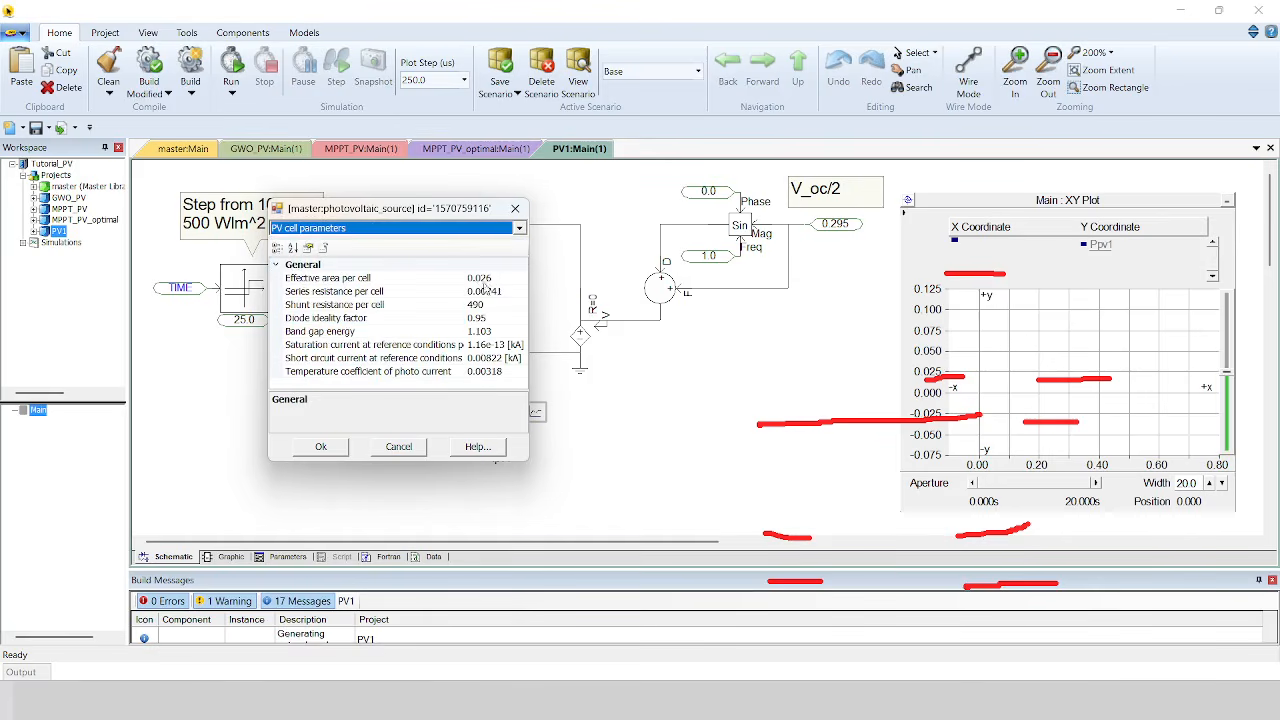
Examine each PV cell parameter of the PV1 photovoltaic source, from effective area to photo current temperature coefficient, and accept the parameters.
left_click(501, 279)
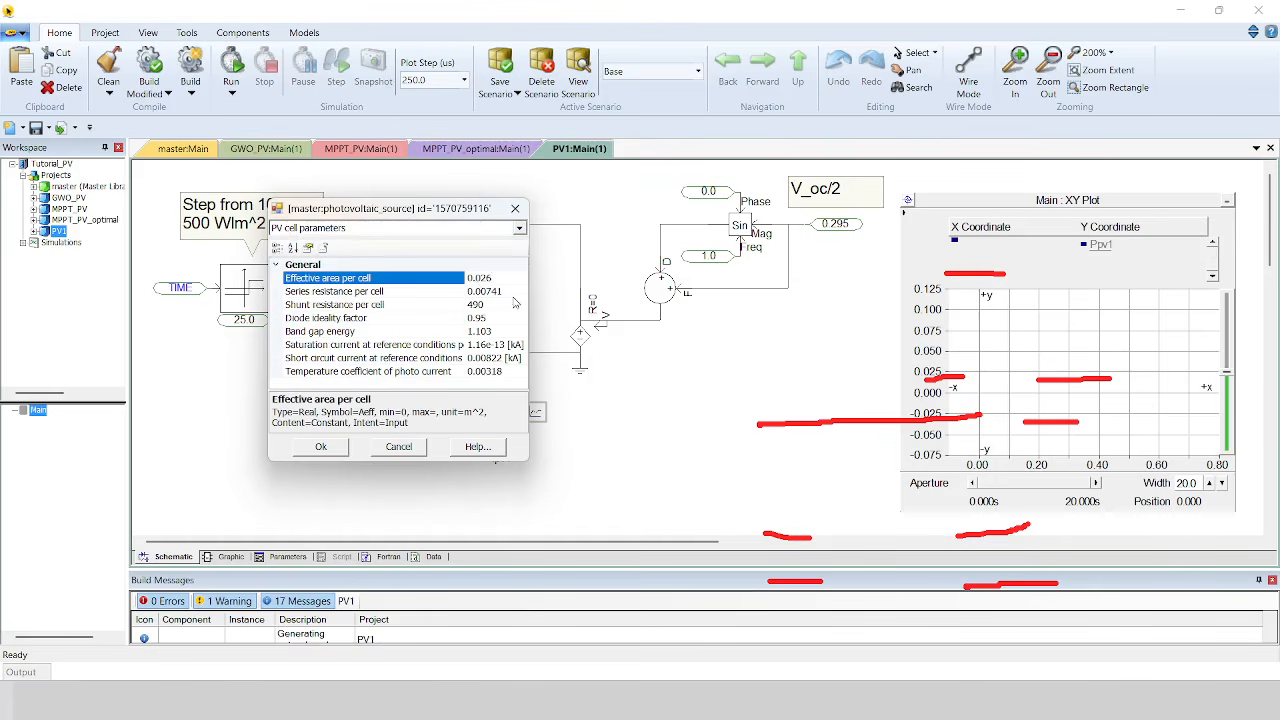
left_click(509, 292)
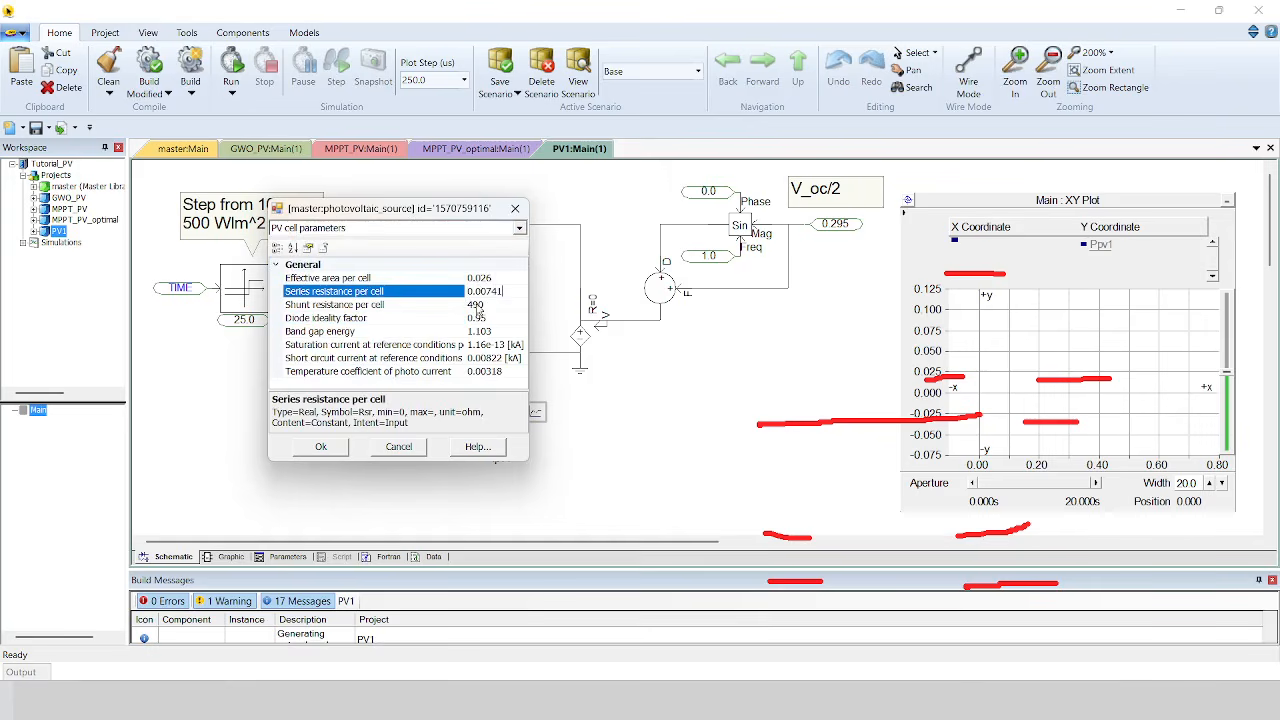
key("Down")
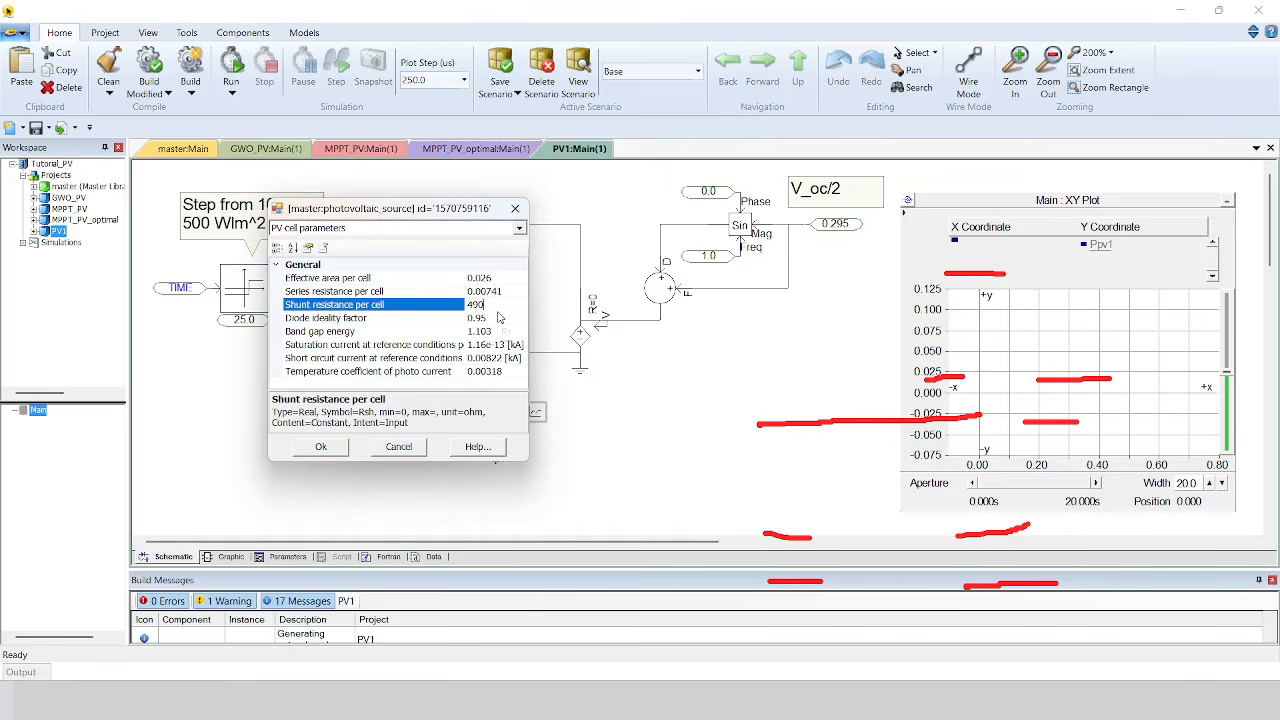
left_click(502, 318)
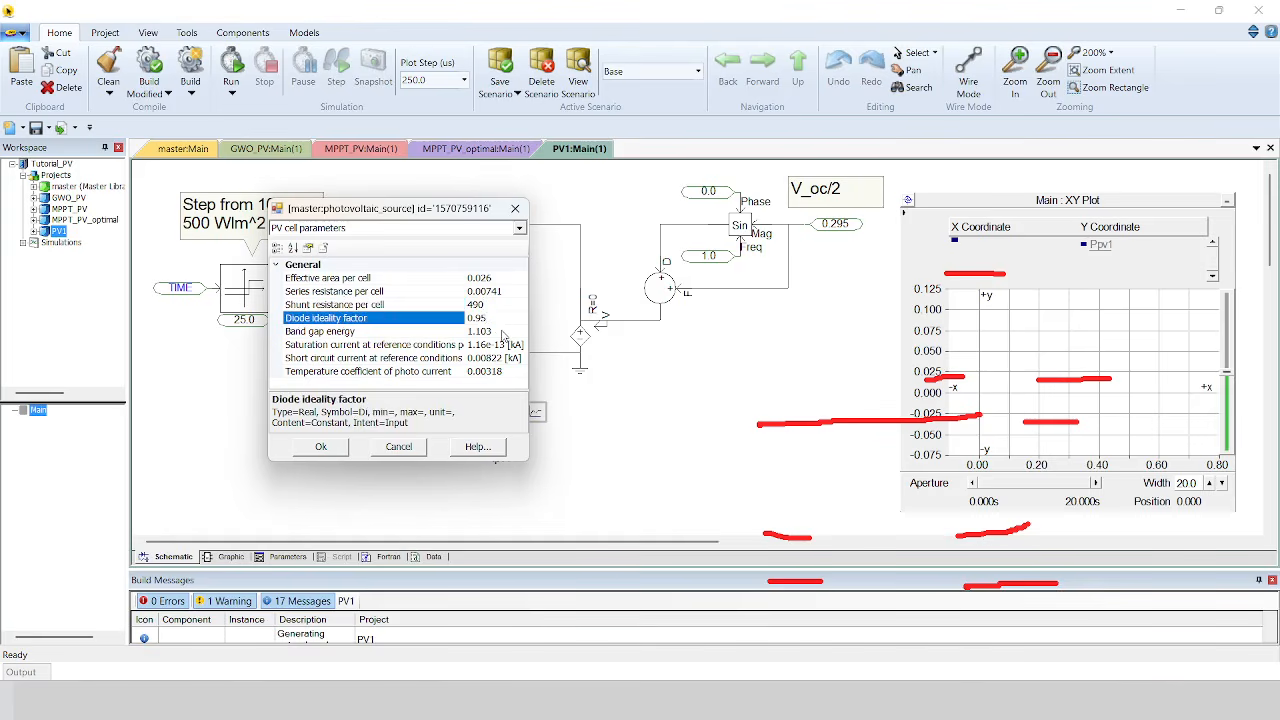
left_click(502, 331)
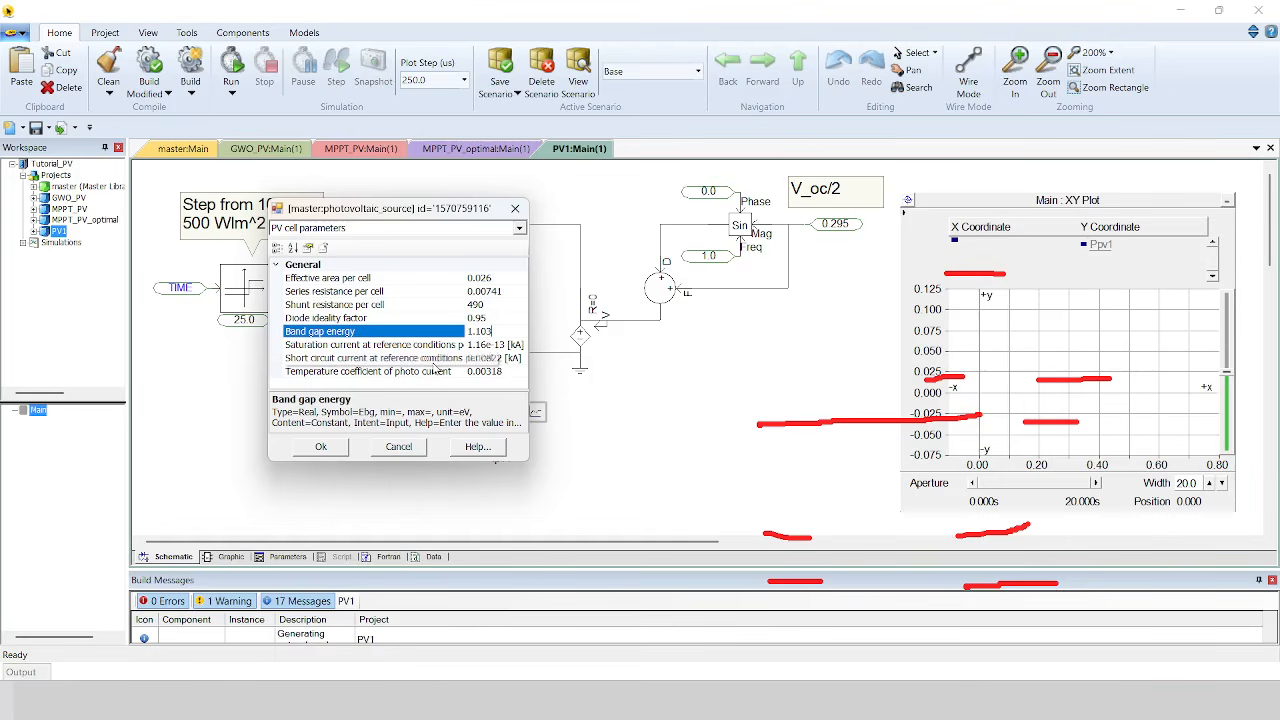
left_click(496, 360)
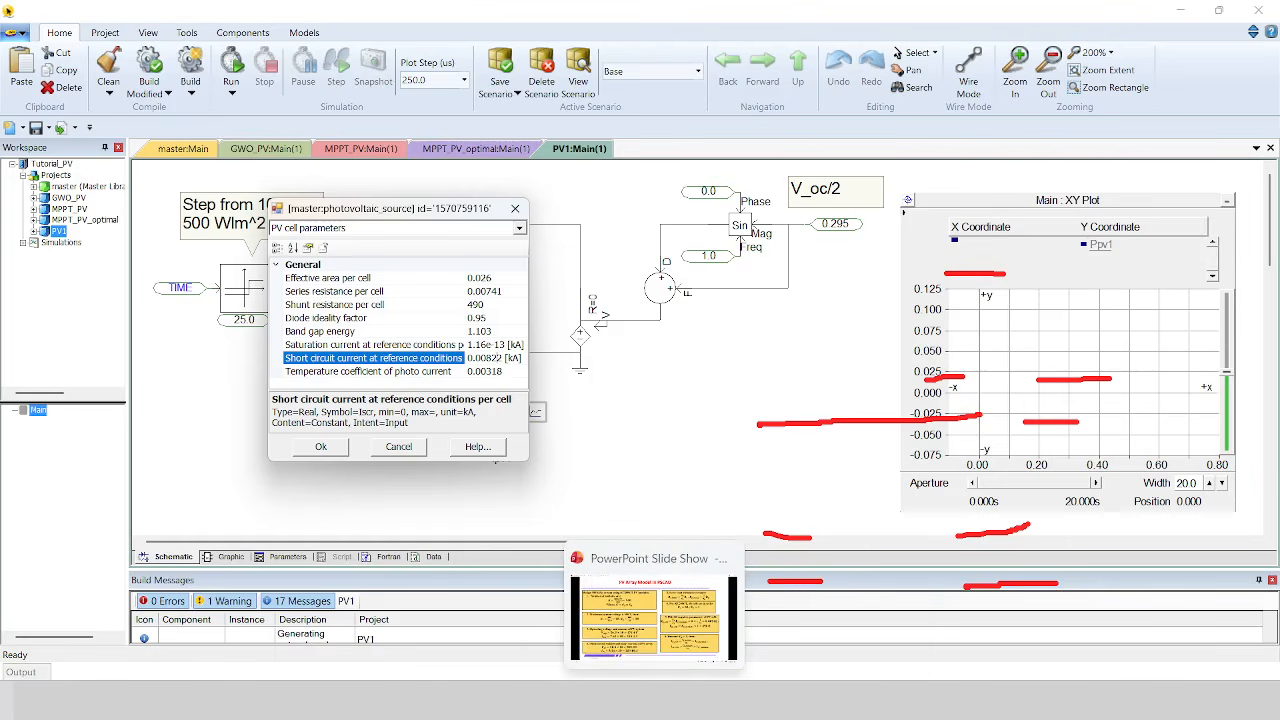
left_click(518, 700)
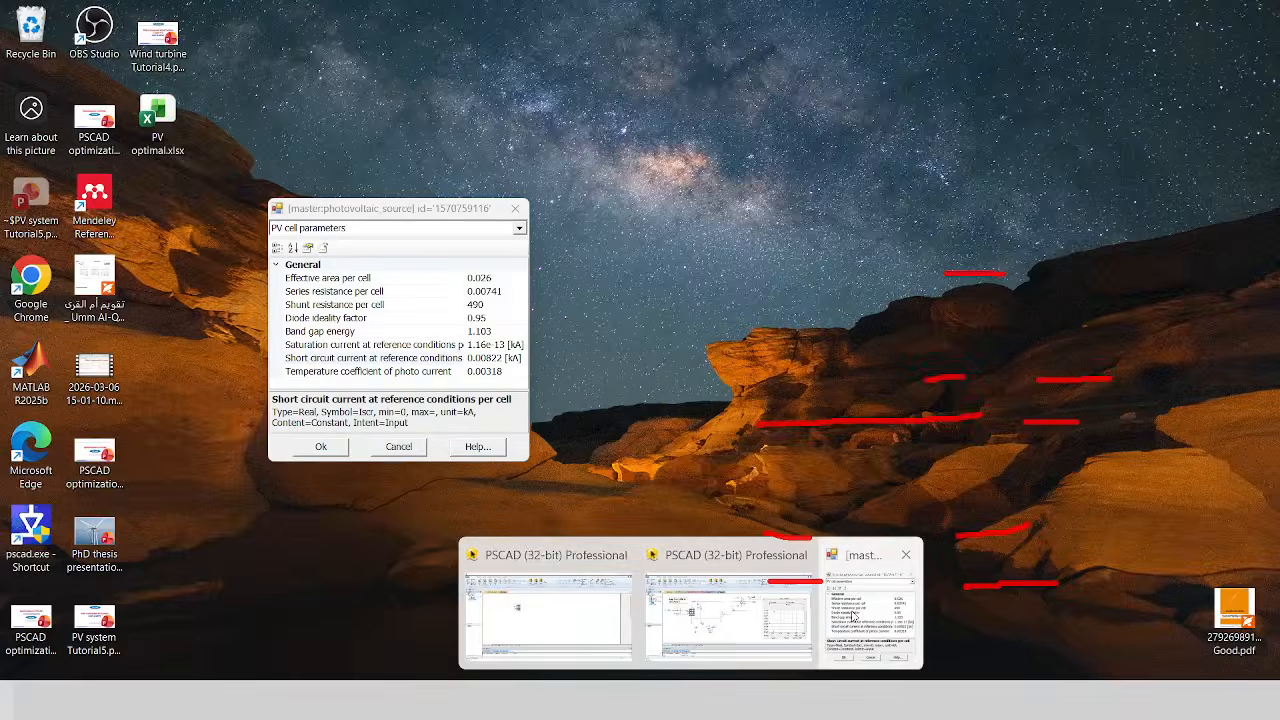
left_click(868, 608)
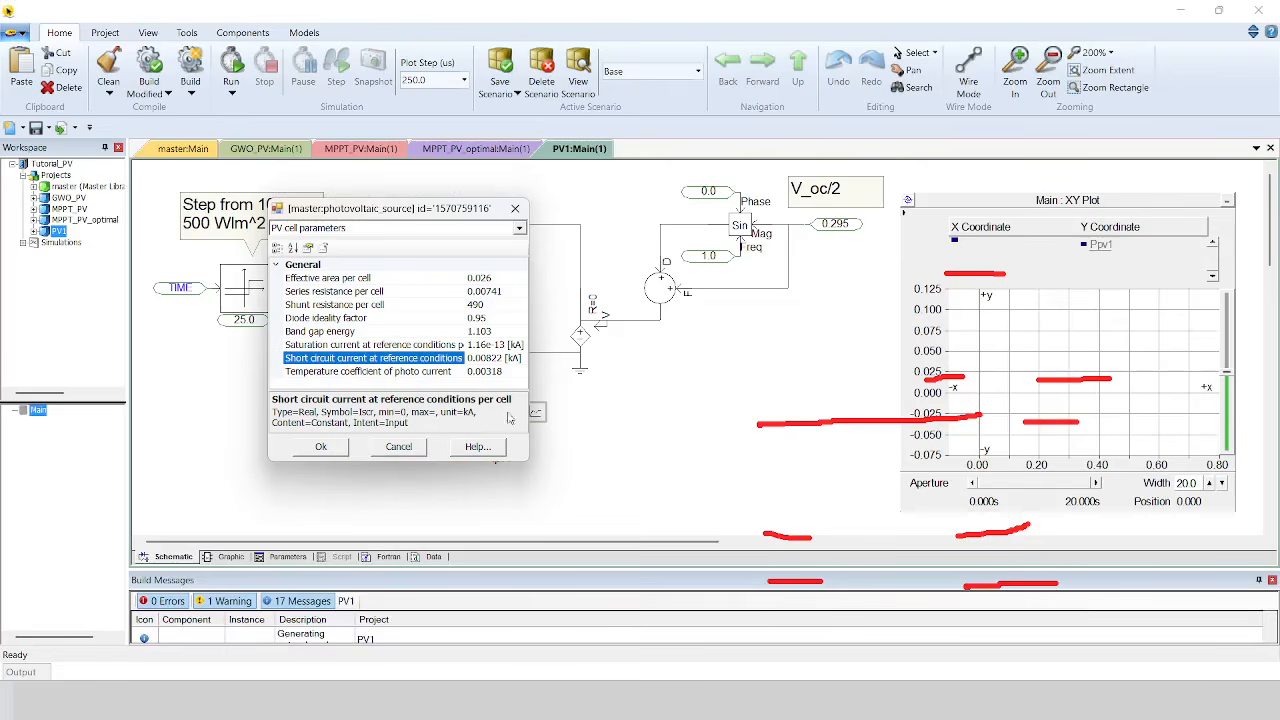
left_click(477, 373)
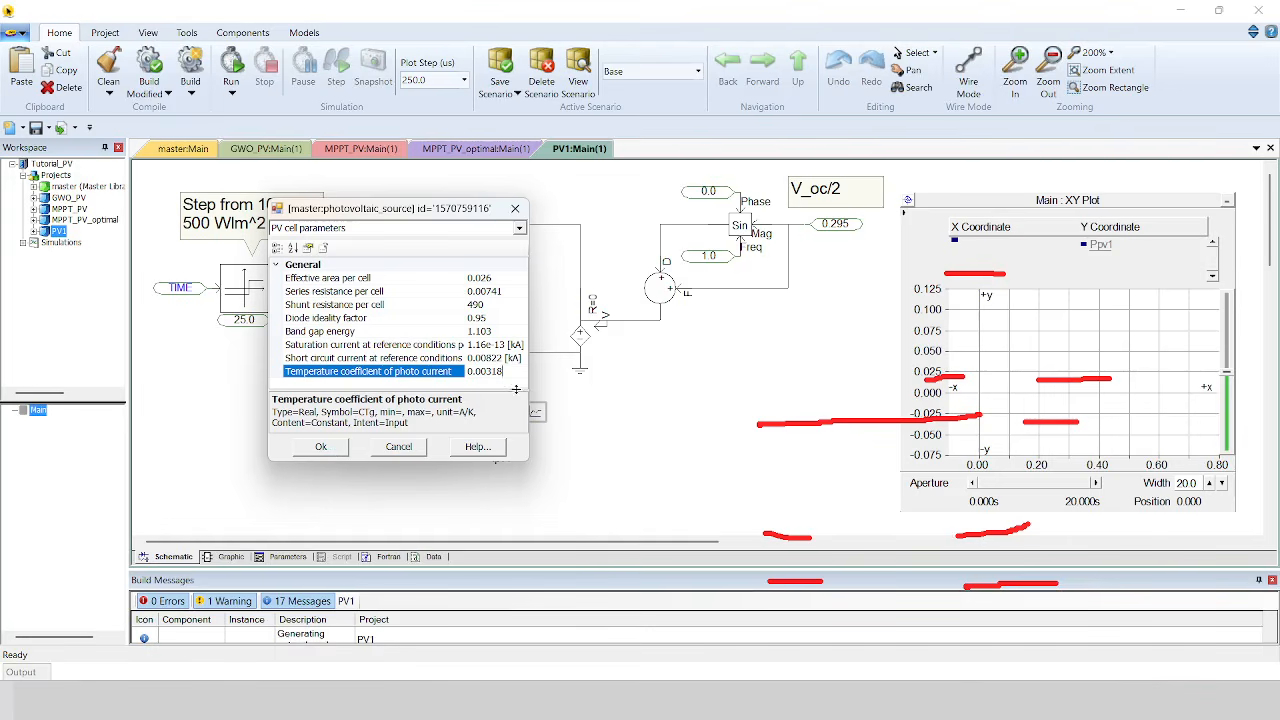
left_click(320, 448)
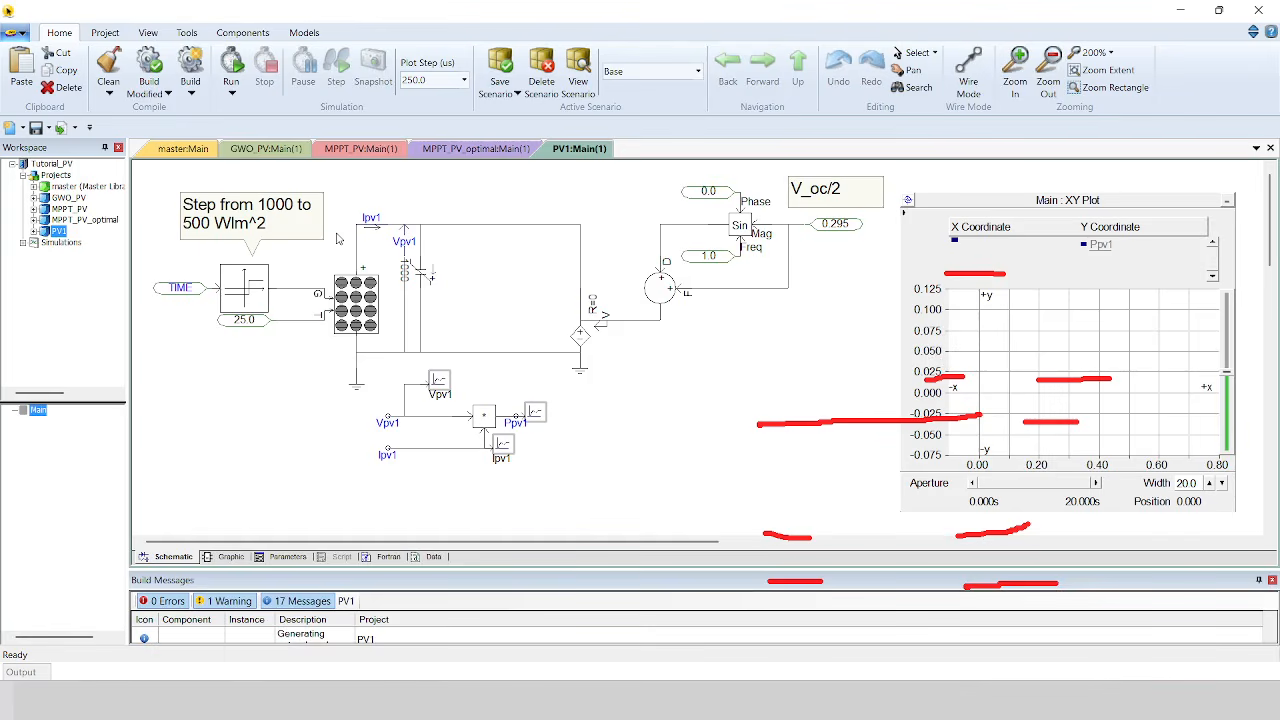
Run the PV1 simulation and check the XY plot's open-circuit and maximum-power points against the design values on the PowerPoint slide.
left_click(238, 63)
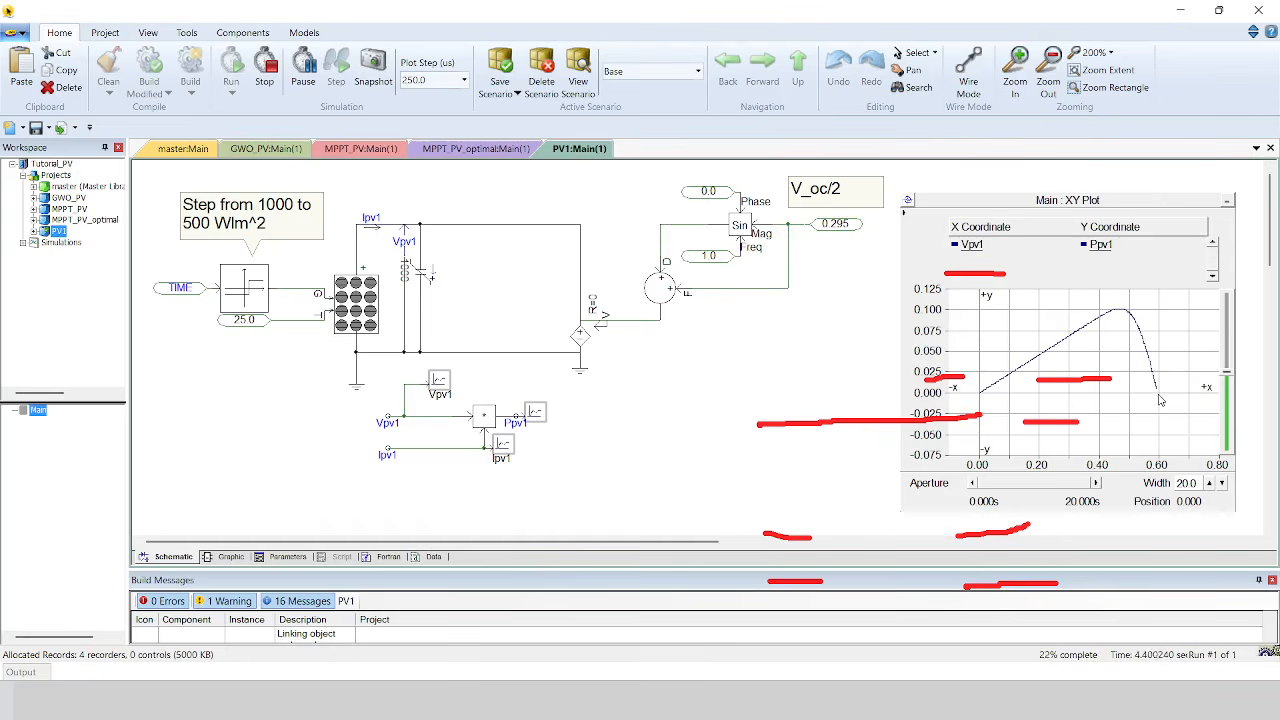
mouse_move(1160, 397)
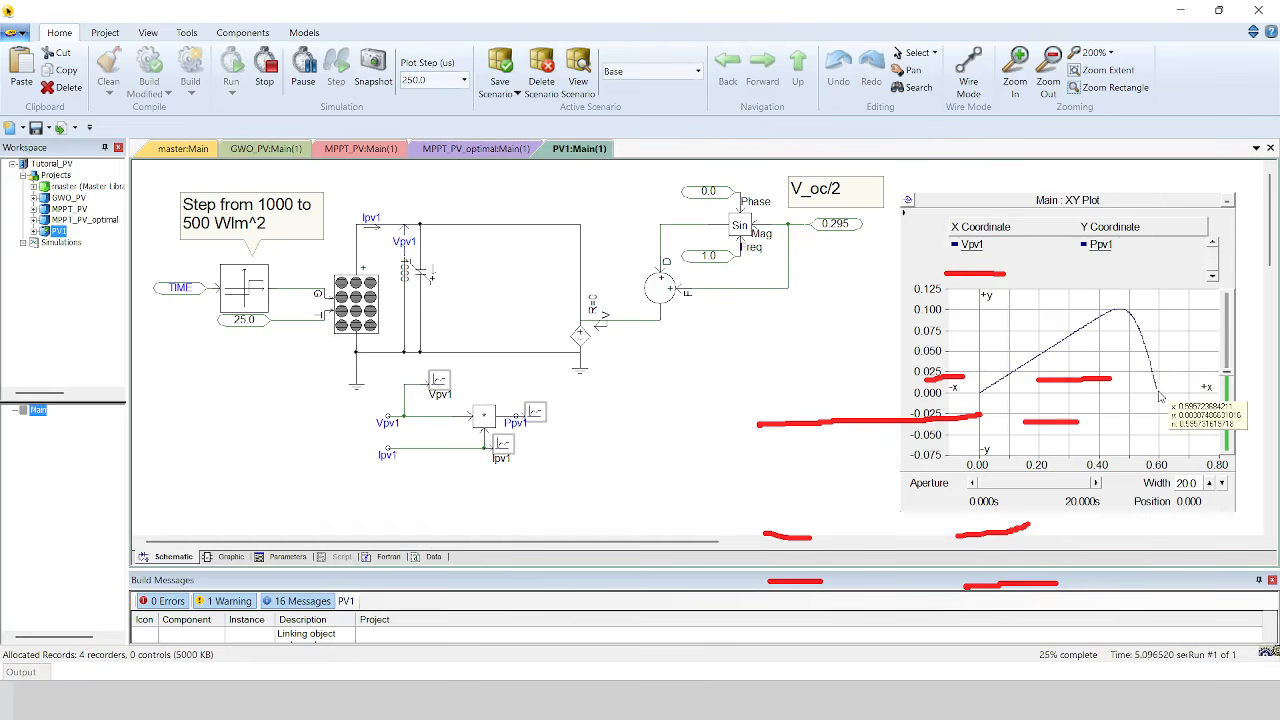
left_click(614, 679)
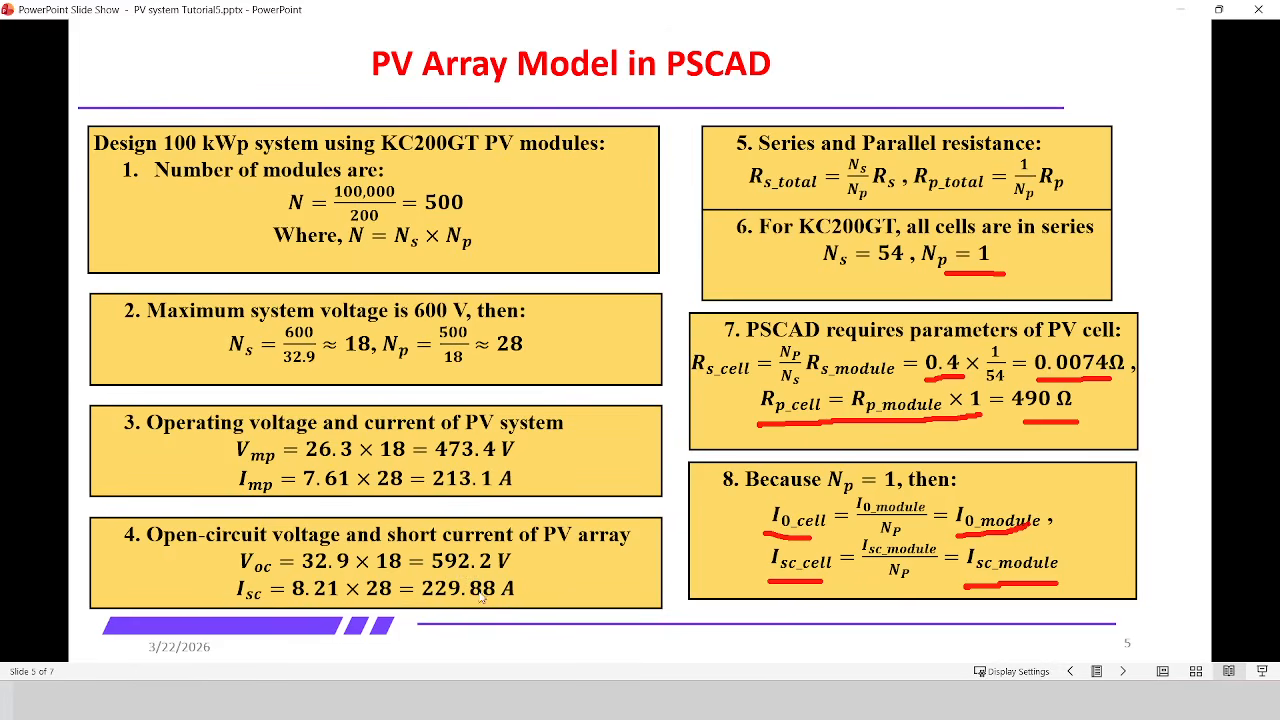
mouse_move(686, 679)
left_click(770, 643)
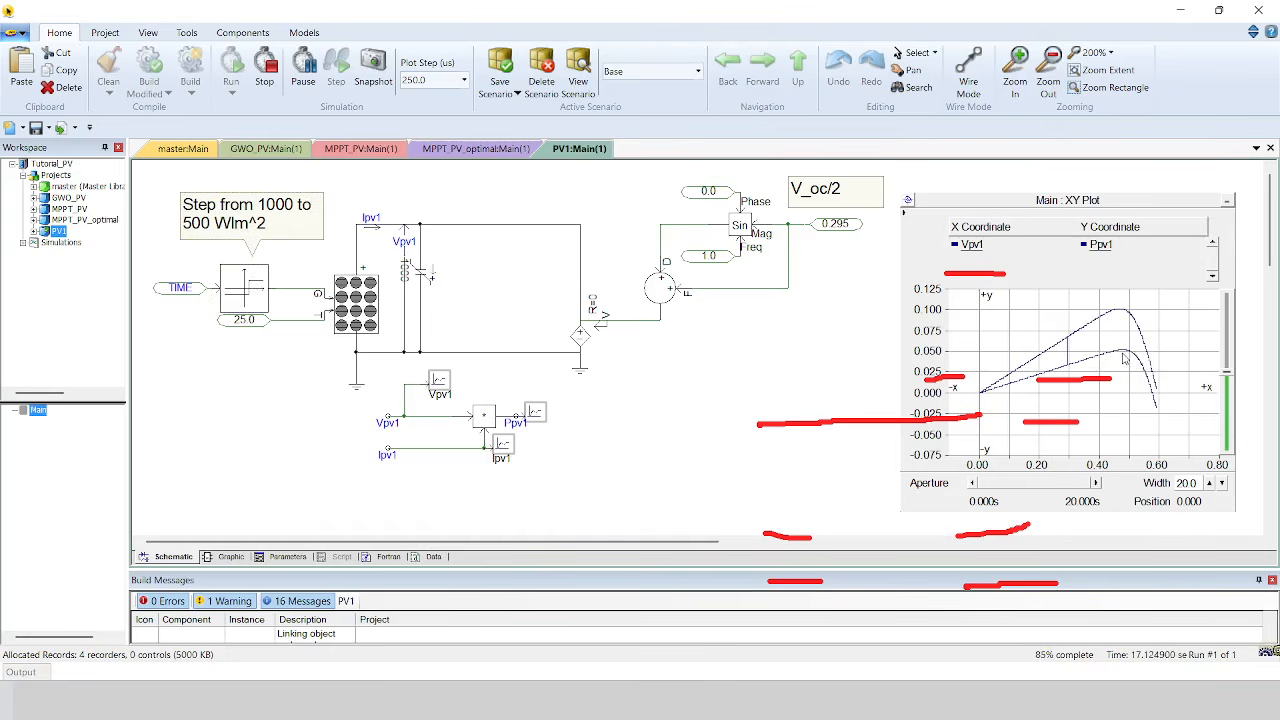
mouse_move(1124, 360)
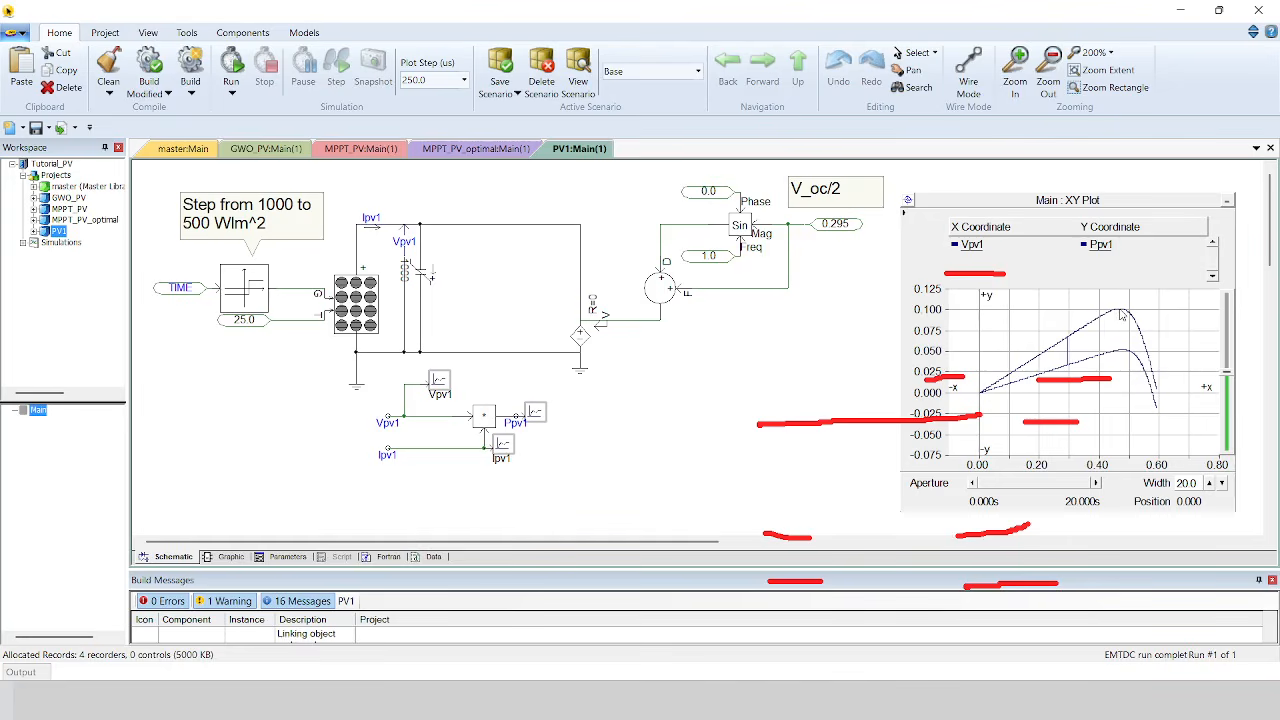
mouse_move(1122, 316)
Add a new XY plot to the PV1 schematic, between the PV circuit and the existing XY plot.
left_click(240, 35)
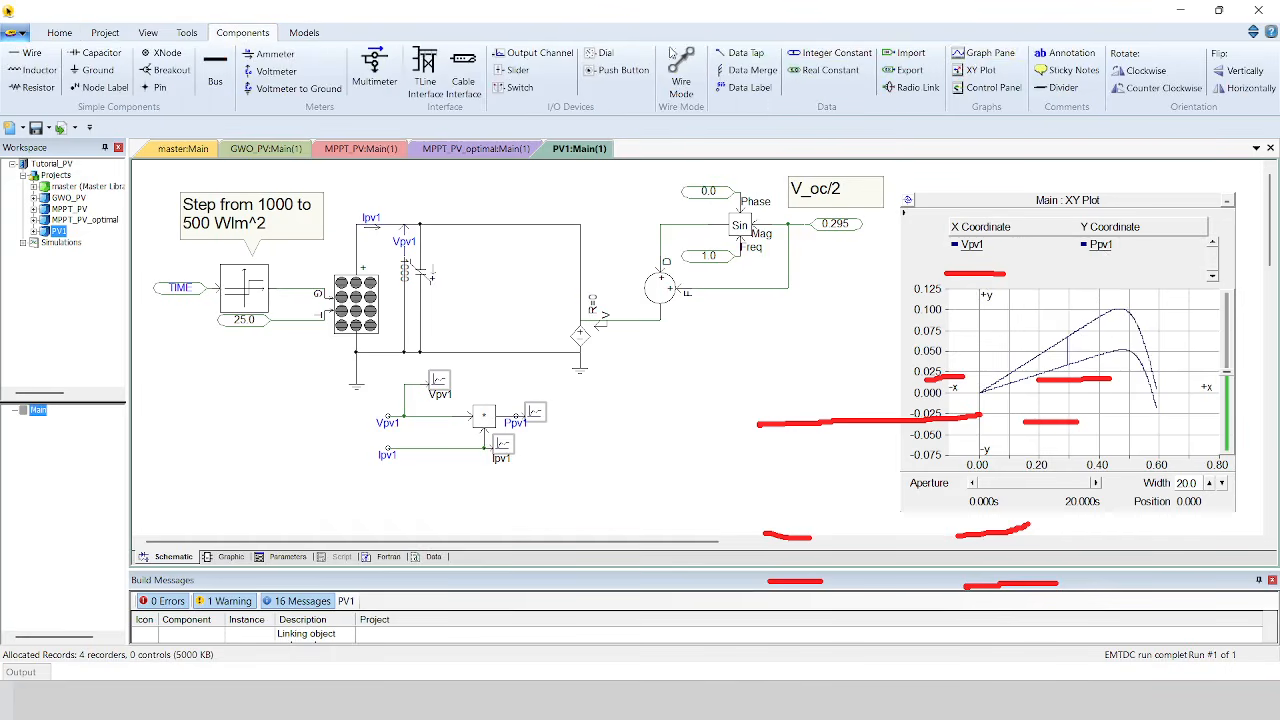
left_click(975, 73)
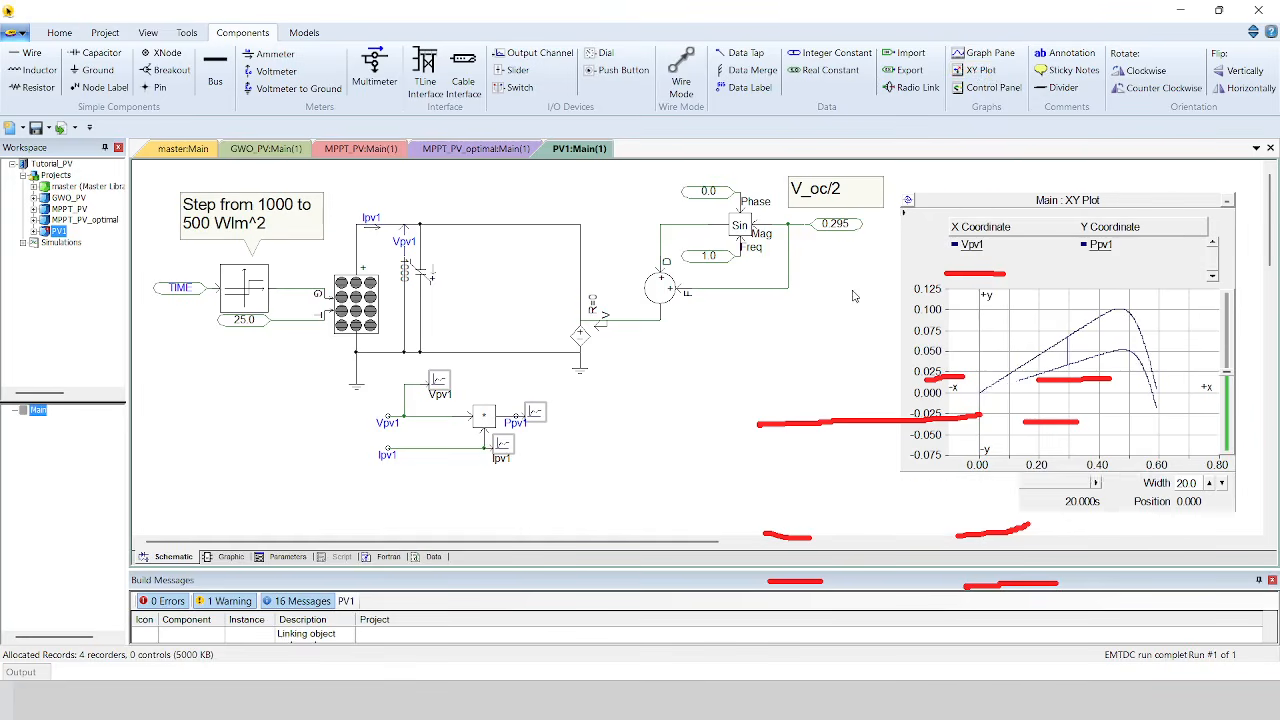
left_click(646, 350)
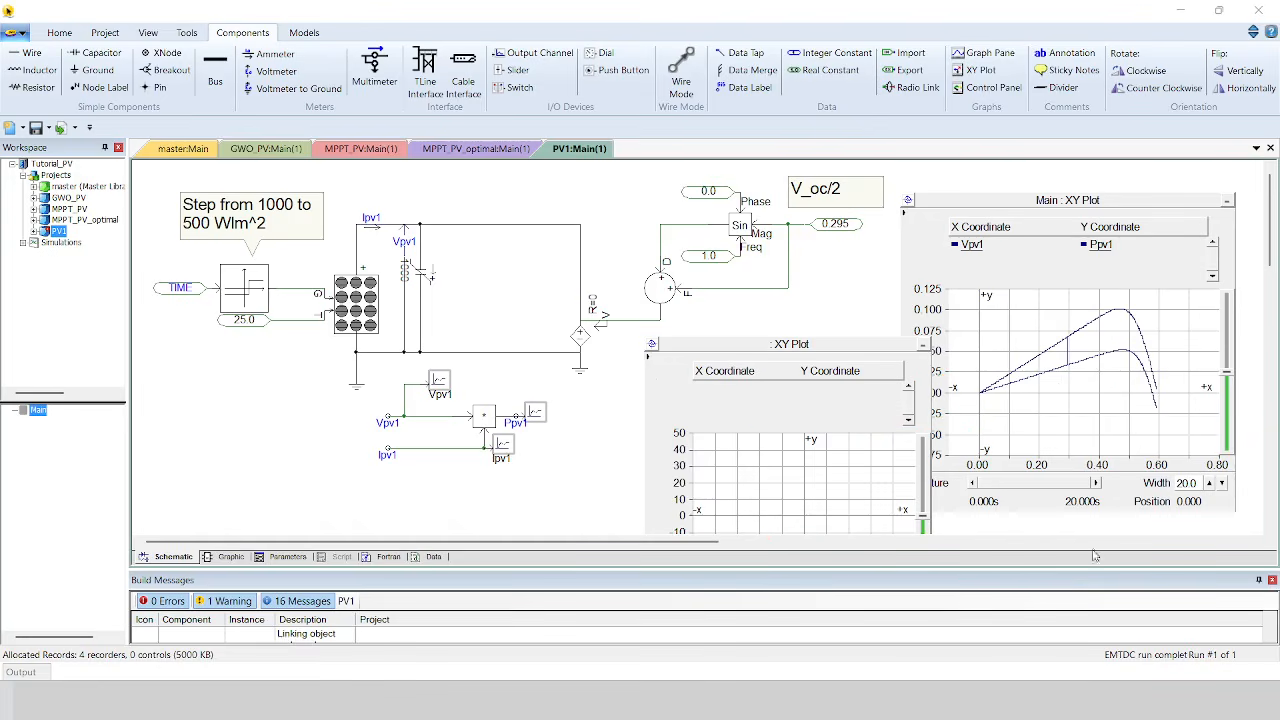
mouse_move(748, 346)
left_mouse_down()
mouse_move(744, 330)
mouse_move(748, 343)
left_mouse_up()
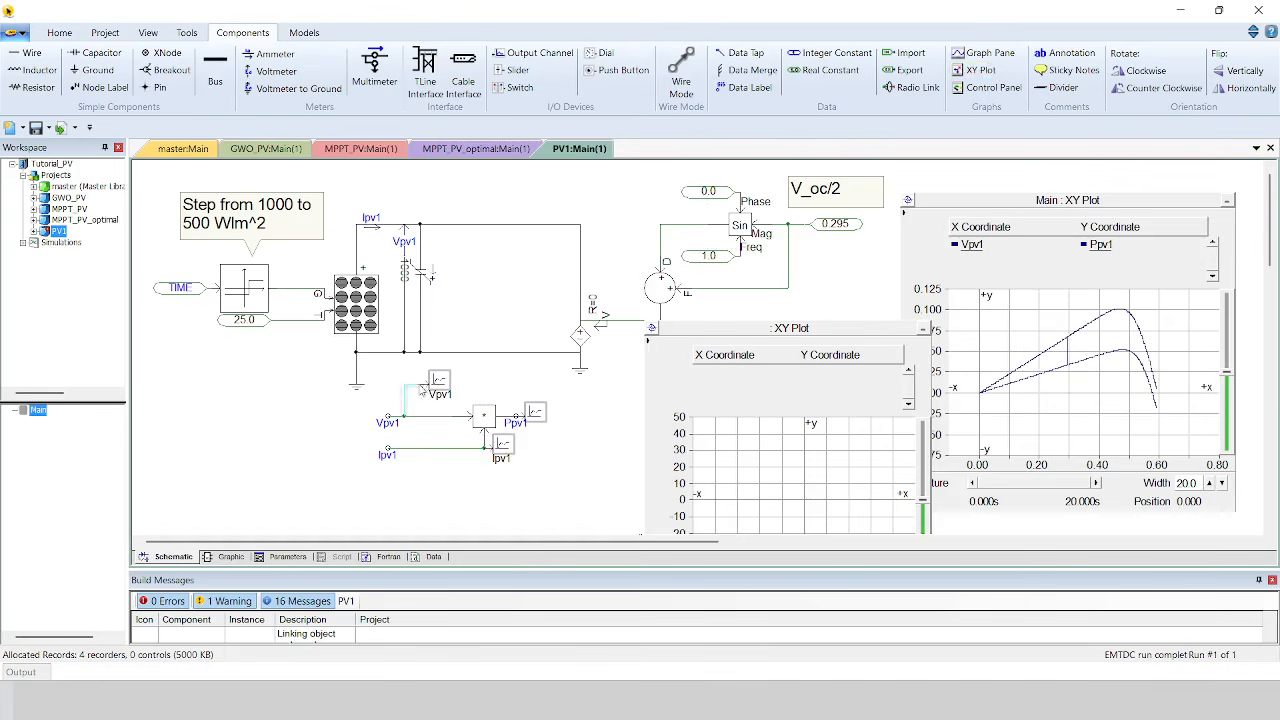
Add the Vpv1 output channel as a curve for the new XY plot's X coordinate.
right_click(437, 380)
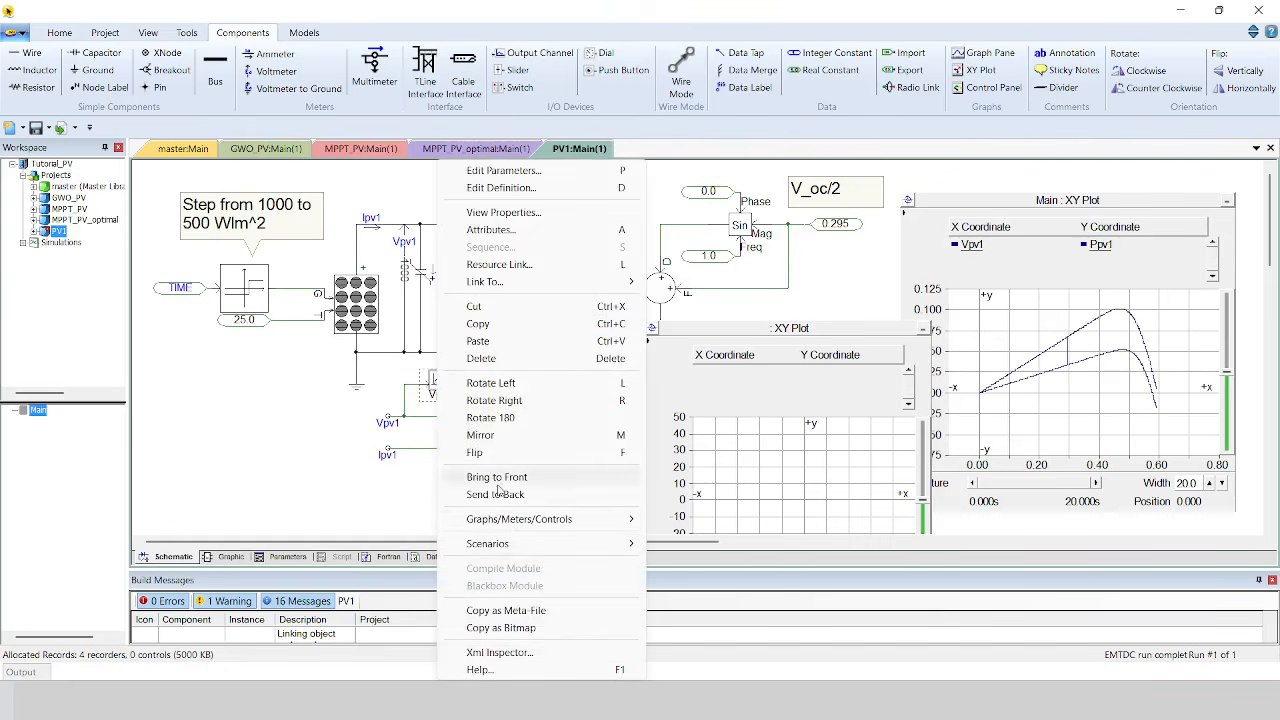
mouse_move(560, 519)
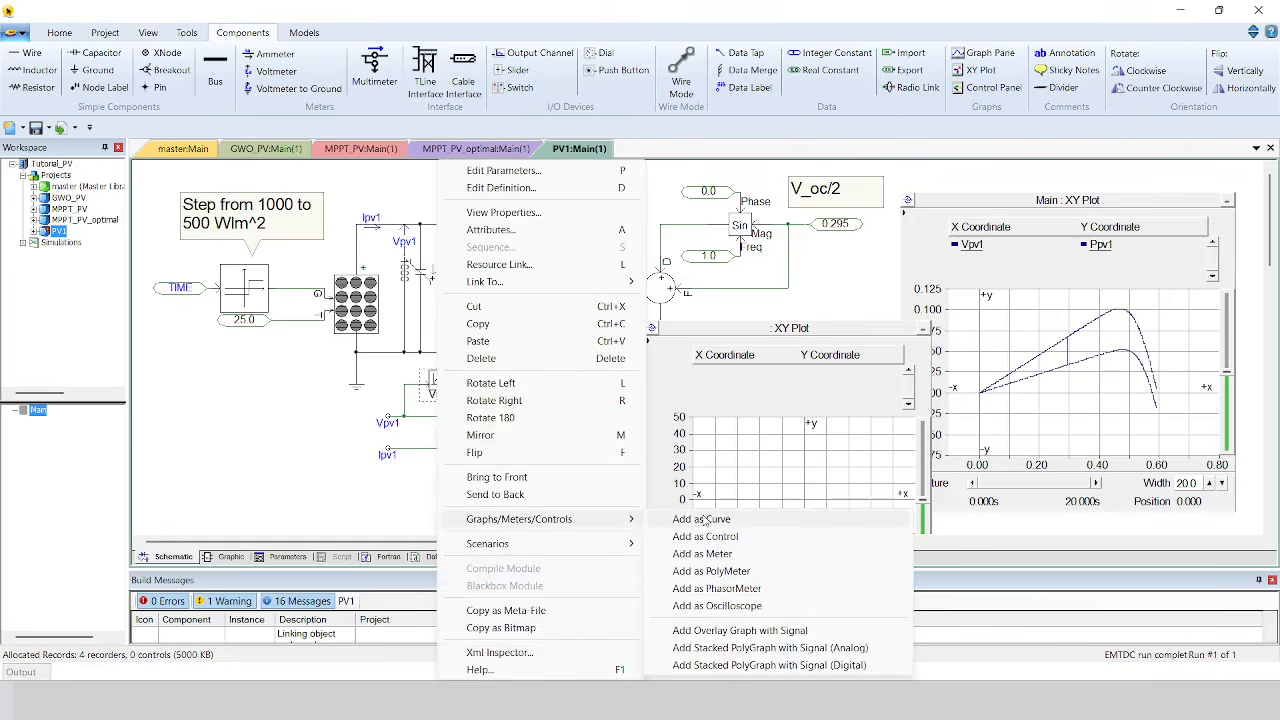
left_click(703, 519)
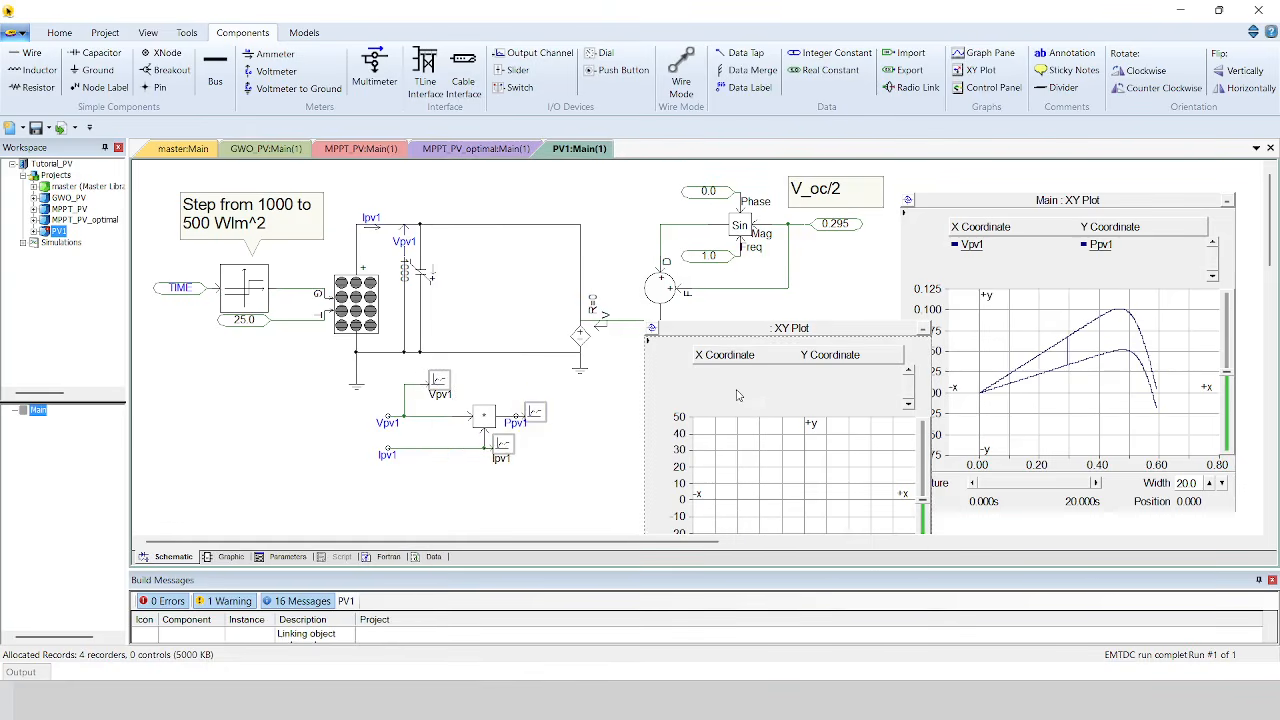
right_click(736, 395)
left_click(769, 423)
Add the Ppv1 output channel as a curve for the new XY plot's Y coordinate.
right_click(547, 418)
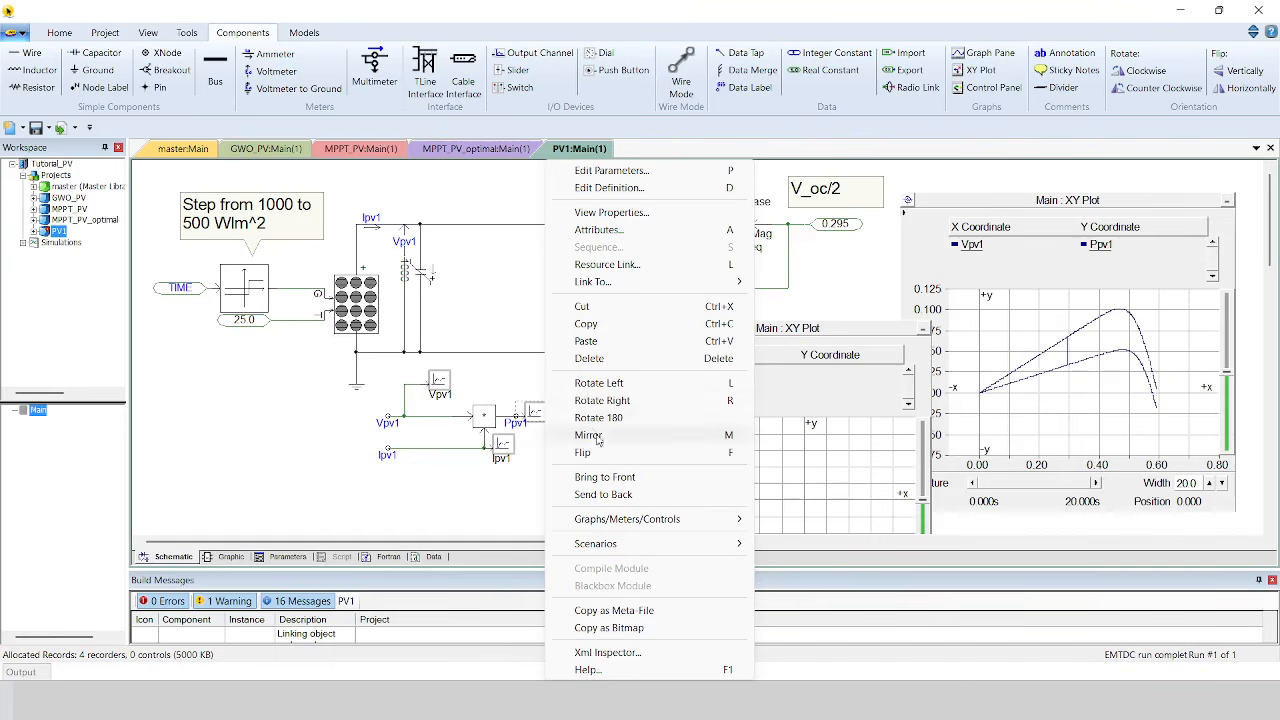
mouse_move(633, 519)
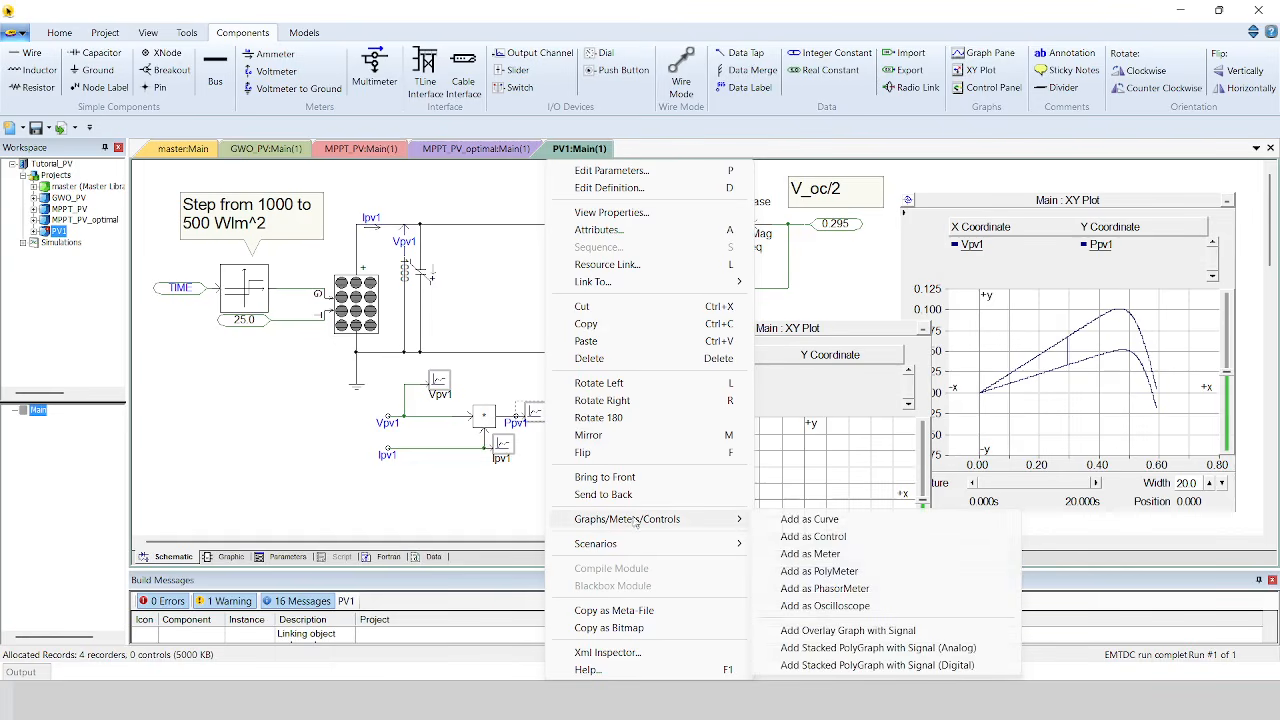
left_click(858, 527)
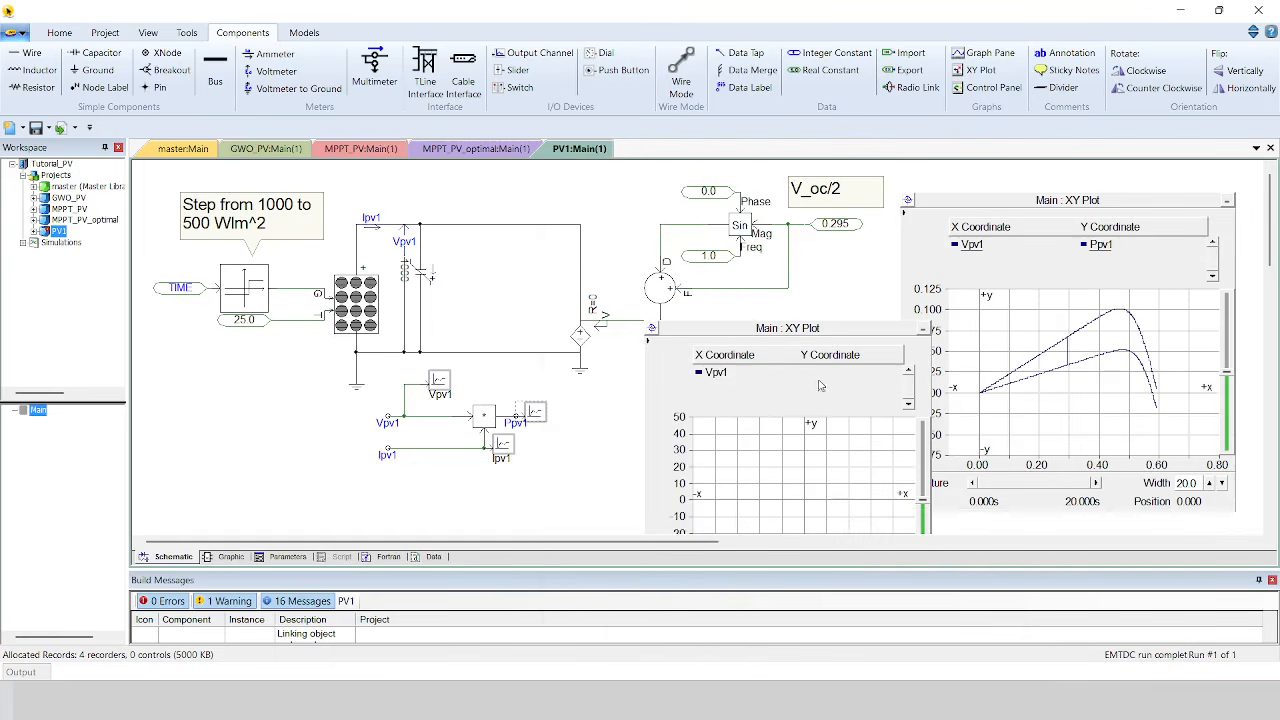
right_click(818, 381)
left_click(853, 422)
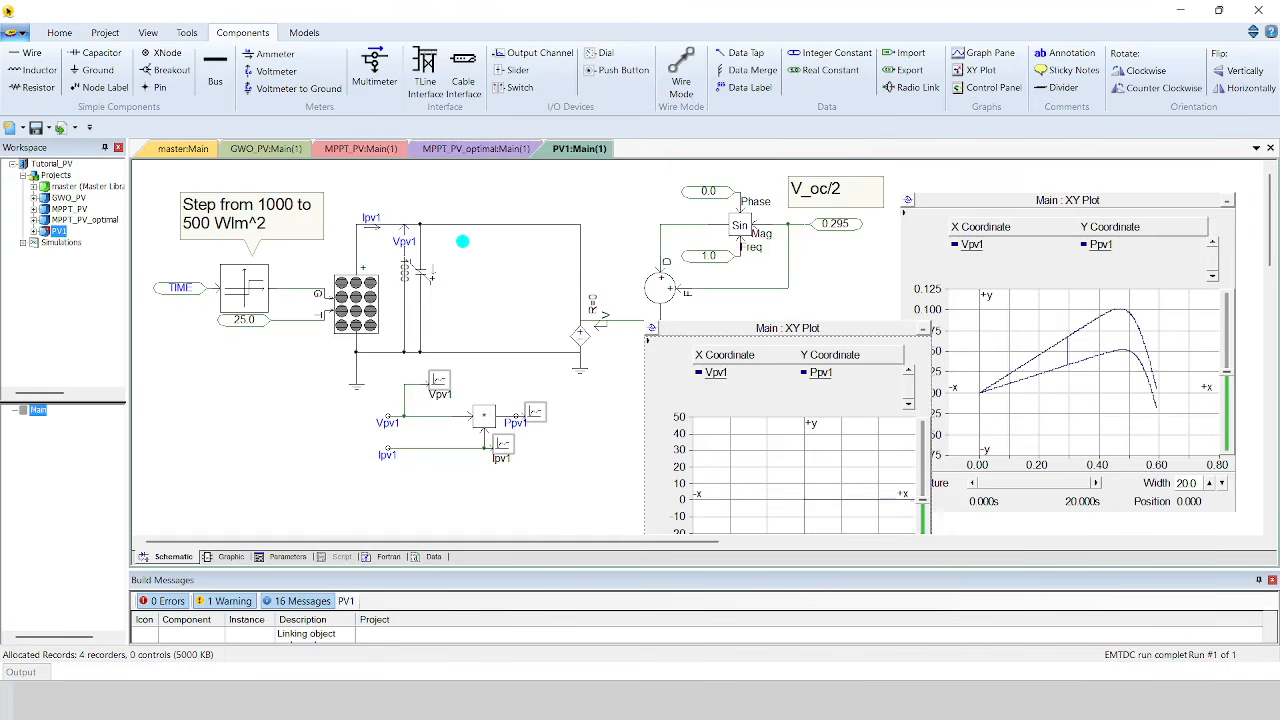
mouse_move(302, 312)
left_mouse_down()
mouse_move(298, 232)
mouse_move(318, 250)
left_mouse_up()
mouse_move(399, 202)
left_mouse_down()
mouse_move(425, 255)
mouse_move(465, 187)
left_mouse_up()
mouse_move(630, 282)
left_mouse_down()
mouse_move(716, 242)
mouse_move(774, 276)
mouse_move(894, 286)
mouse_move(826, 343)
left_mouse_up()
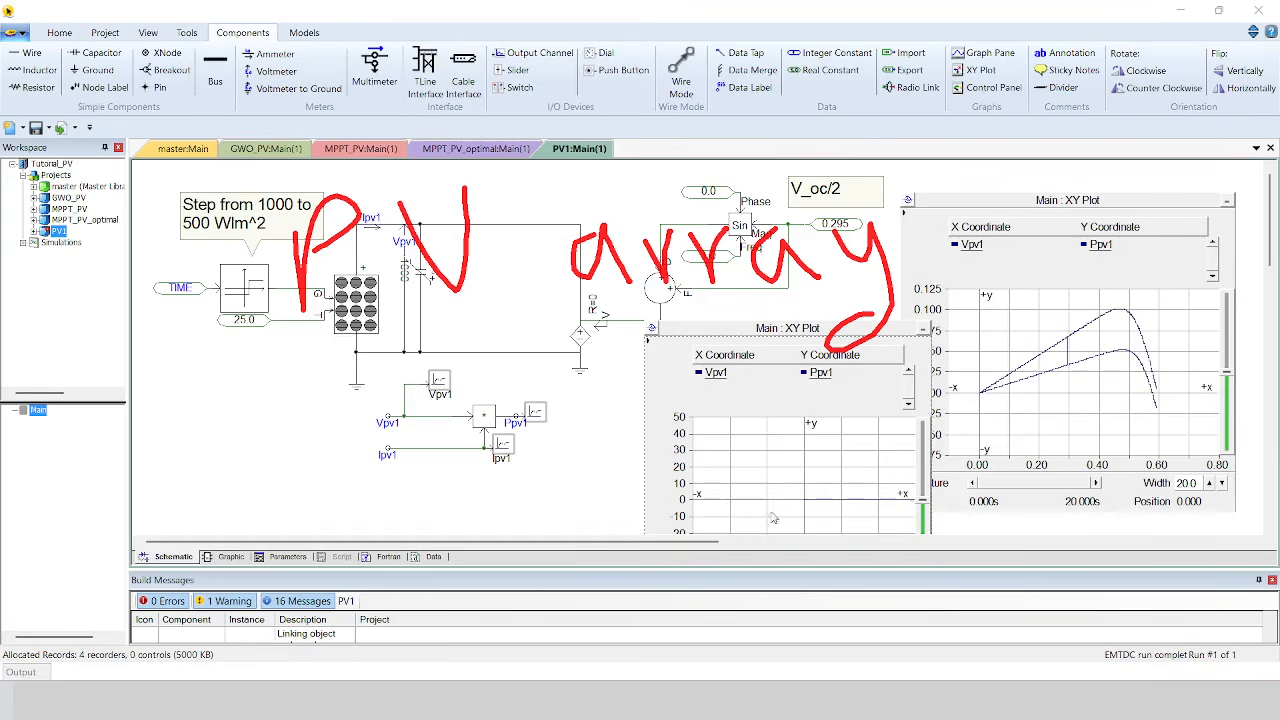
mouse_move(732, 443)
key("Escape")
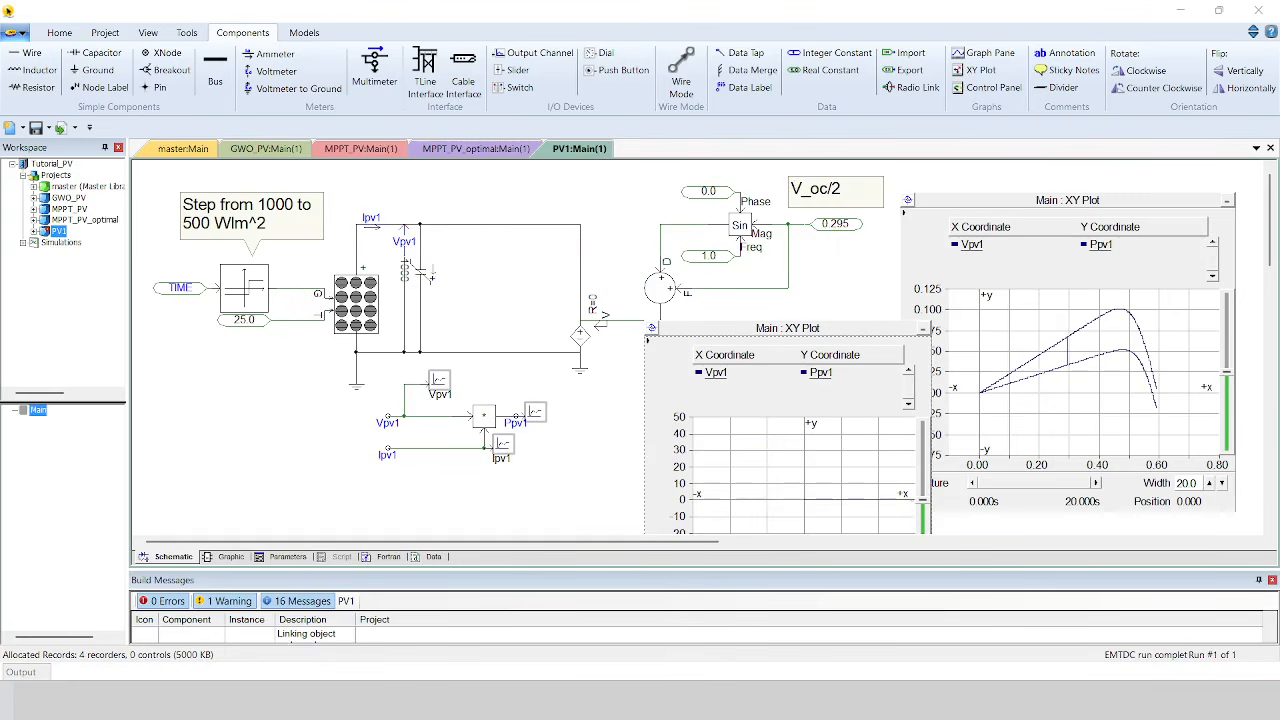
Review the PV array calculations in the PowerPoint slide show, return to PSCAD and examine the PV-fed boost converter circuit in PV1.
key("alt+Tab")
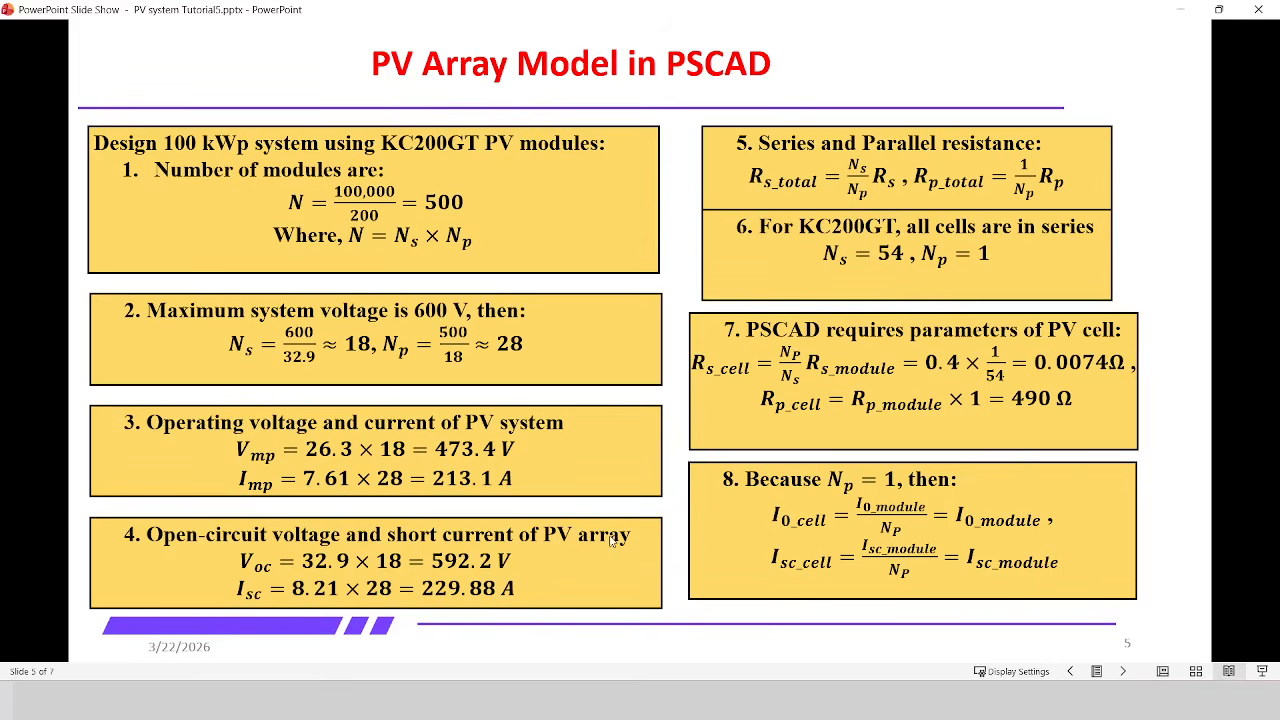
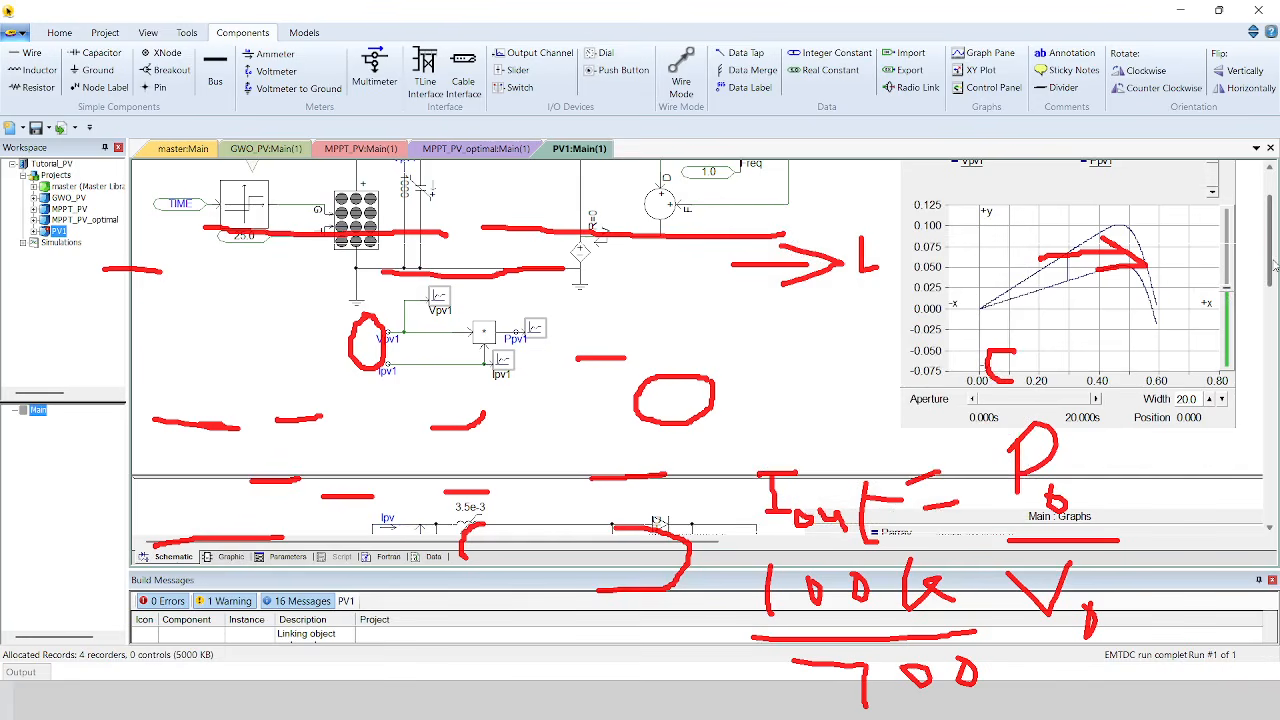
key("Escape")
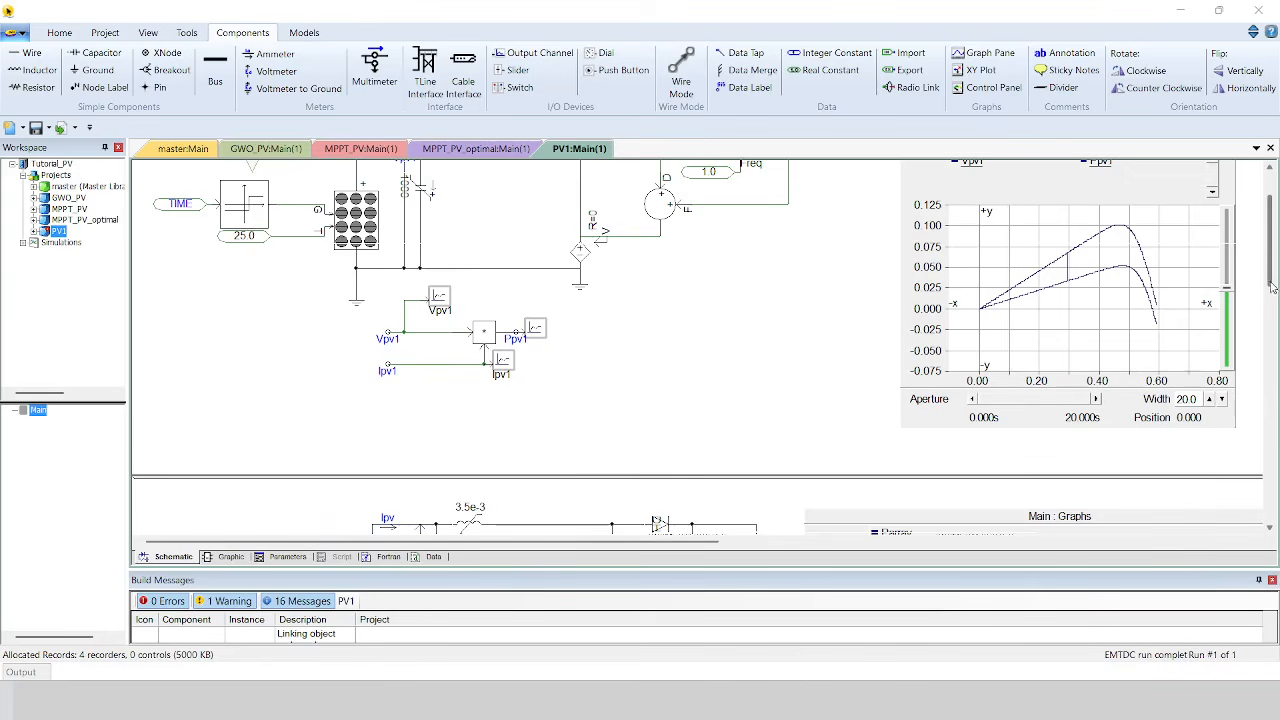
scroll(1270, 290, "down", 2)
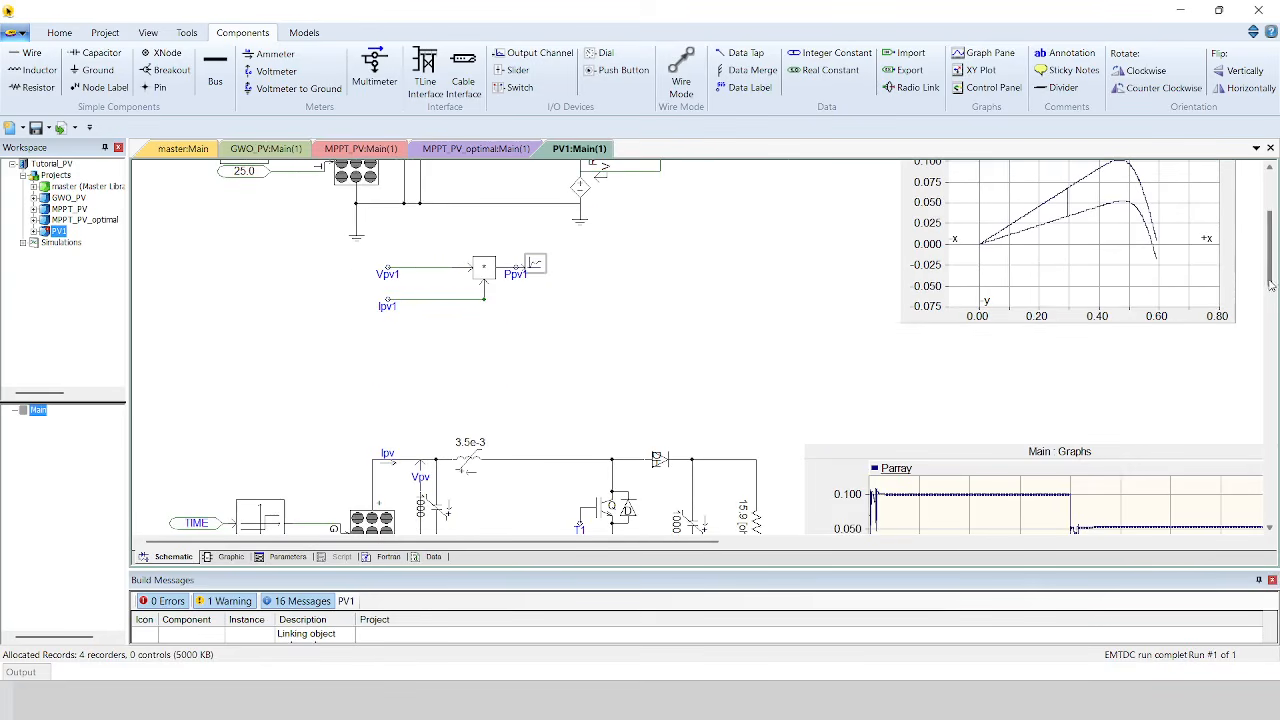
left_click_drag(1270, 290, 1263, 327)
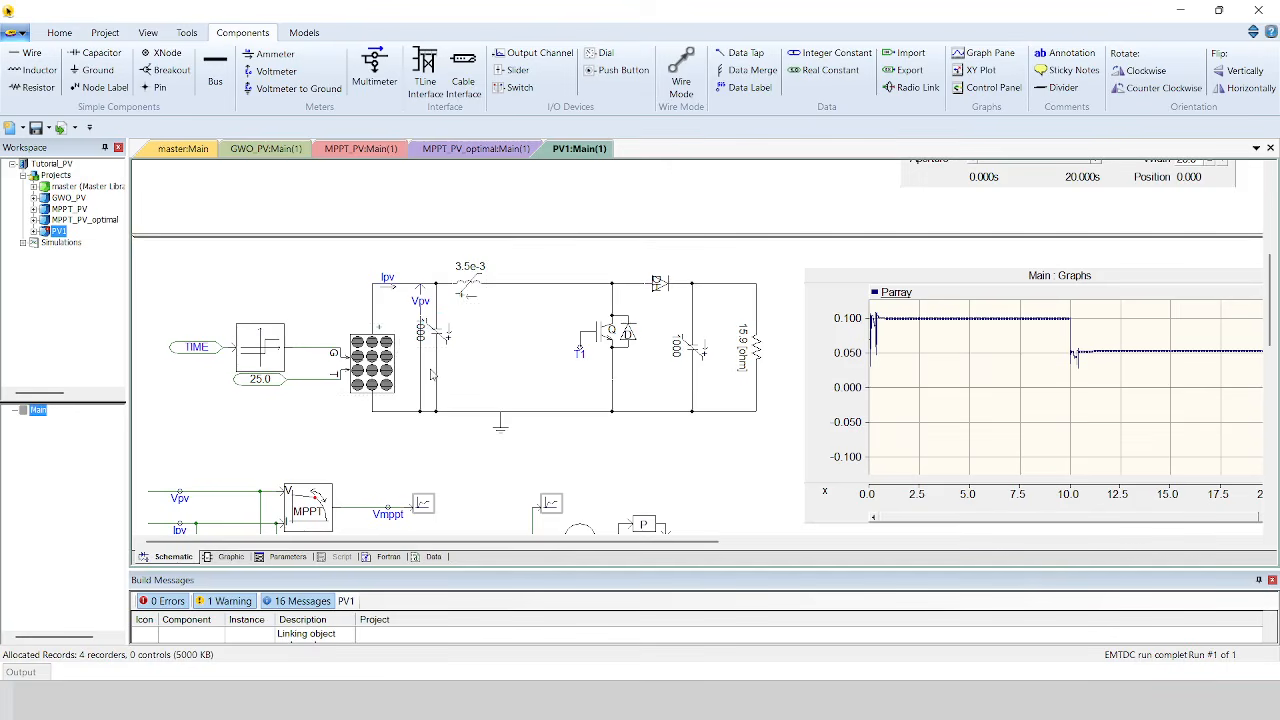
scroll(432, 374, "up", 3)
scroll(544, 403, "down", 2)
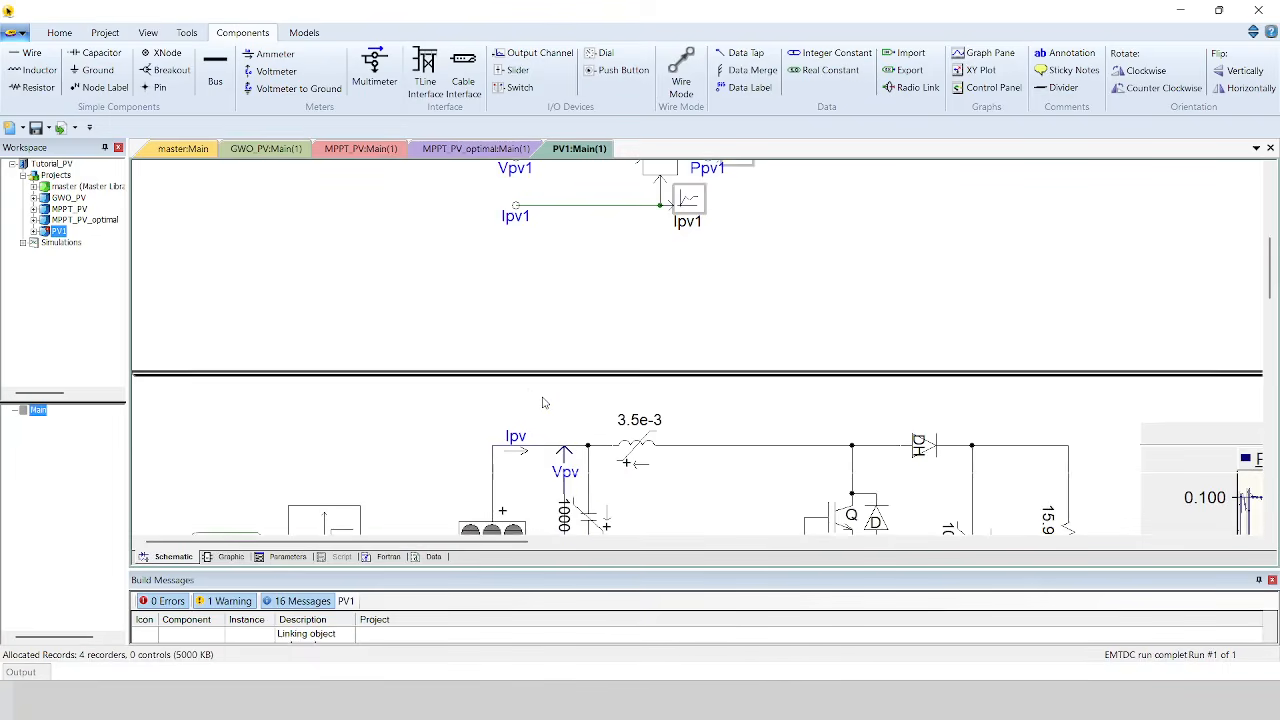
scroll(544, 403, "down", 3)
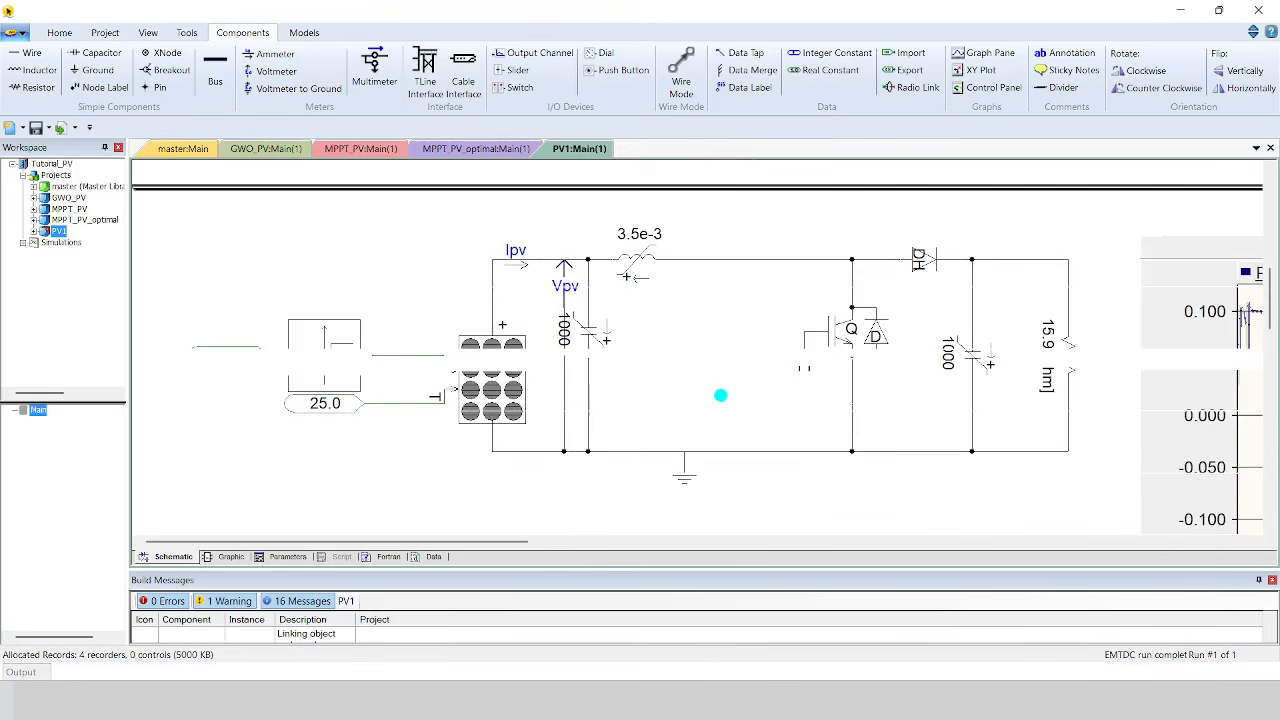
Examine the boost converter and open the MPPT block's parameters to review its tracking algorithm options and PV array short circuit current.
key("ctrl+2")
mouse_move(647, 213)
left_mouse_down()
mouse_move(596, 228)
mouse_move(638, 475)
mouse_move(963, 479)
mouse_move(1029, 426)
mouse_move(989, 240)
mouse_move(780, 209)
mouse_move(661, 214)
left_mouse_up()
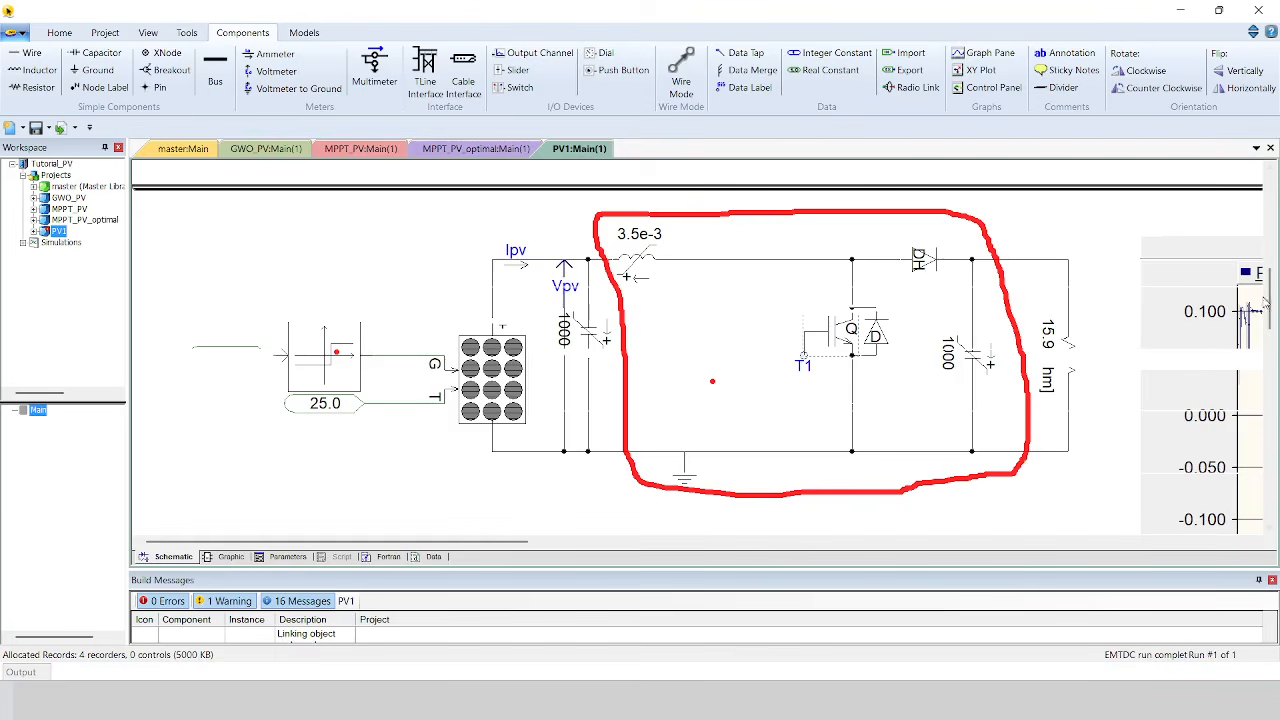
left_click_drag(1266, 305, 1270, 331)
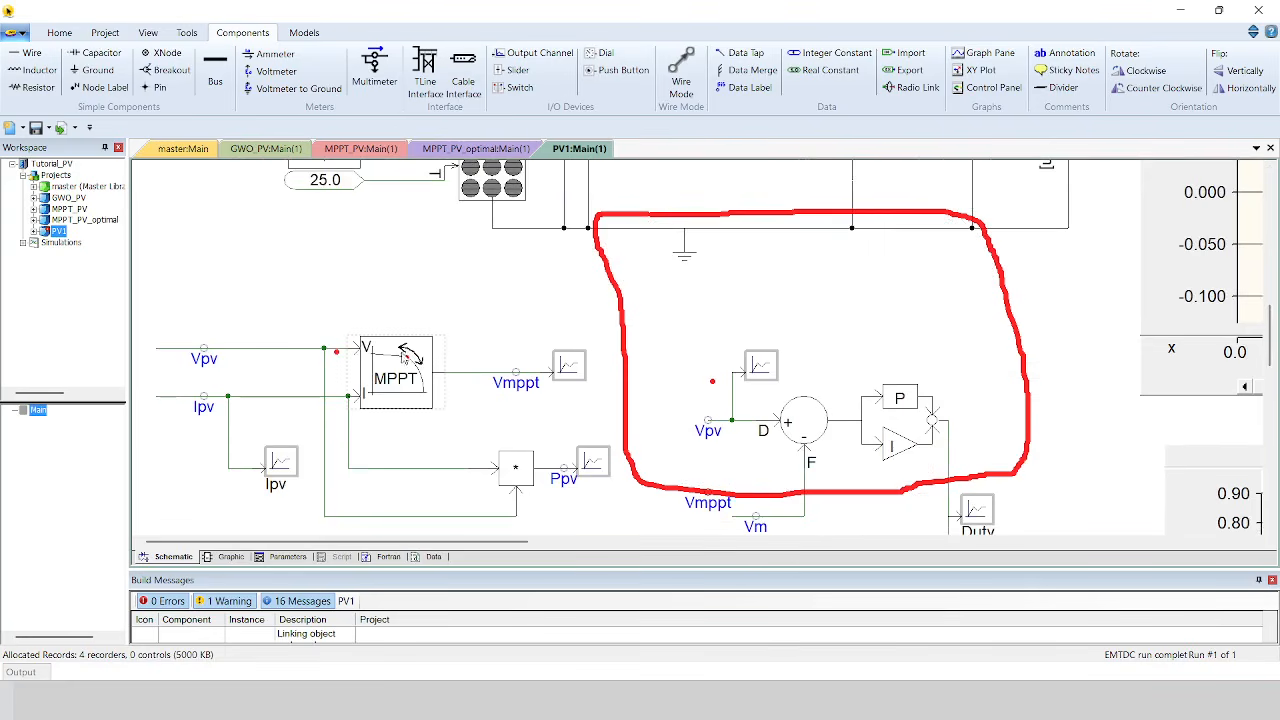
mouse_move(406, 357)
double_click(398, 362)
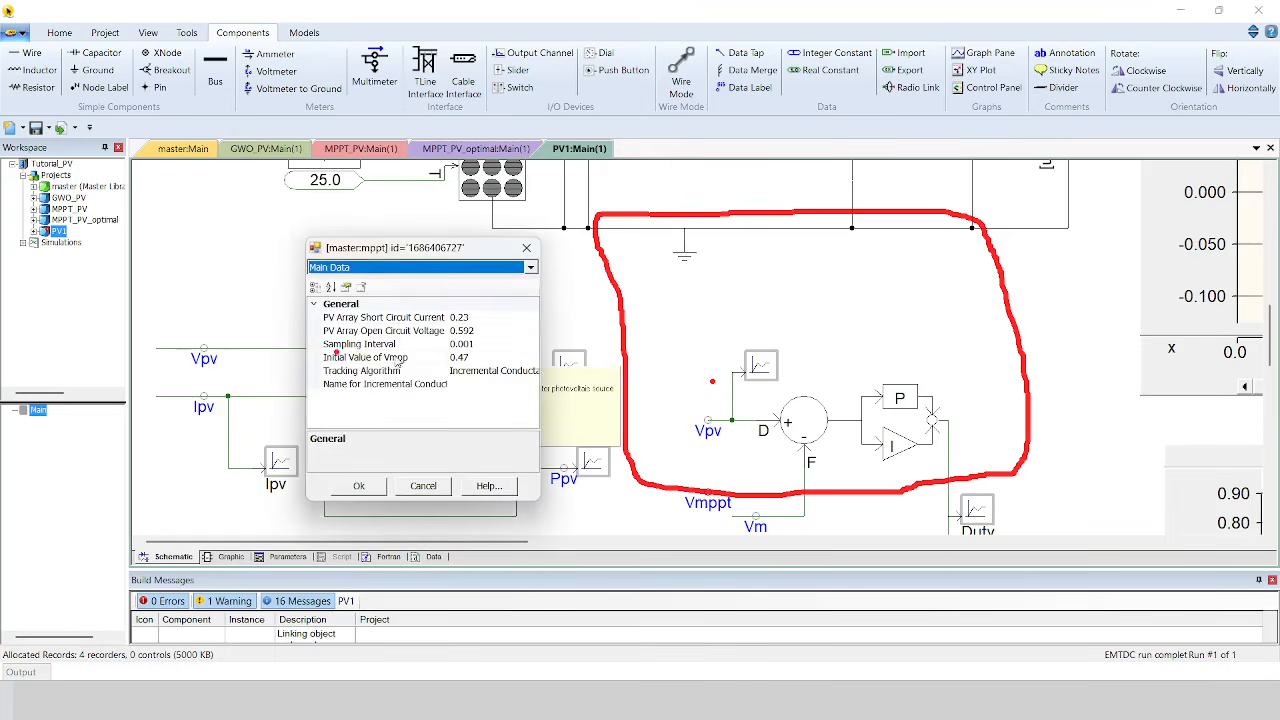
left_click(517, 372)
left_click(532, 372)
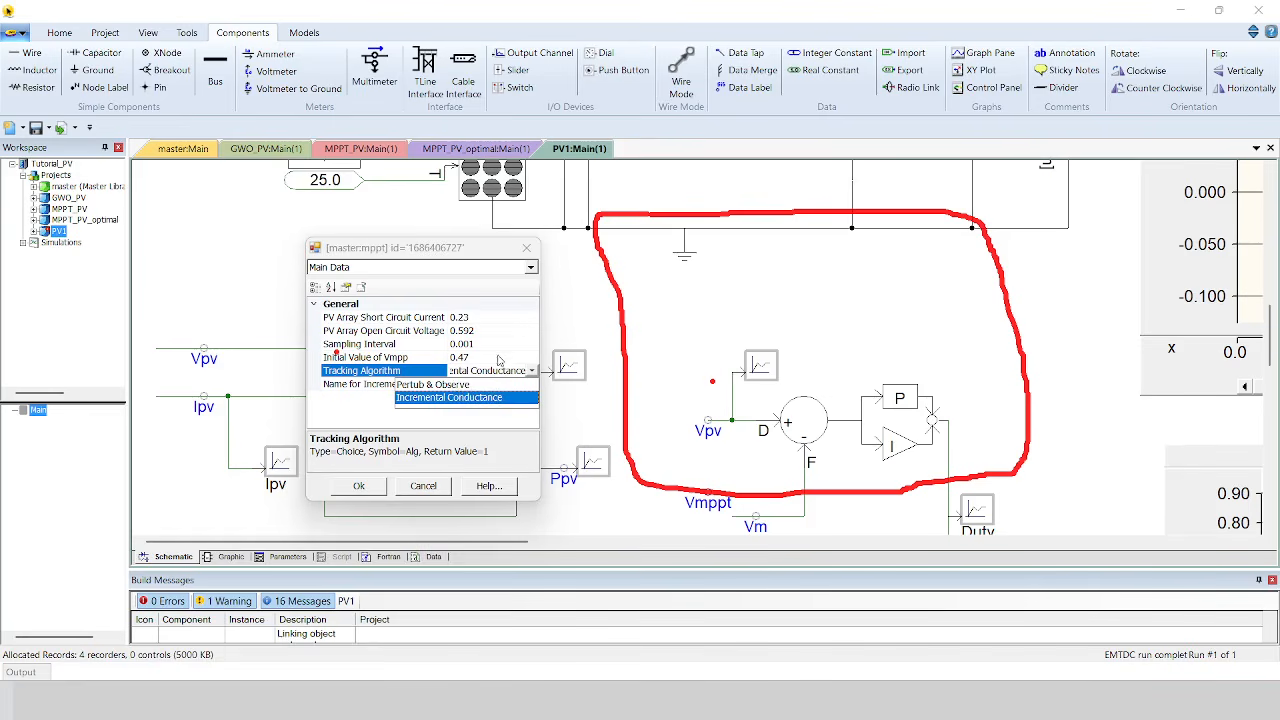
left_click(458, 398)
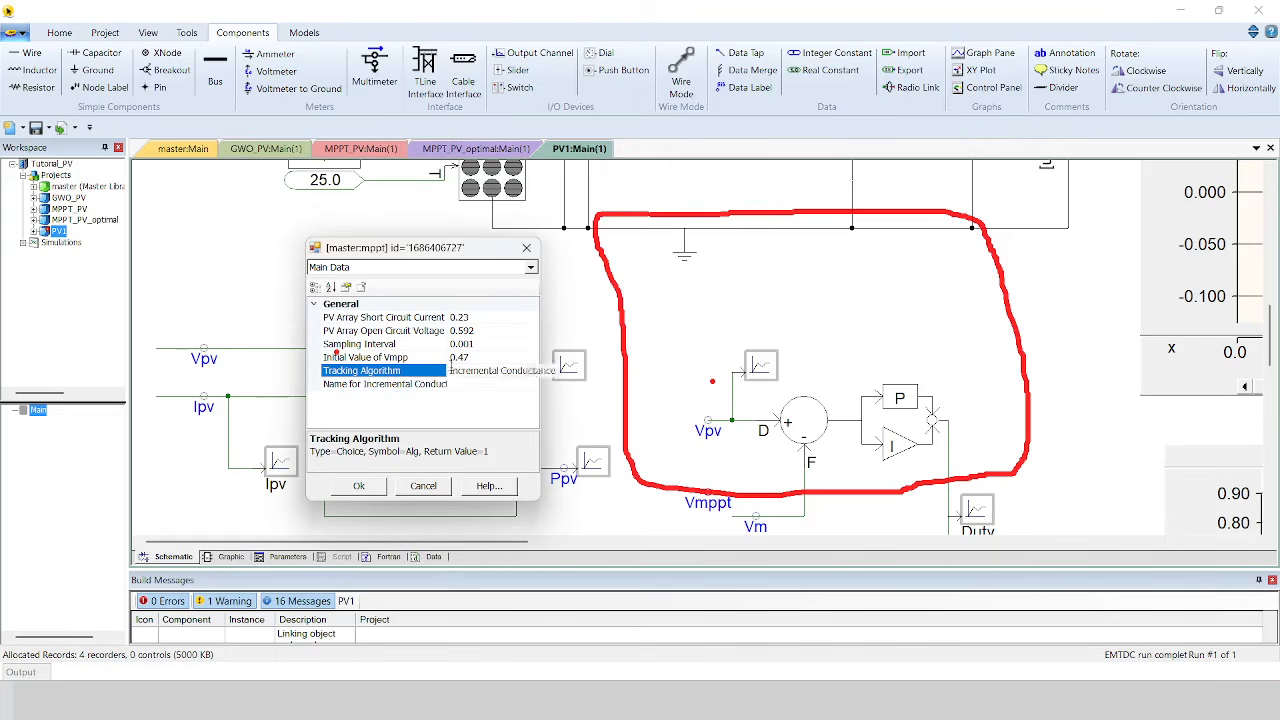
left_click(500, 317)
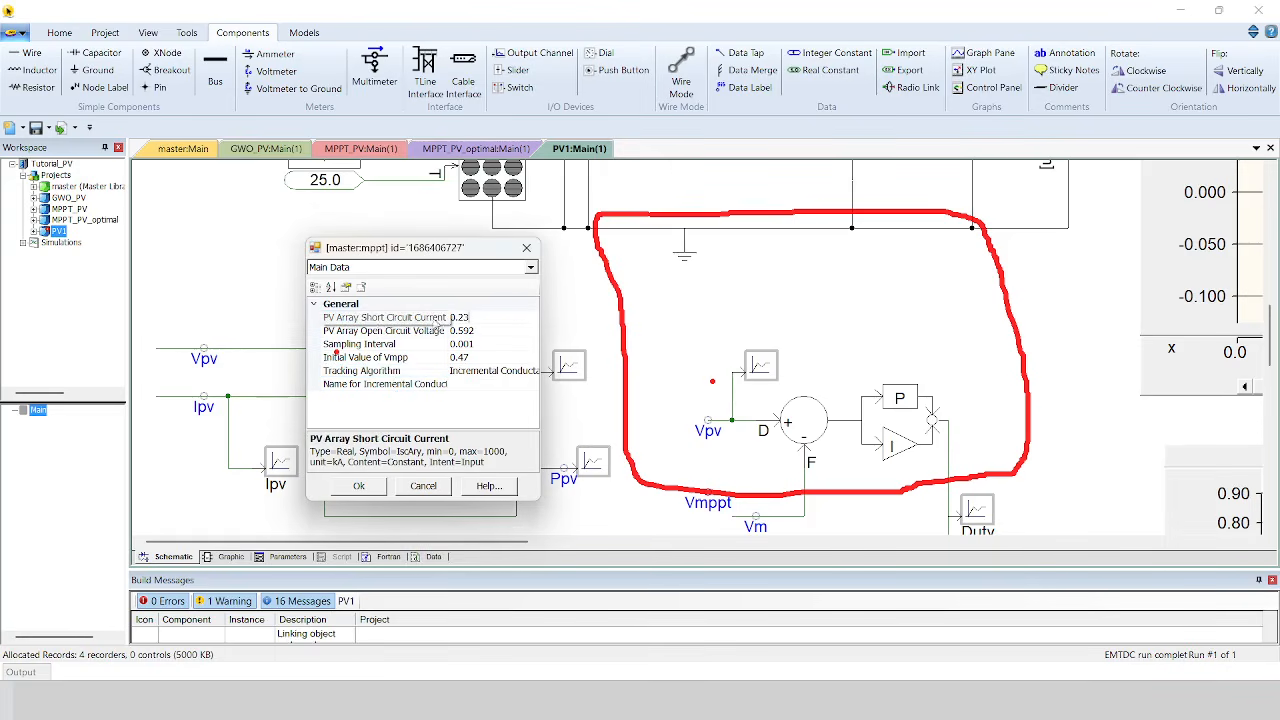
left_click(467, 318)
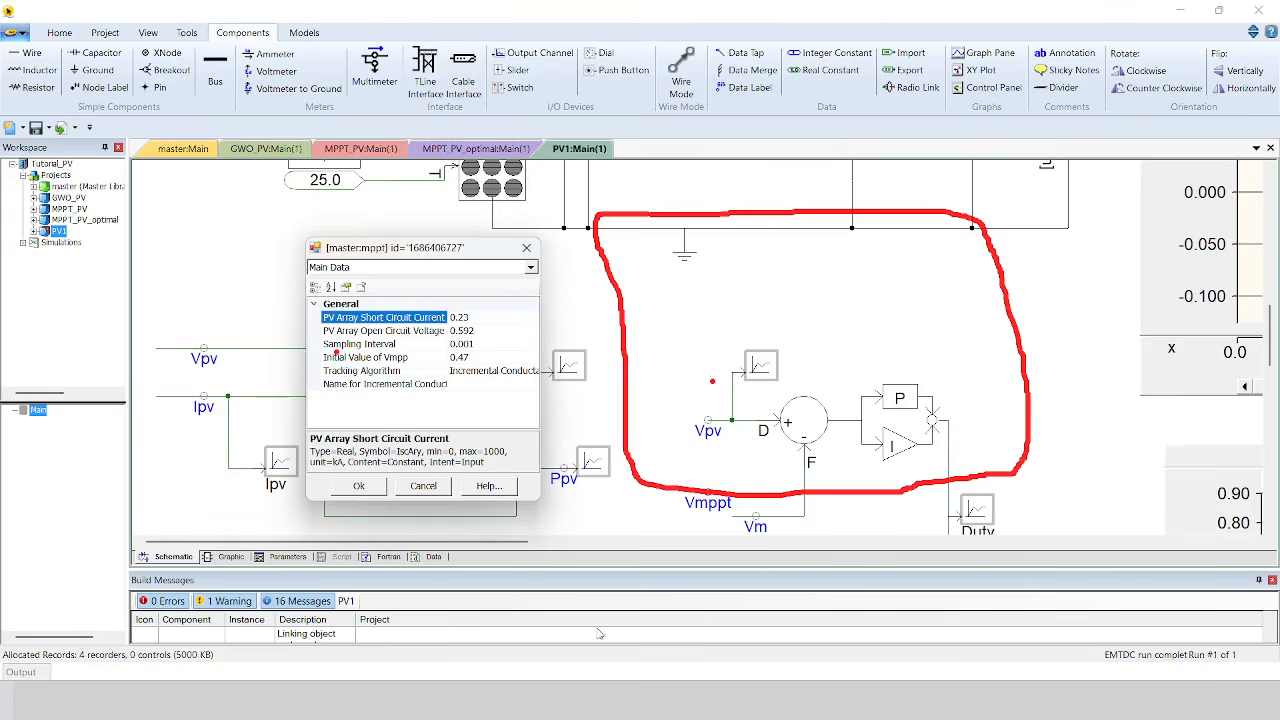
Switch to the PowerPoint slide show to check the PV array's short-circuit current calculation, and return to the MPPT parameters in PSCAD.
key("alt+Tab")
scroll(355, 509, "up", 1)
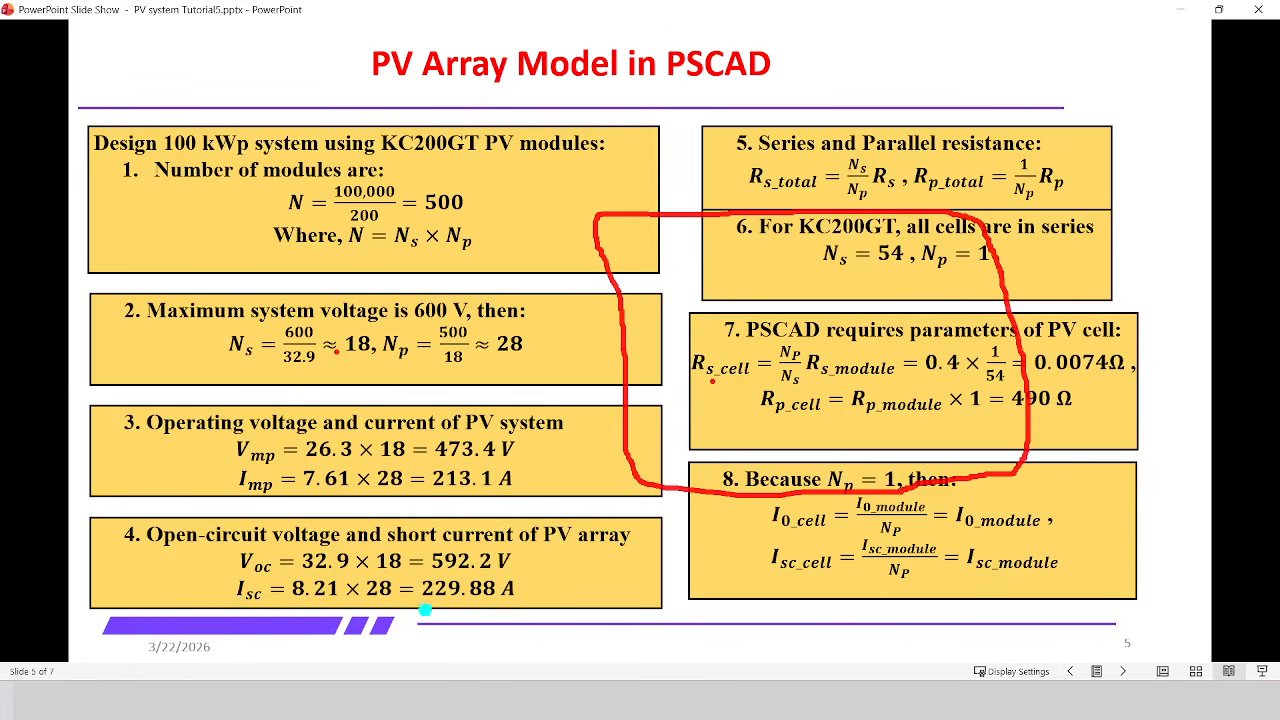
mouse_move(574, 588)
left_mouse_down()
mouse_move(531, 586)
mouse_move(540, 600)
mouse_move(557, 582)
mouse_move(538, 566)
mouse_move(552, 598)
left_mouse_up()
key("e")
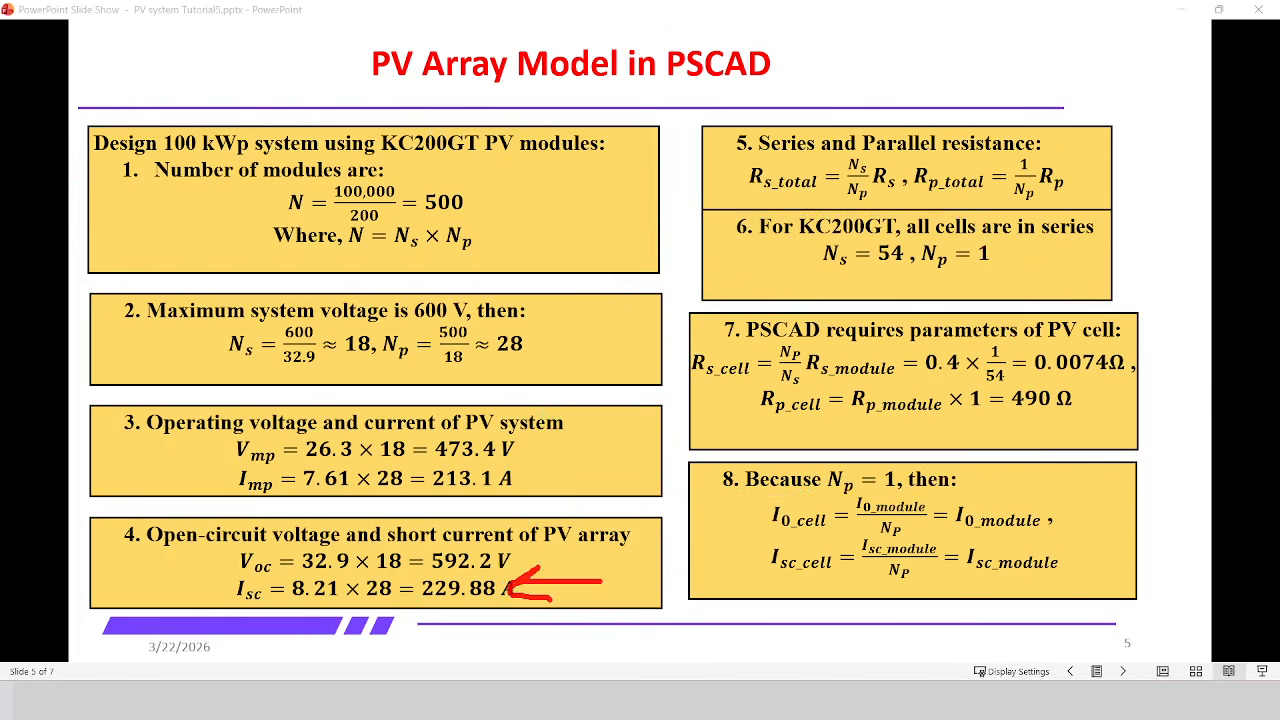
mouse_move(691, 701)
mouse_move(695, 630)
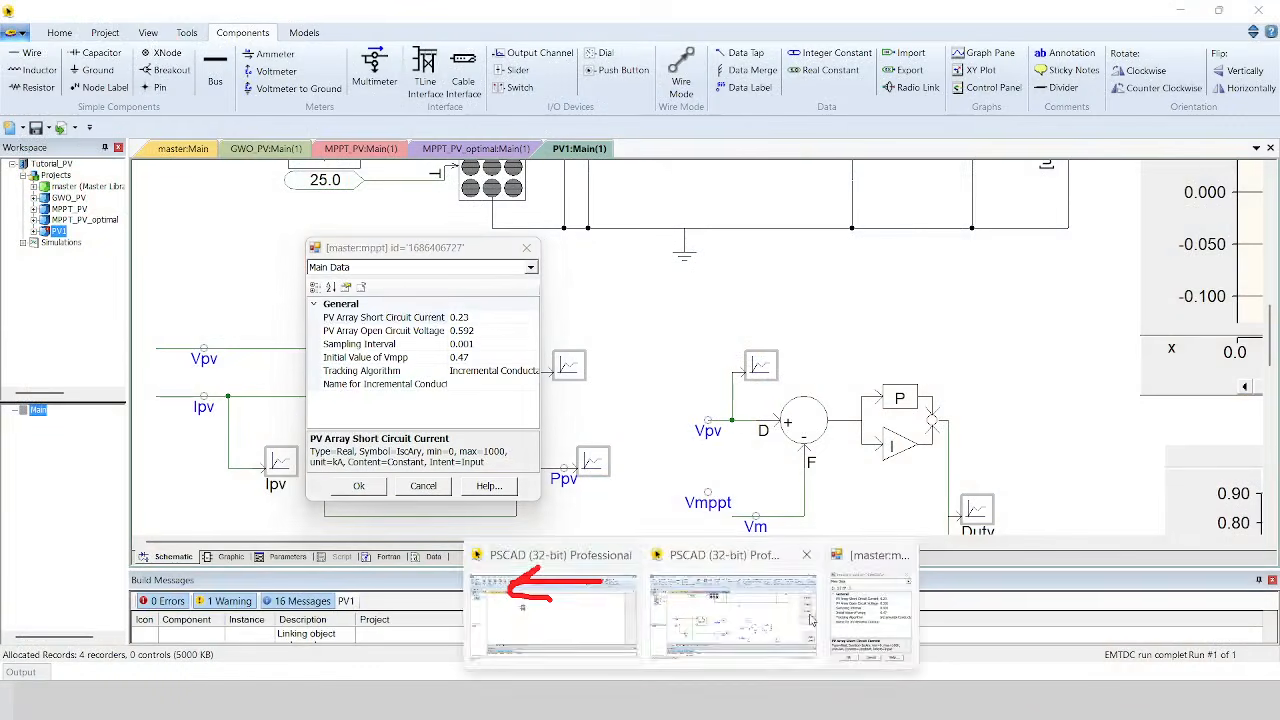
left_click(730, 622)
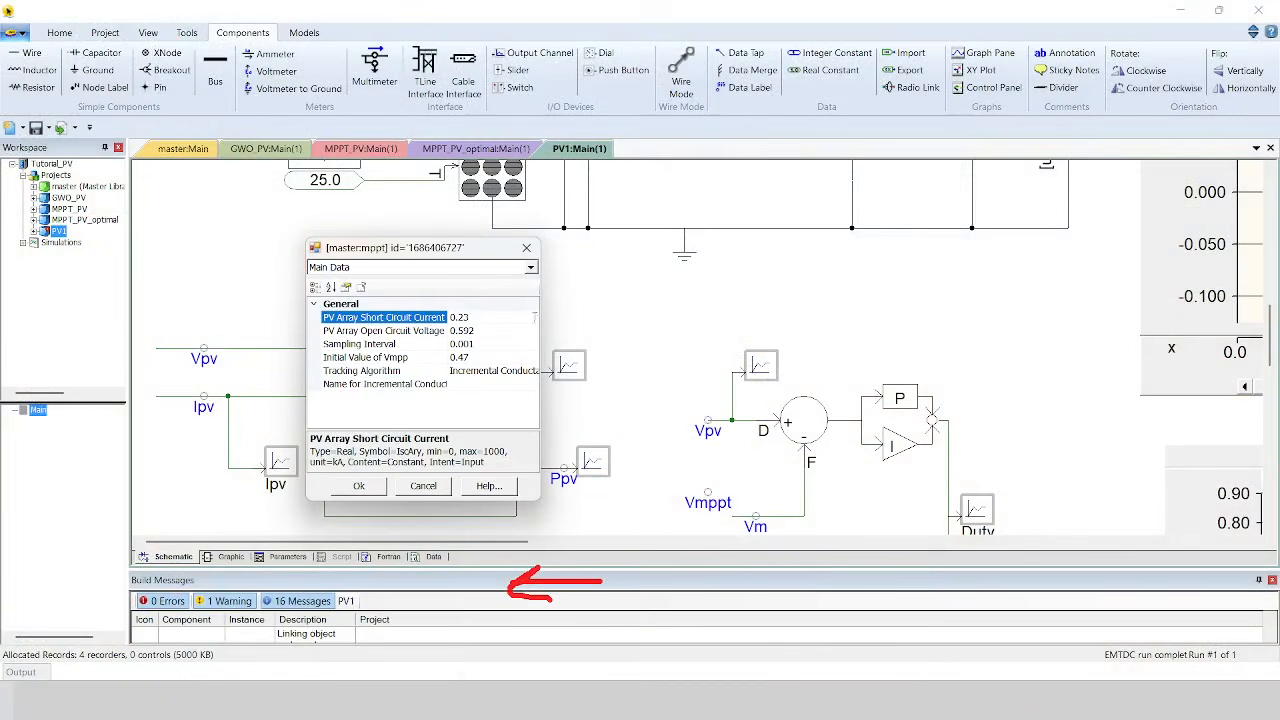
Review the MPPT block's initial Vmpp value and sampling interval with their units, and close its parameters unchanged.
left_click(483, 358)
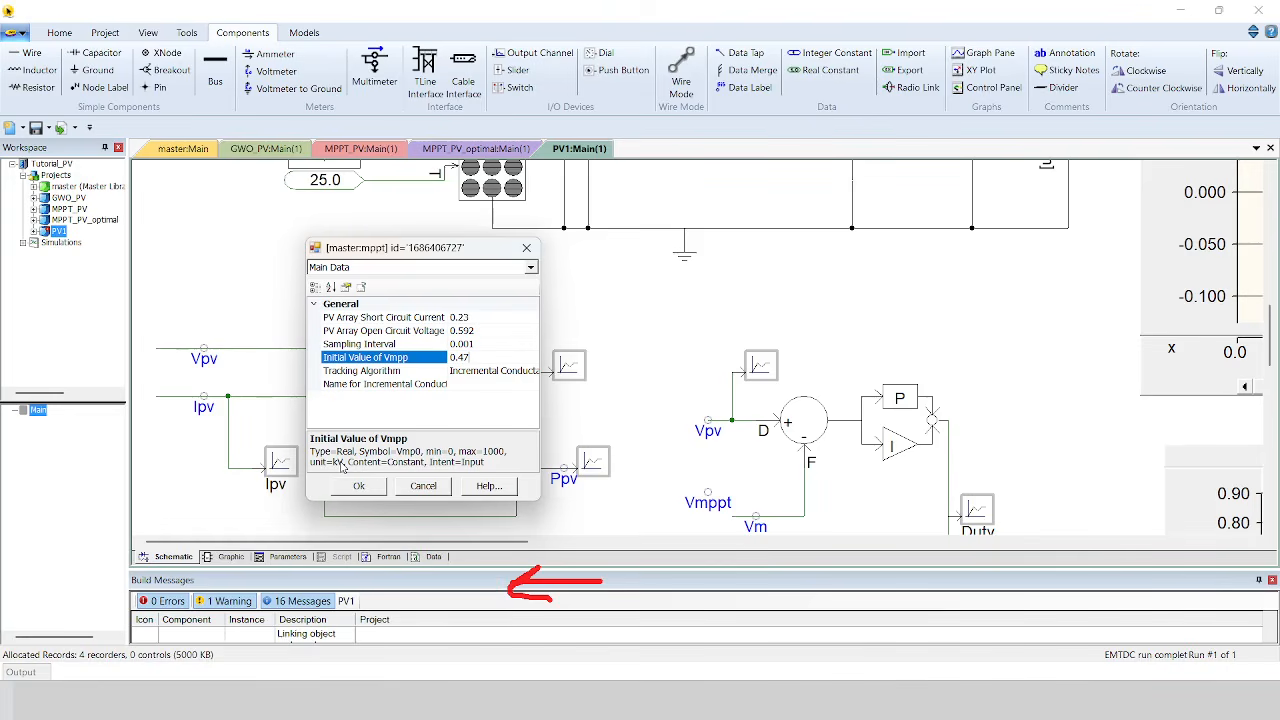
mouse_move(396, 459)
left_mouse_down()
mouse_move(340, 461)
mouse_move(349, 454)
left_mouse_up()
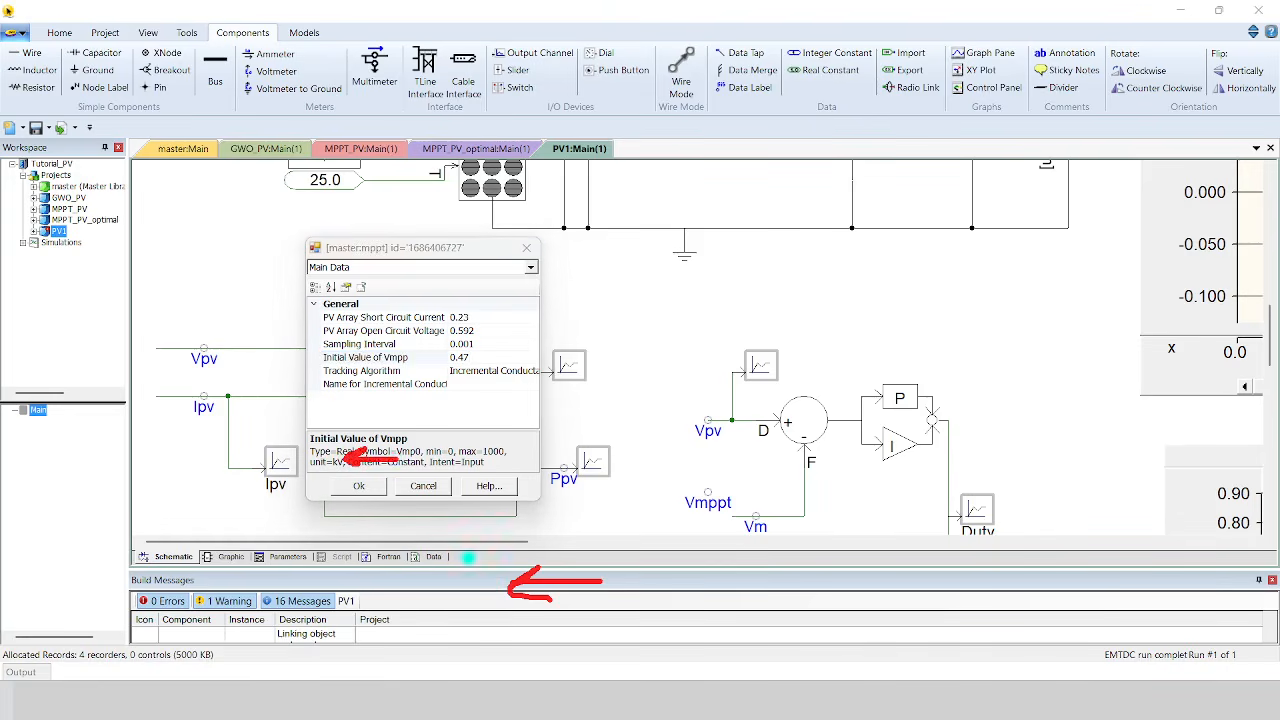
key("Escape")
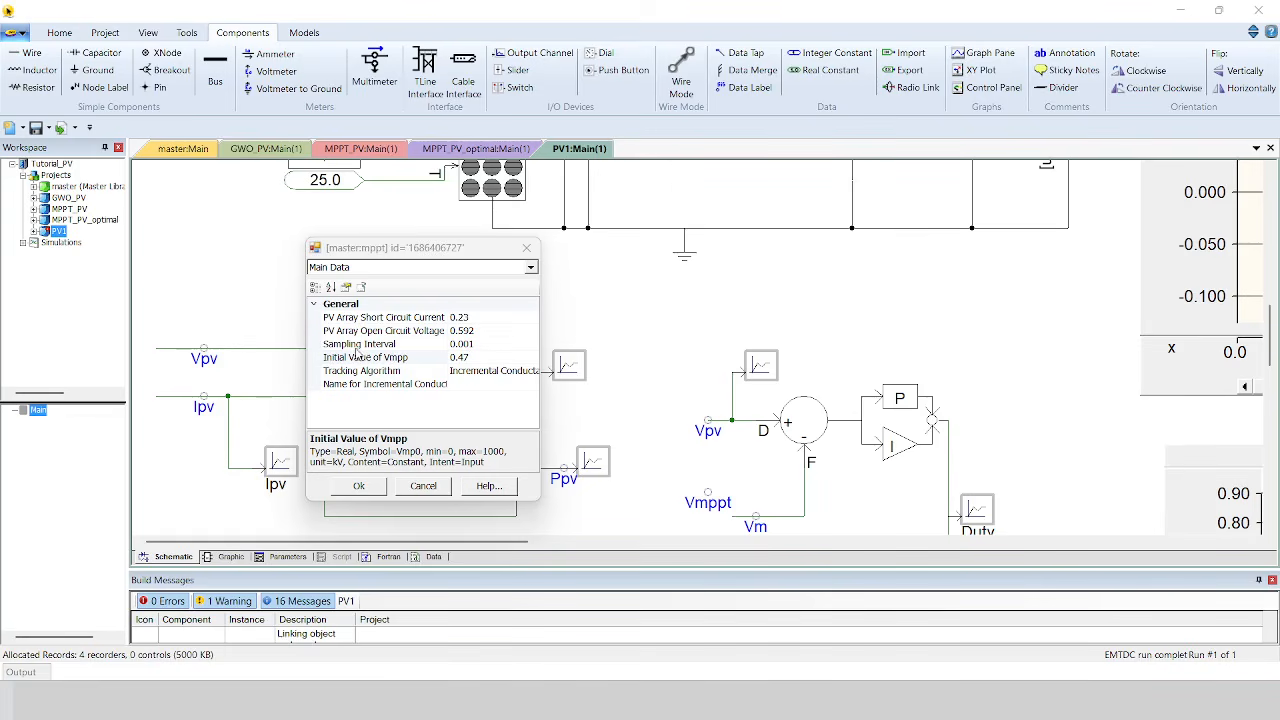
left_click(470, 343)
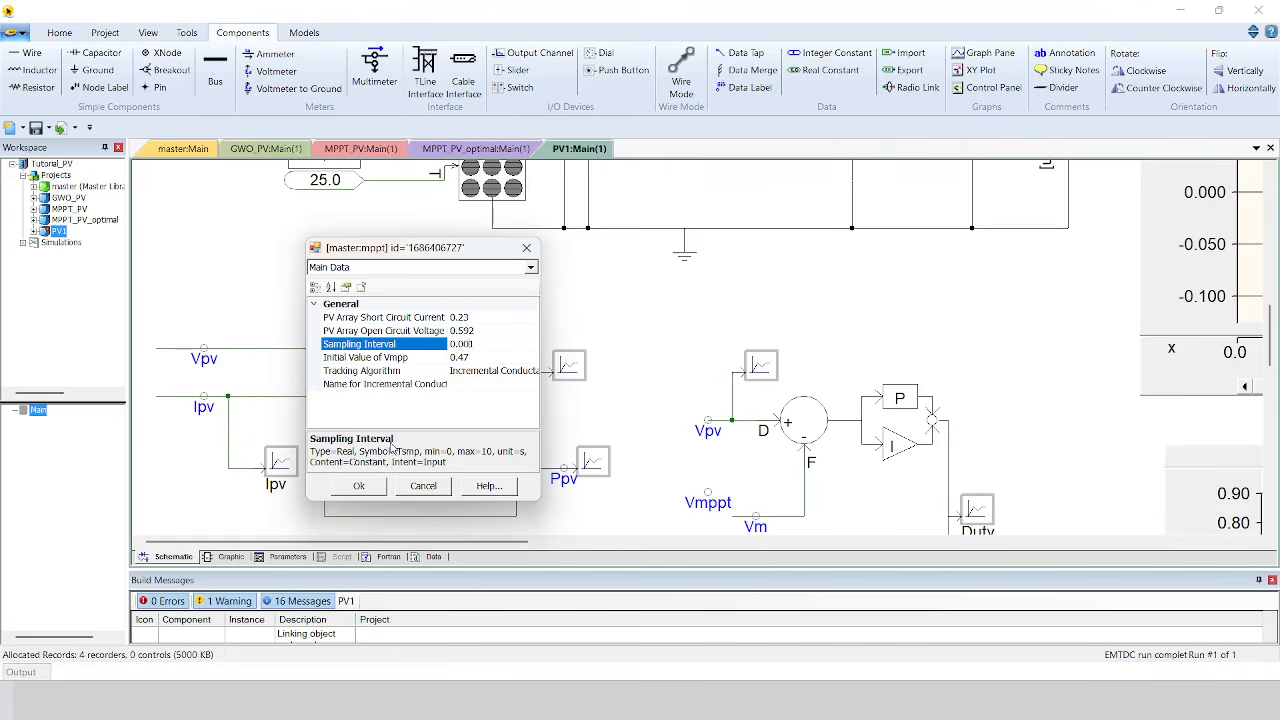
left_click(365, 486)
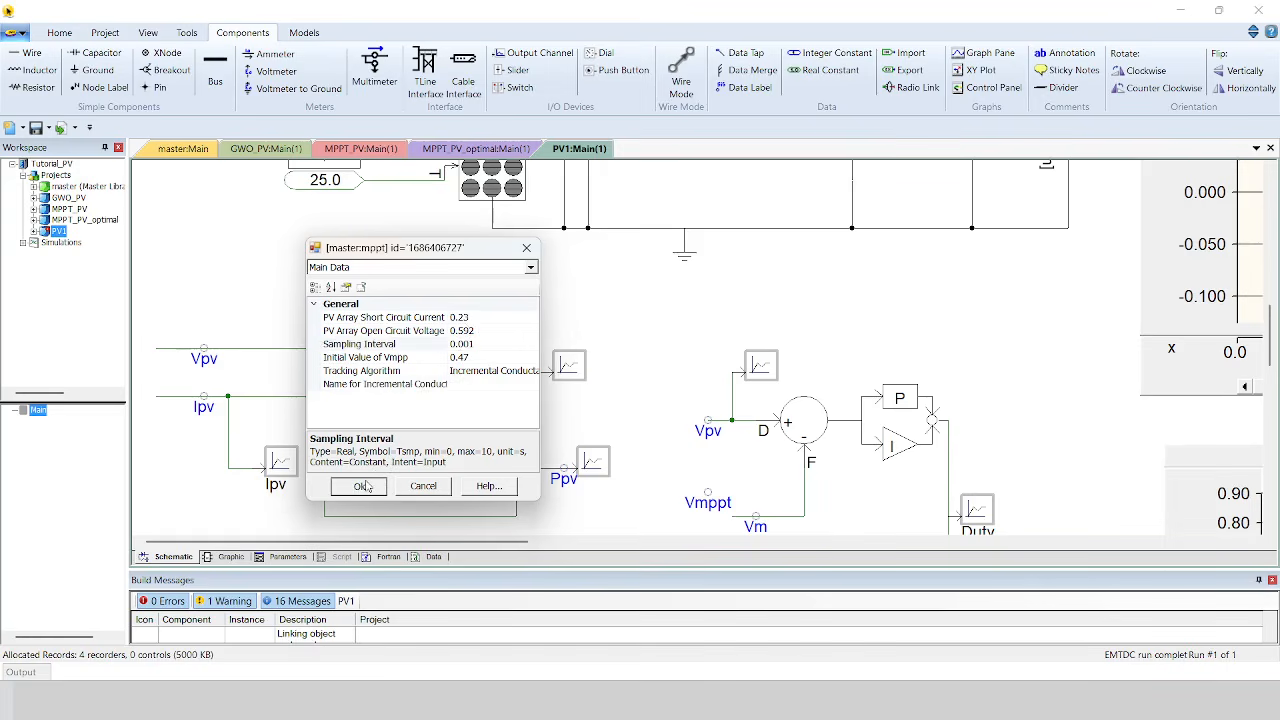
left_click(365, 486)
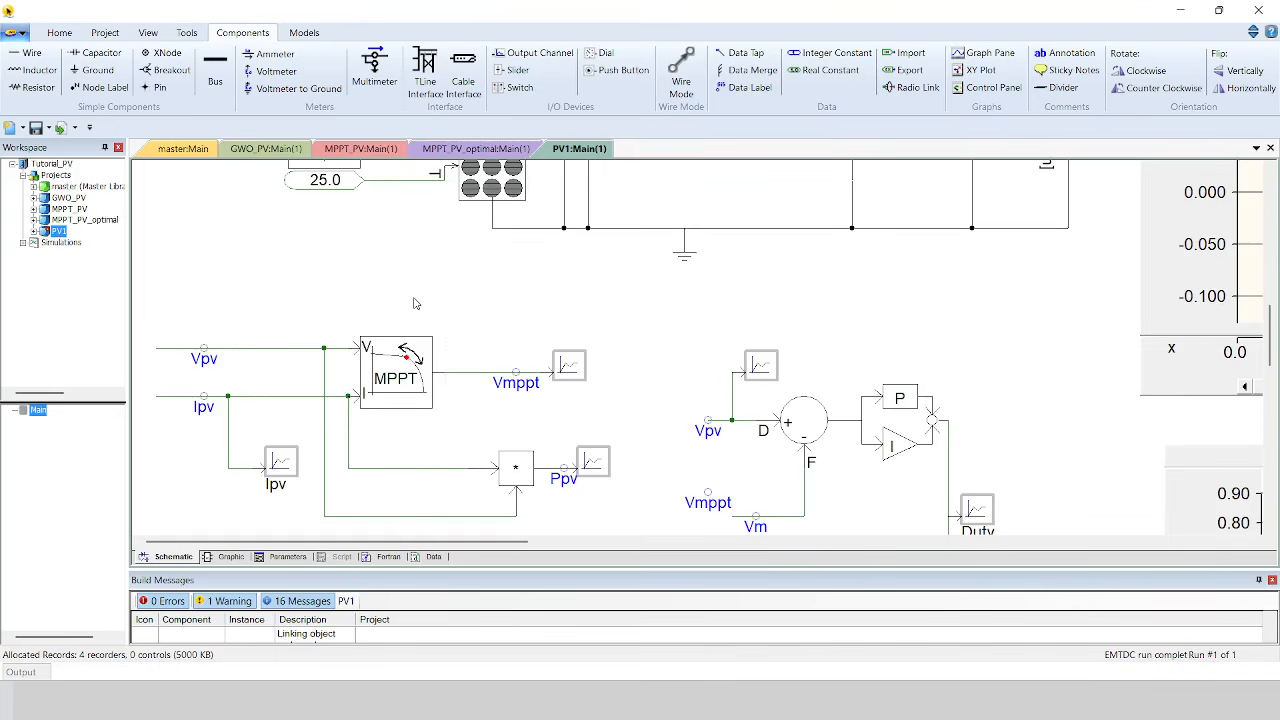
double_click(405, 356)
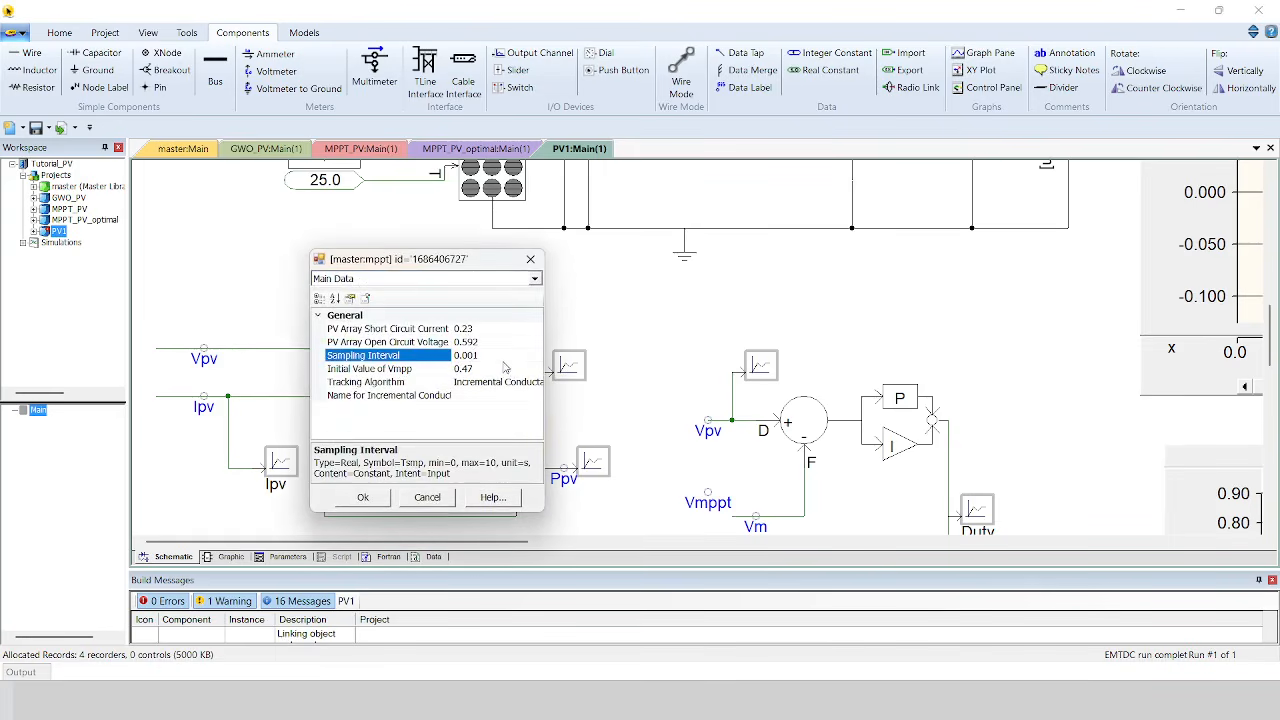
left_click(427, 497)
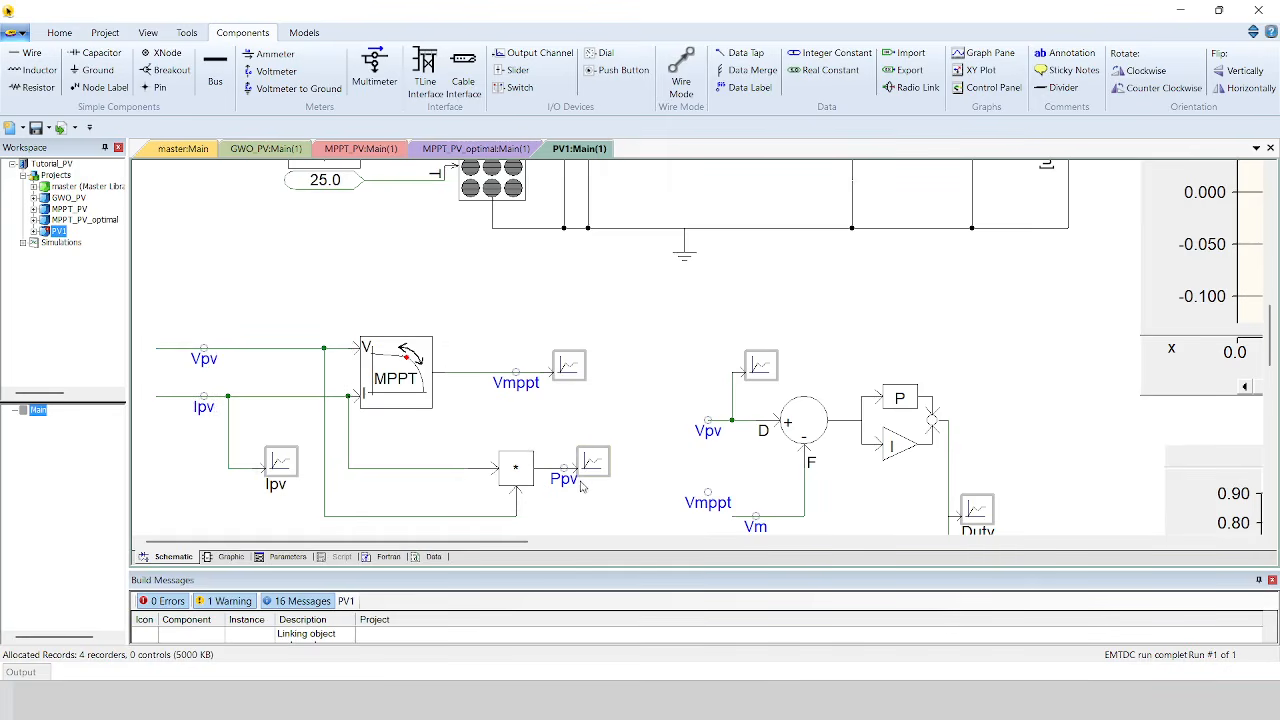
Move the Vm label off the PI controller's feedback wire and attach the Vmppt label there instead.
left_click_drag(1268, 357, 1270, 368)
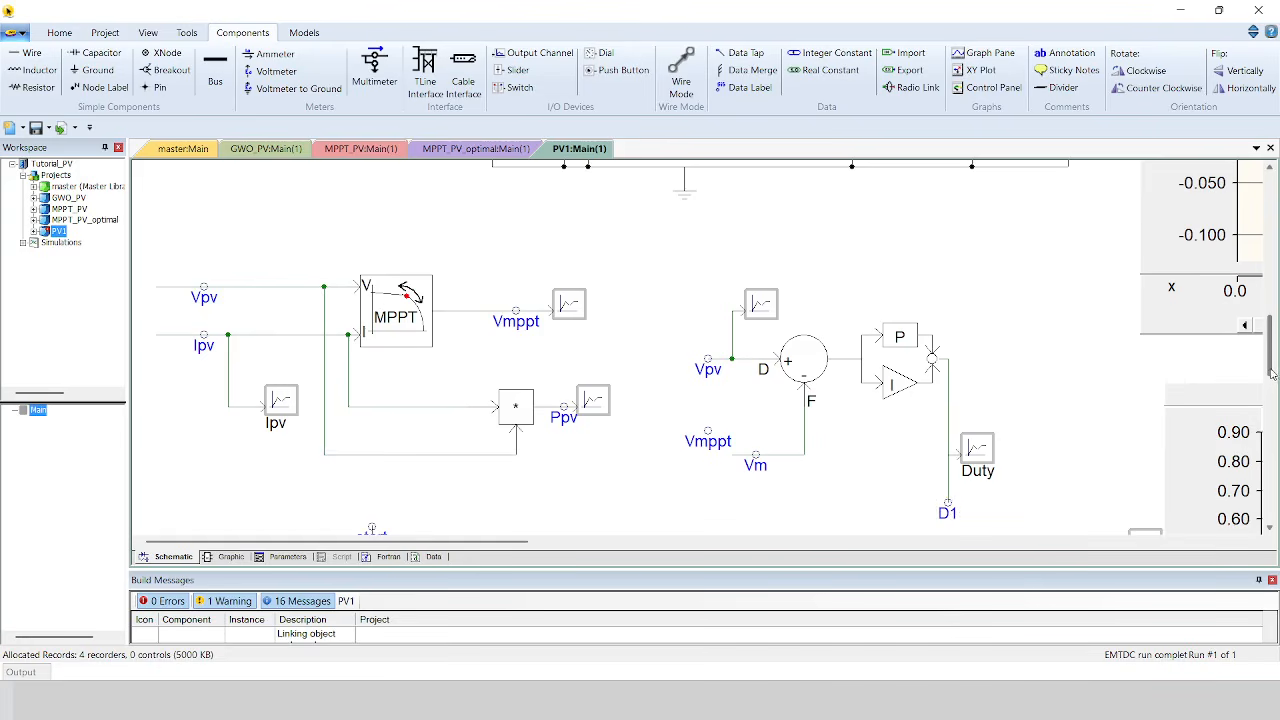
left_click_drag(1272, 372, 1270, 394)
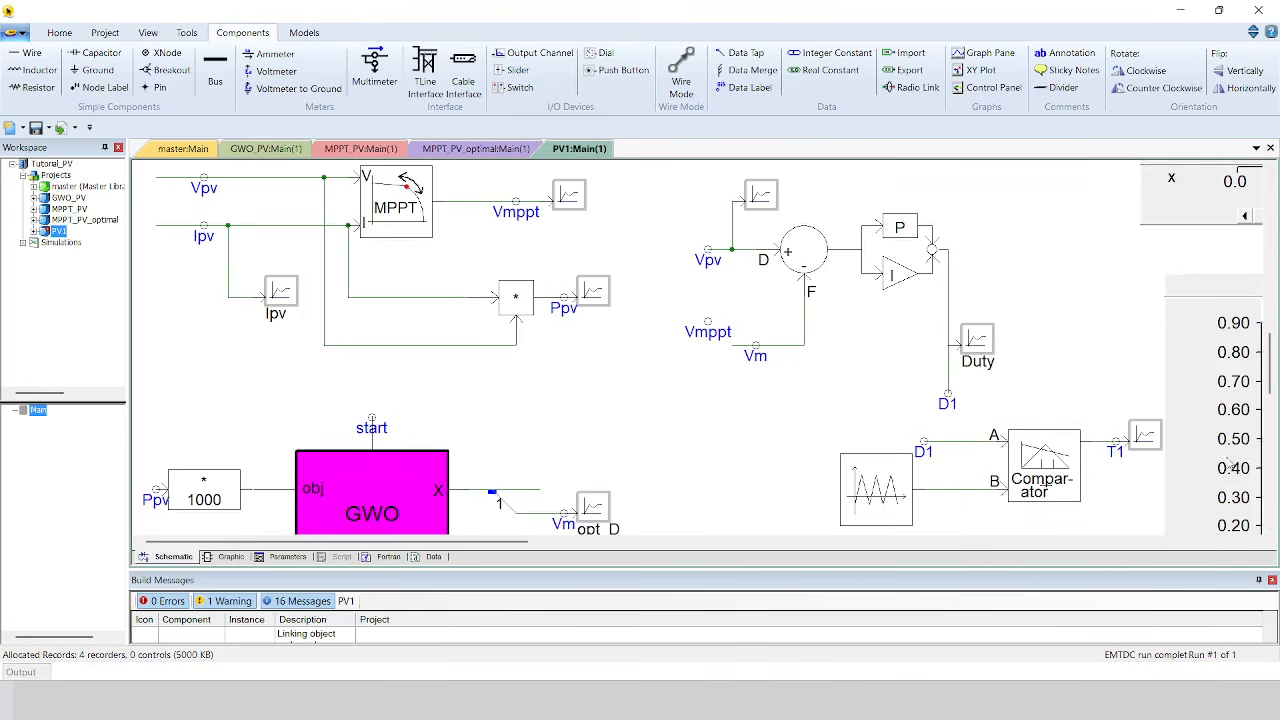
left_click_drag(1273, 393, 1272, 329)
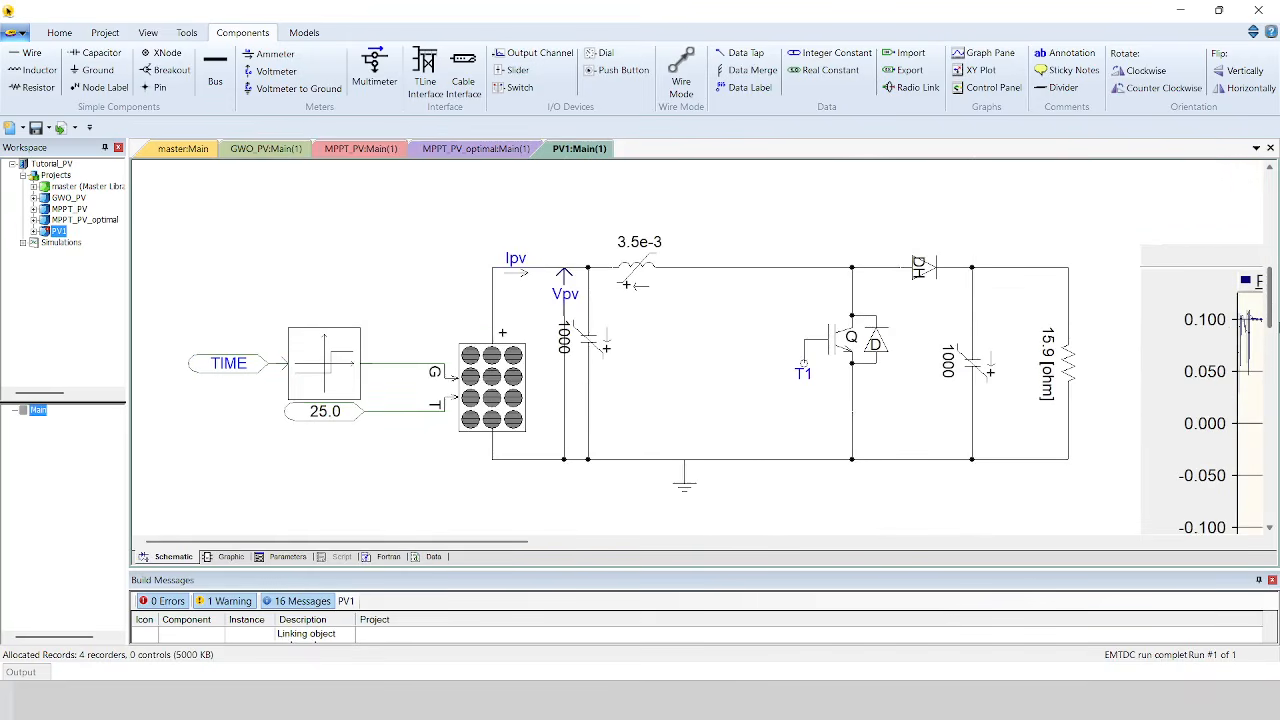
left_click(855, 340)
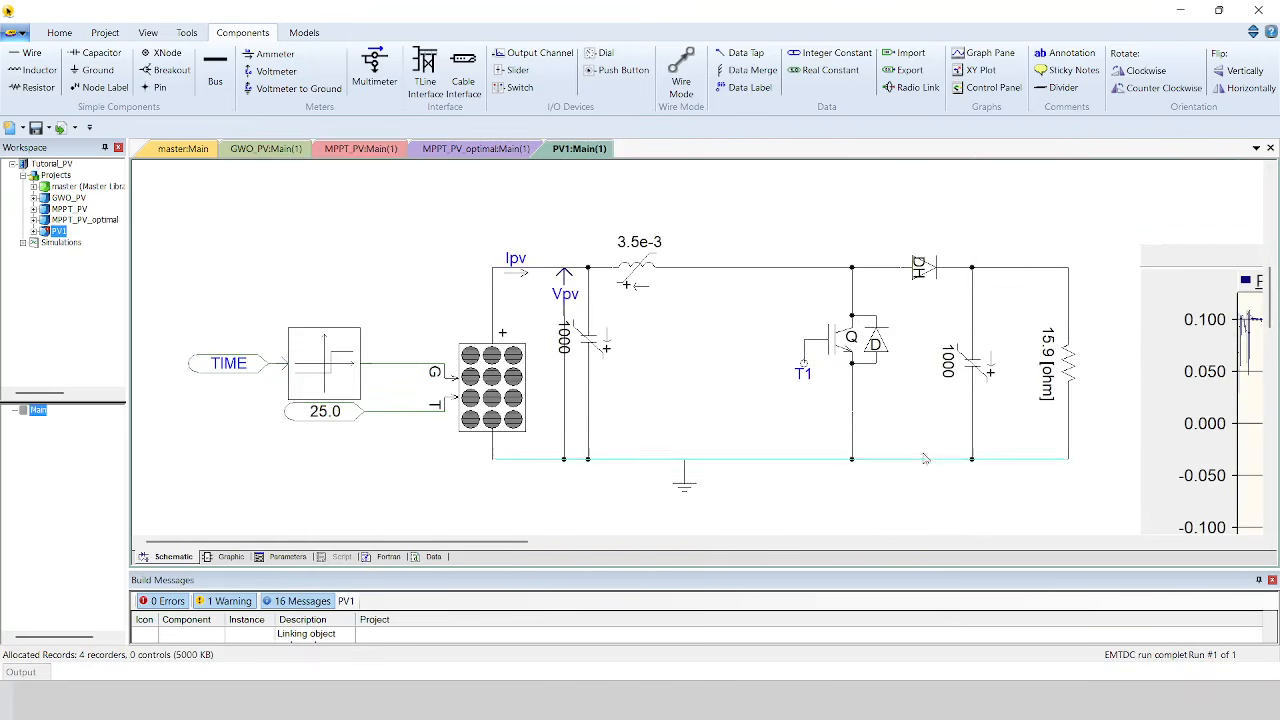
left_click_drag(519, 546, 529, 546)
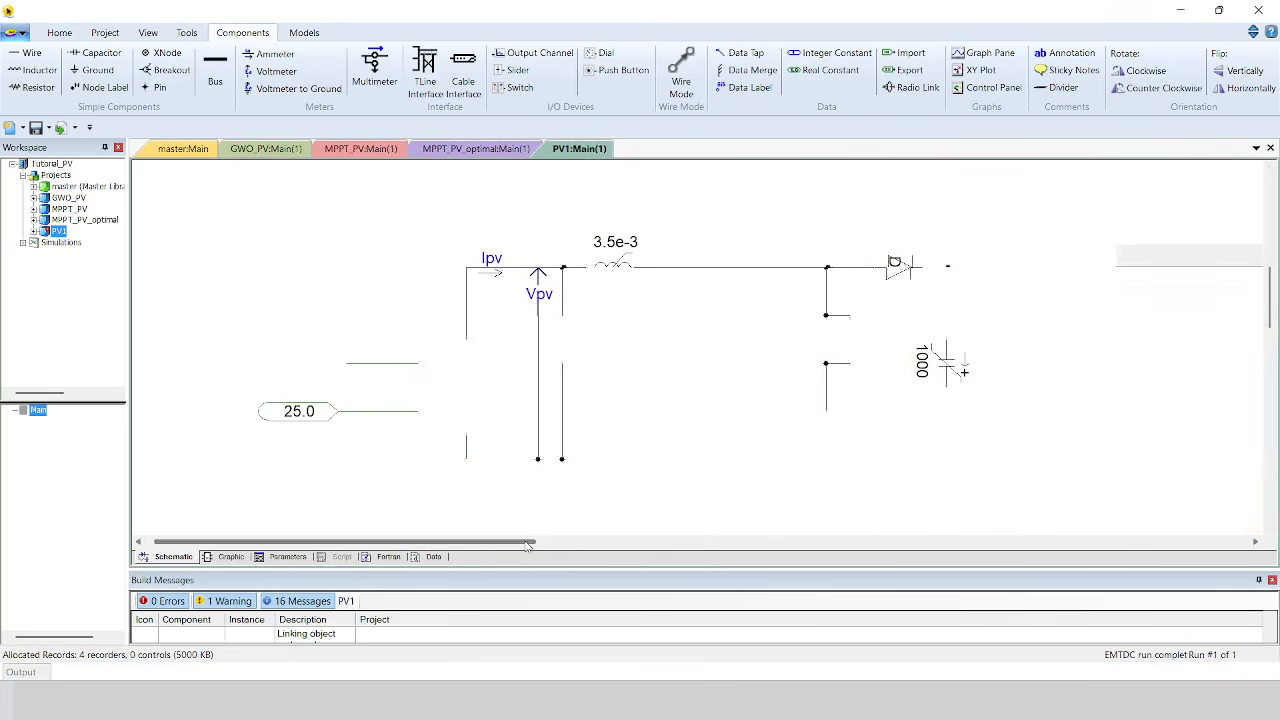
left_click_drag(1272, 322, 1272, 369)
left_click_drag(729, 476, 704, 522)
left_click_drag(684, 449, 708, 472)
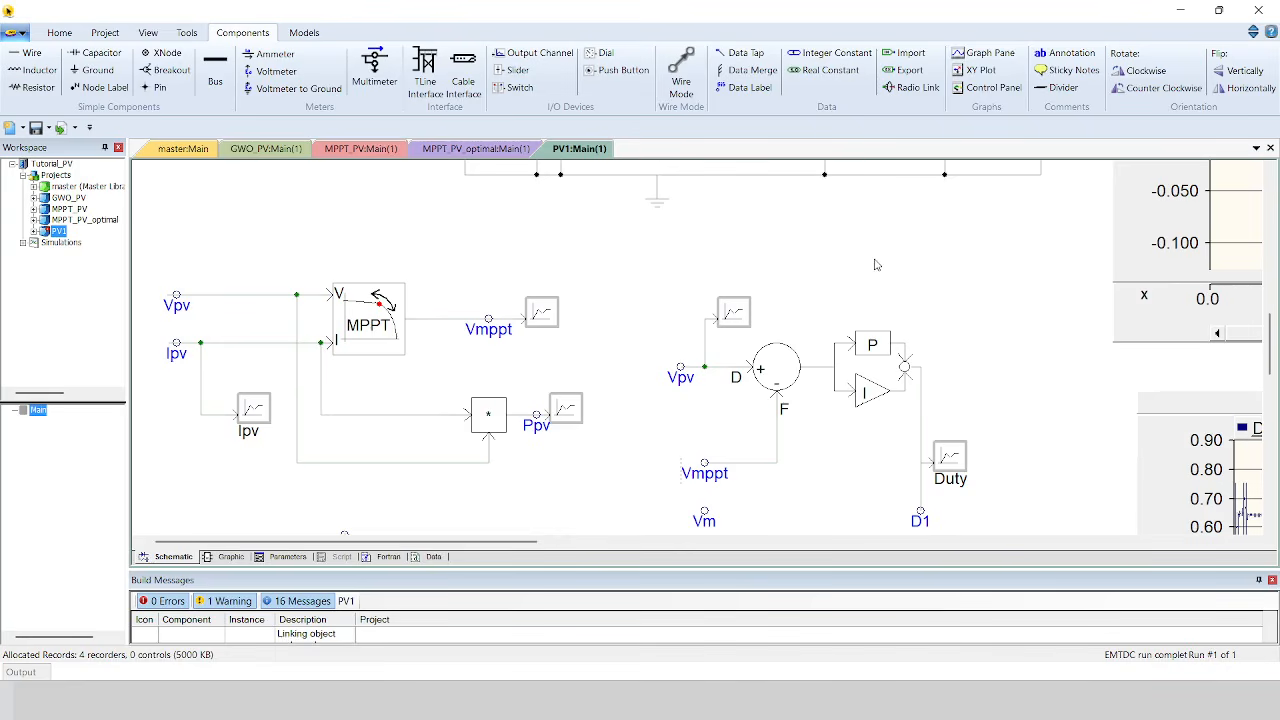
left_click_drag(278, 204, 301, 264)
left_click_drag(283, 201, 313, 261)
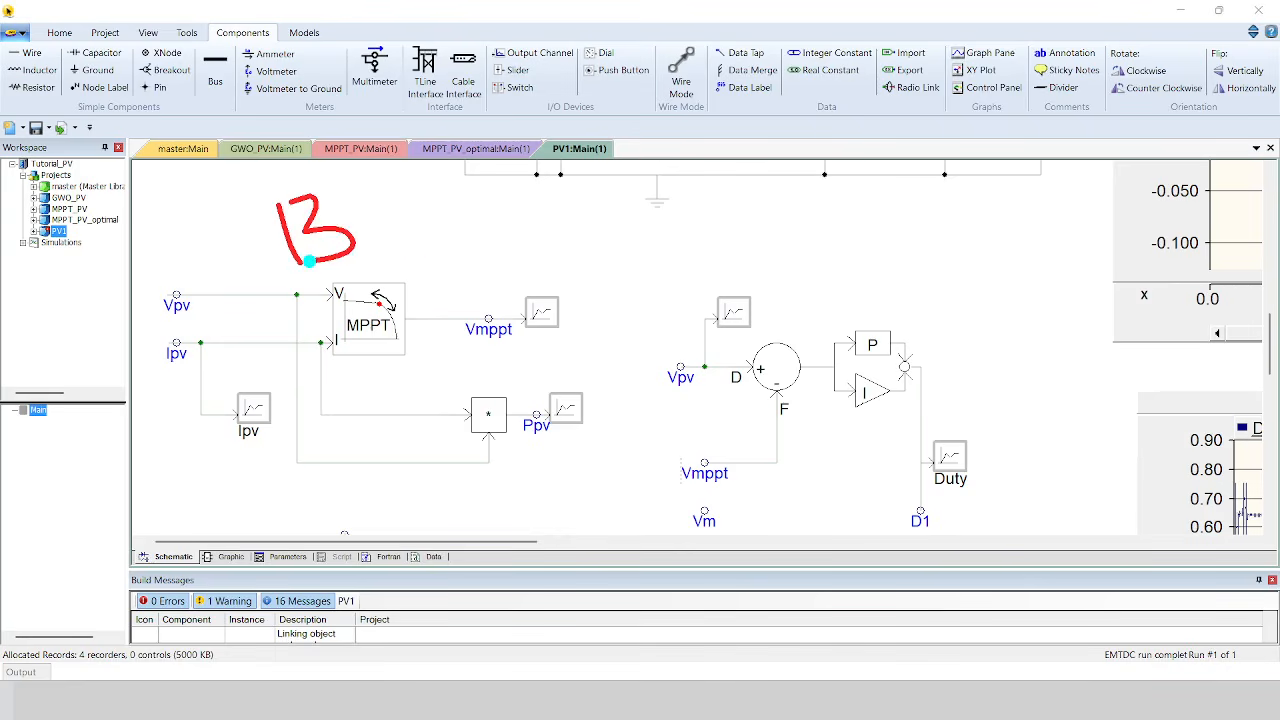
mouse_move(381, 228)
left_mouse_down()
mouse_move(442, 236)
mouse_move(457, 252)
left_mouse_up()
left_click(440, 206)
mouse_move(492, 180)
left_mouse_down()
mouse_move(508, 256)
mouse_move(526, 206)
mouse_move(490, 262)
left_mouse_up()
left_click(564, 207)
mouse_move(568, 216)
left_mouse_down()
mouse_move(578, 258)
mouse_move(646, 237)
mouse_move(657, 258)
left_mouse_up()
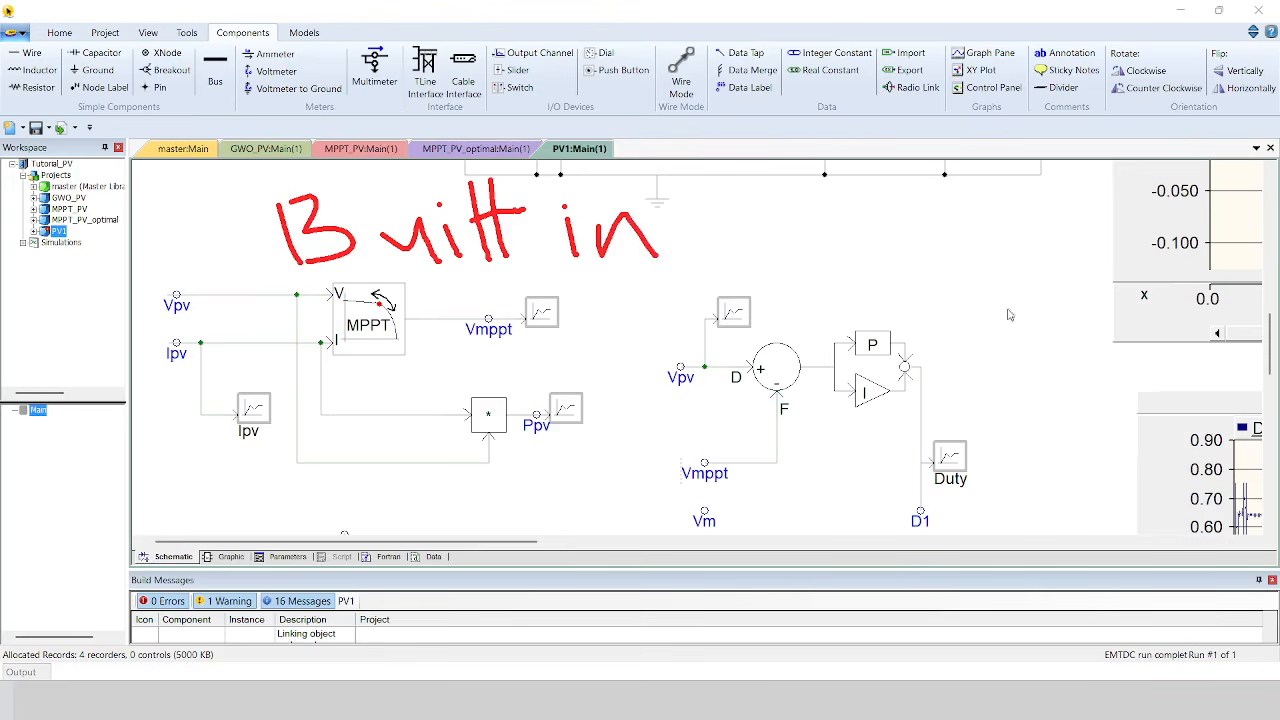
left_click(26, 65)
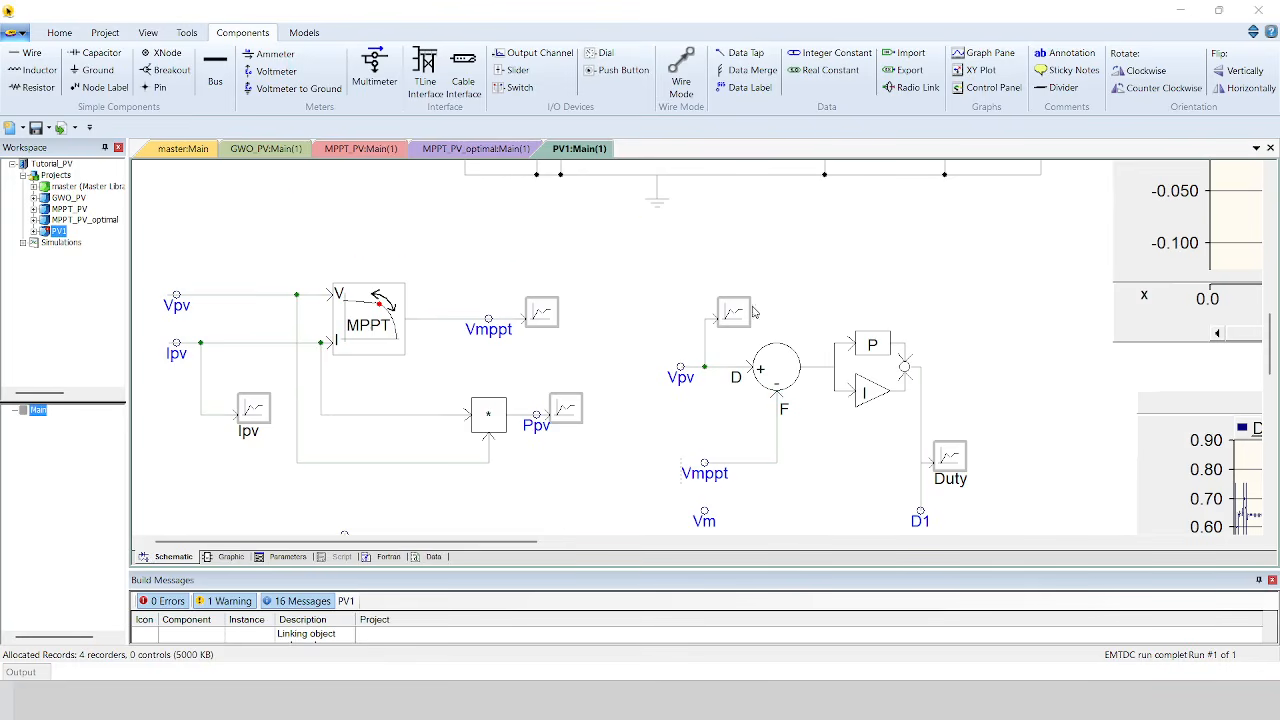
Run the PV1 simulation with the built-in MPPT, watch the Parray graph through the irradiance step, and stop the run.
scroll(754, 304, "up", 3)
left_click(59, 32)
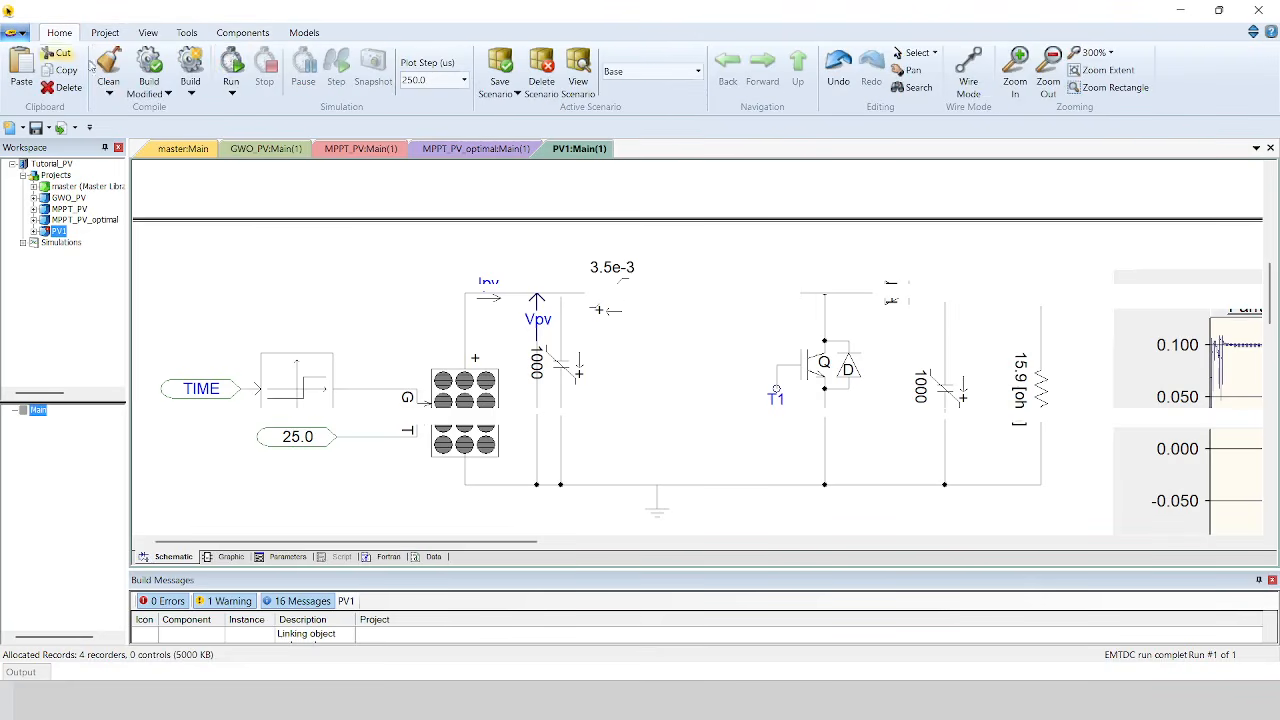
left_click(228, 68)
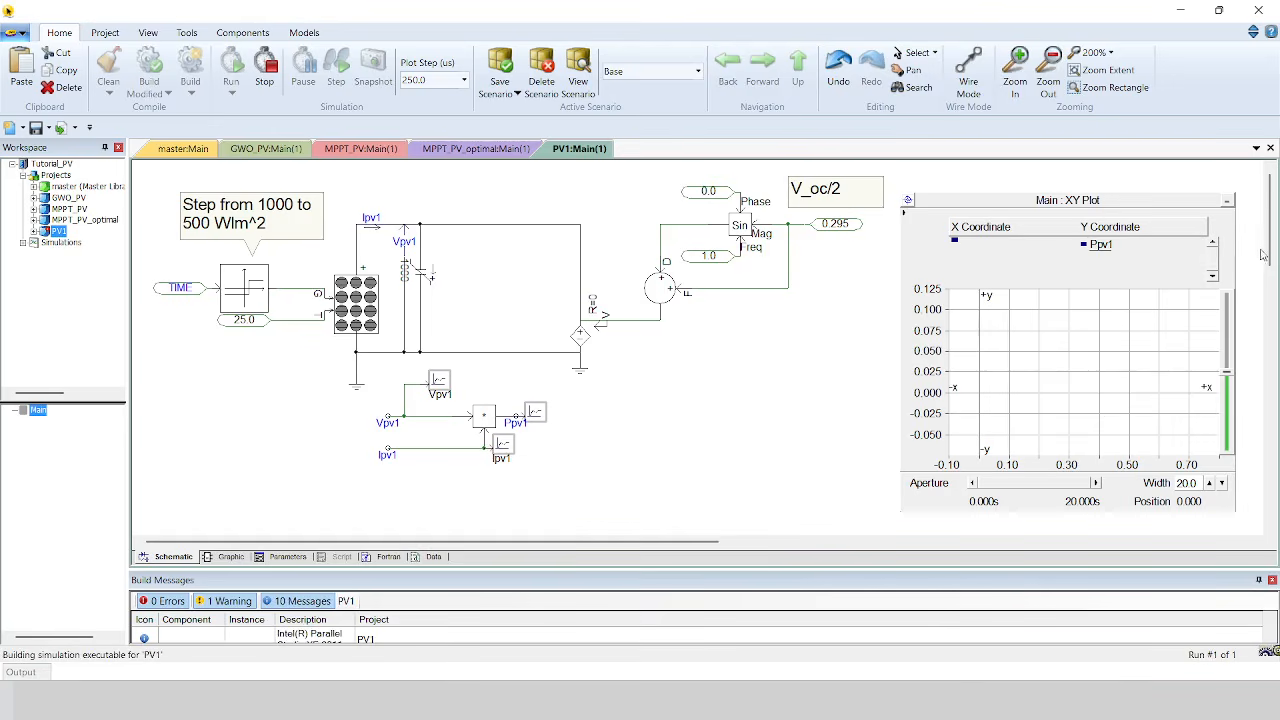
left_click_drag(1266, 258, 1264, 347)
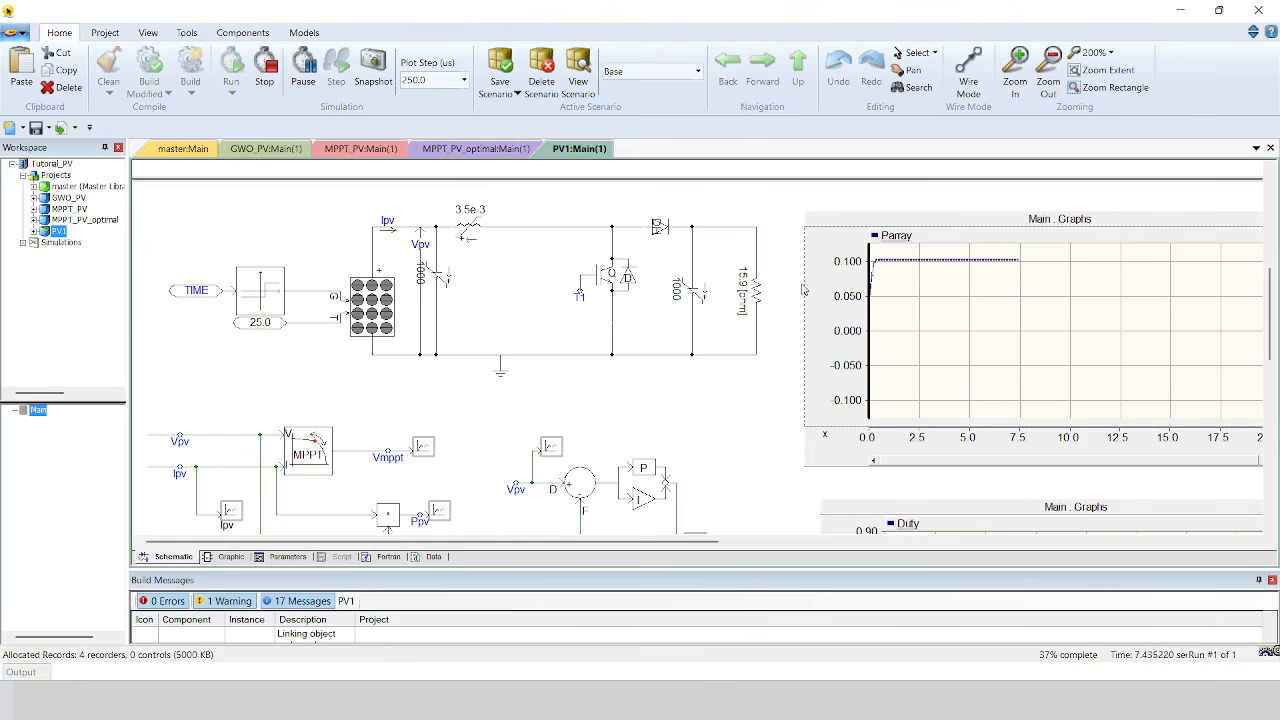
mouse_move(982, 288)
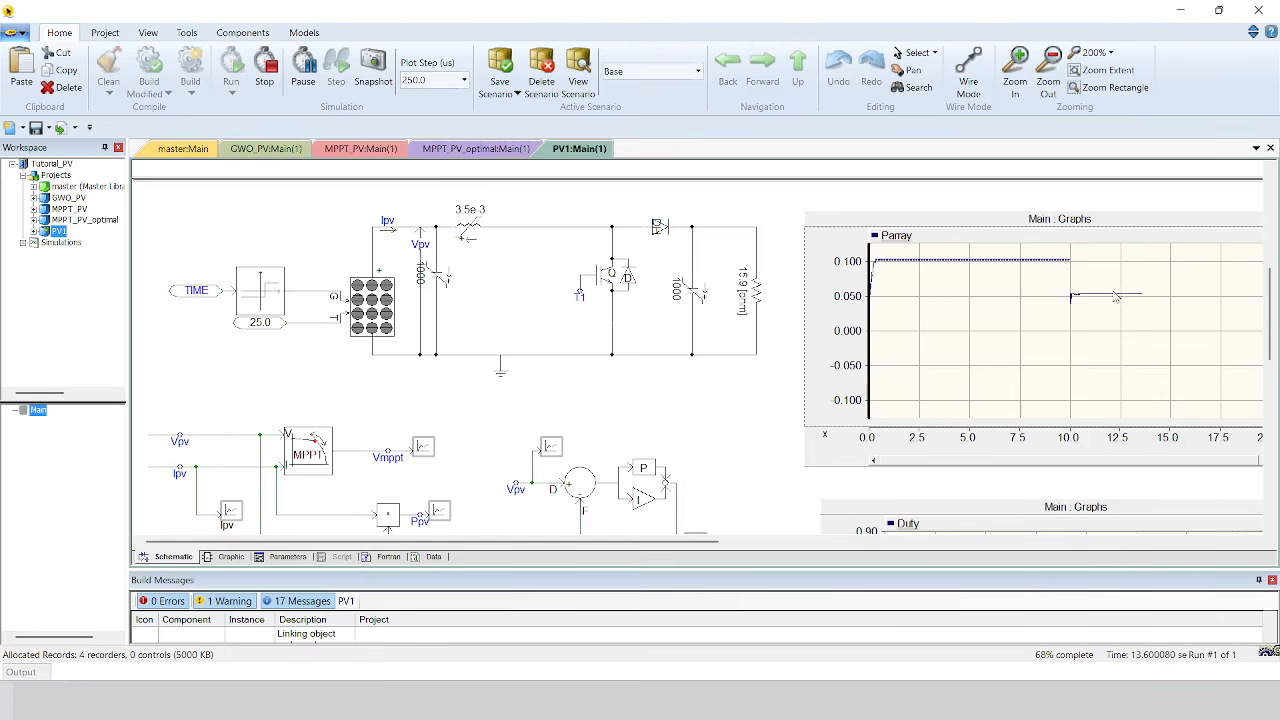
mouse_move(1115, 301)
left_click(265, 72)
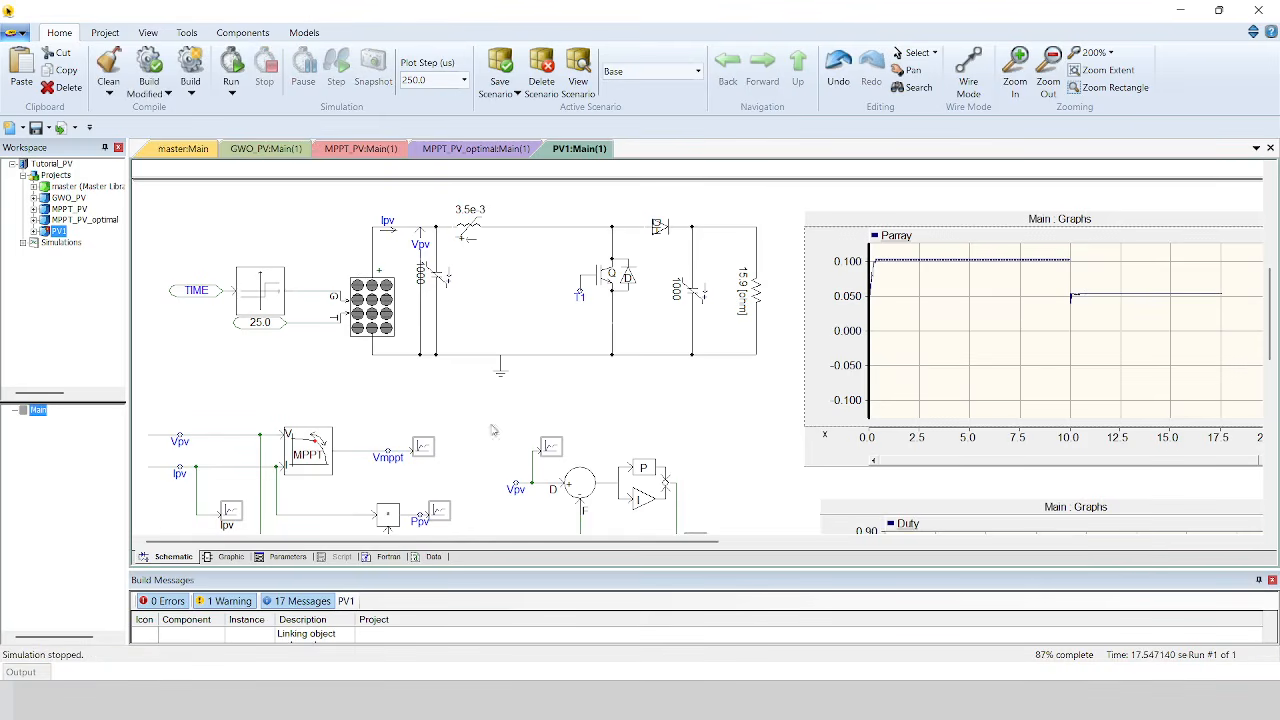
Set the MPPT block's tracking algorithm to Perturb & Observe.
double_click(322, 447)
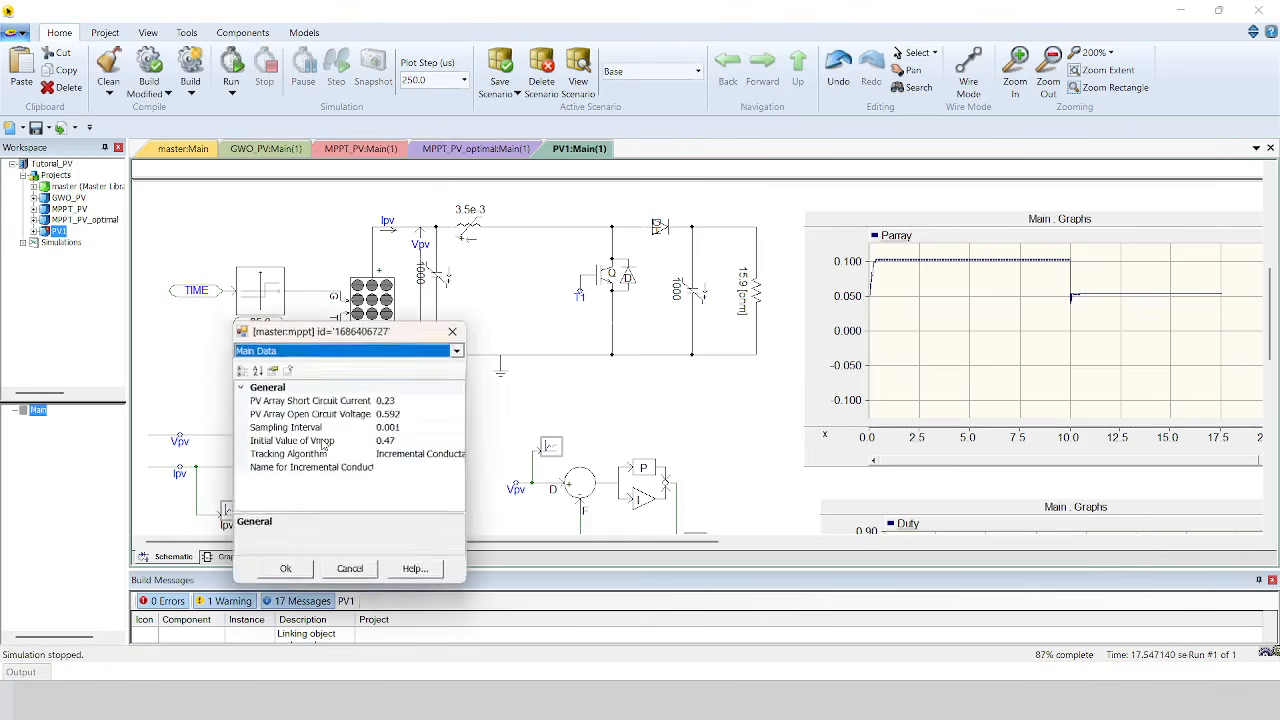
double_click(429, 455)
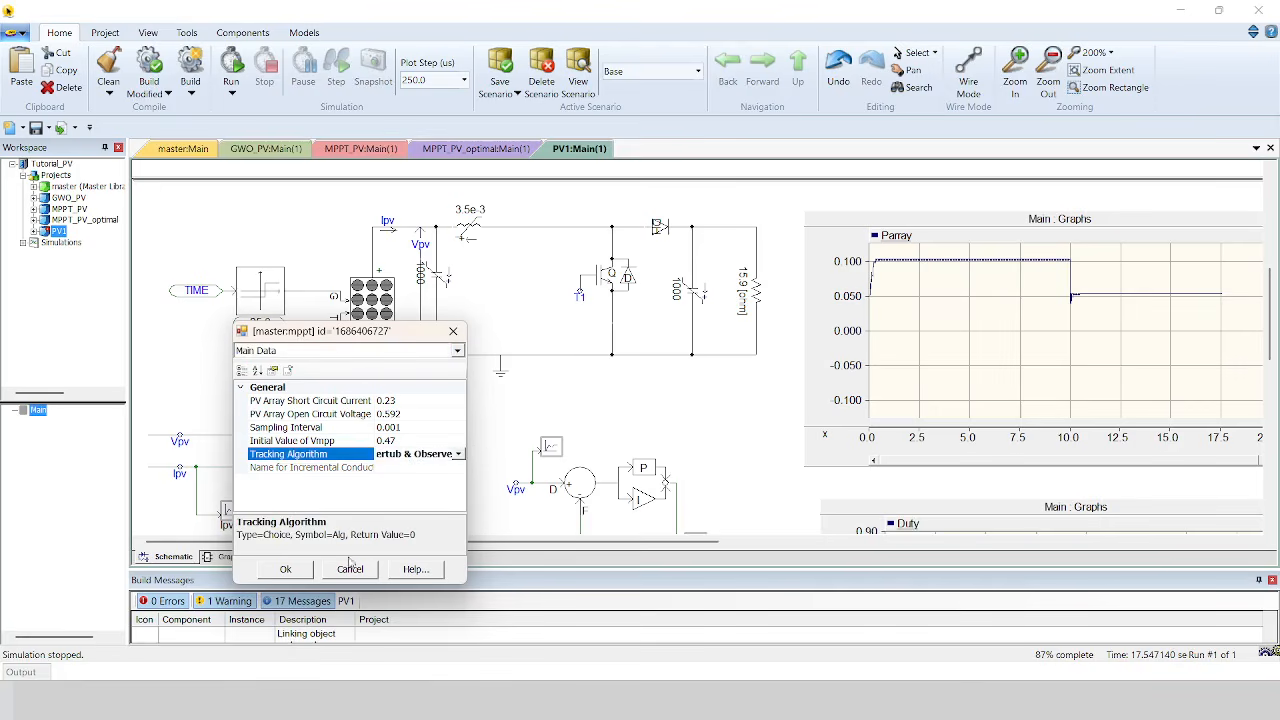
left_click(287, 570)
Run the PV1 simulation with the Perturb & Observe MPPT, watch the Parray graph settle, and stop the run.
left_click(232, 68)
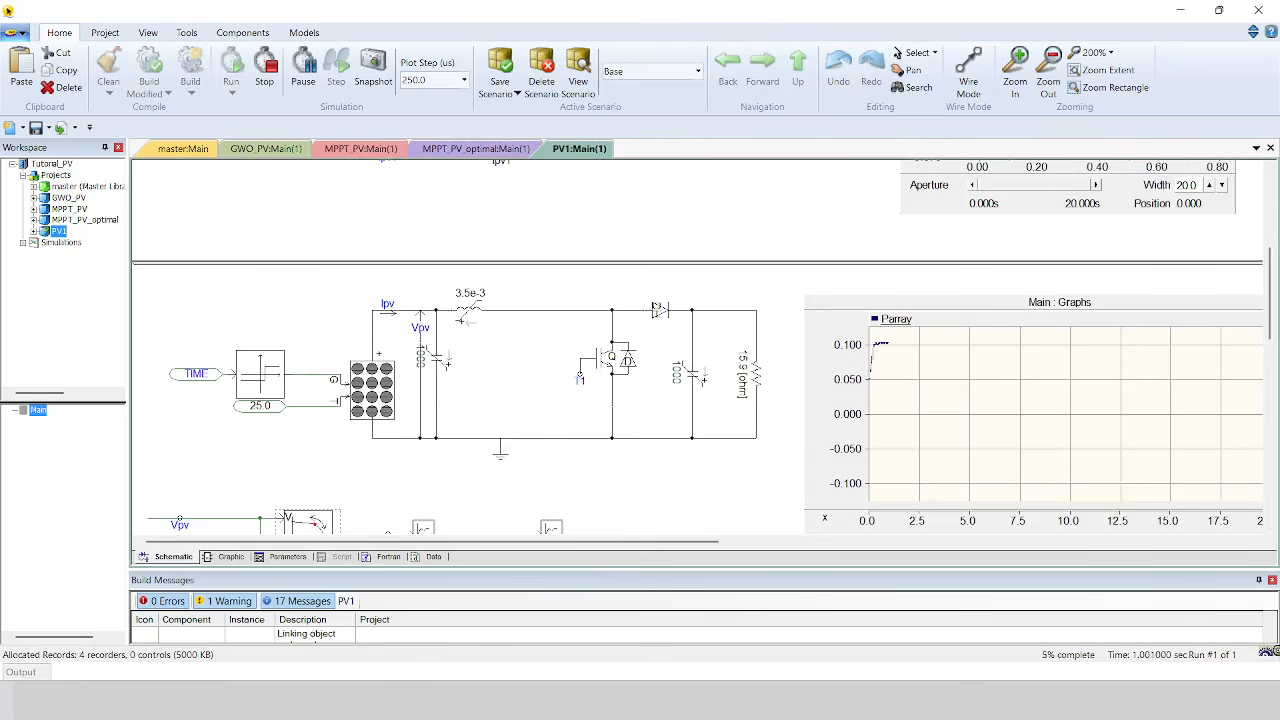
left_click_drag(1271, 330, 1271, 353)
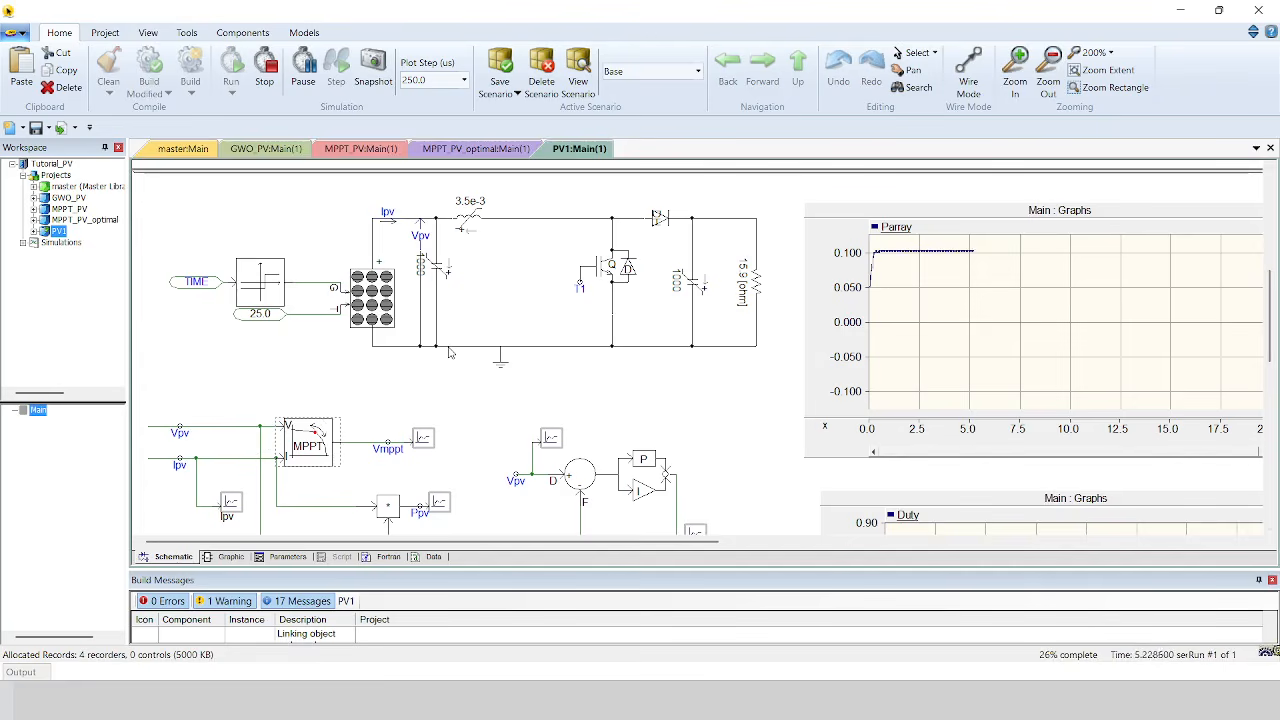
left_click(264, 72)
Look through the GWO block's configuration and the MPPT block's main data, closing both without changes.
left_click_drag(1259, 314, 1262, 376)
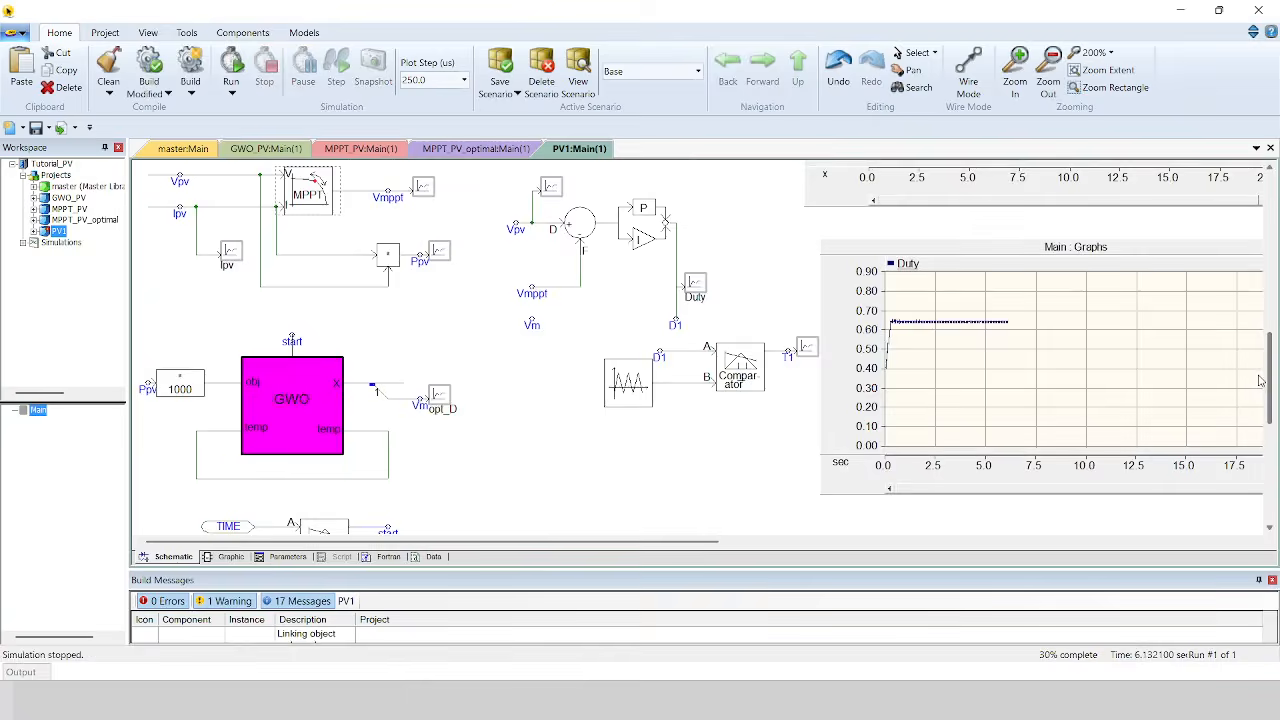
double_click(296, 385)
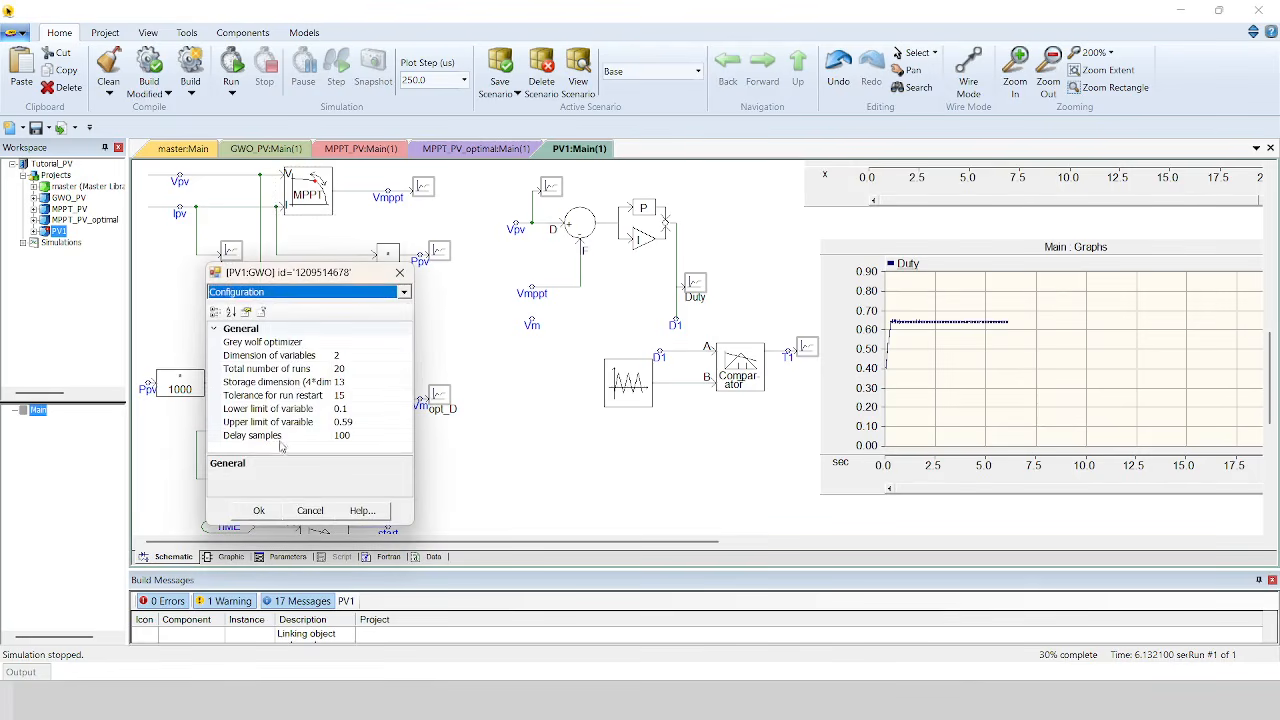
left_click(399, 272)
double_click(330, 205)
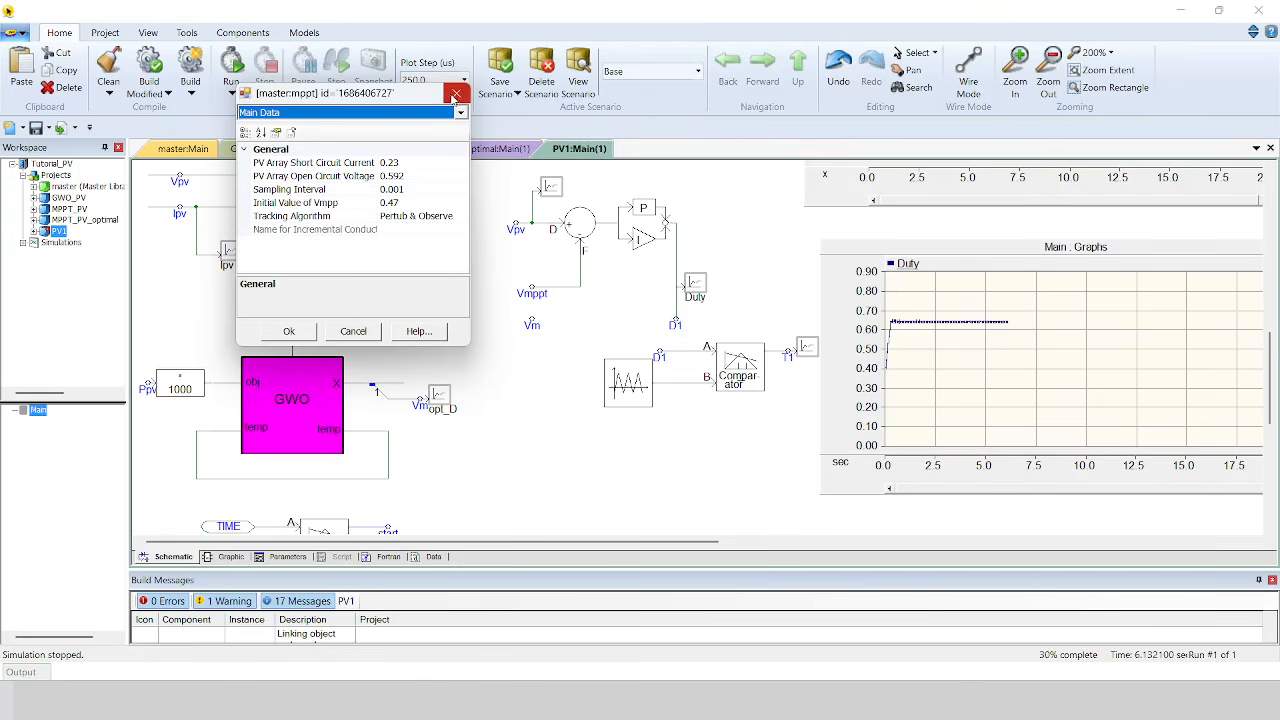
left_click(457, 95)
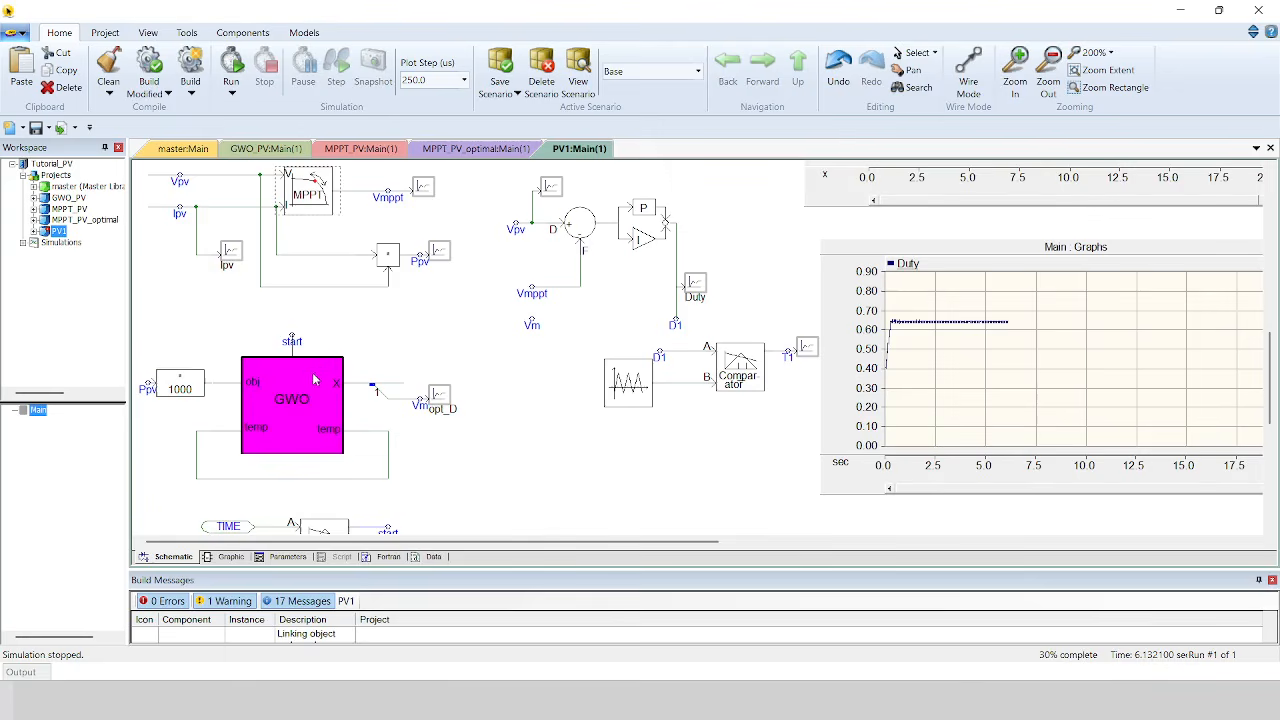
Check the GWO block's dimension of variables and its description, and close the configuration unchanged.
double_click(314, 379)
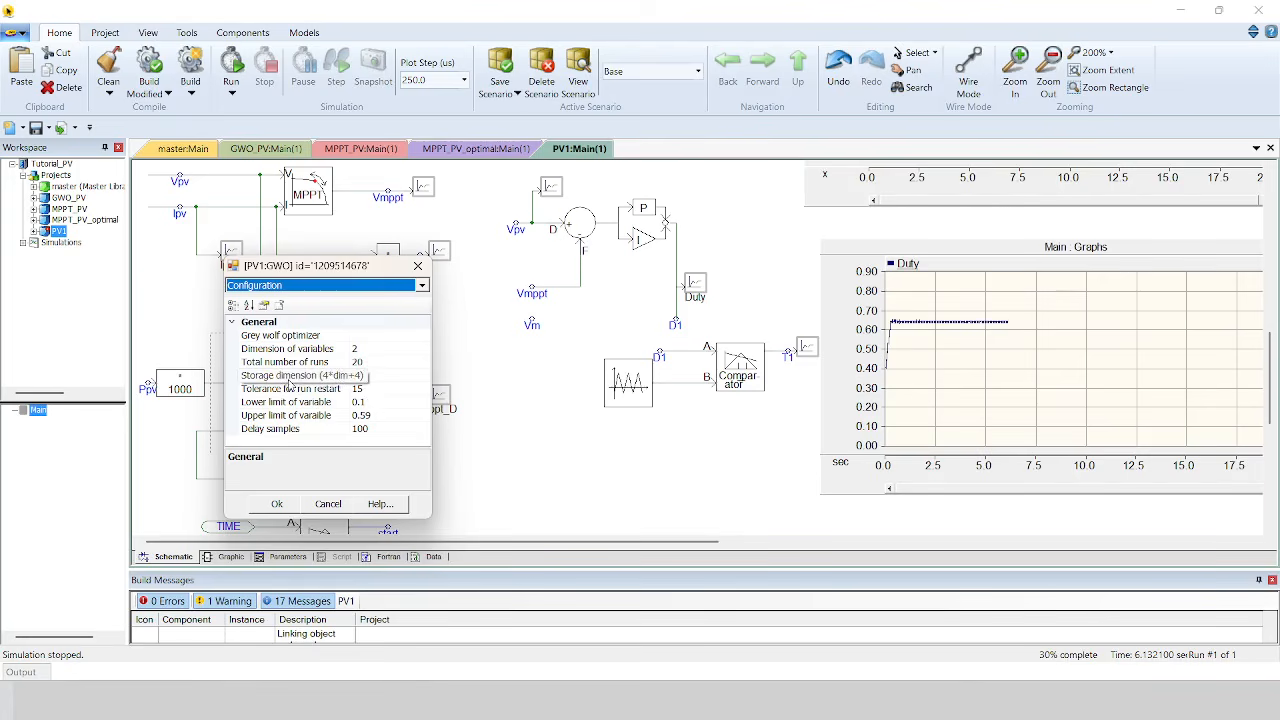
left_click(366, 349)
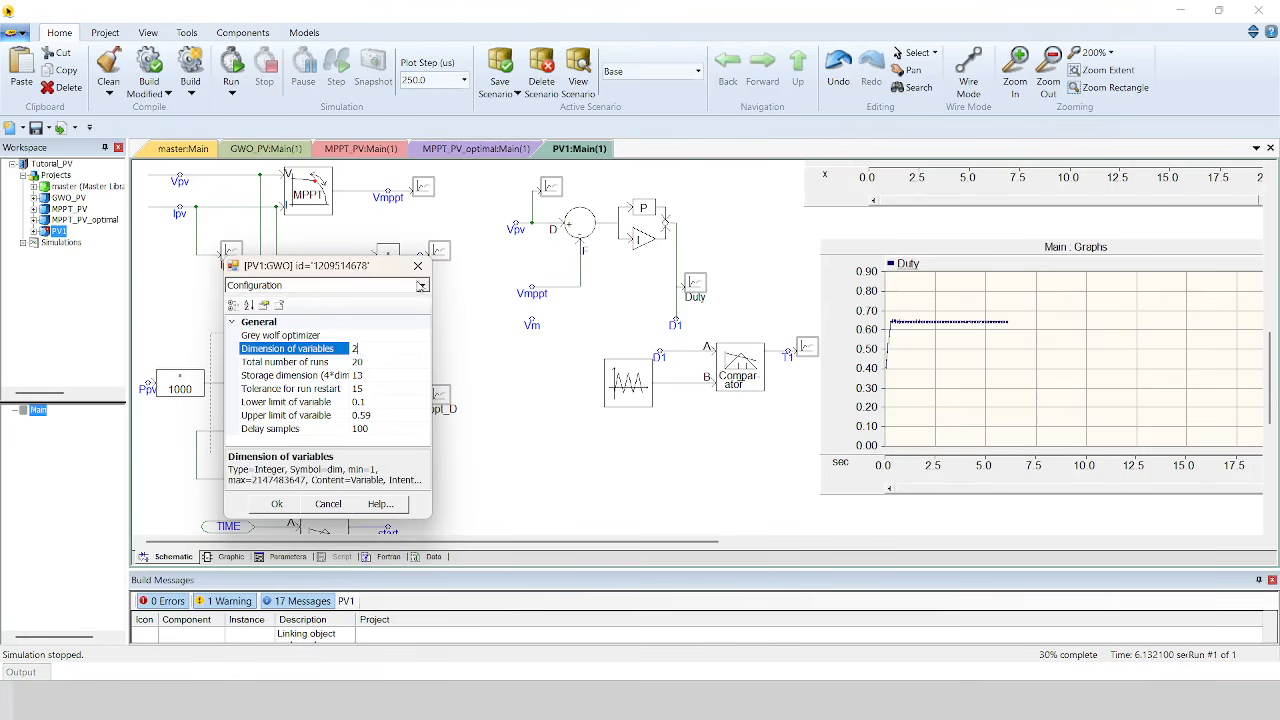
left_click(418, 266)
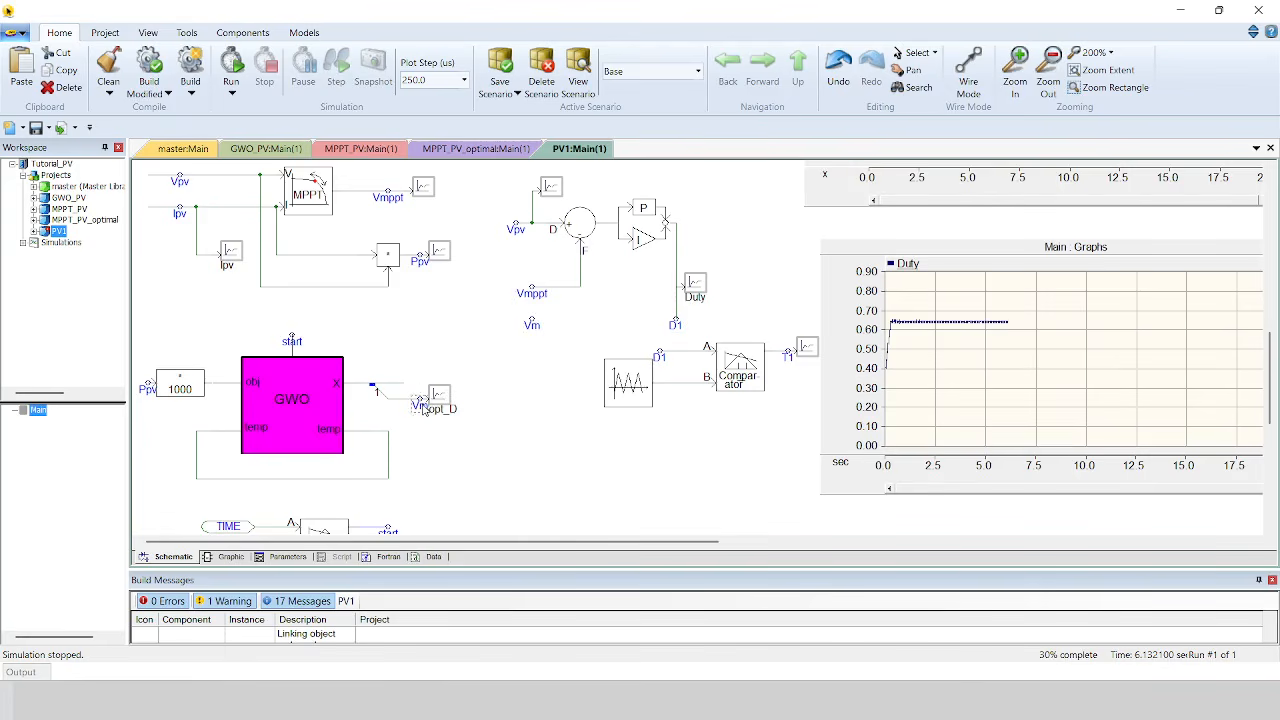
Reopen the GWO configuration, circle its parameter values in ink, write Voc and 0.1 beside them with an arrow, and clear the ink.
double_click(288, 408)
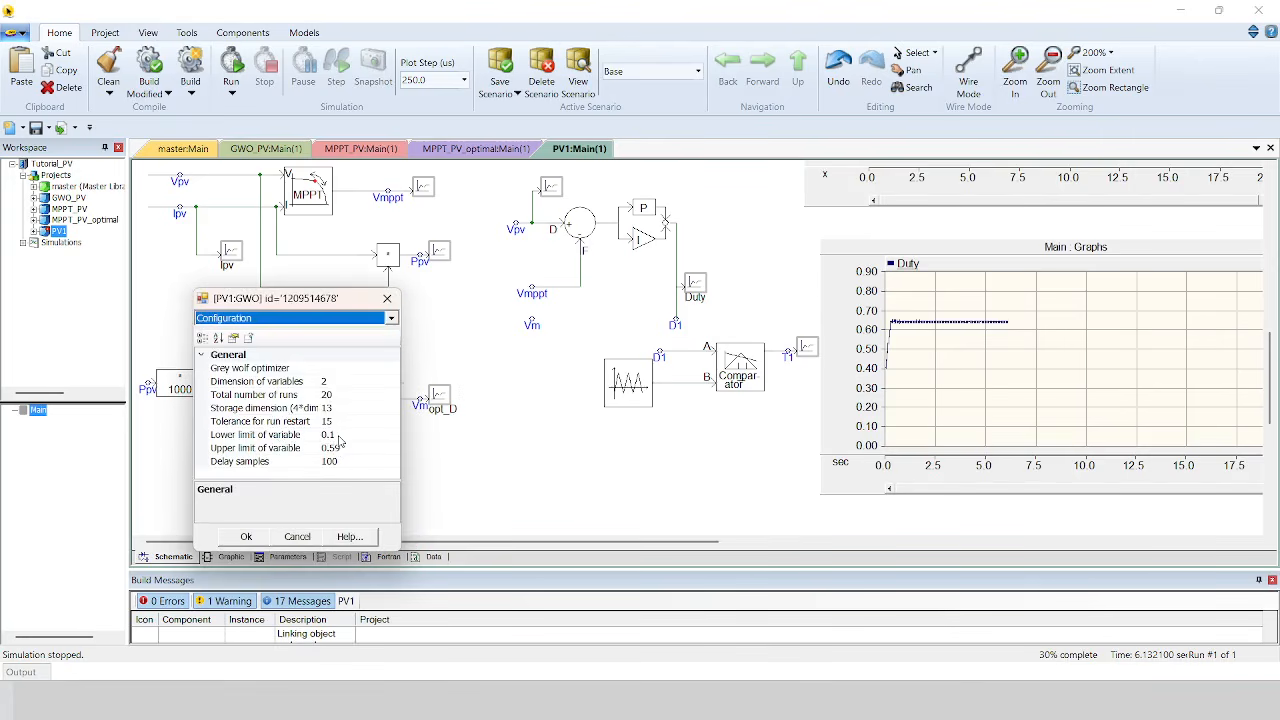
mouse_move(364, 386)
left_mouse_down()
mouse_move(309, 456)
mouse_move(358, 381)
left_mouse_up()
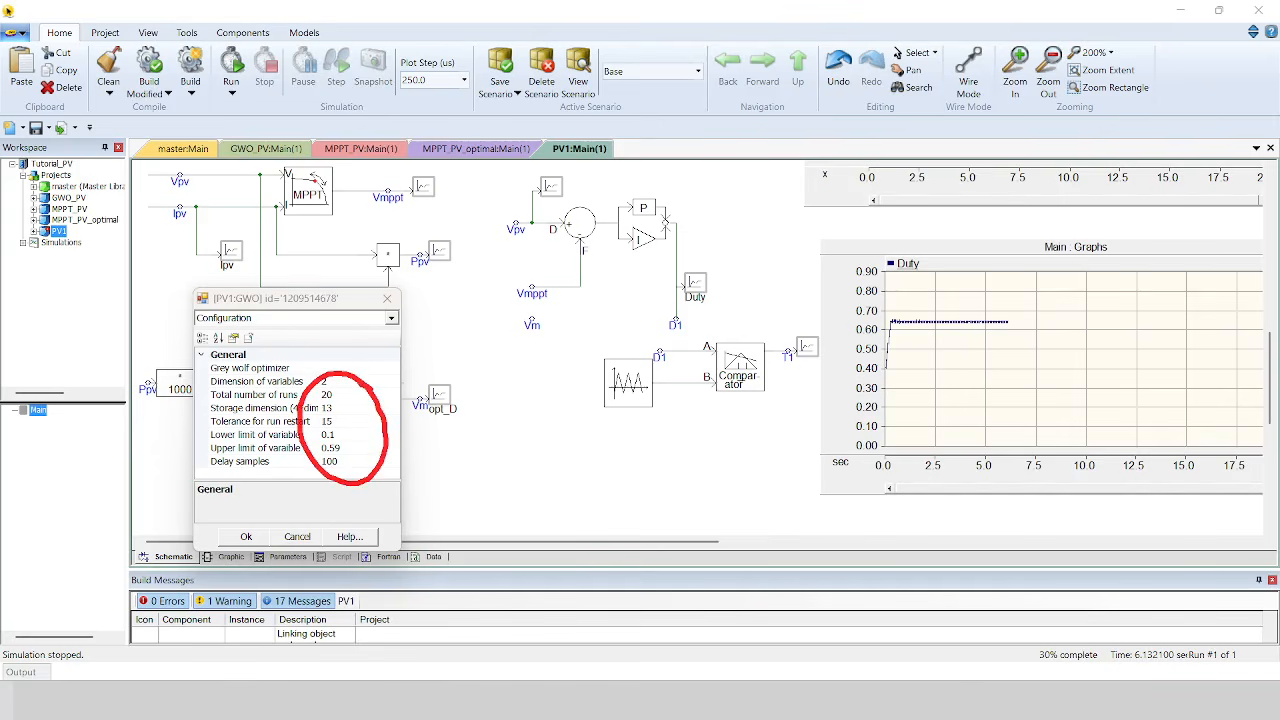
mouse_move(418, 318)
left_mouse_down()
mouse_move(483, 337)
mouse_move(476, 308)
left_mouse_up()
left_click_drag(528, 345, 593, 366)
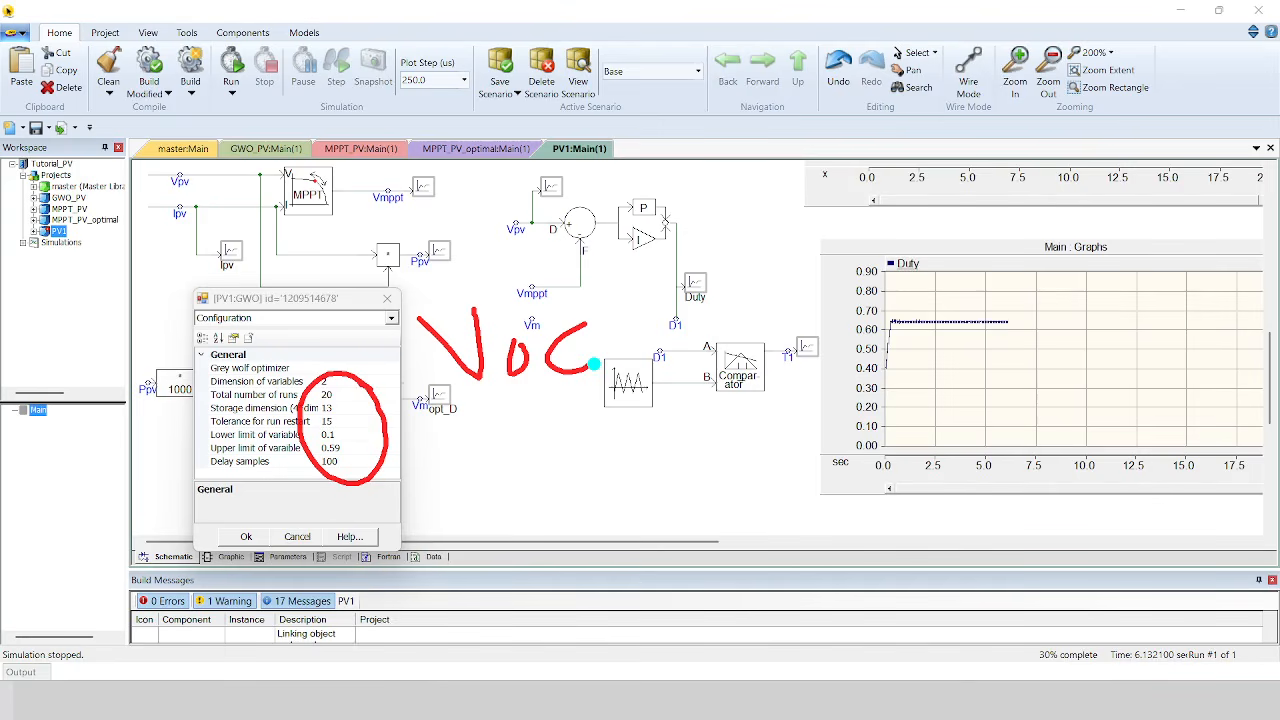
left_click_drag(478, 438, 481, 471)
left_click_drag(479, 440, 485, 472)
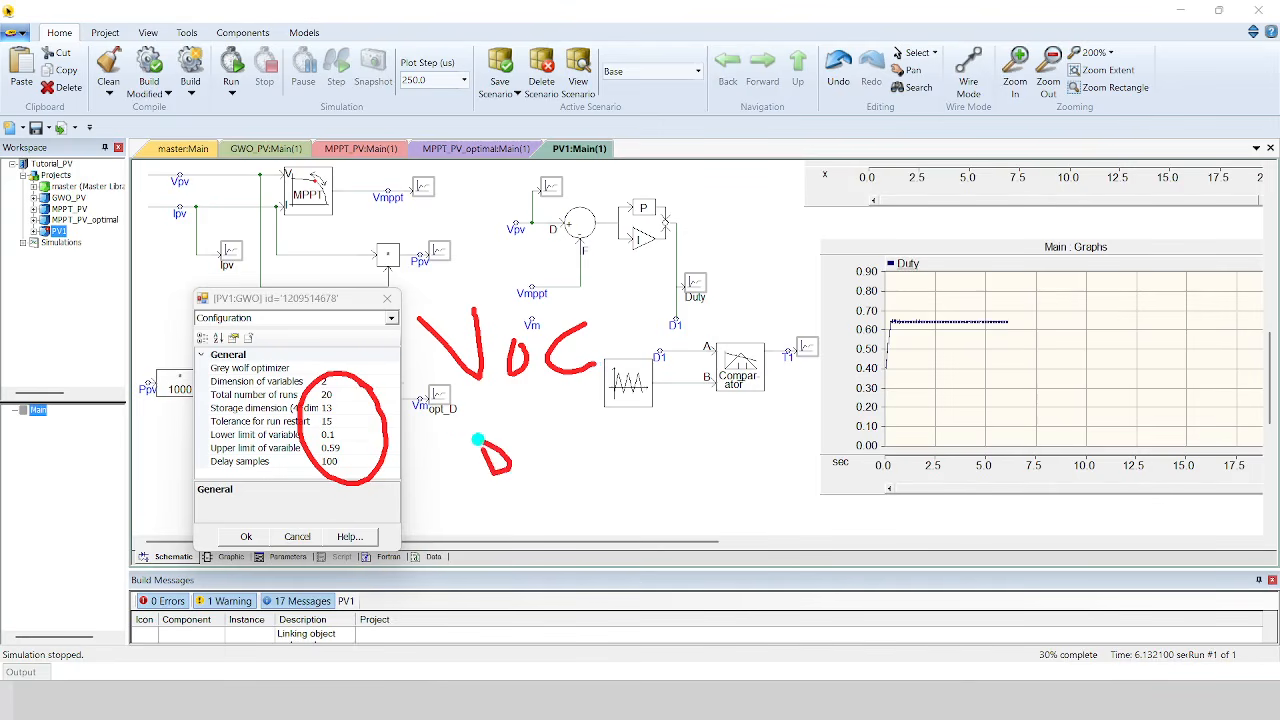
left_click(535, 484)
left_click_drag(553, 428, 597, 490)
mouse_move(745, 343)
left_mouse_down()
mouse_move(651, 326)
mouse_move(724, 390)
left_mouse_up()
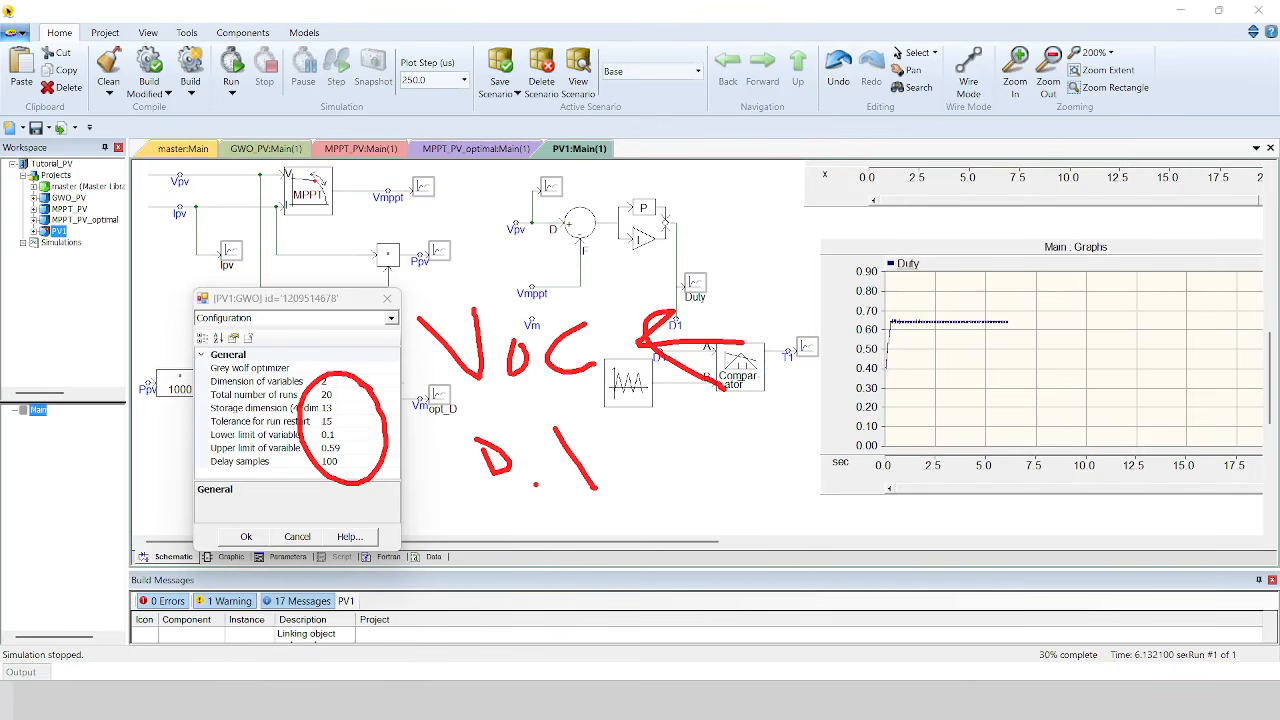
key("Escape")
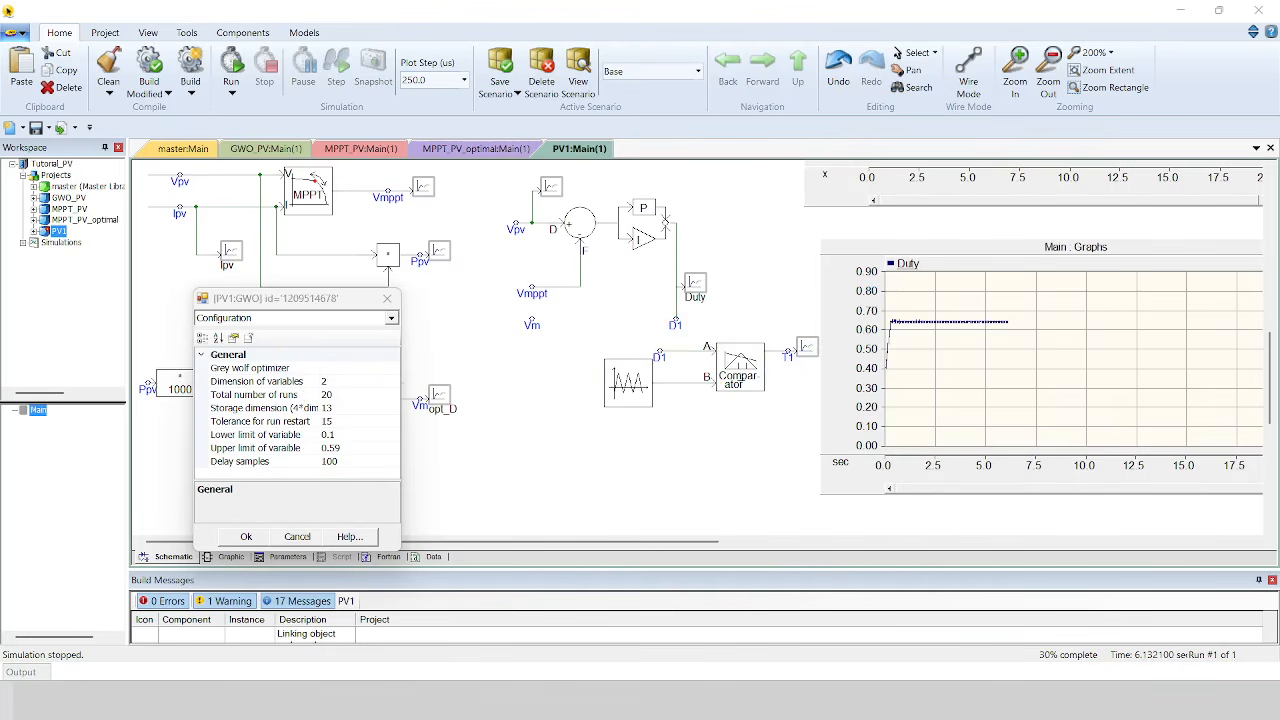
Write 0.1 and 0.9 in ink beside the GWO configuration, clear the ink, and close the configuration unchanged.
left_click_drag(443, 378, 447, 402)
left_click(500, 405)
left_click_drag(547, 316, 547, 406)
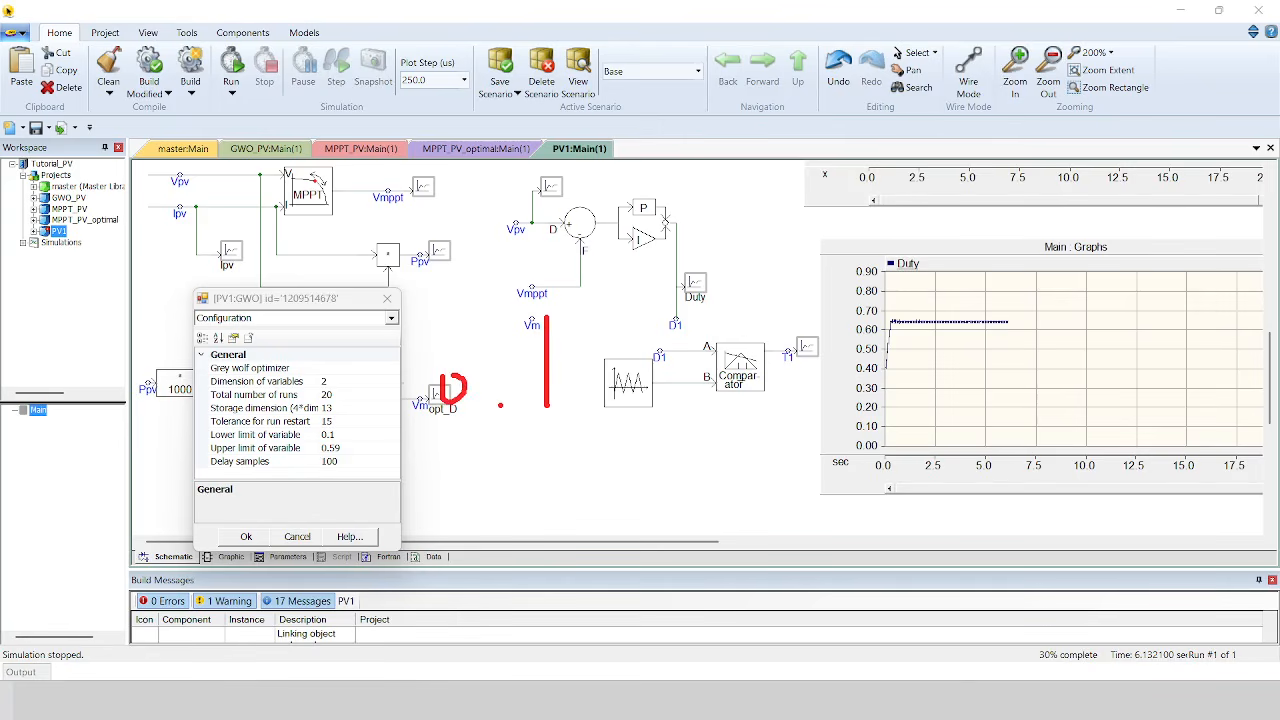
left_click_drag(465, 488, 466, 528)
left_click_drag(545, 505, 529, 523)
mouse_move(600, 455)
left_mouse_down()
mouse_move(563, 446)
mouse_move(603, 540)
left_mouse_up()
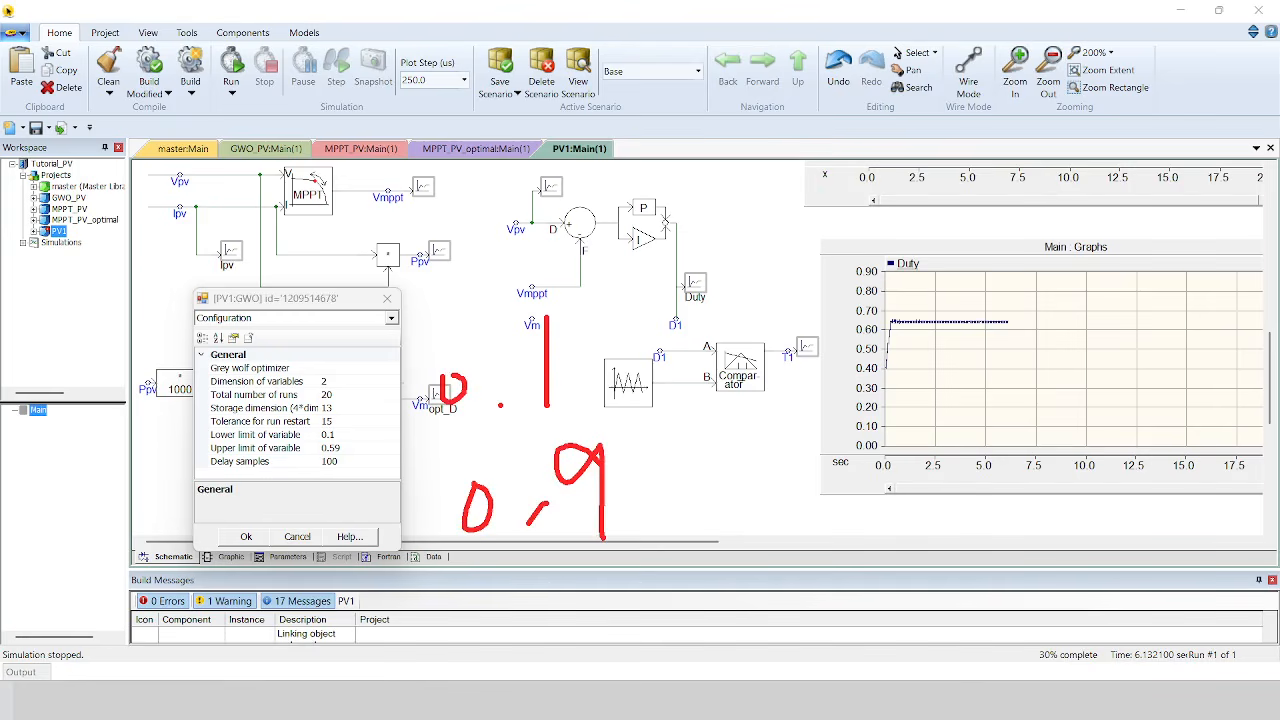
key("Escape")
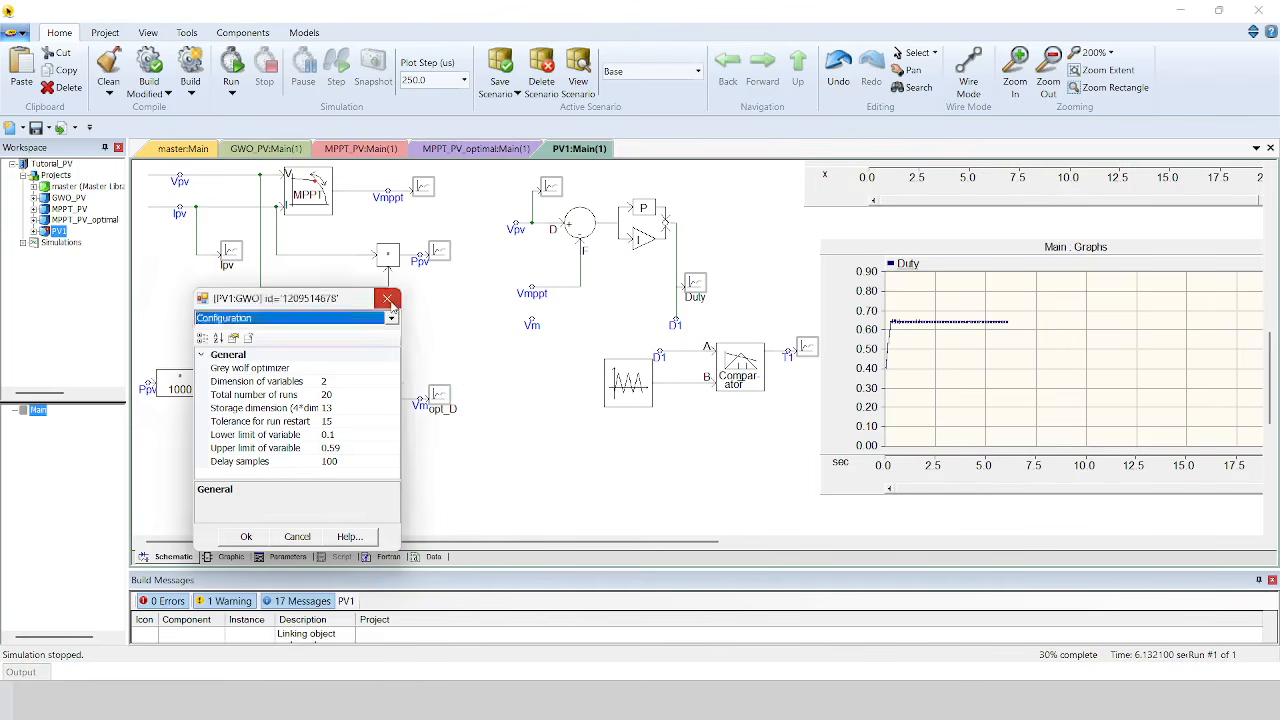
left_click(387, 298)
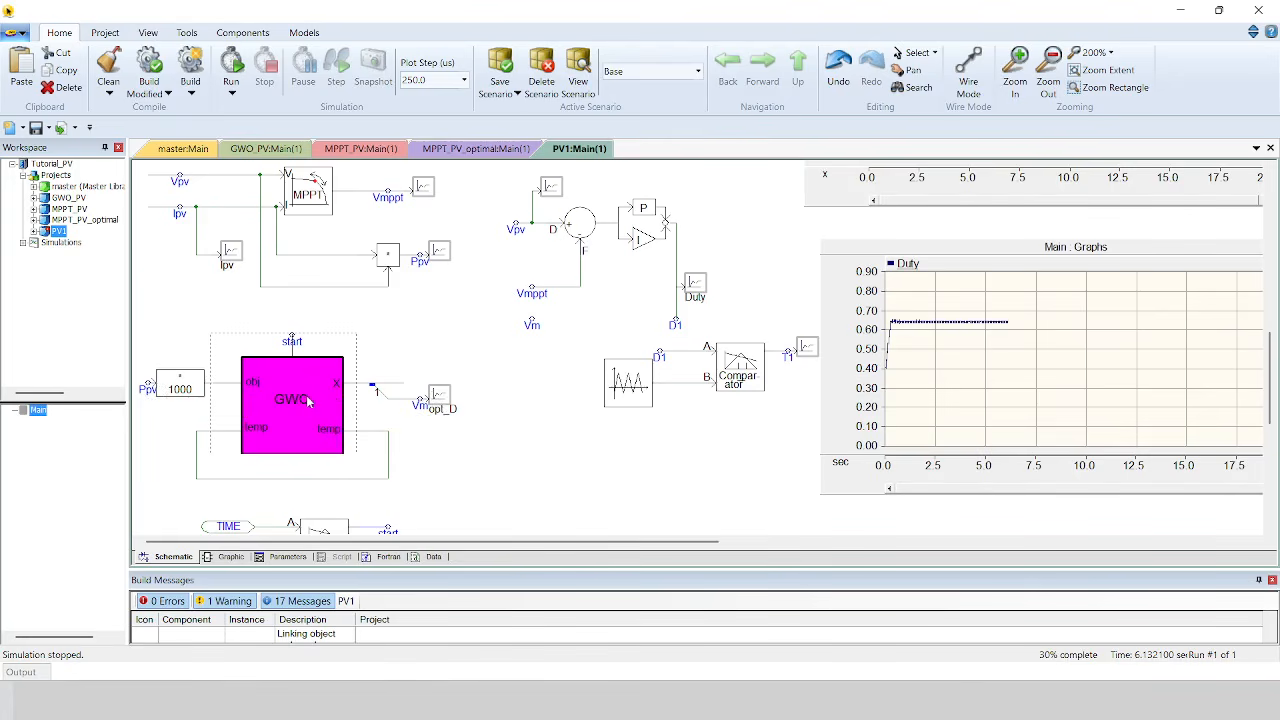
Save PV1, then replace the Vmppt label on the PI controller's feedback wire with the Vm label.
key("ctrl+s")
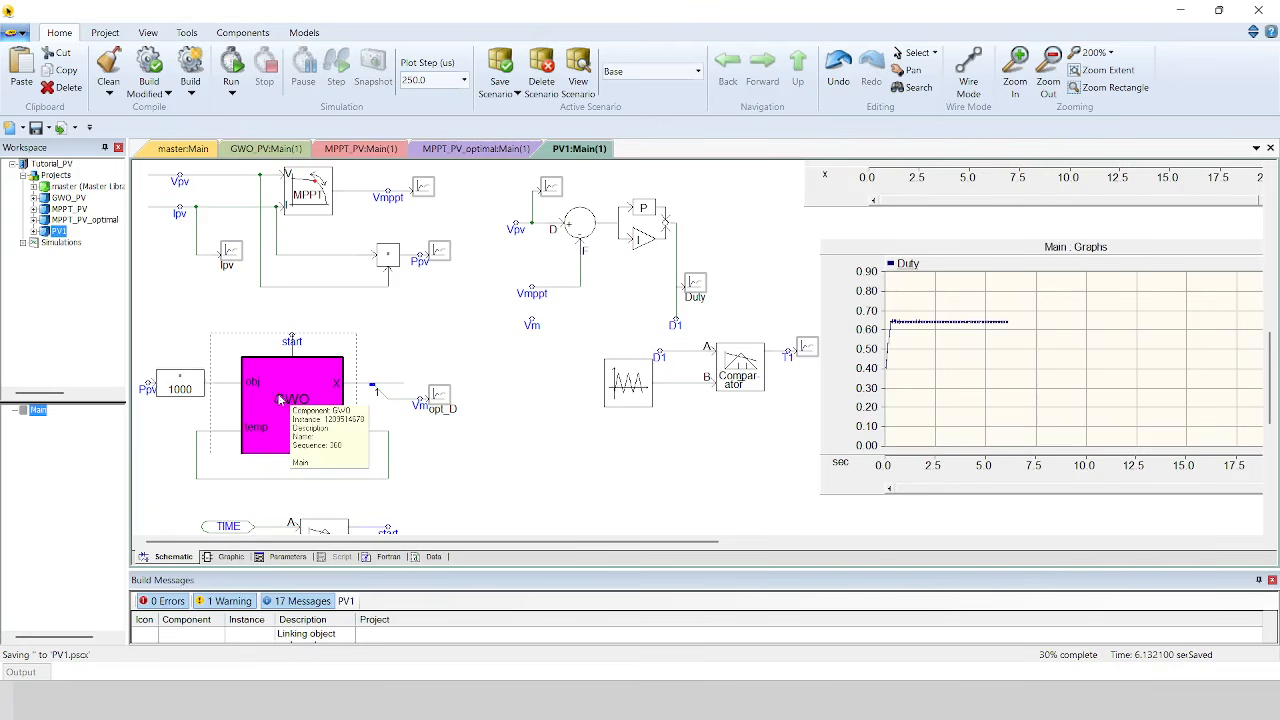
left_click(398, 345)
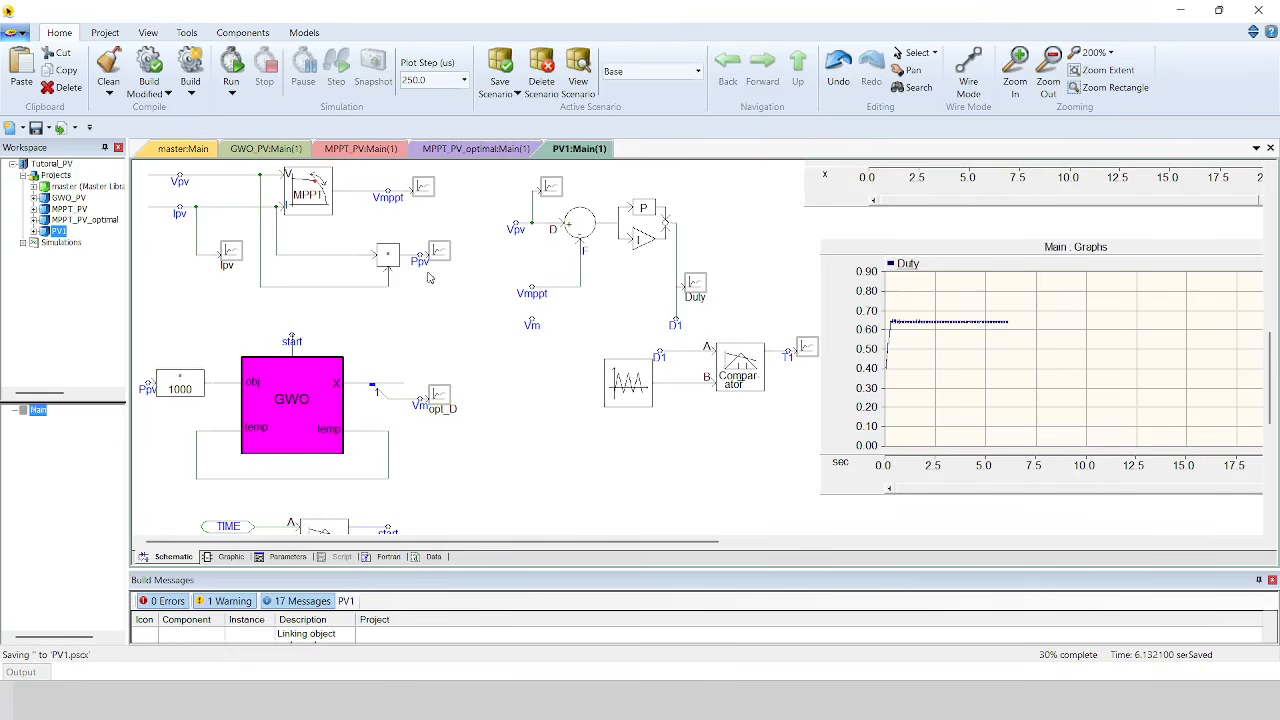
mouse_move(535, 295)
left_mouse_down()
mouse_move(487, 295)
mouse_move(531, 306)
mouse_move(531, 293)
left_mouse_up()
scroll(1265, 410, "up", 3)
scroll(1265, 400, "down", 3)
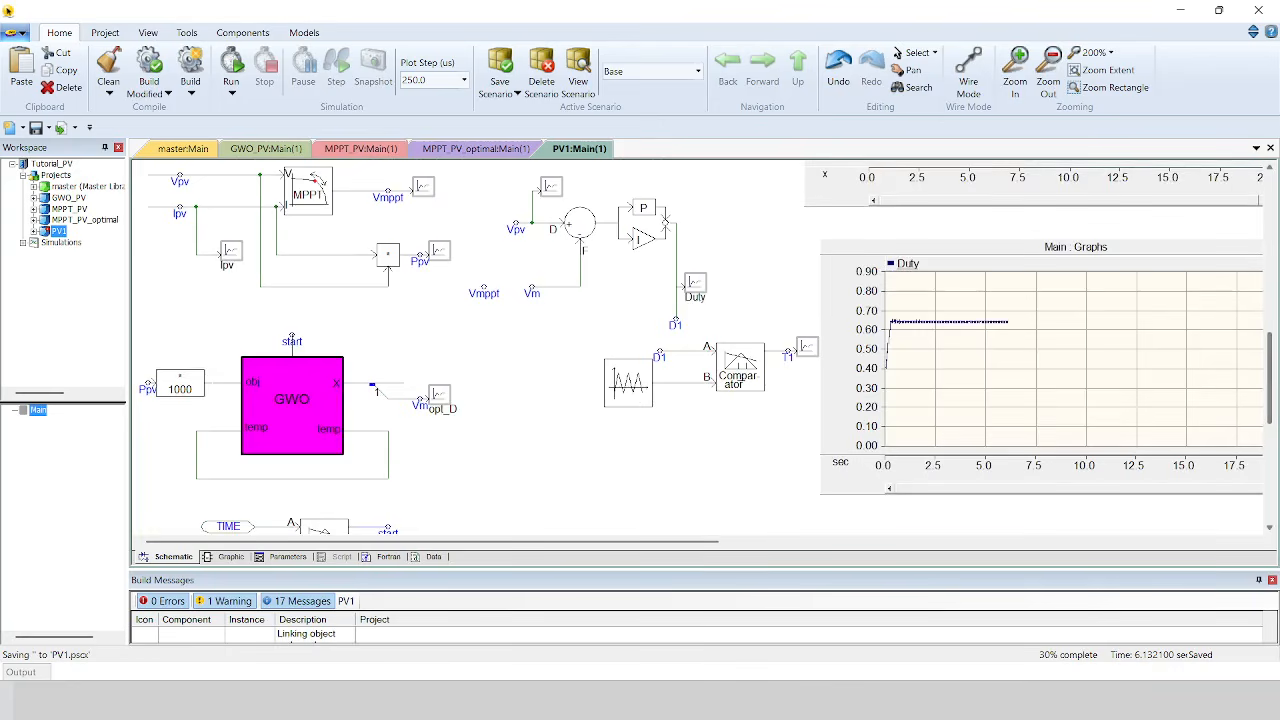
Run the PV1 simulation with the GWO reference and watch the Parray graph through the irradiance step.
left_click(236, 68)
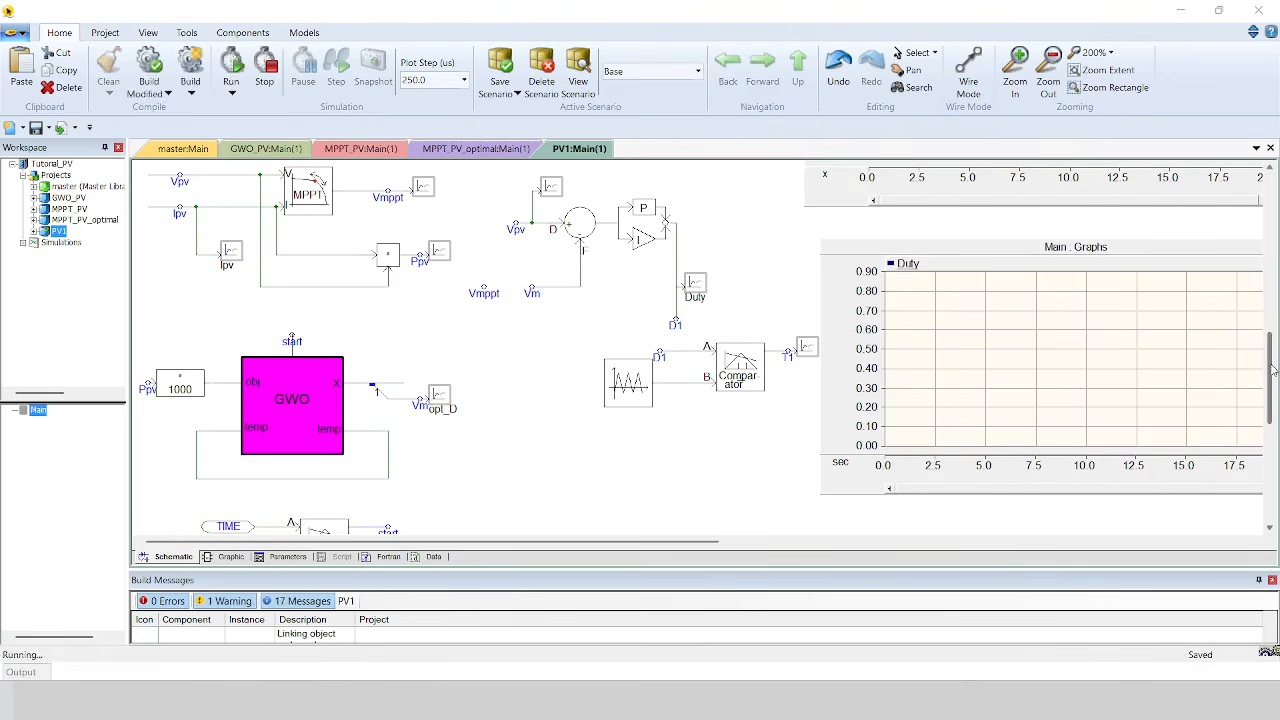
scroll(1272, 370, "up", 3)
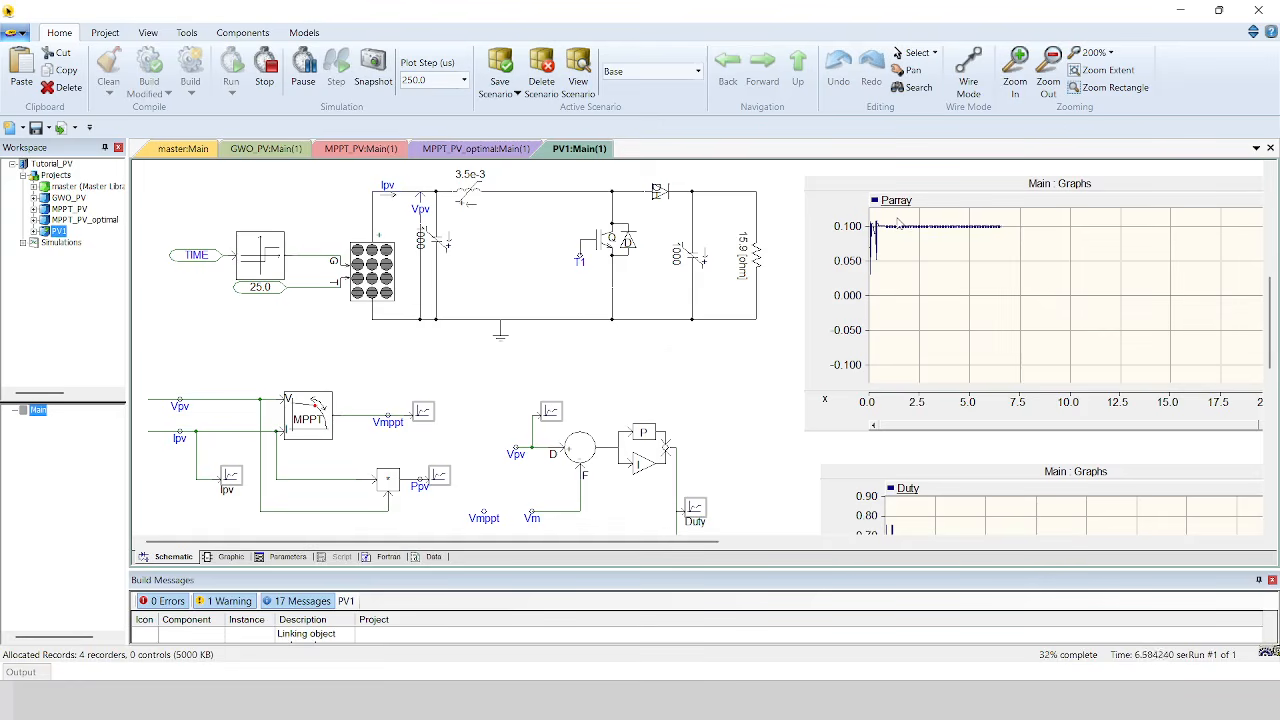
mouse_move(897, 223)
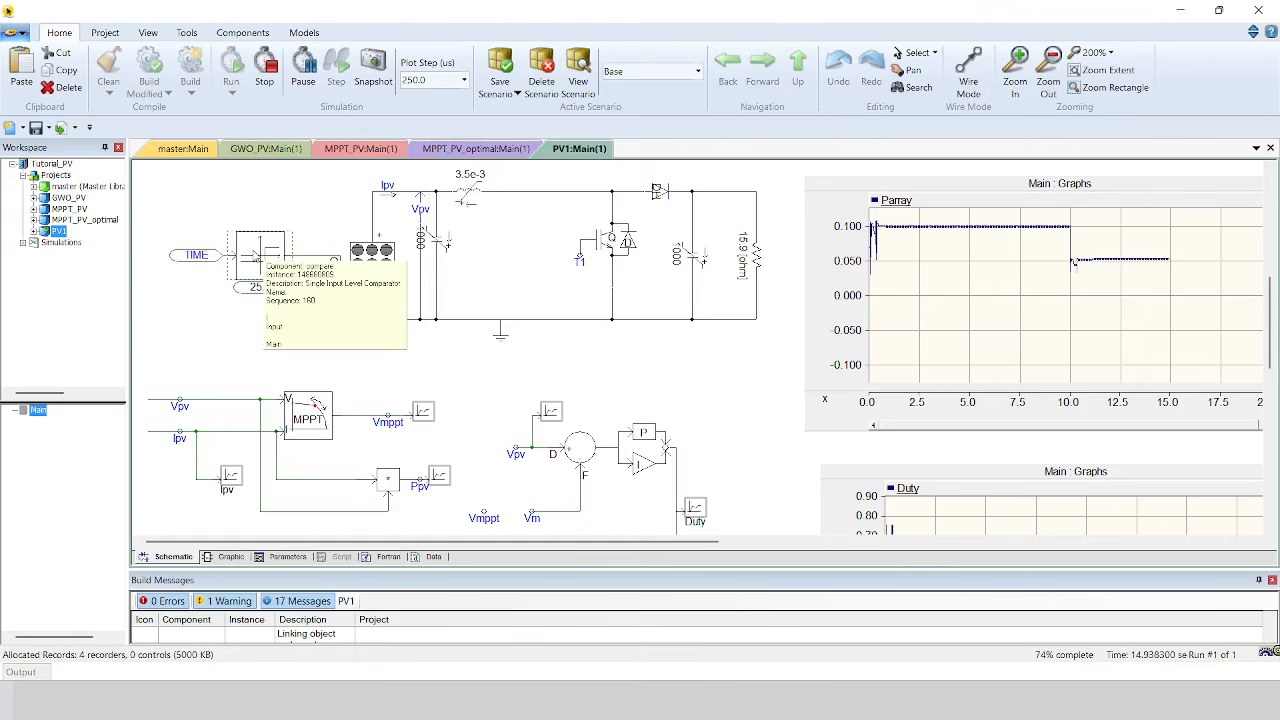
Check the irradiance comparator's threshold and output levels without changing them, stop the run, and view the Duty graph.
double_click(256, 258)
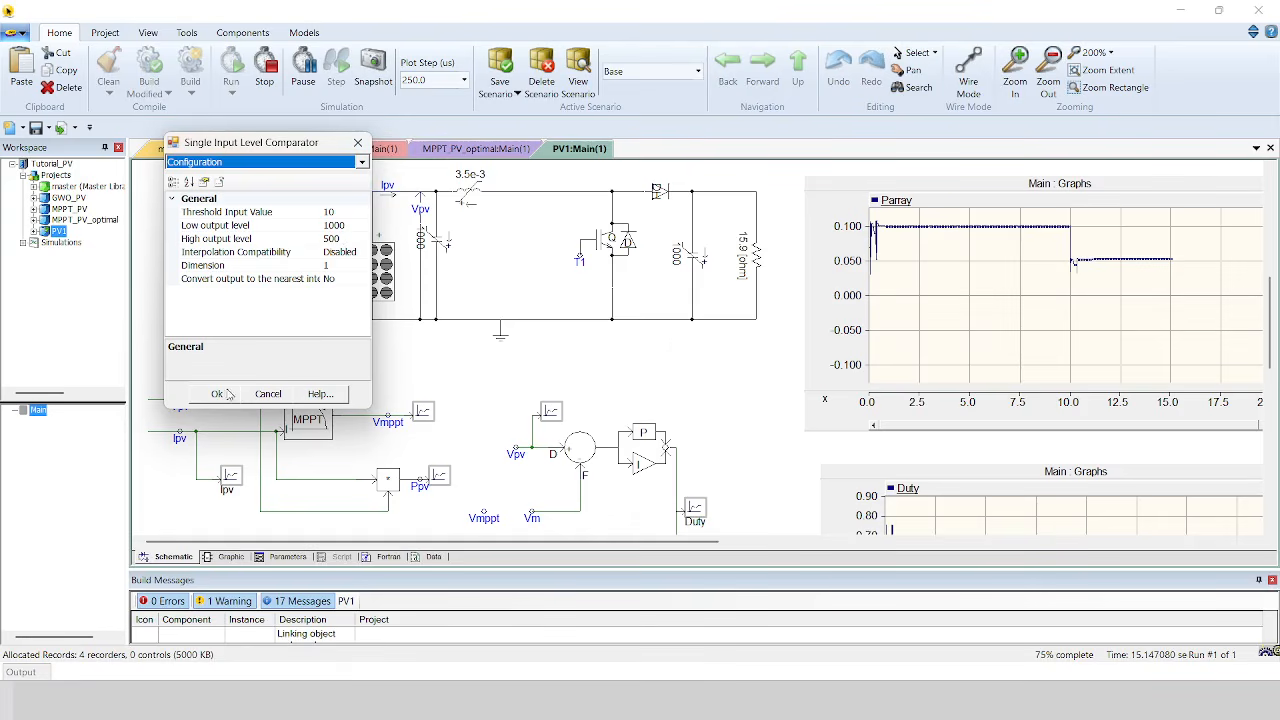
left_click(267, 394)
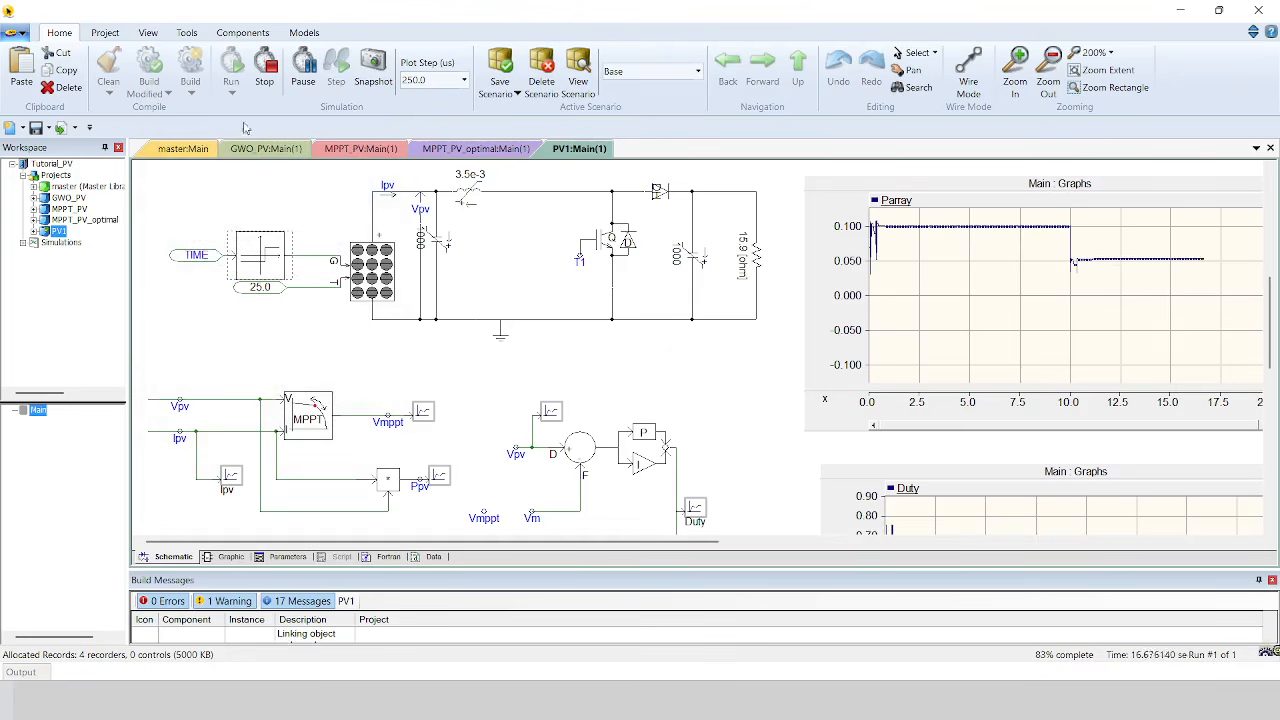
left_click(280, 75)
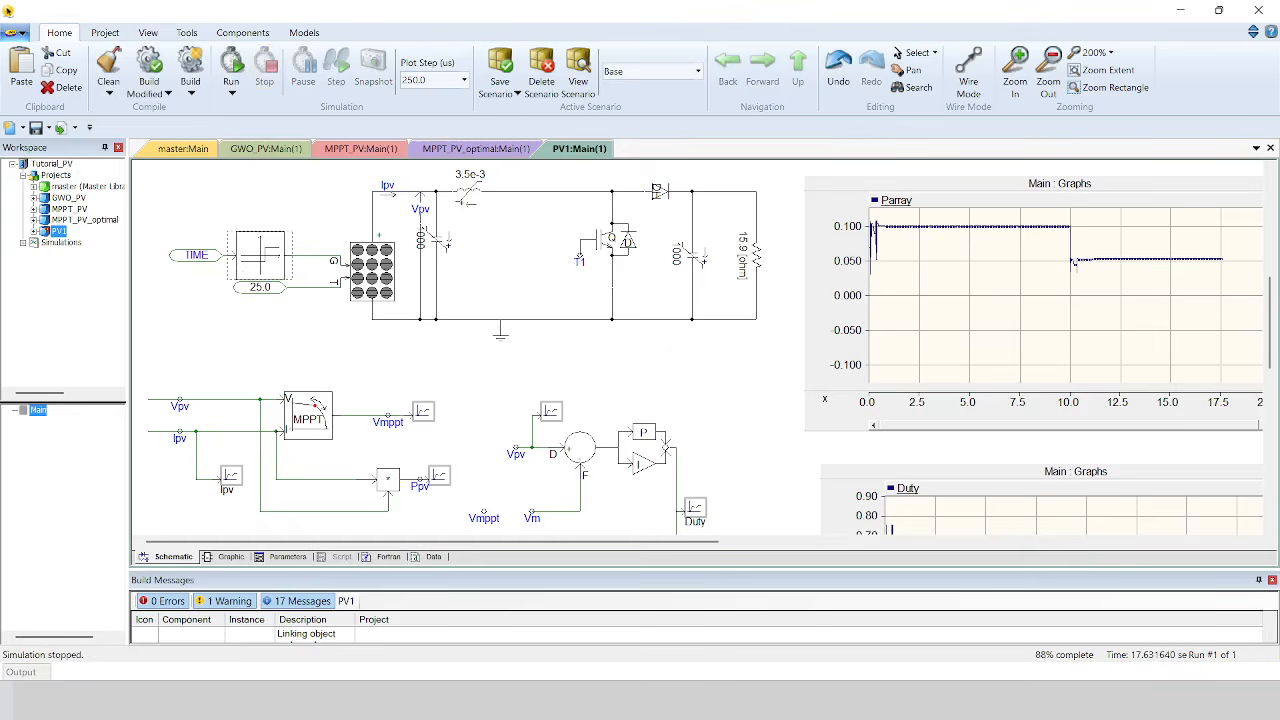
mouse_move(1264, 333)
left_mouse_down()
mouse_move(1260, 414)
mouse_move(1258, 333)
left_mouse_up()
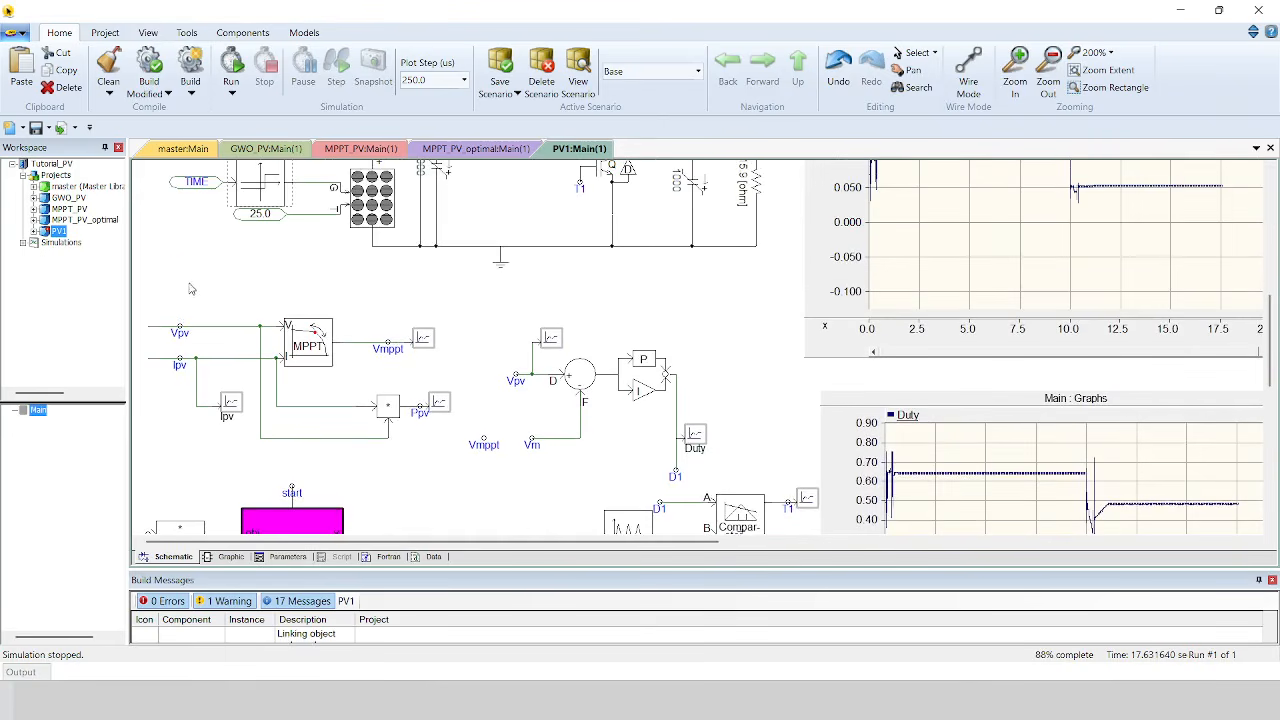
Open the MPPT_PV_optimal project's main schematic, look over its grid-connected PV circuit, and go inside the GSC + LCL module.
double_click(84, 220)
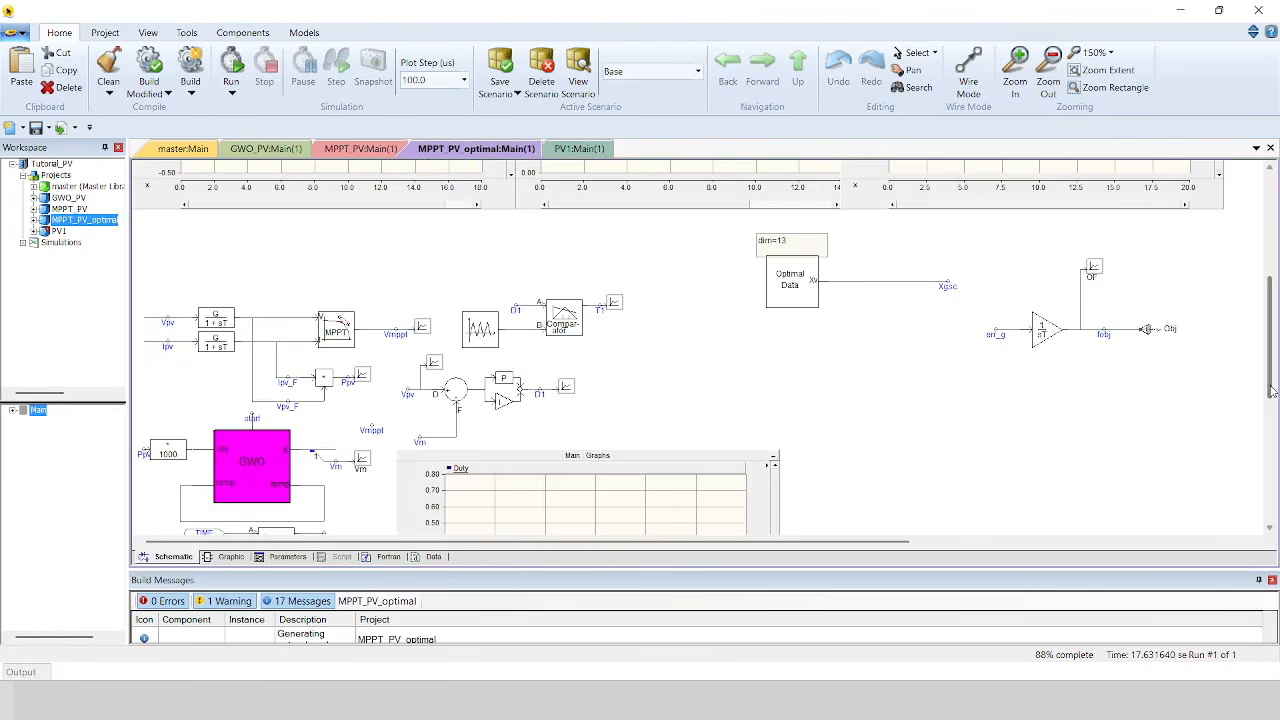
scroll(1271, 388, "up", 3)
scroll(1271, 388, "down", 3)
scroll(1265, 320, "up", 3)
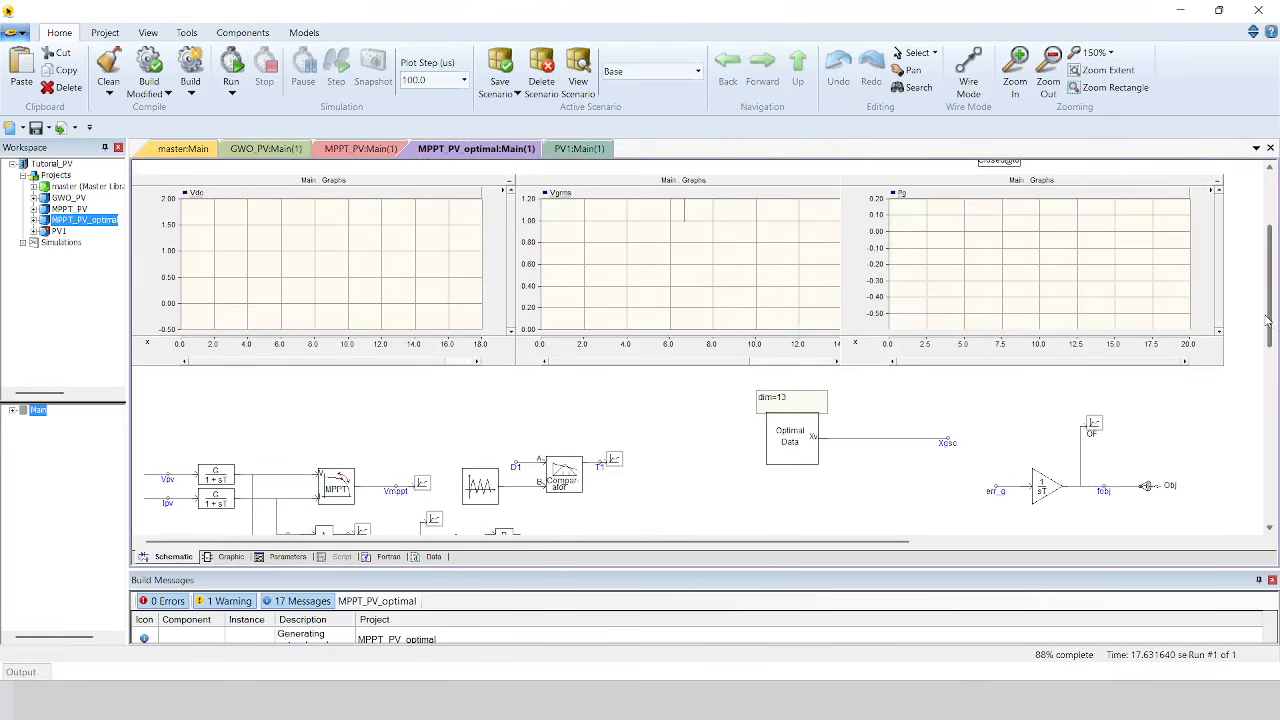
scroll(1271, 316, "up", 3)
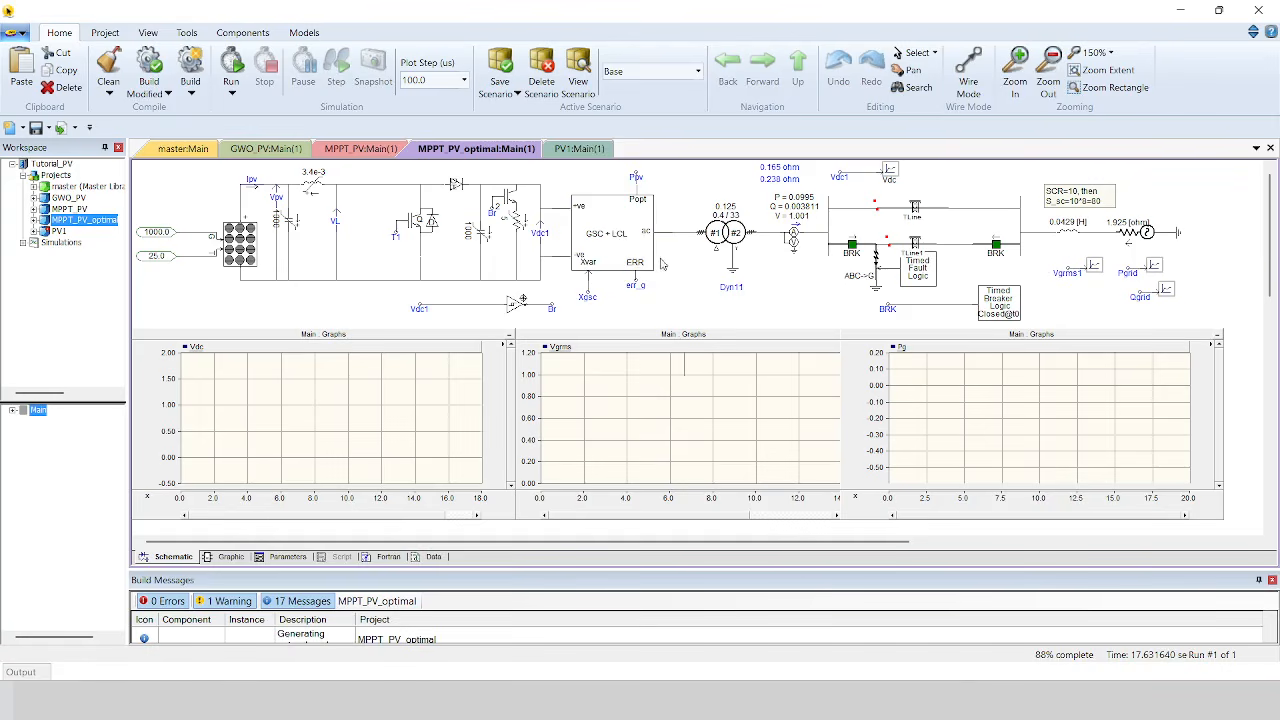
double_click(626, 248)
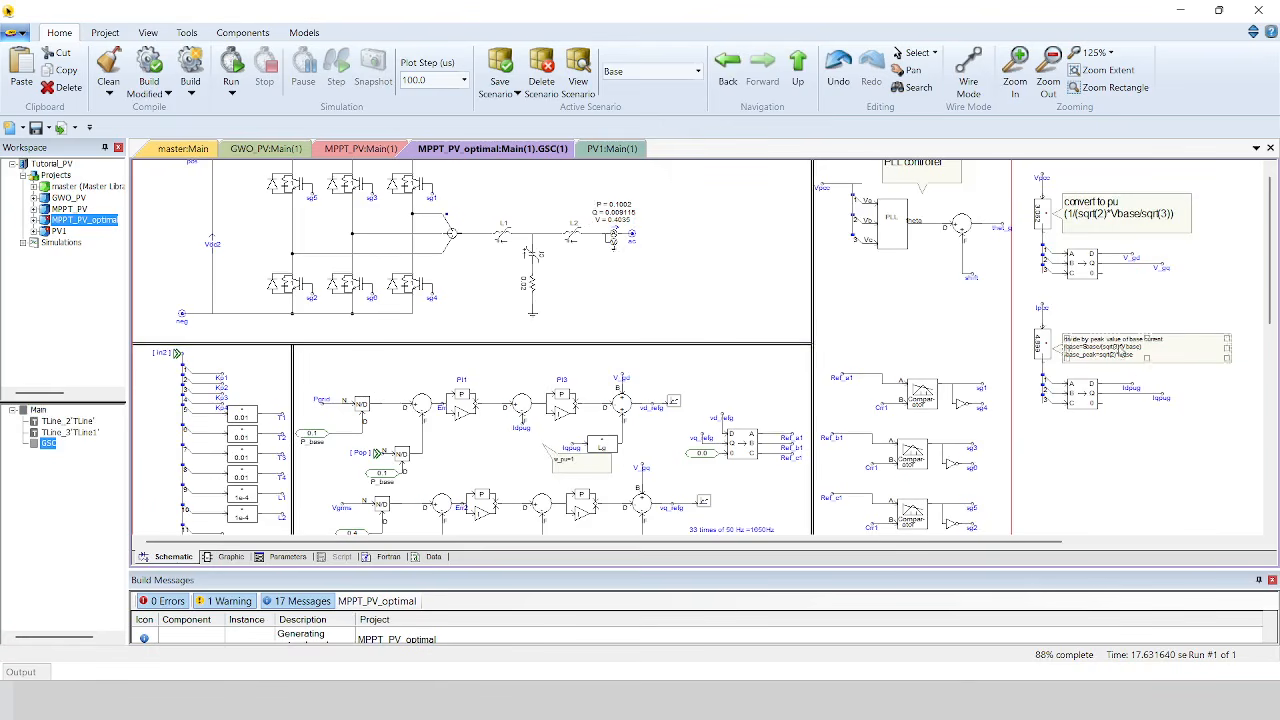
Return to the MPPT_PV_optimal main schematic and replace the Vm label on the PI controller's feedback wire with the Vmppt label.
left_click(798, 67)
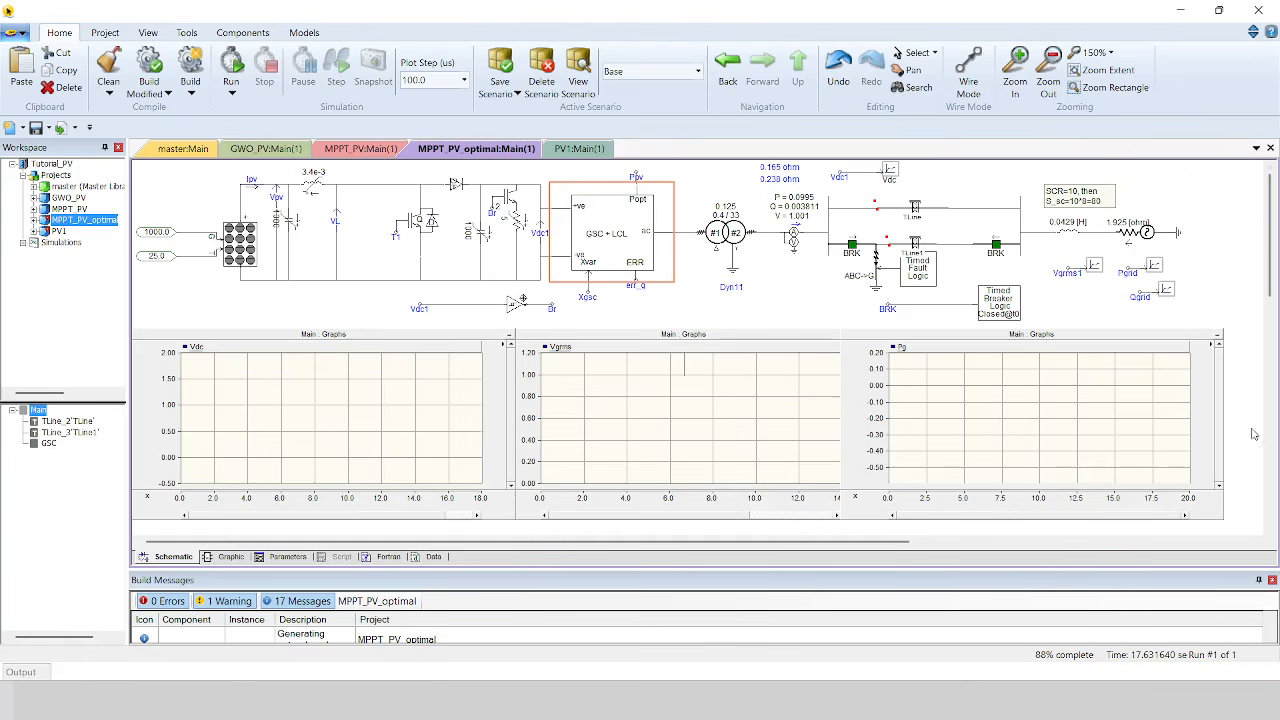
left_click_drag(1268, 276, 1262, 408)
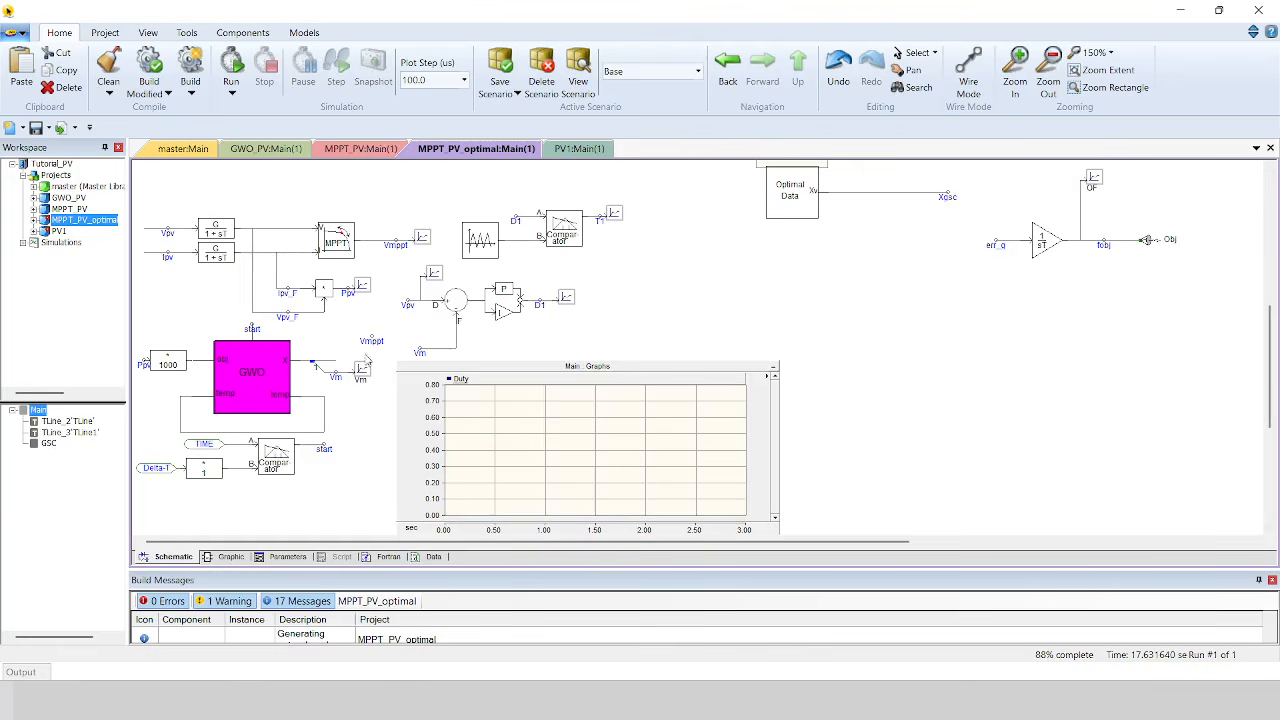
left_click_drag(420, 358, 386, 330)
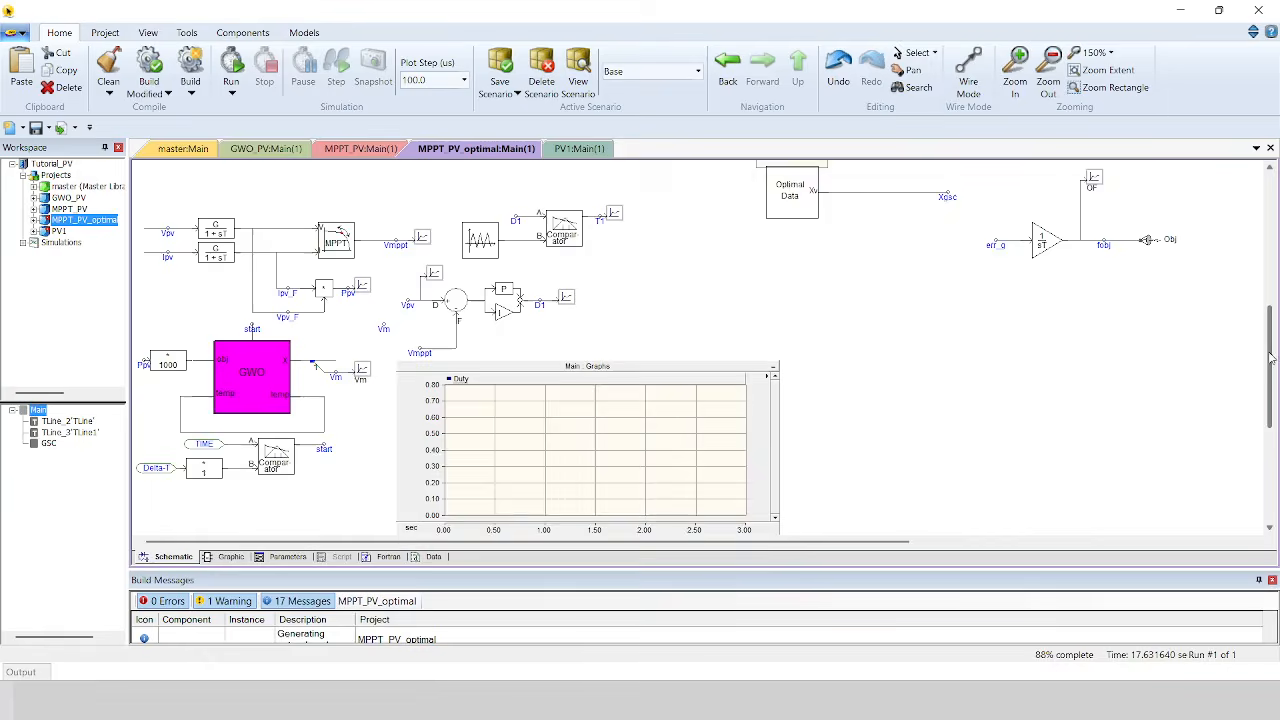
mouse_move(1271, 354)
left_mouse_down()
mouse_move(1272, 318)
mouse_move(1273, 476)
mouse_move(1271, 343)
left_mouse_up()
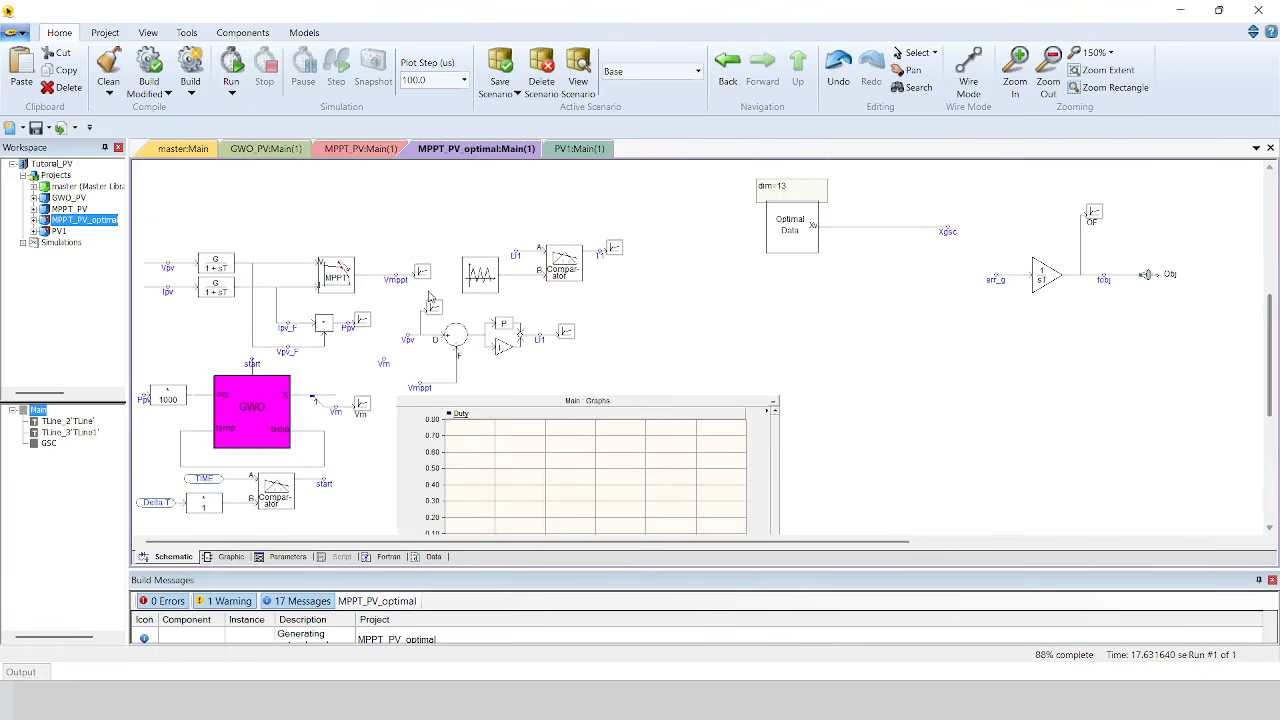
Check the signal generator's frequency and output levels without changing them, and return to the grid-connected PV circuit.
double_click(484, 278)
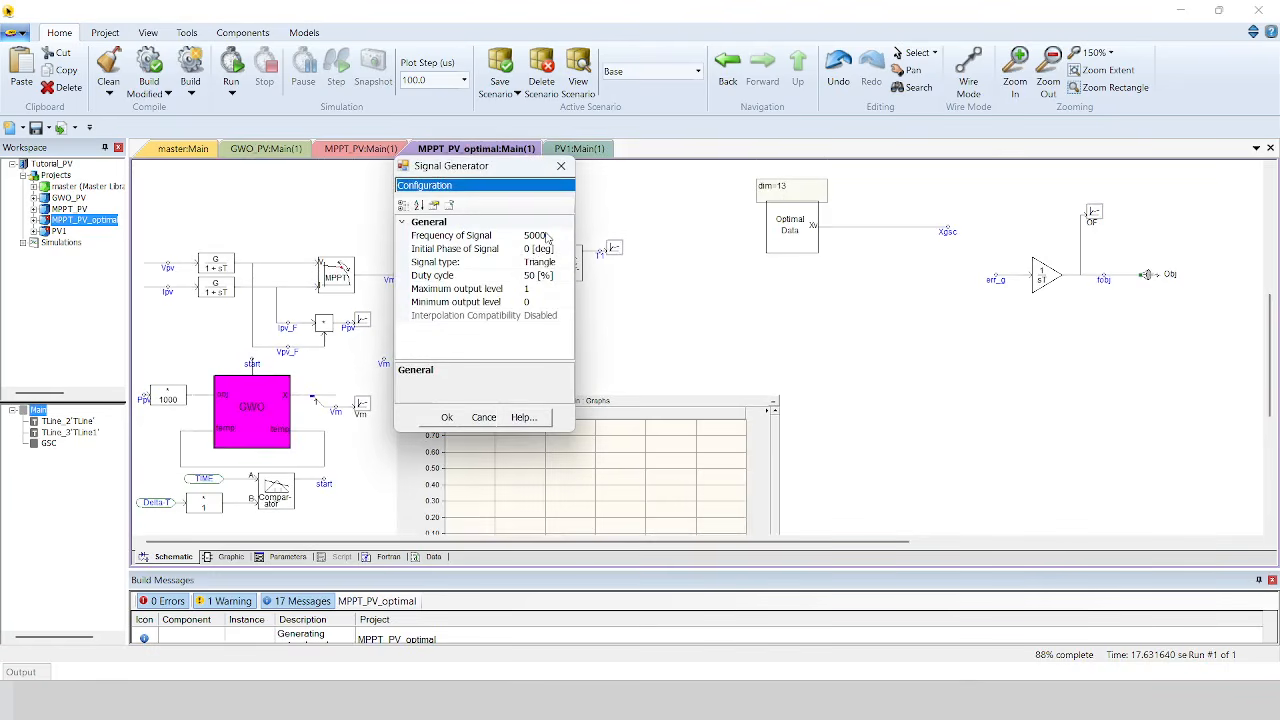
left_click(563, 167)
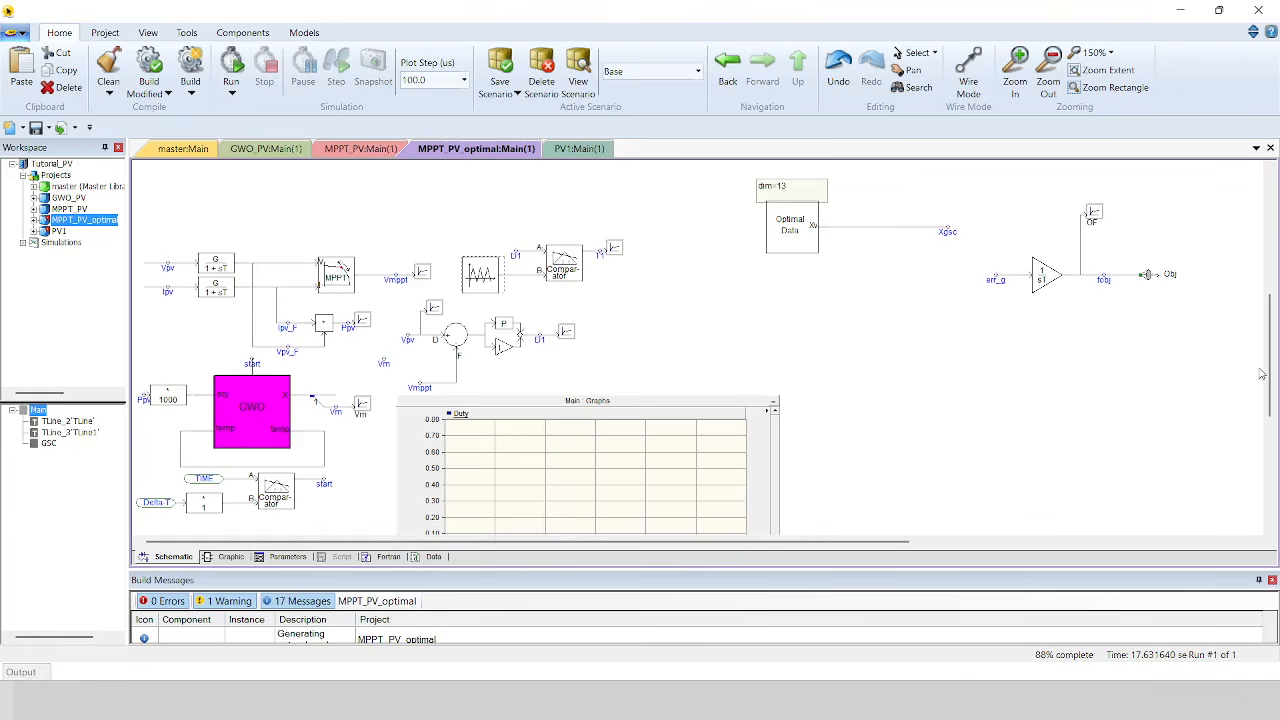
left_click_drag(1272, 400, 1273, 345)
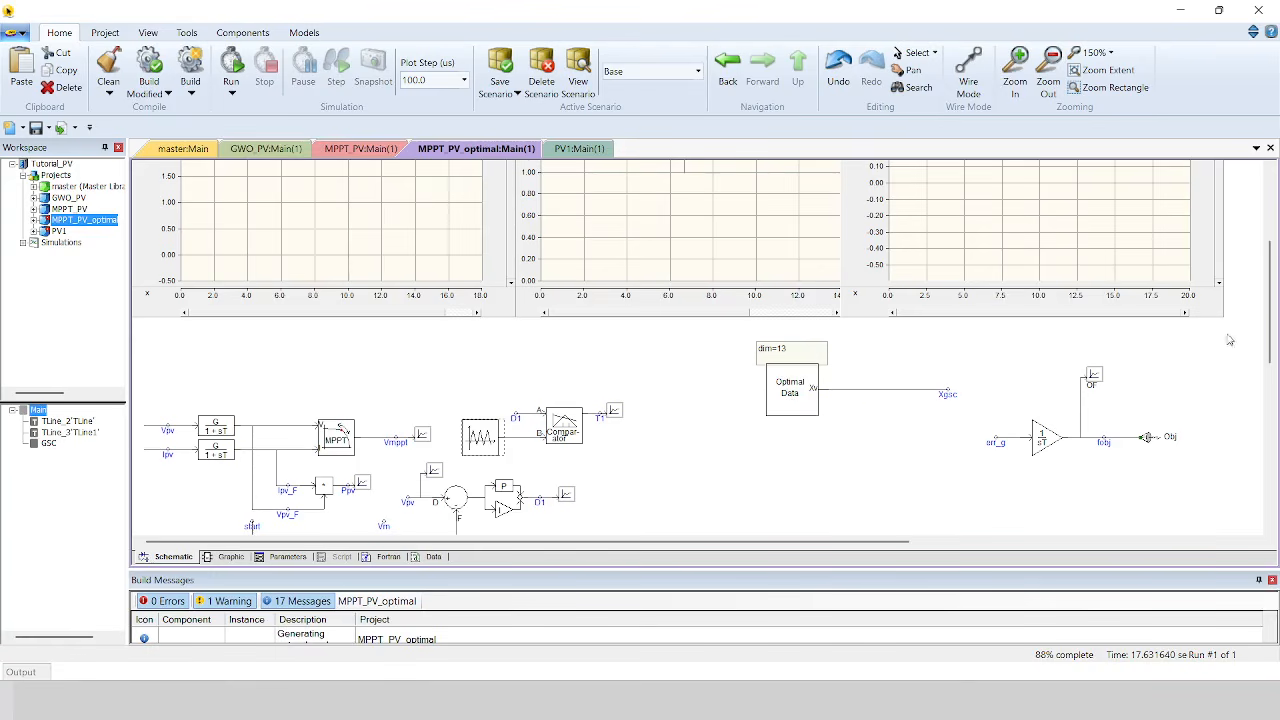
left_click_drag(1271, 362, 1276, 295)
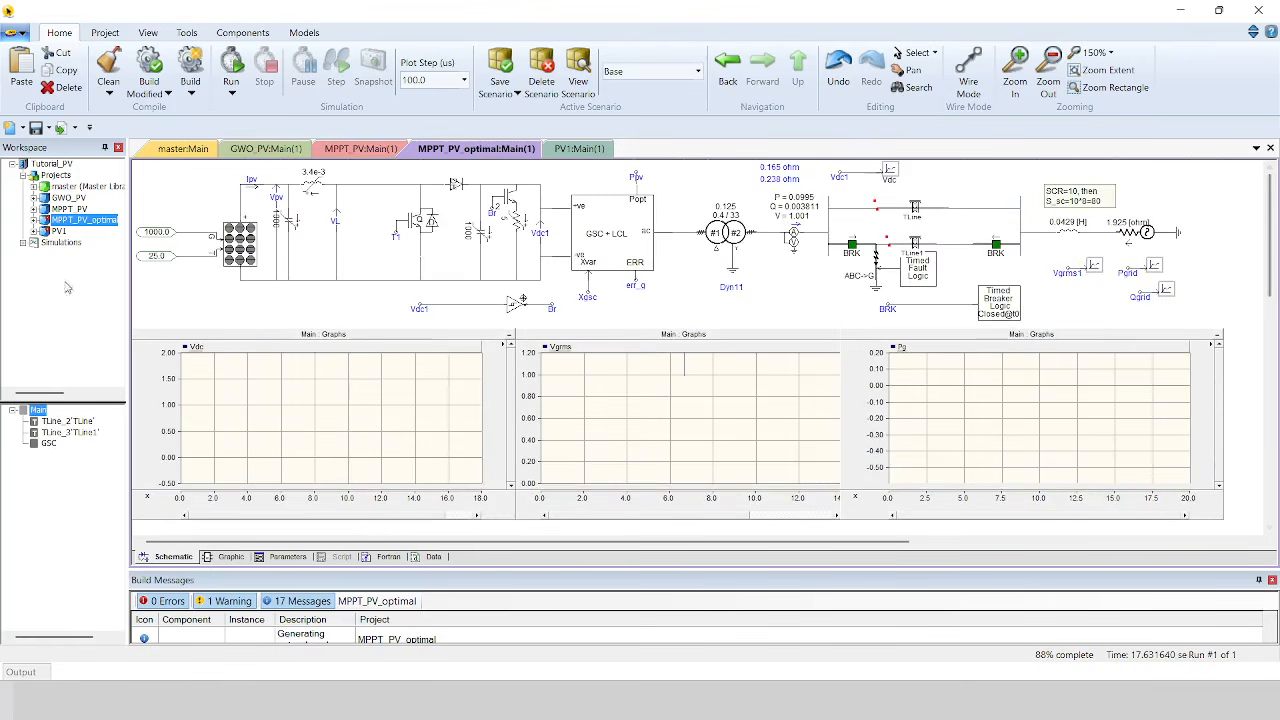
Open the MPPT_PV and GWO_PV projects' main schematics and check the GWO block's dimension, run count and variable limits.
double_click(68, 208)
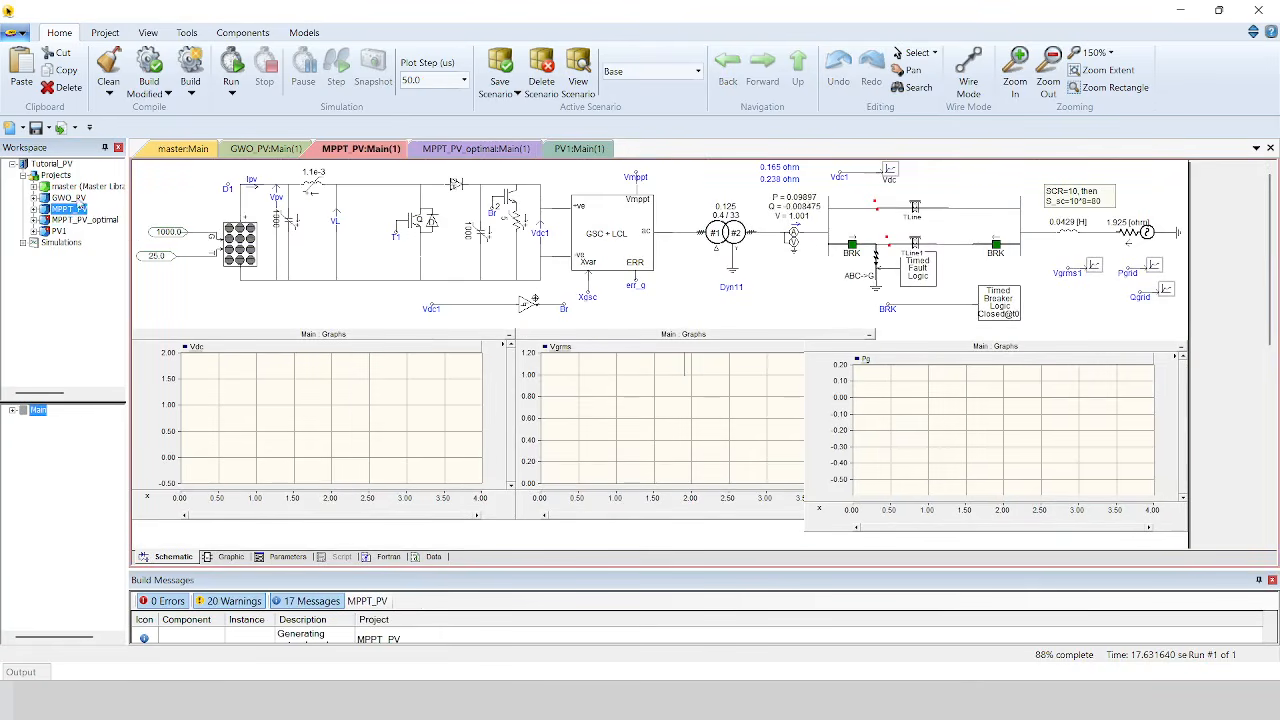
double_click(68, 198)
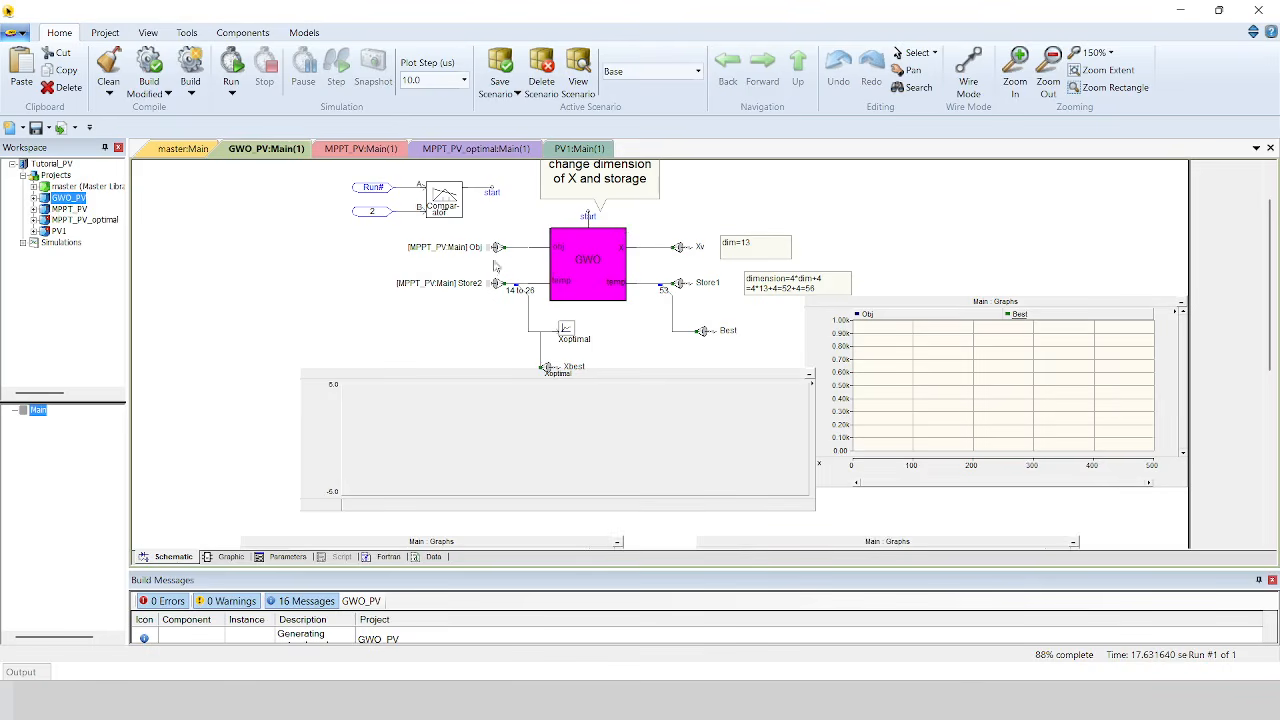
double_click(626, 263)
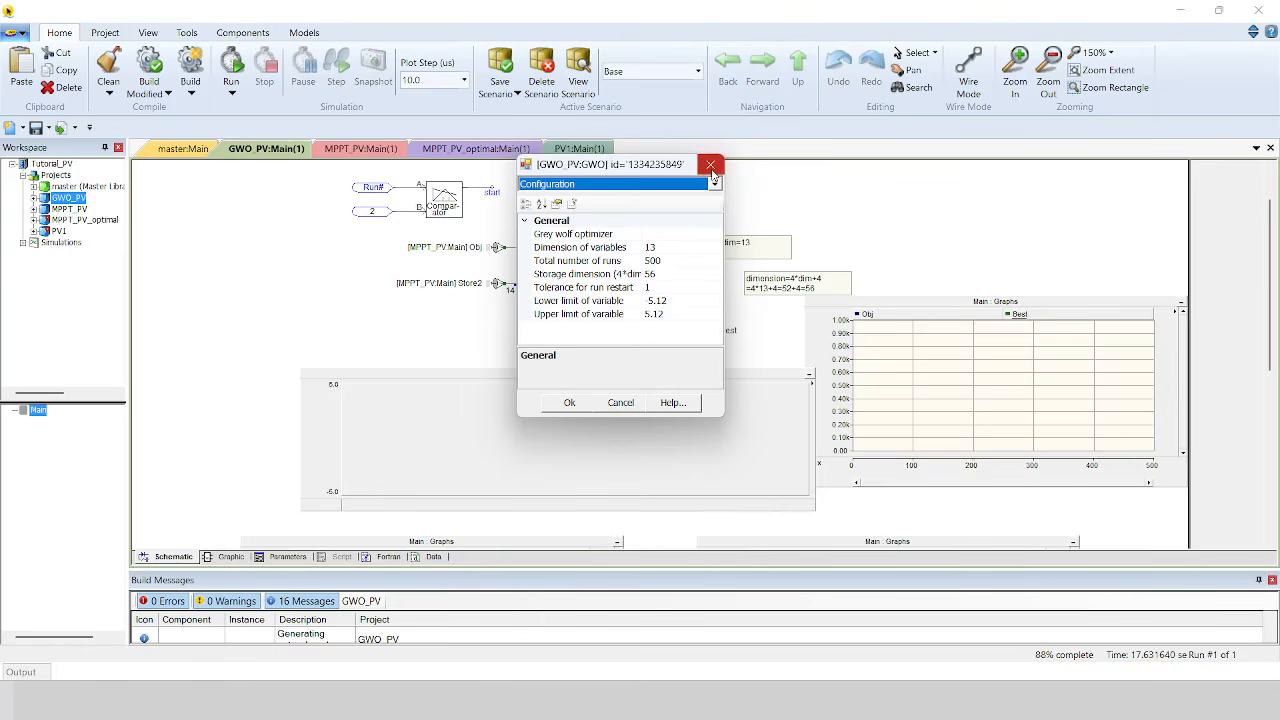
left_click(711, 166)
Compare the multiple run configuration of GWO_PV and MPPT_PV, and examine MPPT_PV's objective and optimizer signal links.
left_click(105, 32)
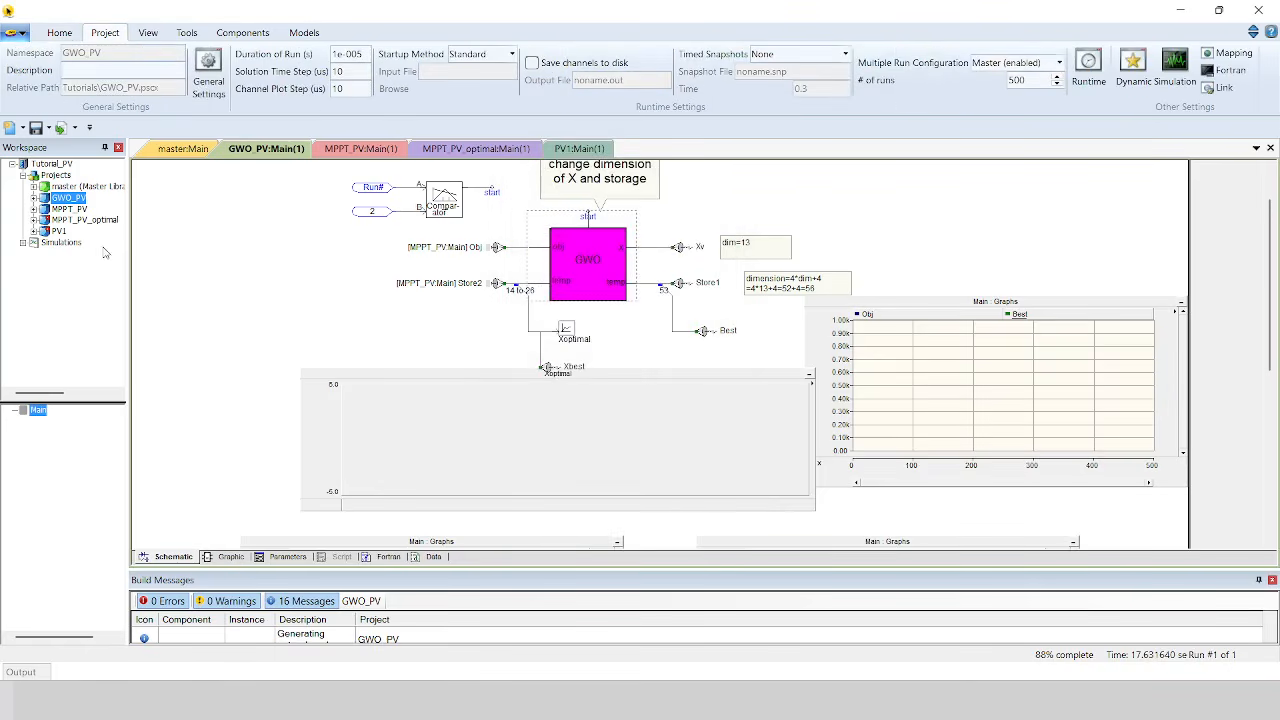
double_click(70, 209)
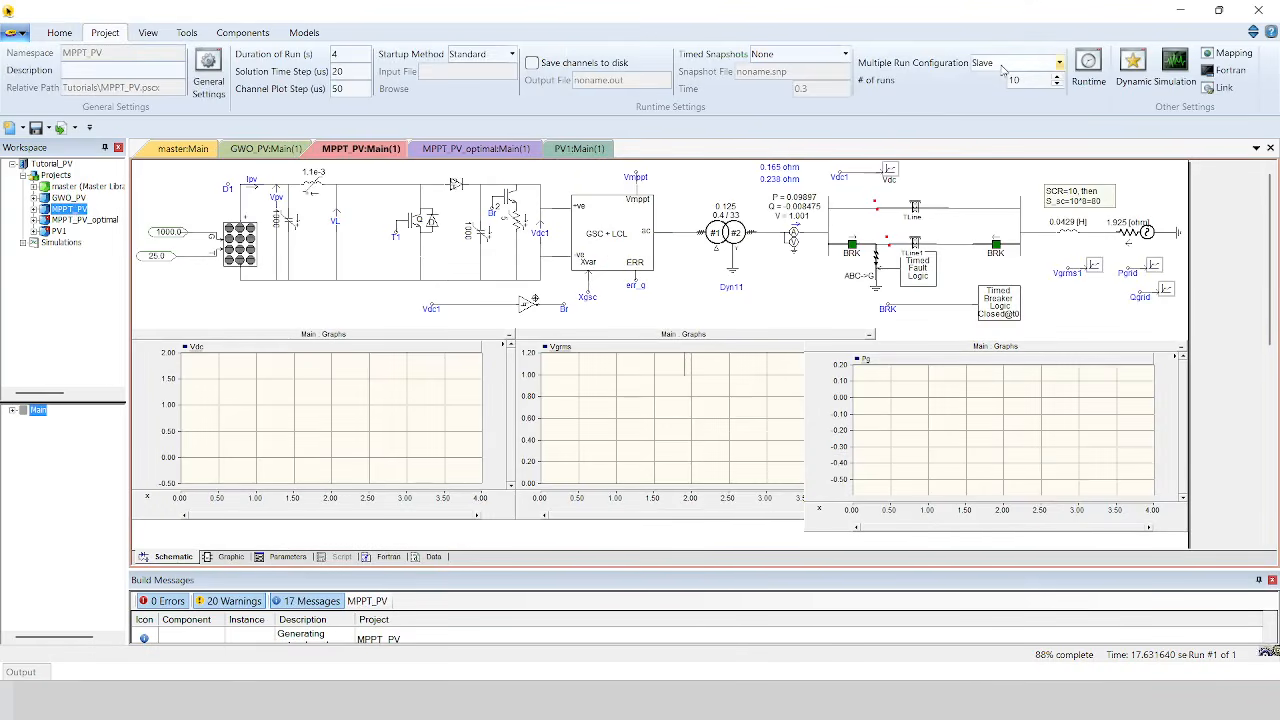
double_click(80, 199)
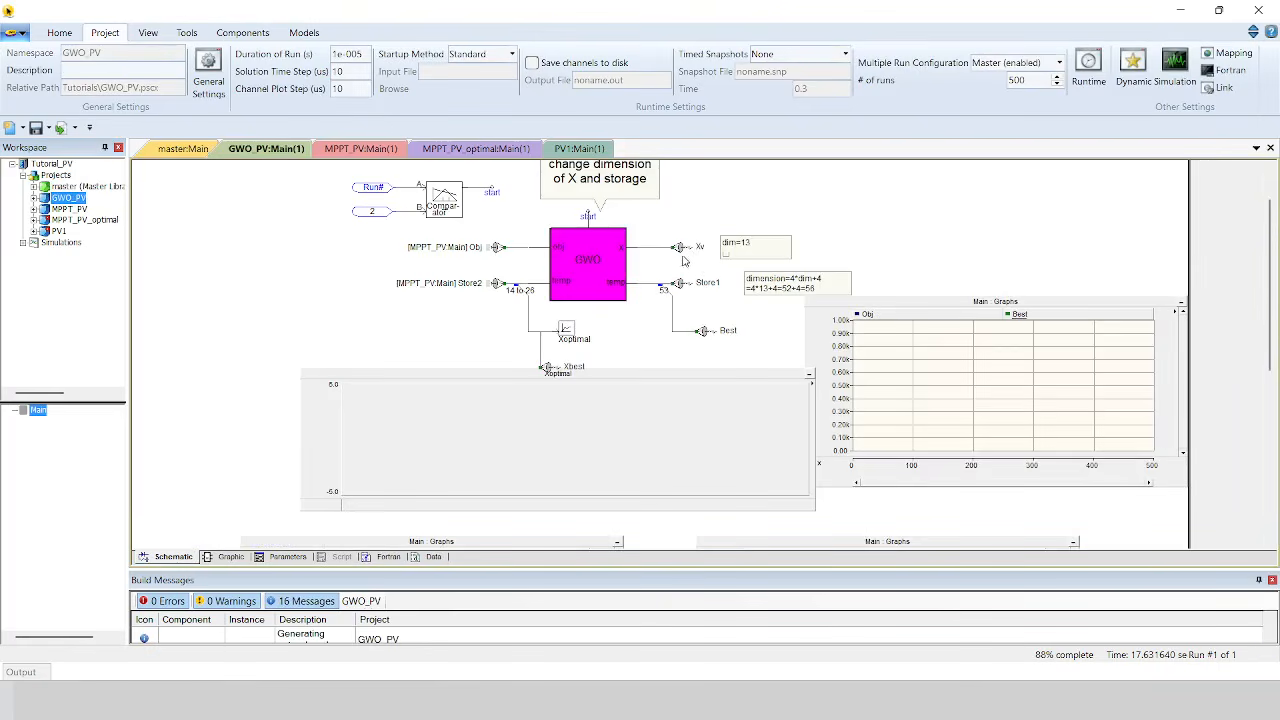
double_click(82, 210)
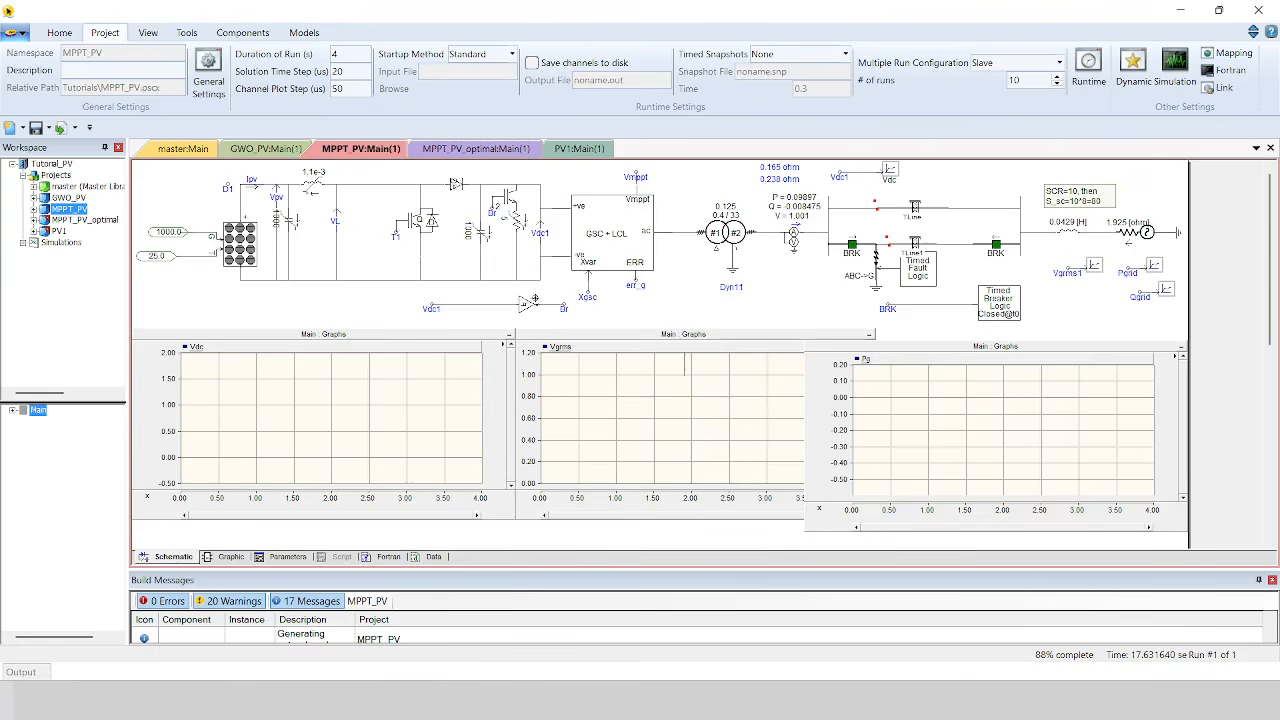
left_click_drag(1268, 320, 1168, 422)
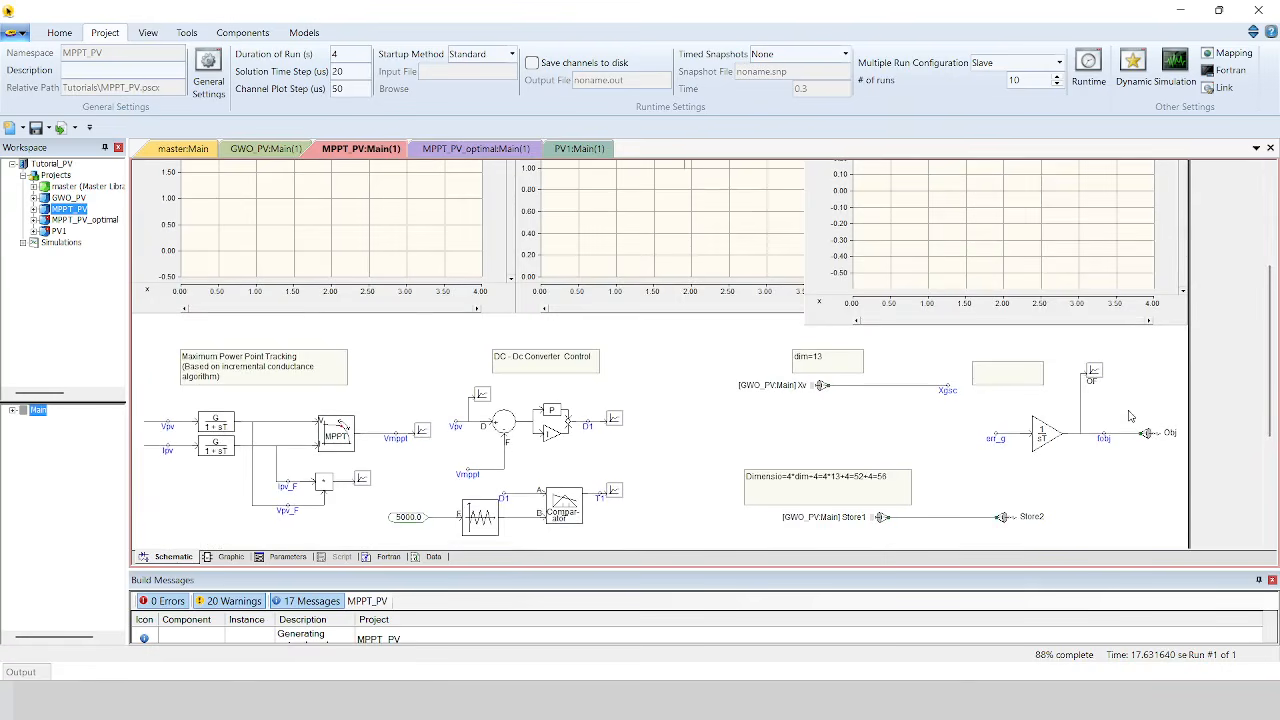
In GWO_PV, move the Xoptimal meter clear of the Xbest signal link, and view the Xbest and Xv graphs.
double_click(62, 198)
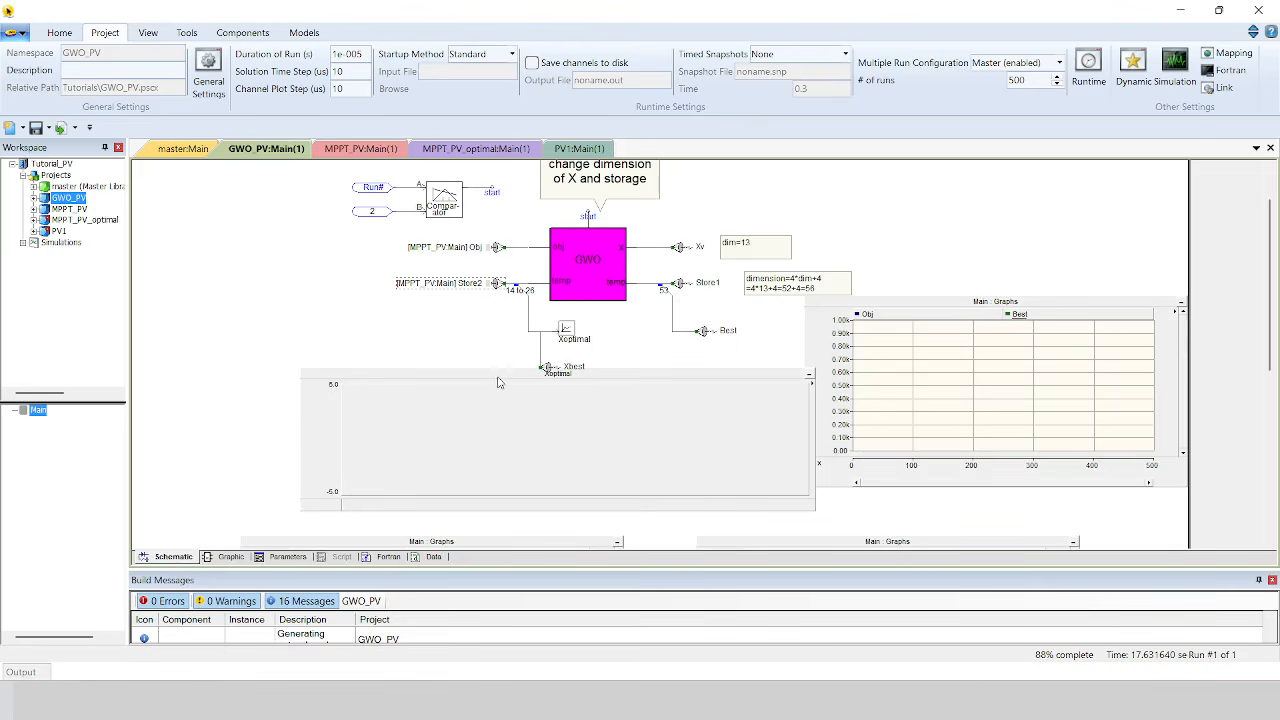
left_click_drag(498, 377, 469, 380)
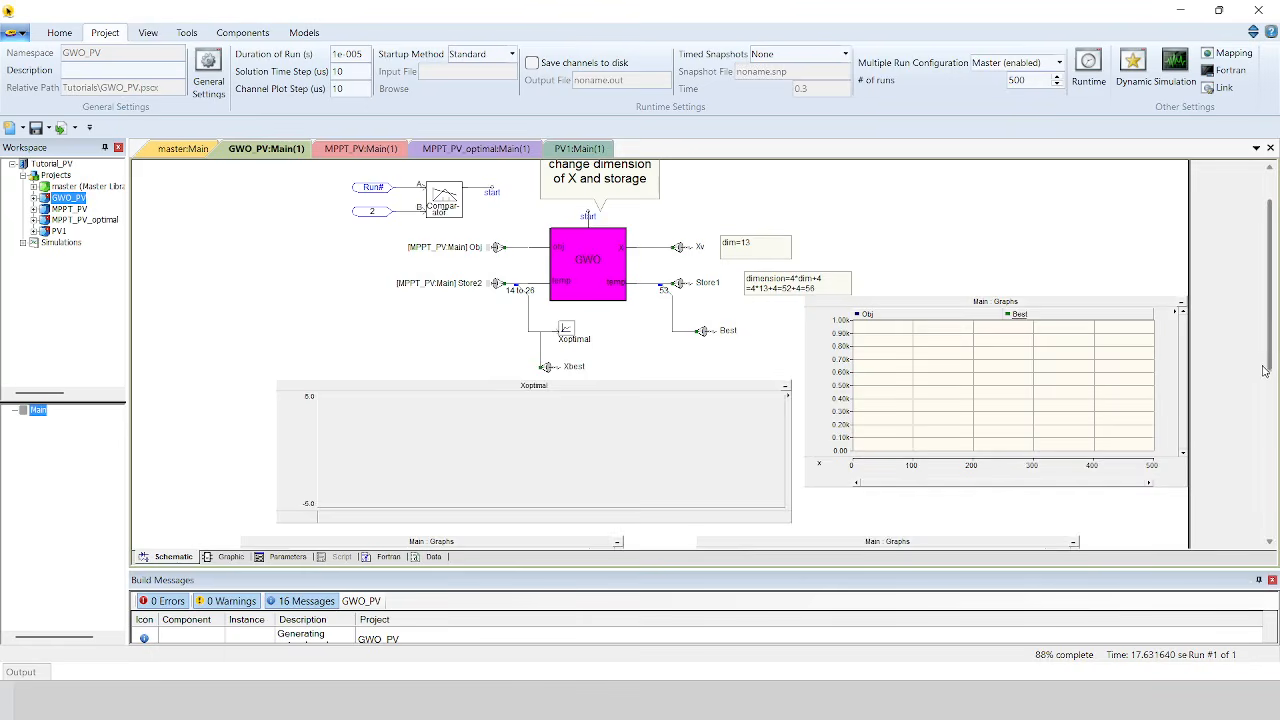
left_click_drag(1269, 366, 1265, 463)
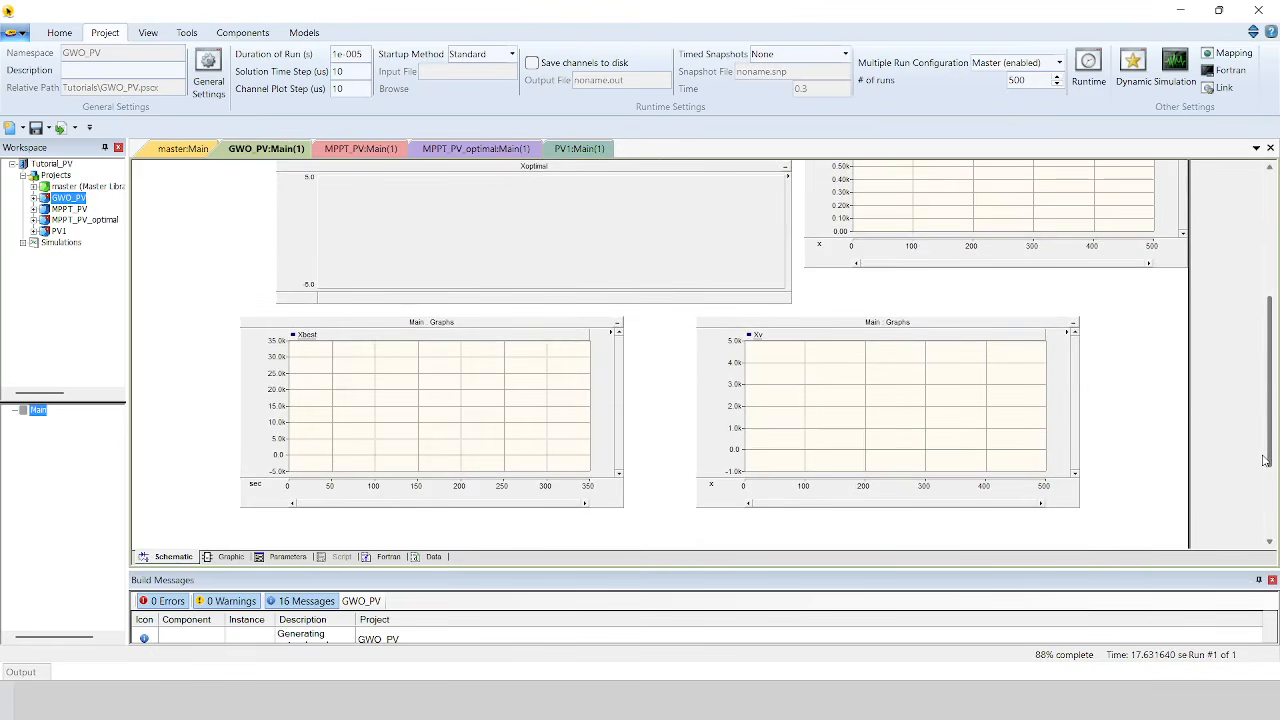
left_click(310, 402)
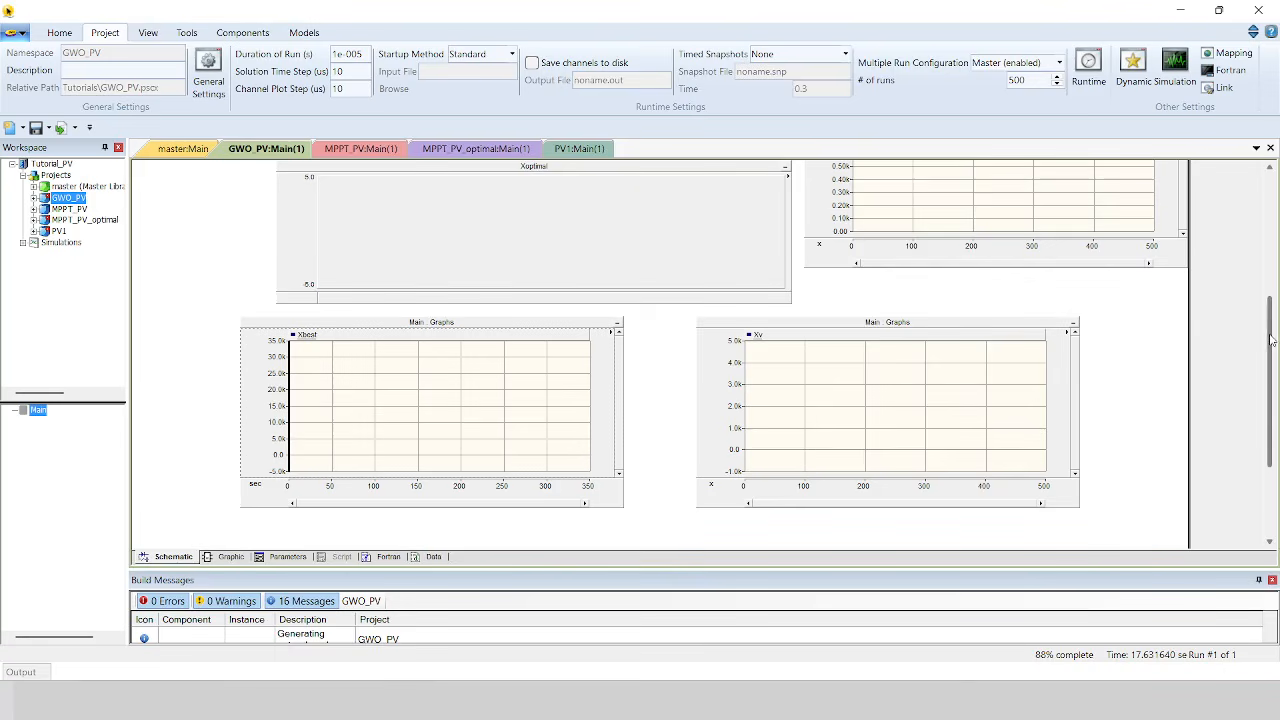
left_click_drag(1267, 334, 1267, 274)
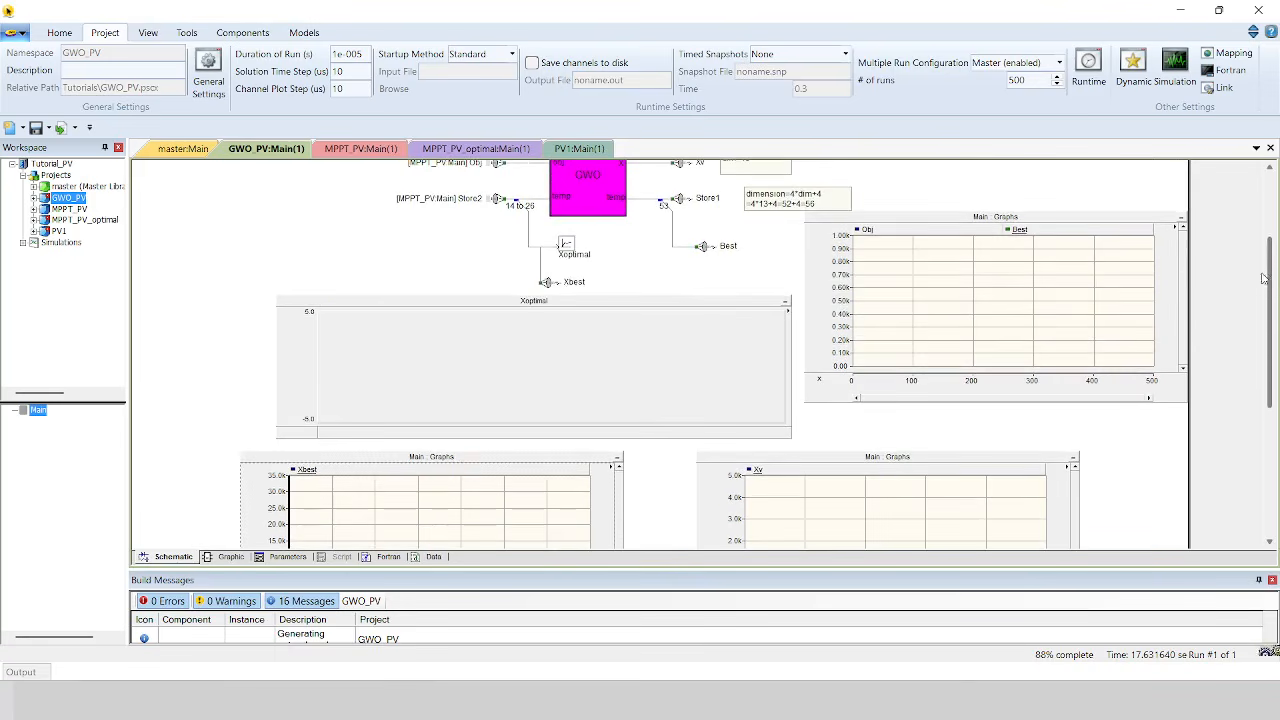
Look up the overlay graph option for the Xbest signal without adding one, and inspect the existing Xbest graph's traces.
left_click(560, 287)
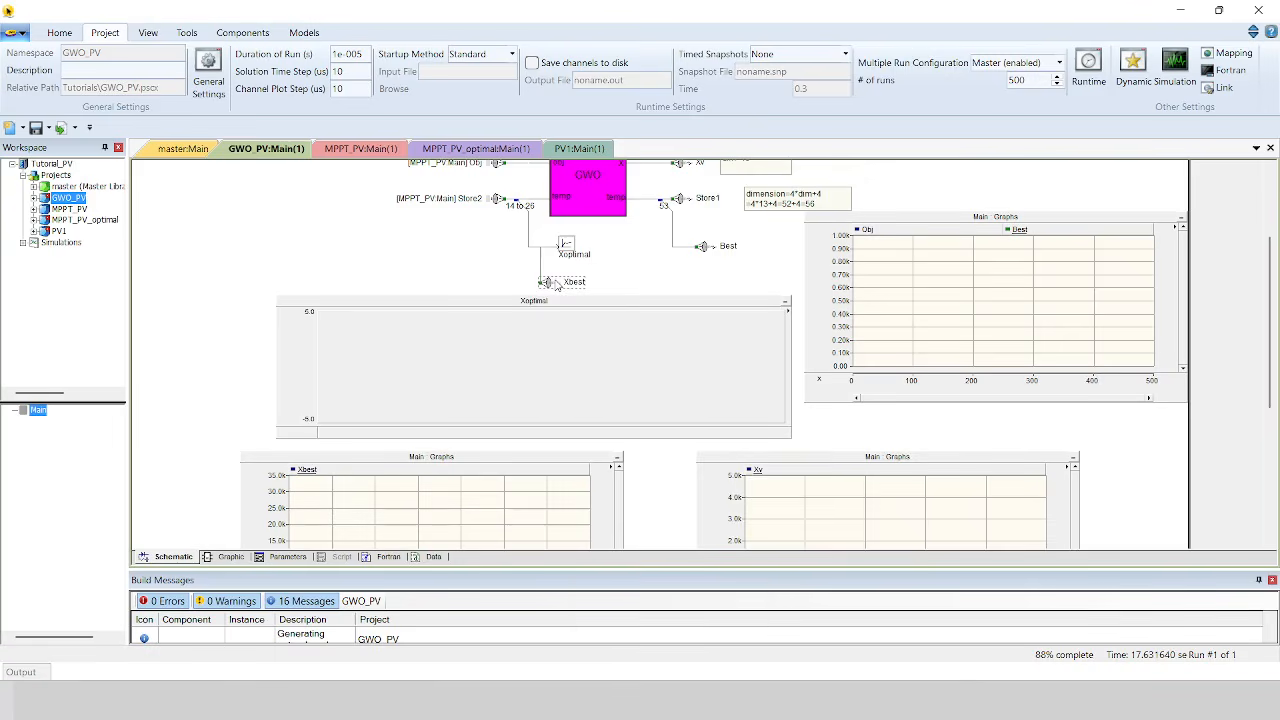
right_click(558, 286)
mouse_move(632, 521)
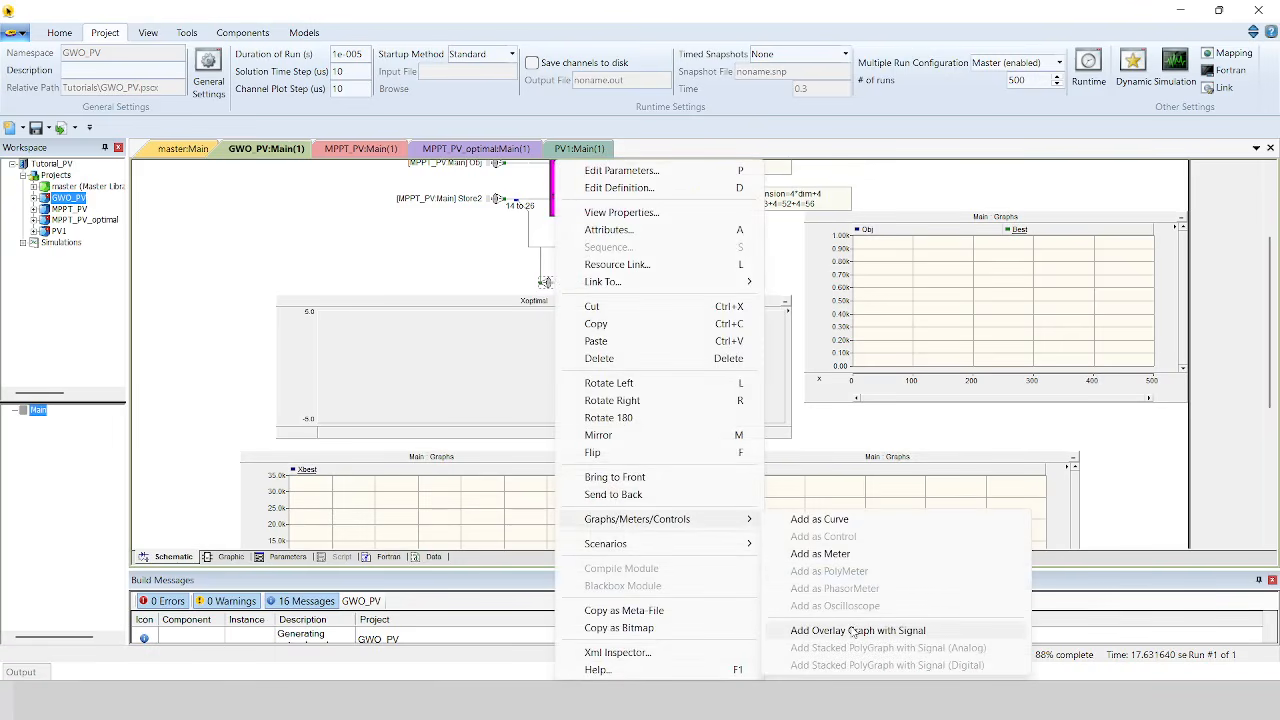
left_click(326, 464)
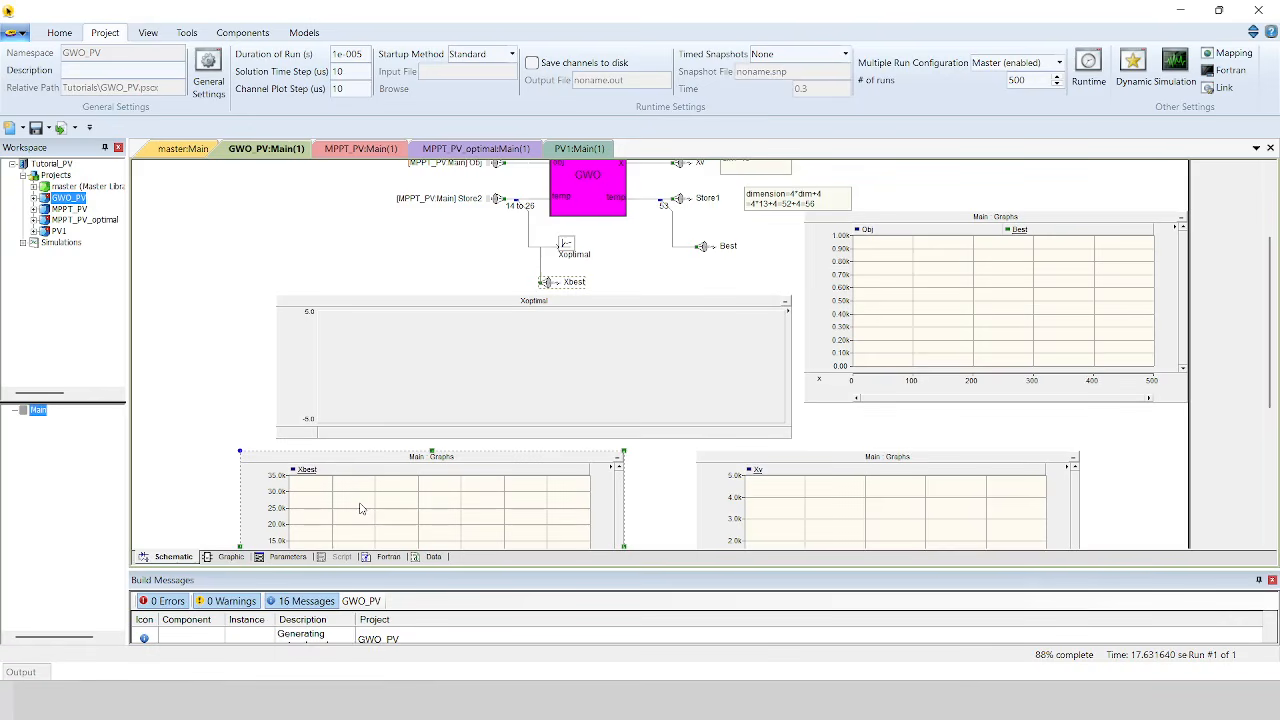
left_click(307, 482)
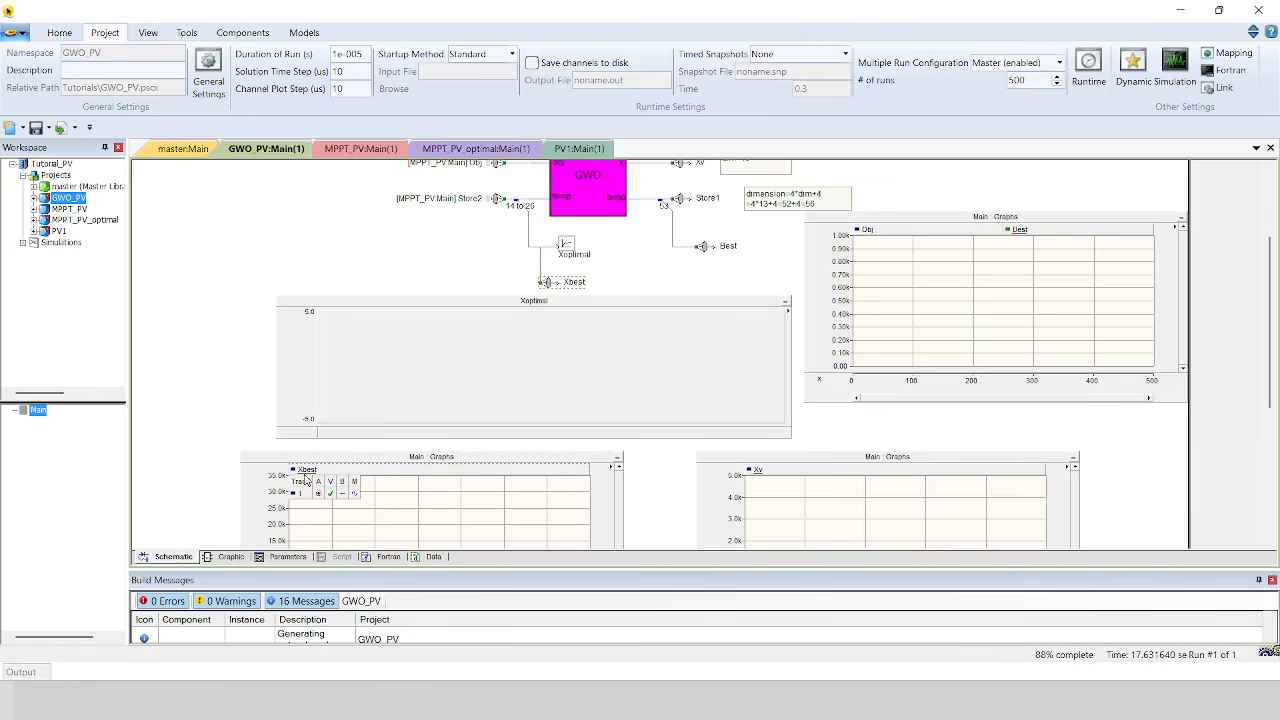
left_click(458, 506)
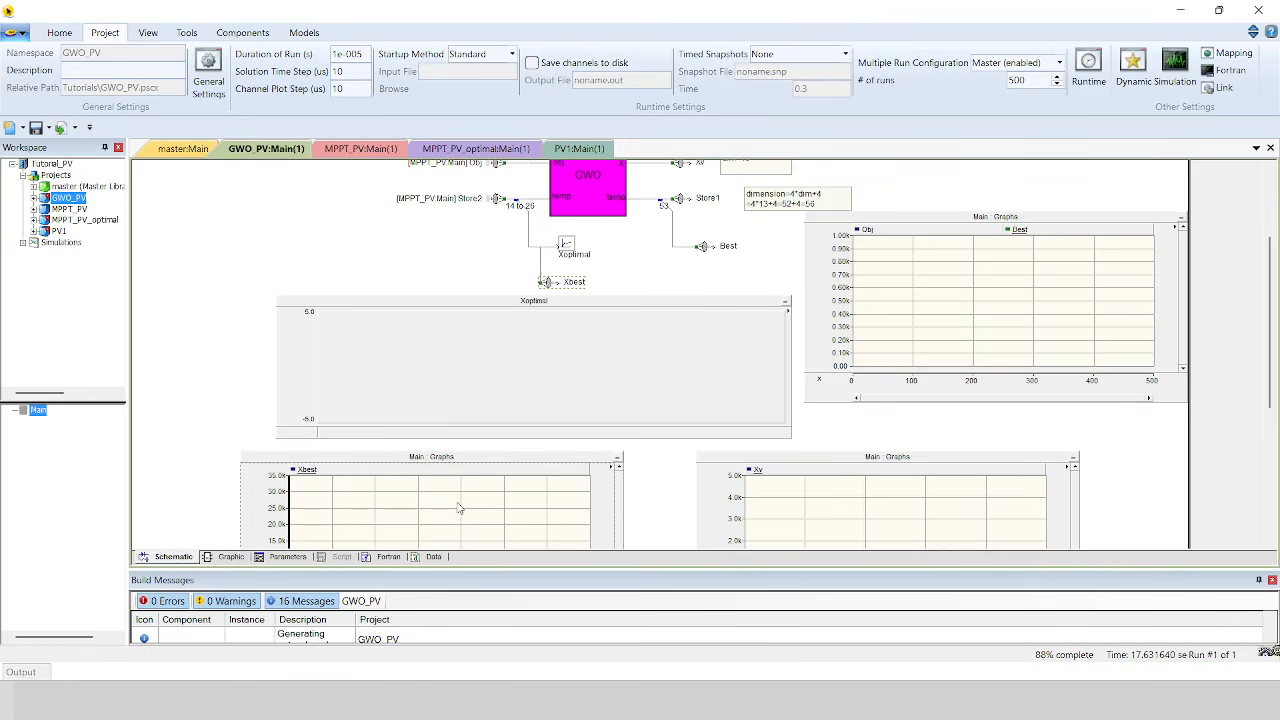
left_click(366, 308)
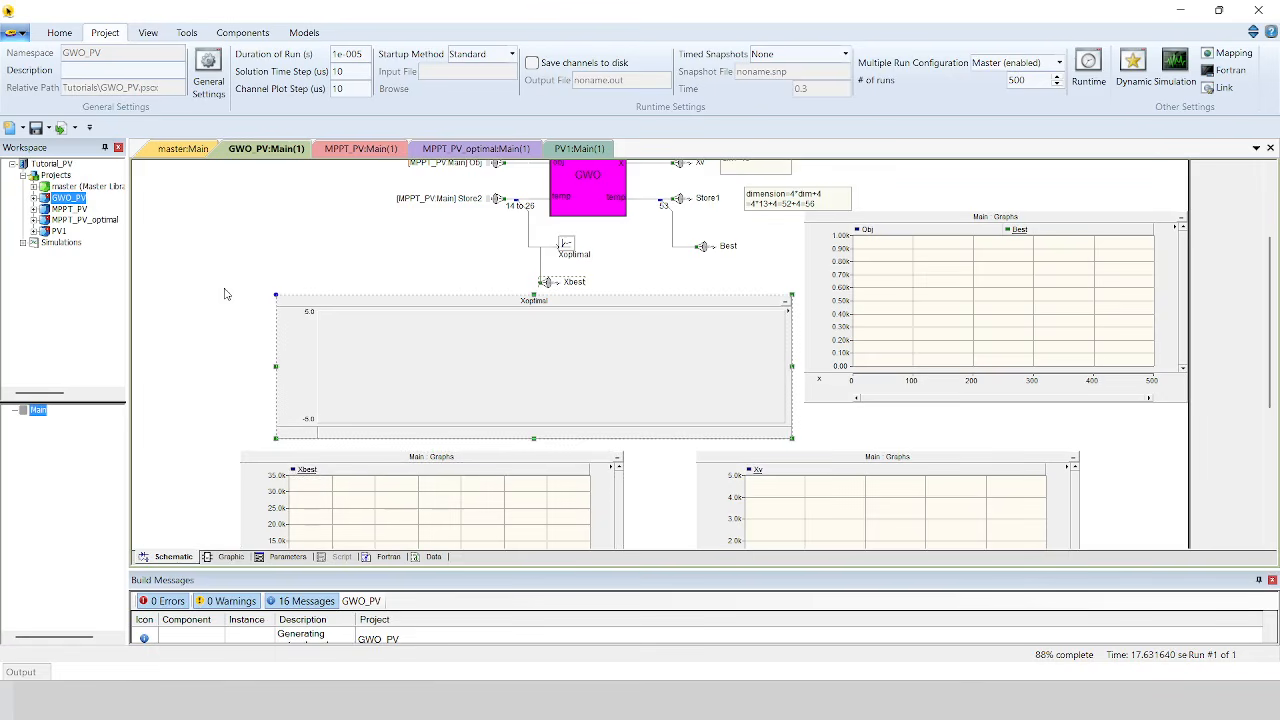
In MPPT_PV, review and accept the MPPT block's main data with an initial Vmpp of 0.47 and Pertub & Observe tracking.
double_click(64, 209)
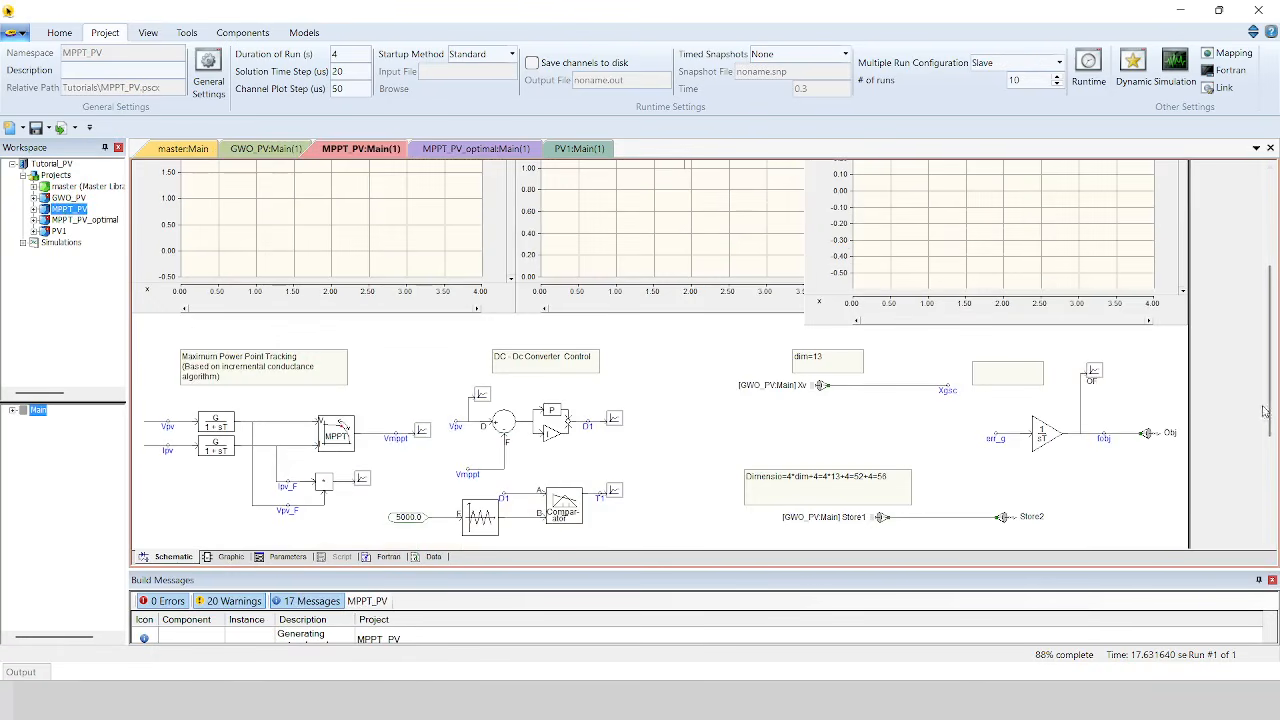
left_click_drag(1271, 408, 1270, 678)
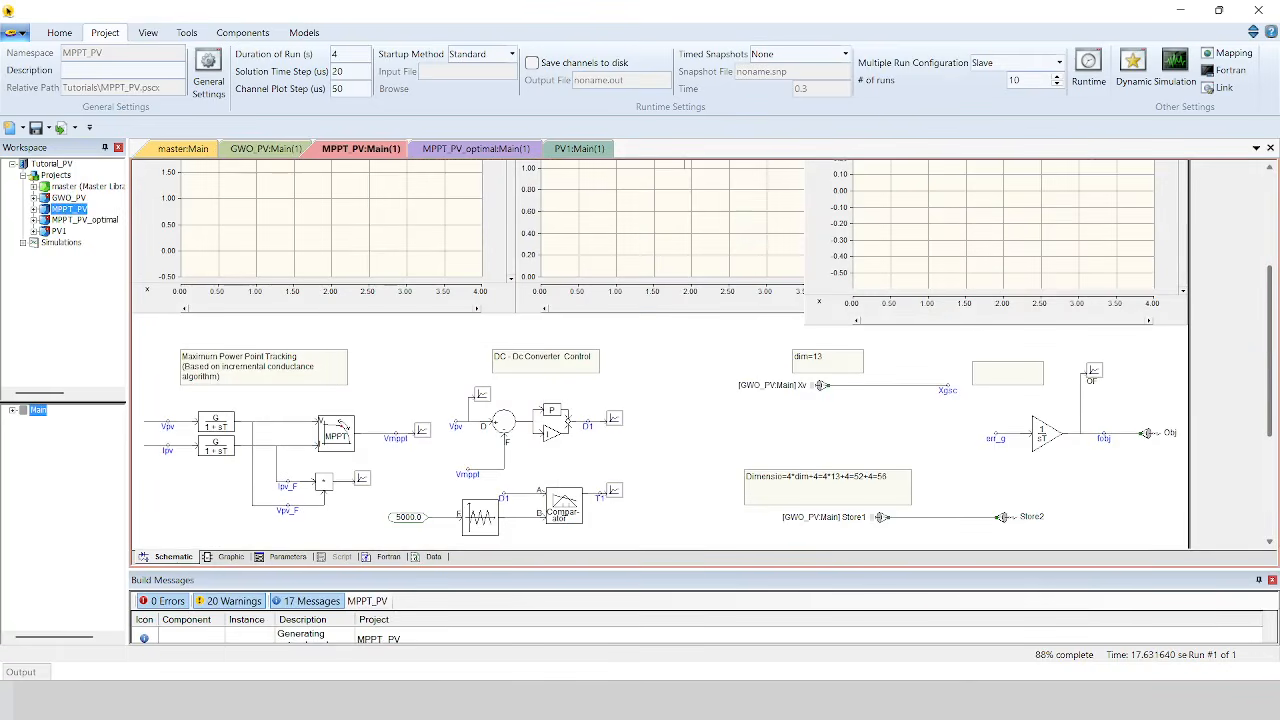
double_click(340, 446)
left_click(438, 450)
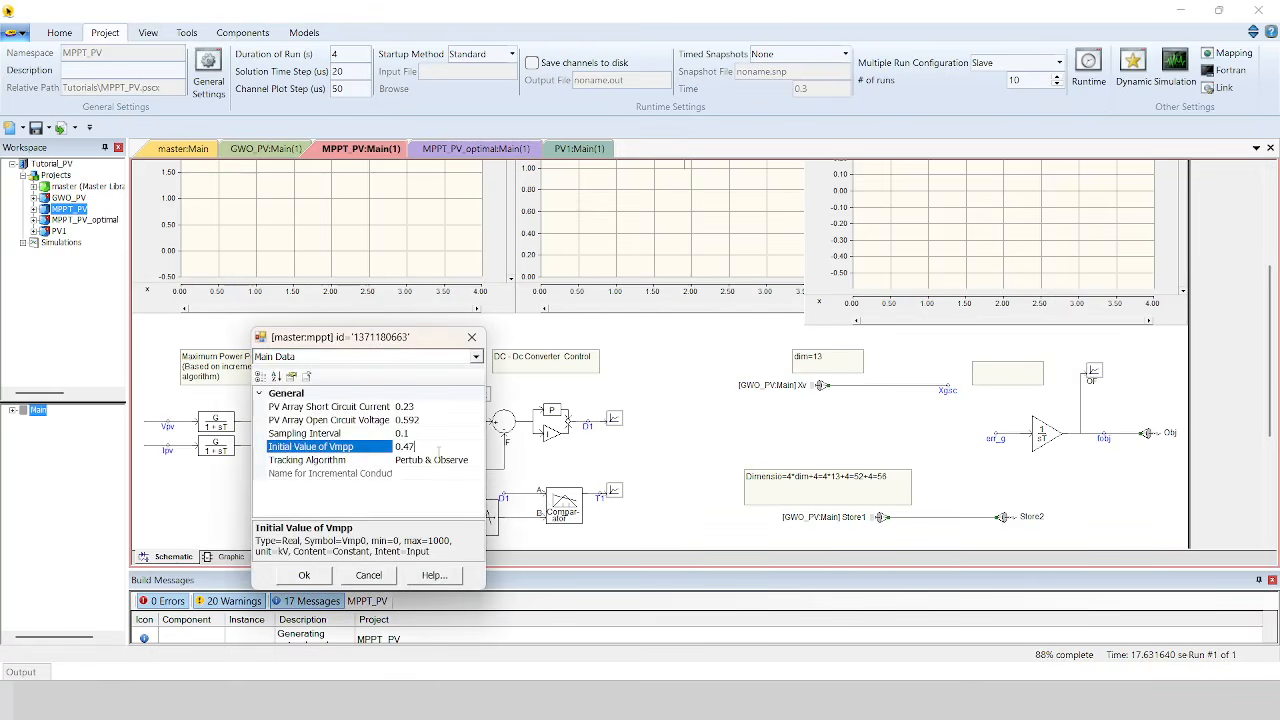
left_click(303, 576)
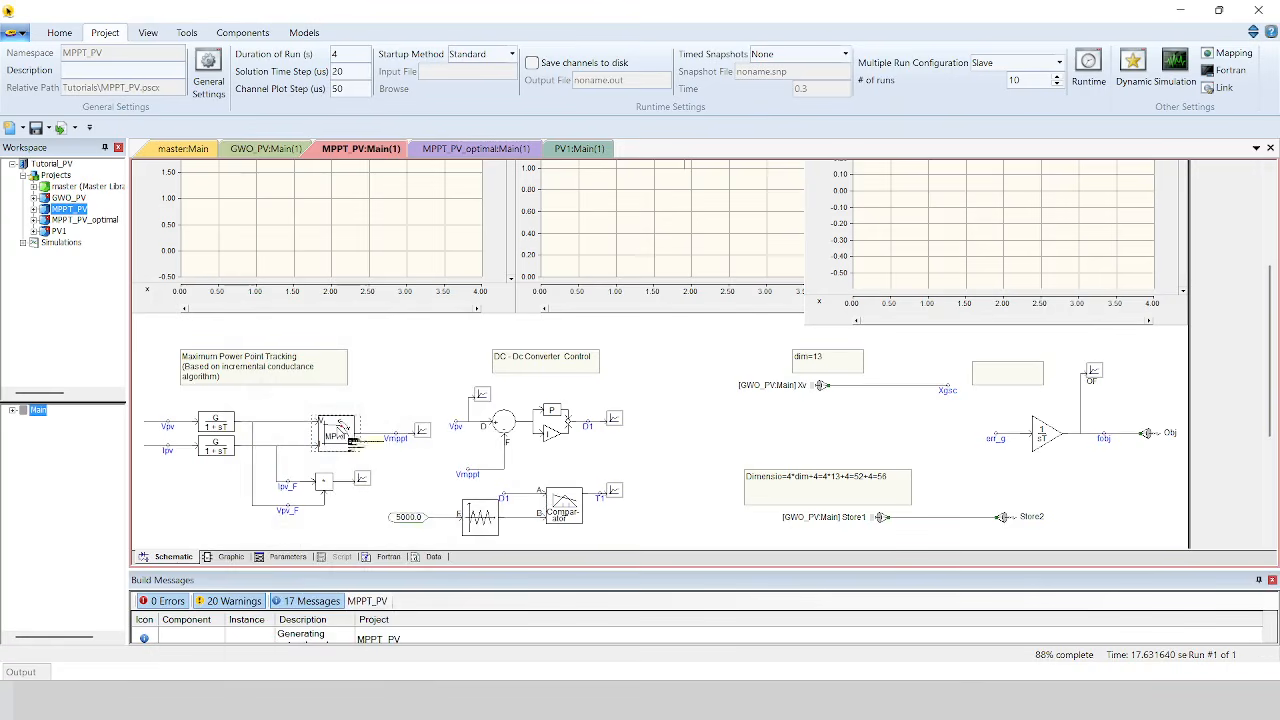
double_click(340, 436)
double_click(451, 444)
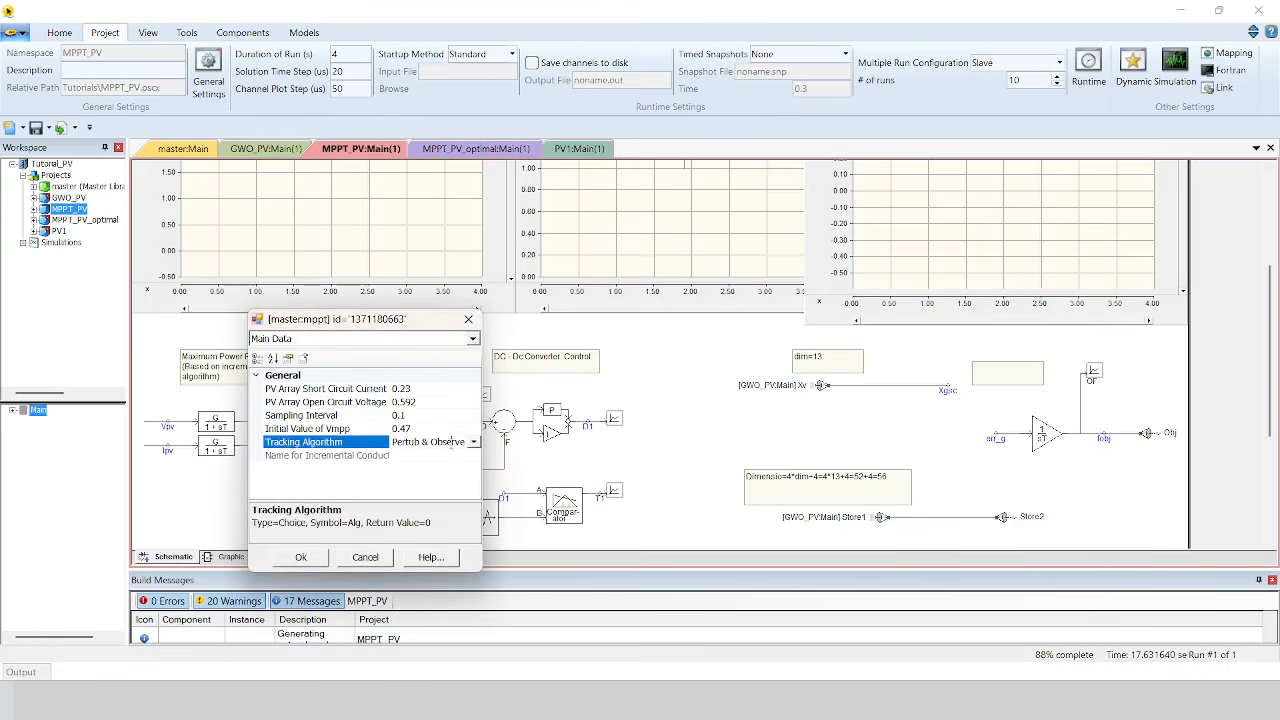
left_click(303, 559)
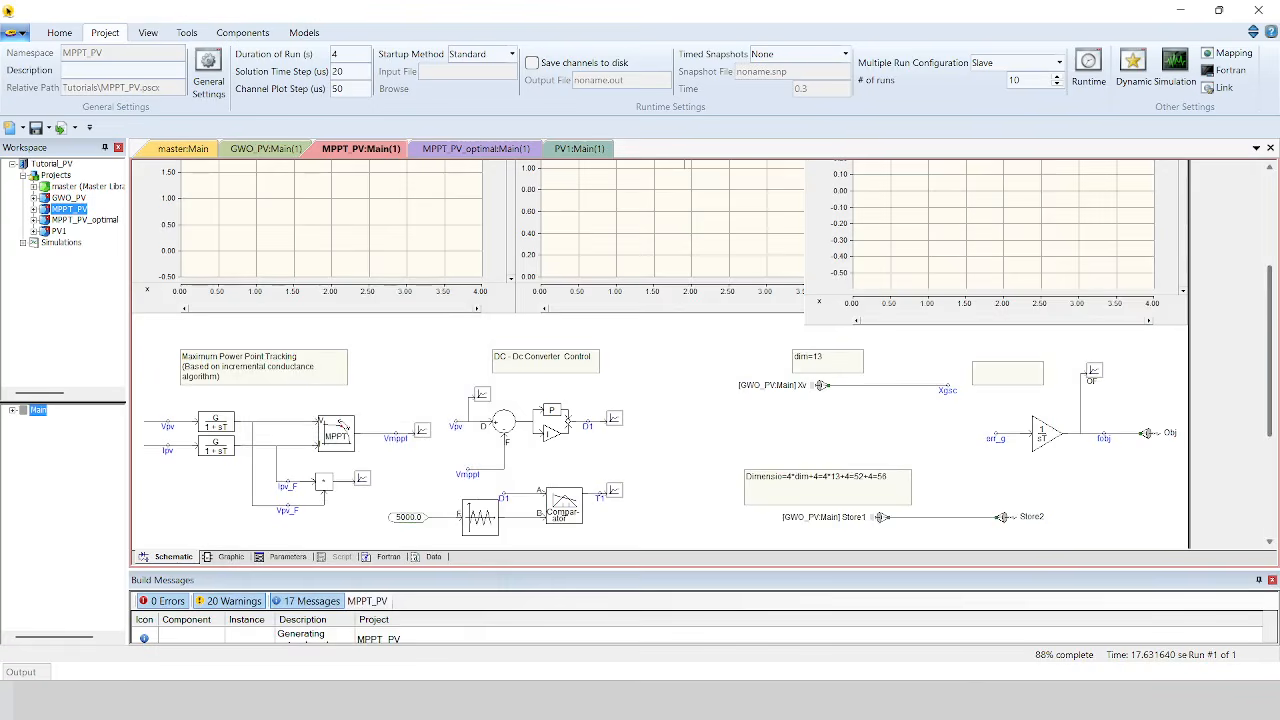
Switch to the PowerPoint slide show and advance to the DC-DC Boost converter slide with the inductor and capacitor sizing.
scroll(1270, 343, "up", 5)
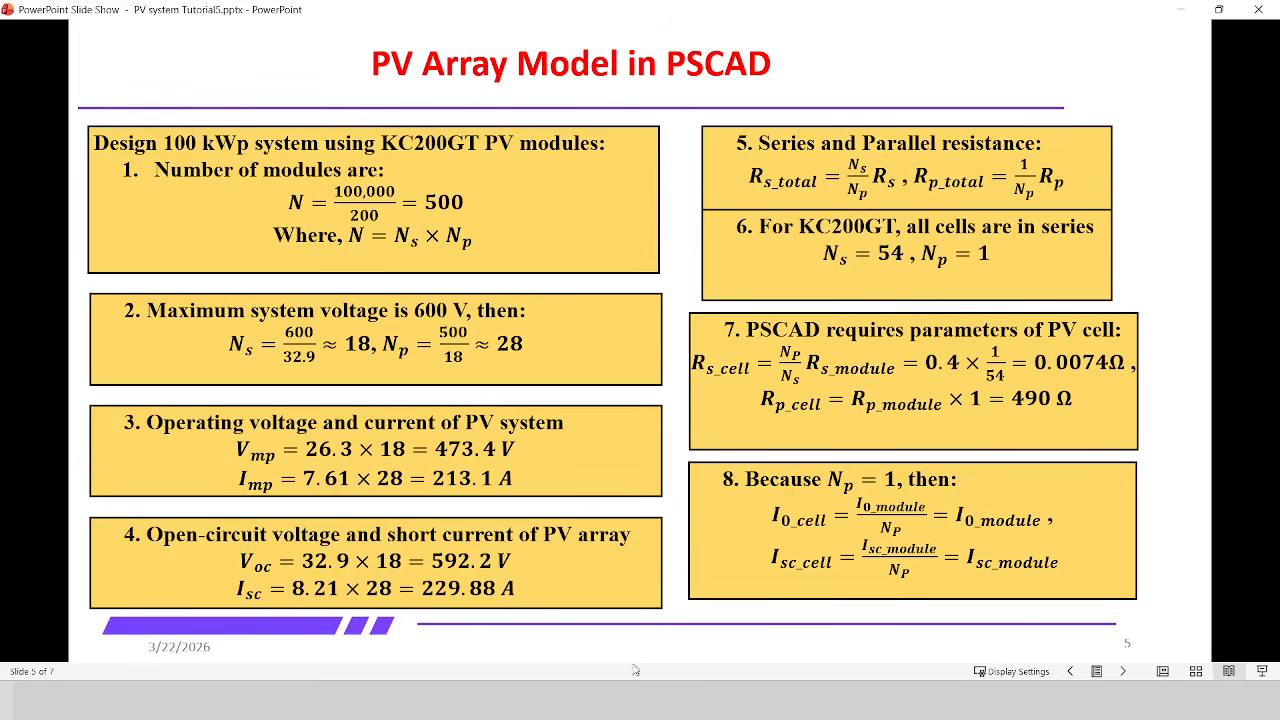
left_click(608, 603)
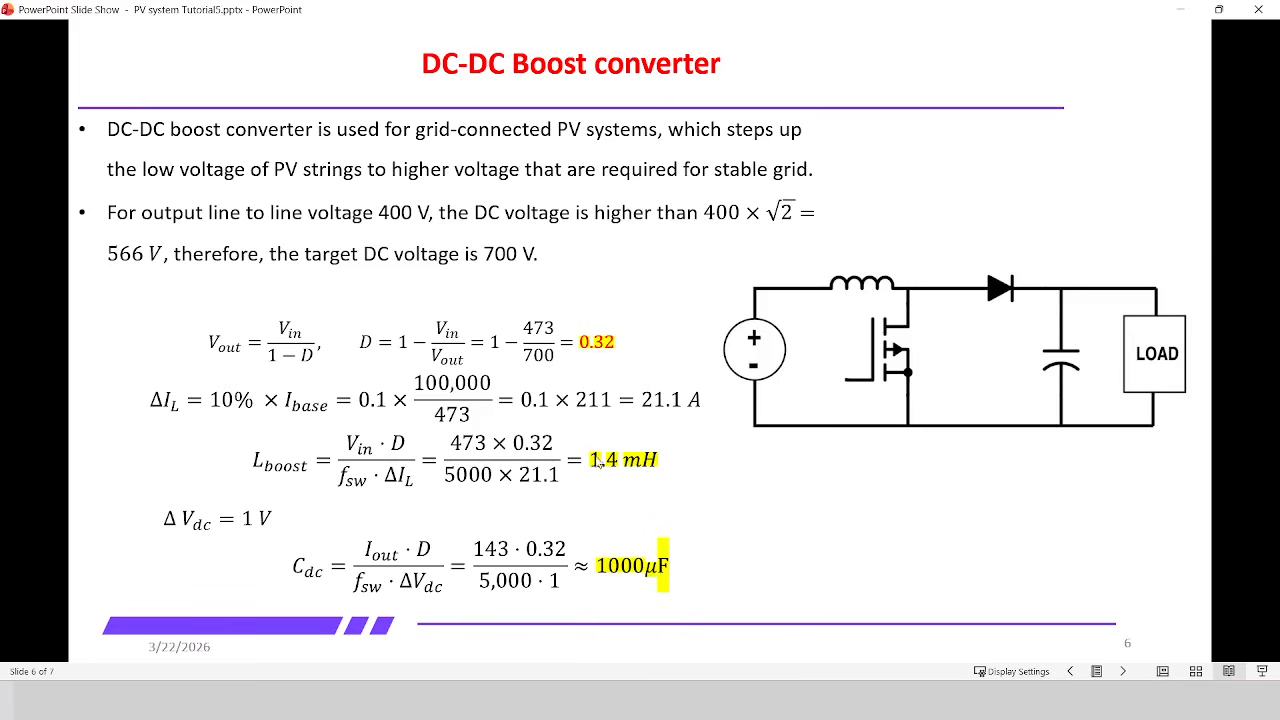
Switch to PSCAD and set the boost converter inductor in MPPT_PV to an inductance of 1.4e-3 H.
mouse_move(690, 700)
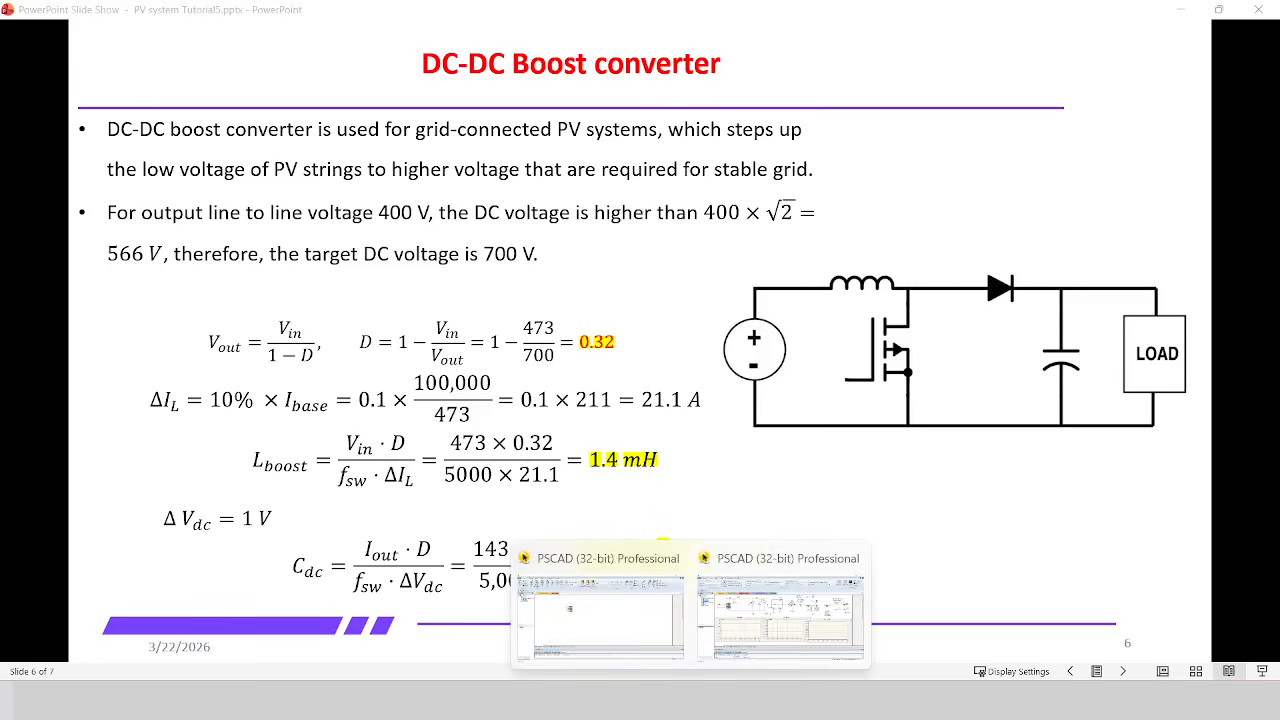
left_click(761, 637)
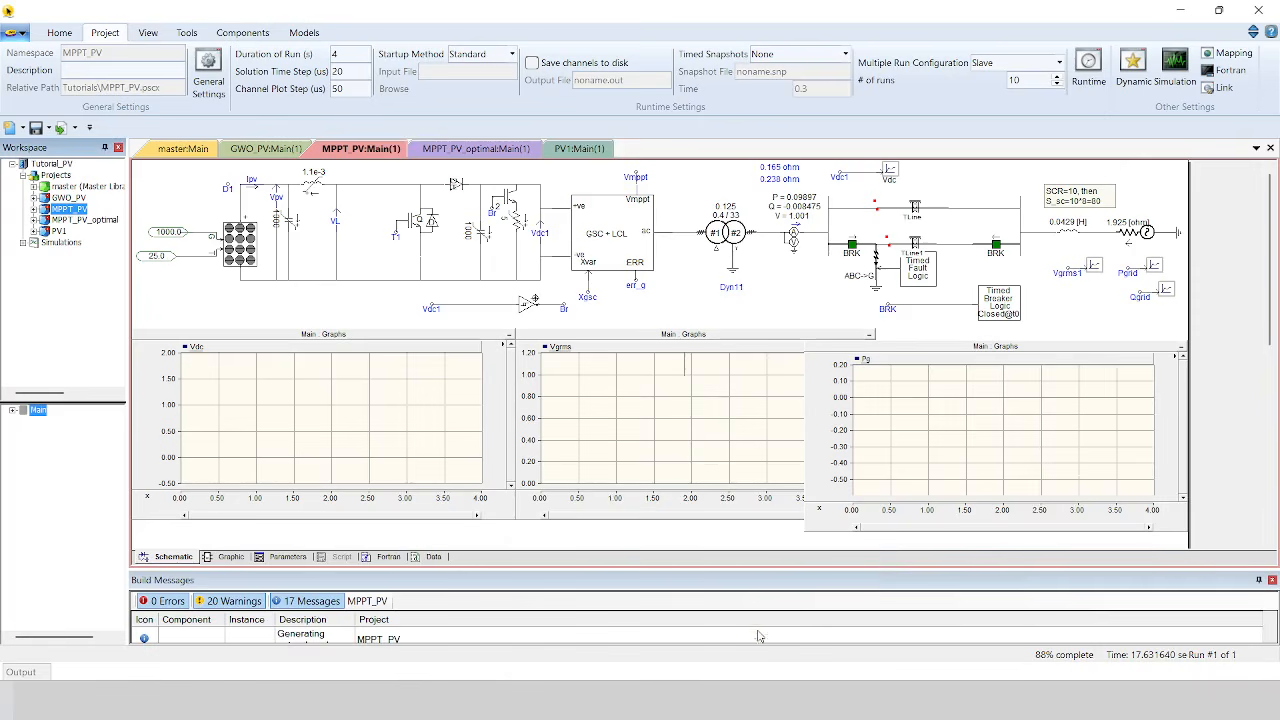
double_click(313, 183)
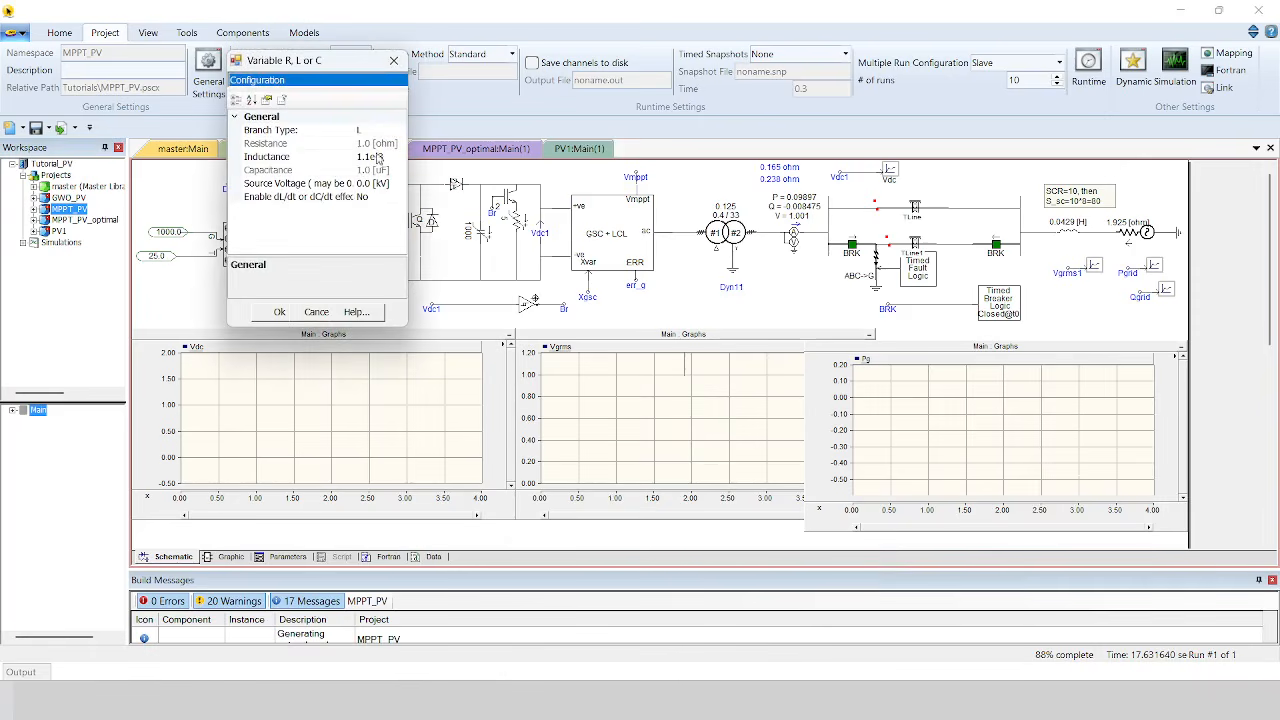
left_click(375, 157)
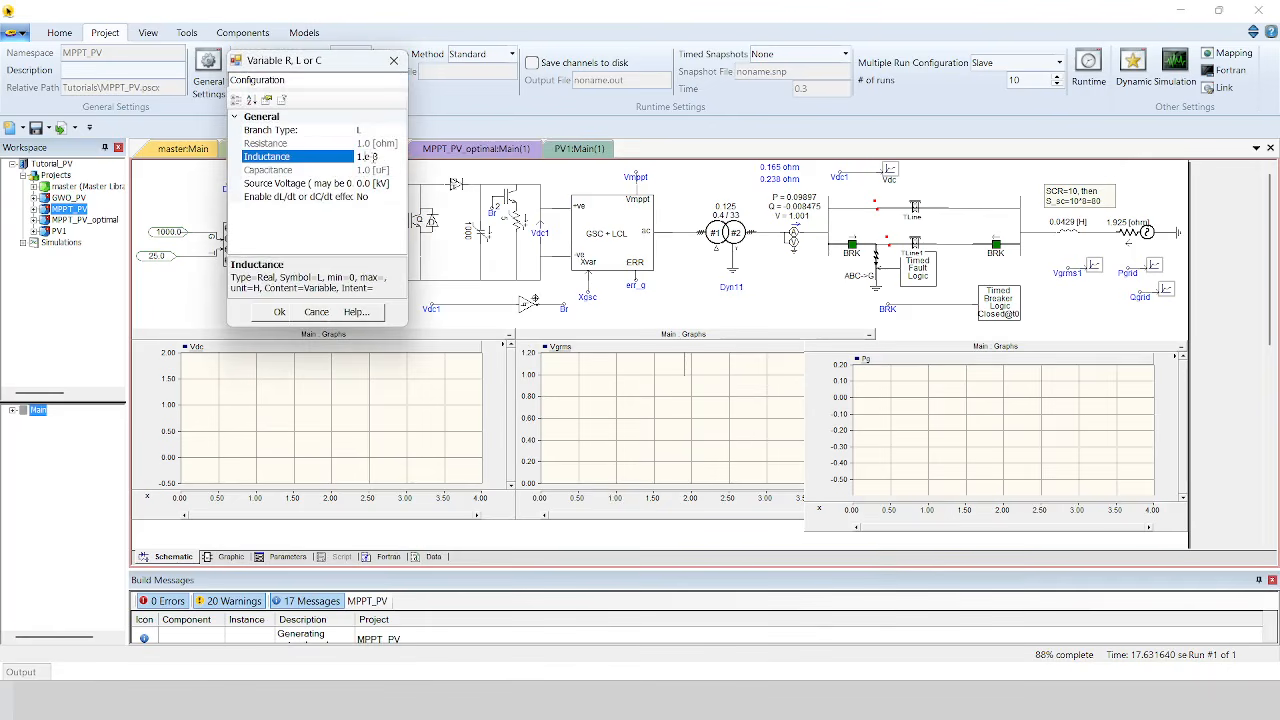
key("Return")
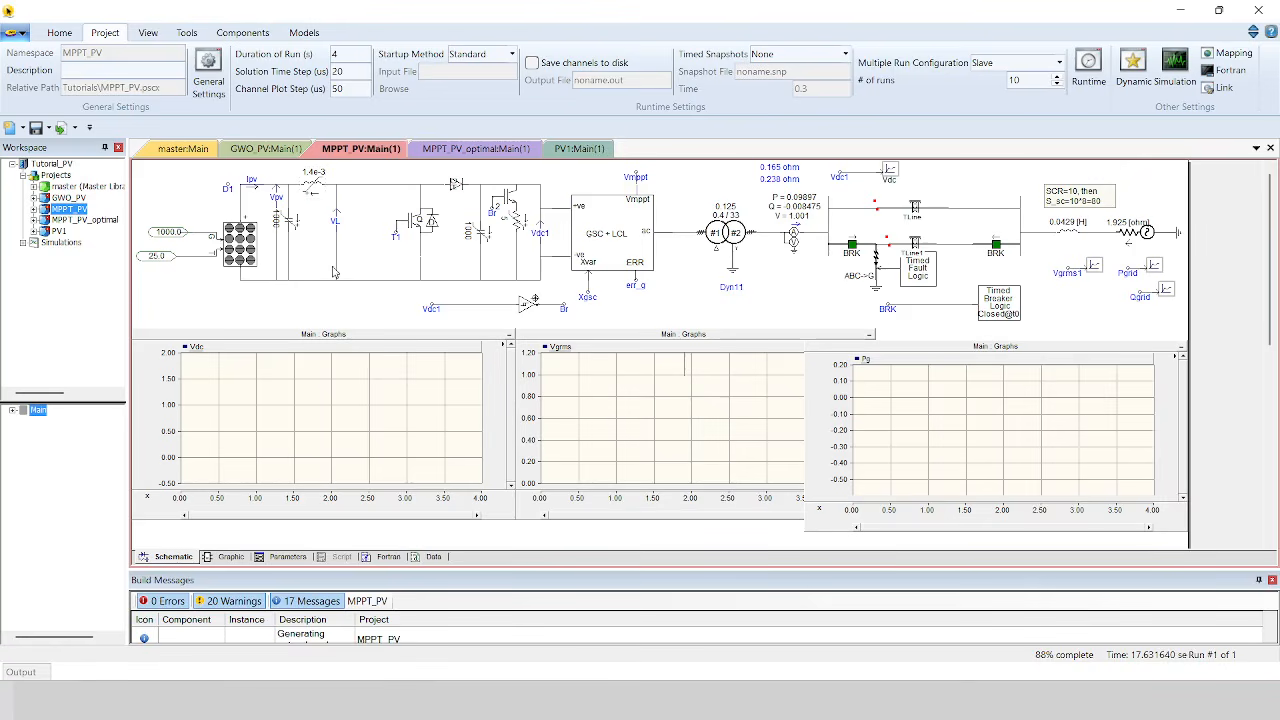
Expand the workspace's simulation sets and run the optimPV set.
double_click(72, 208)
left_click(91, 197)
left_click_drag(123, 199, 92, 204)
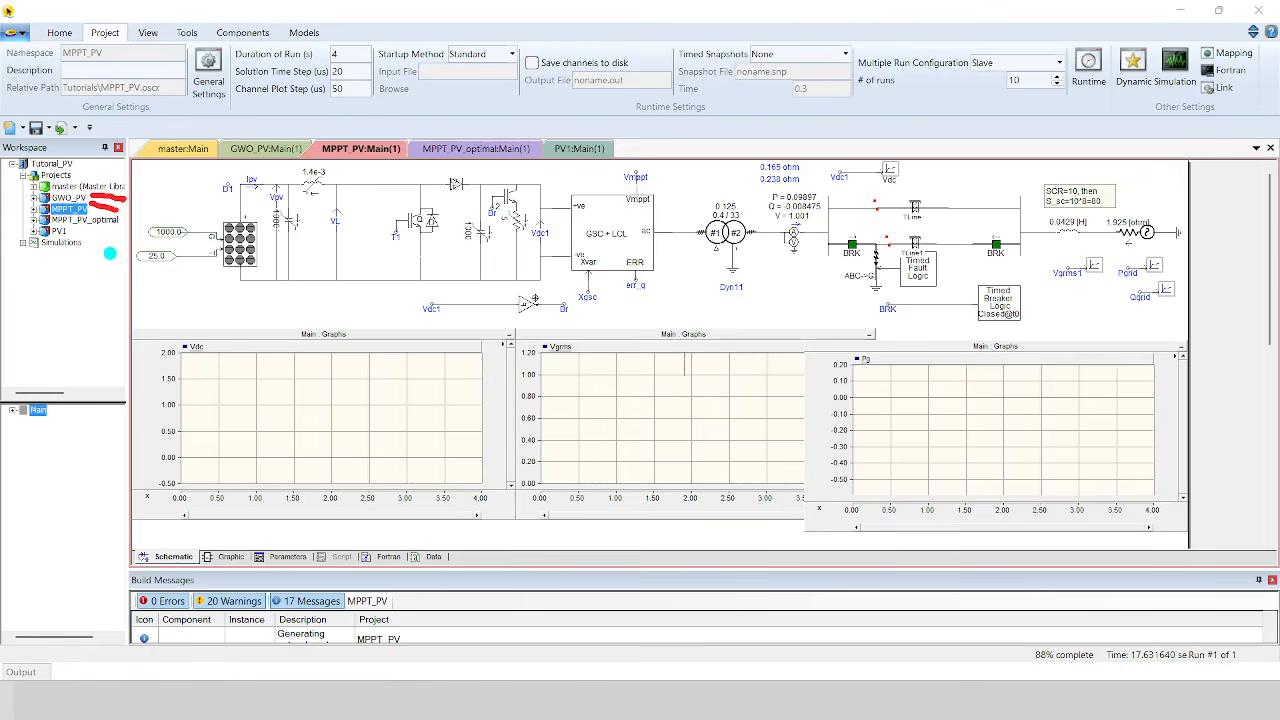
left_click_drag(130, 240, 95, 242)
left_click(24, 243)
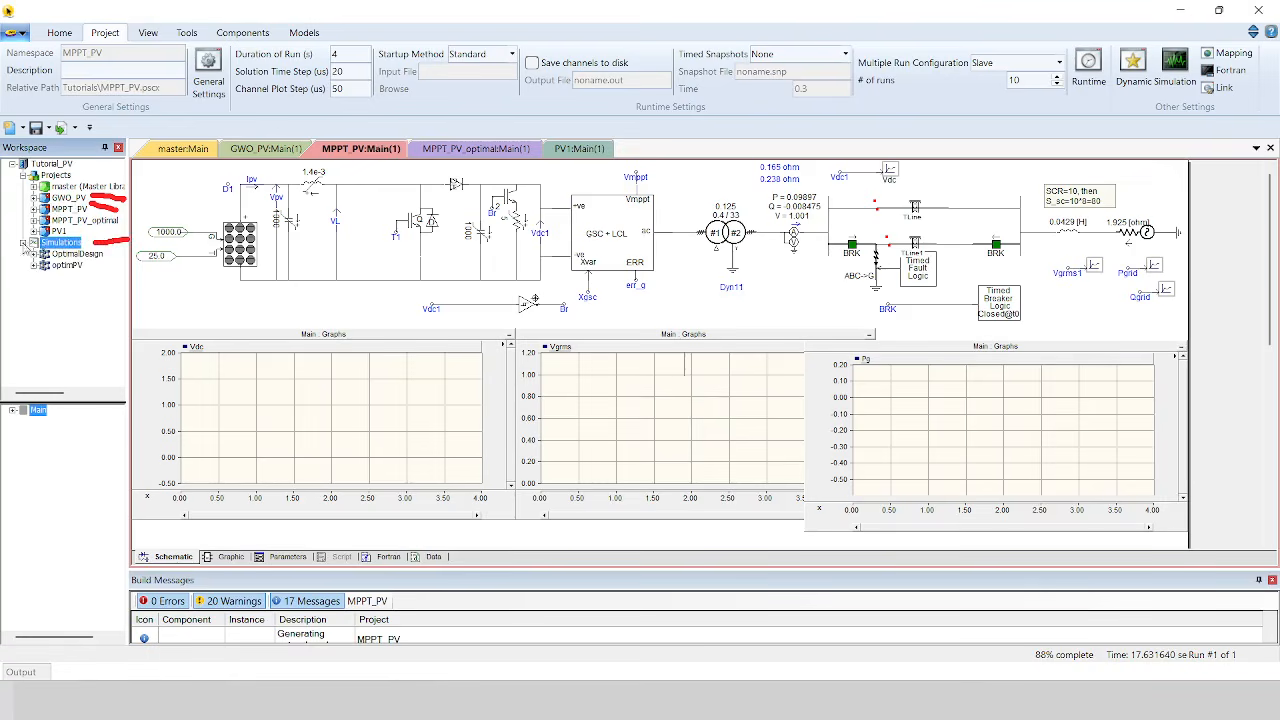
left_click(58, 267)
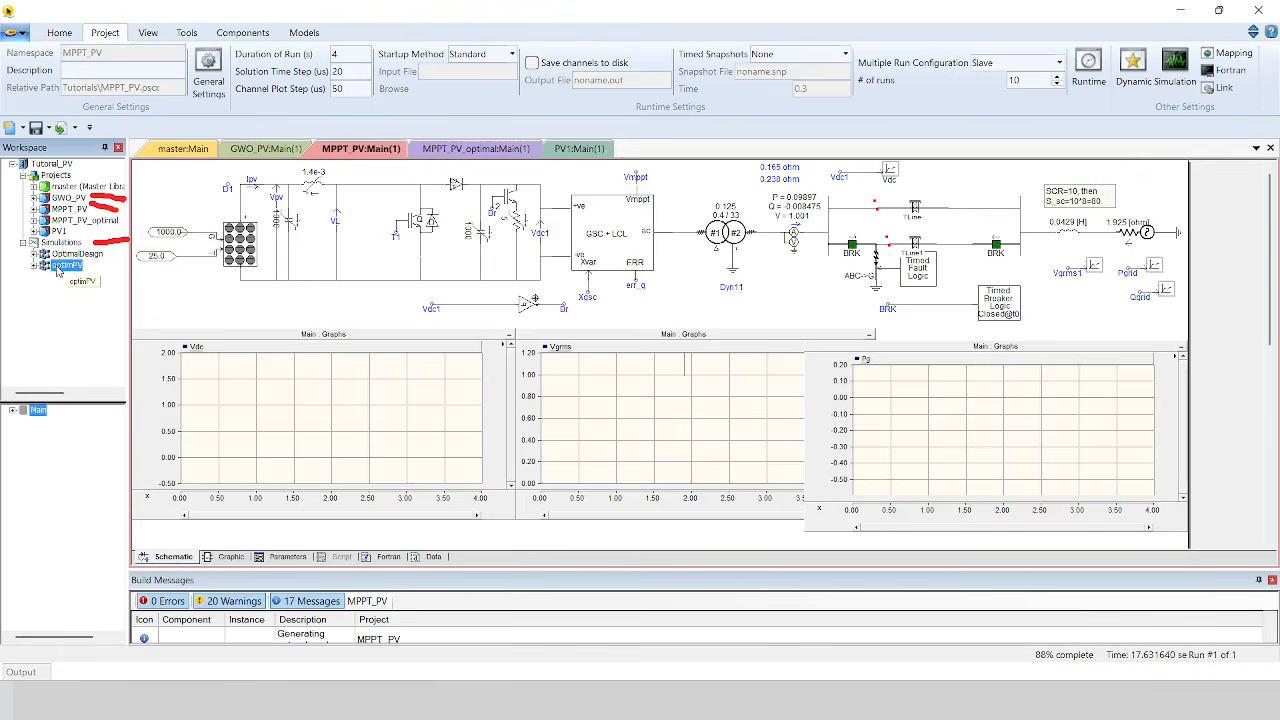
left_click_drag(118, 275, 166, 277)
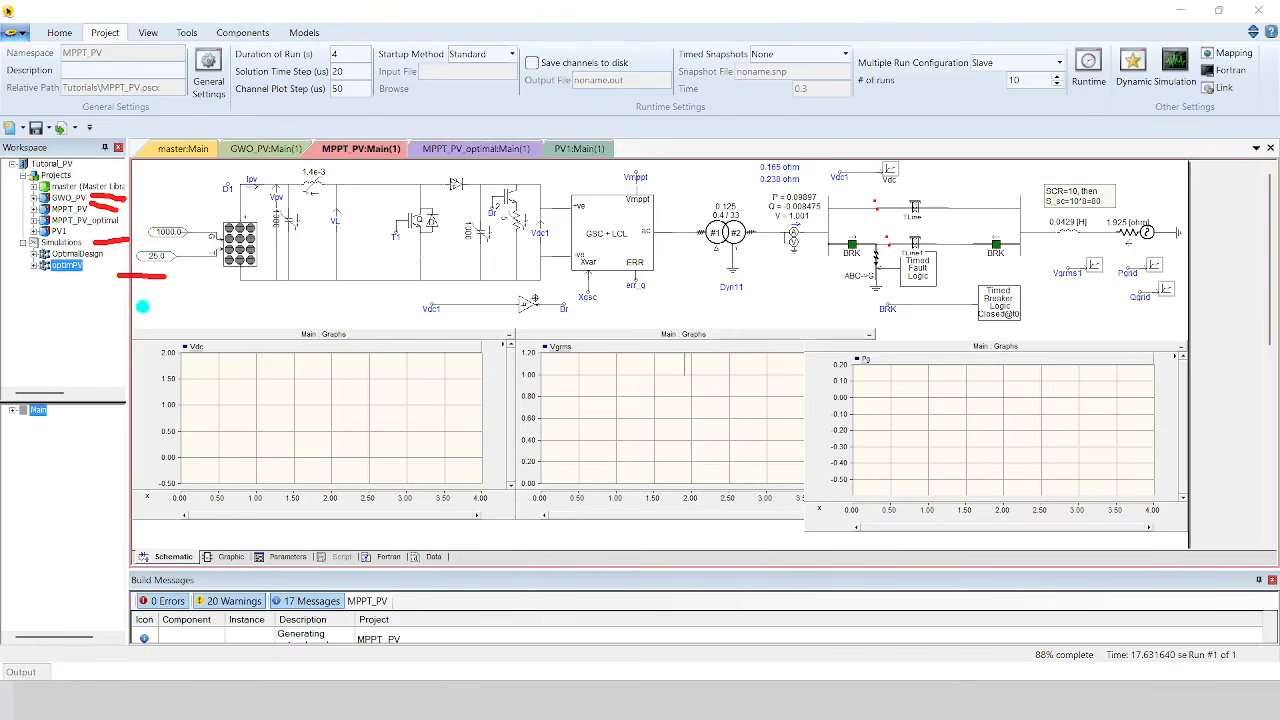
right_click(58, 268)
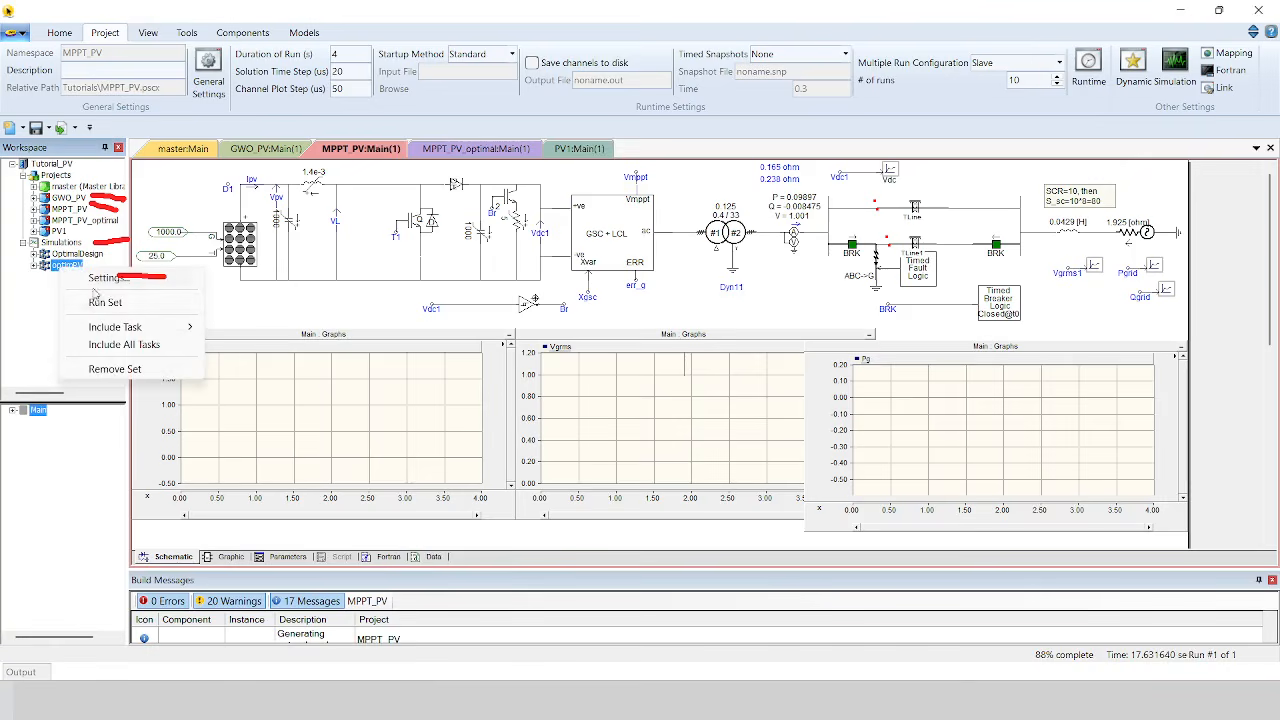
left_click(113, 303)
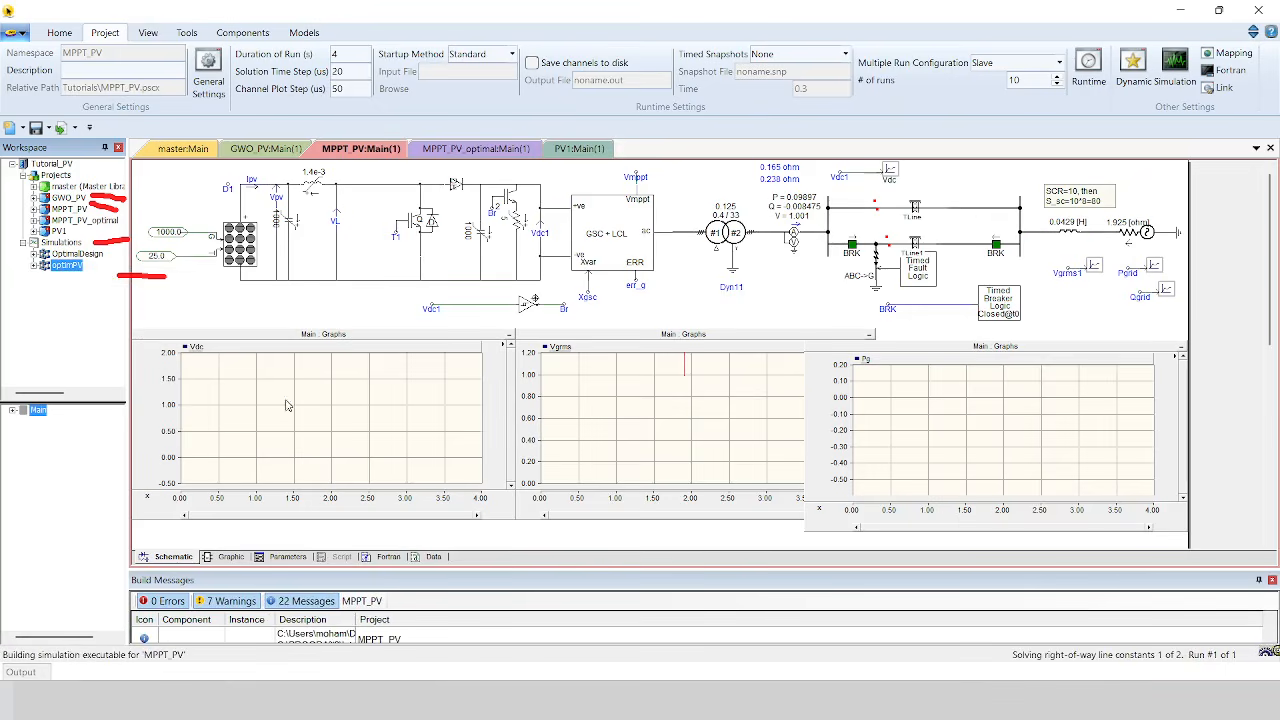
While the set runs, inspect the traces of the GWO_PV Xbest graph and view the MPPT_PV schematic and graphs.
left_click(76, 210)
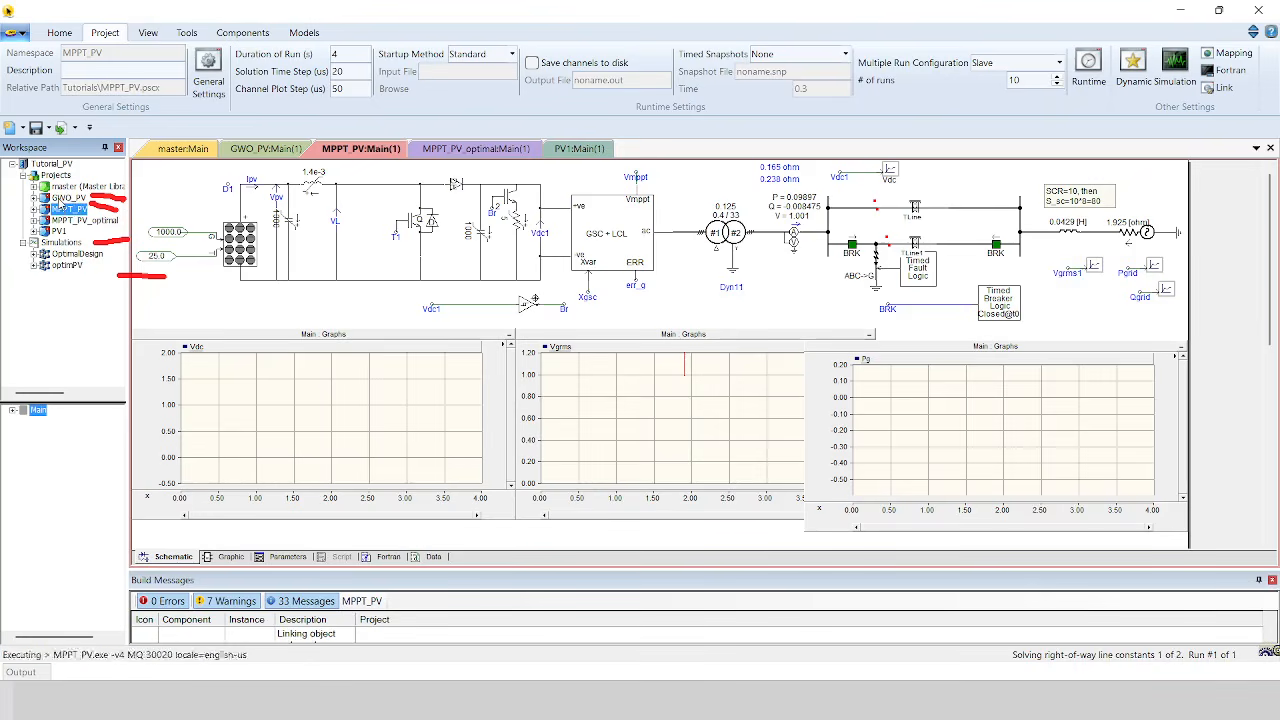
left_click(62, 199)
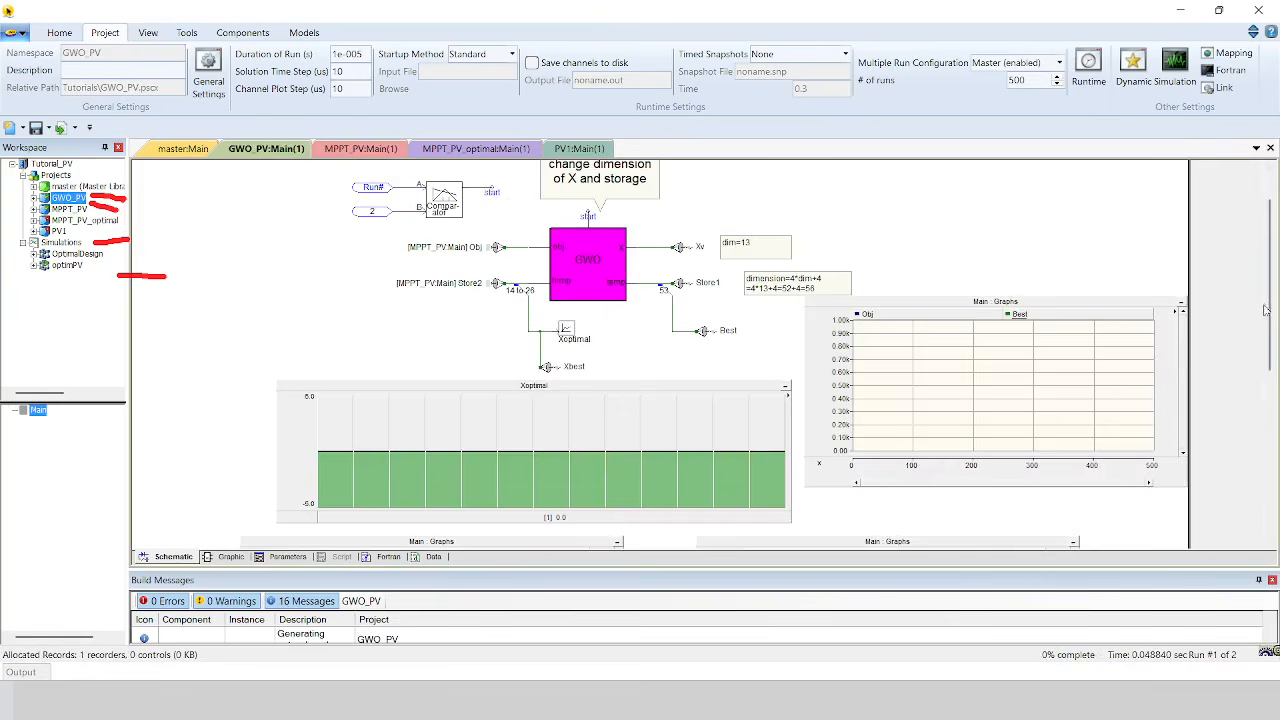
scroll(397, 375, "down", 3)
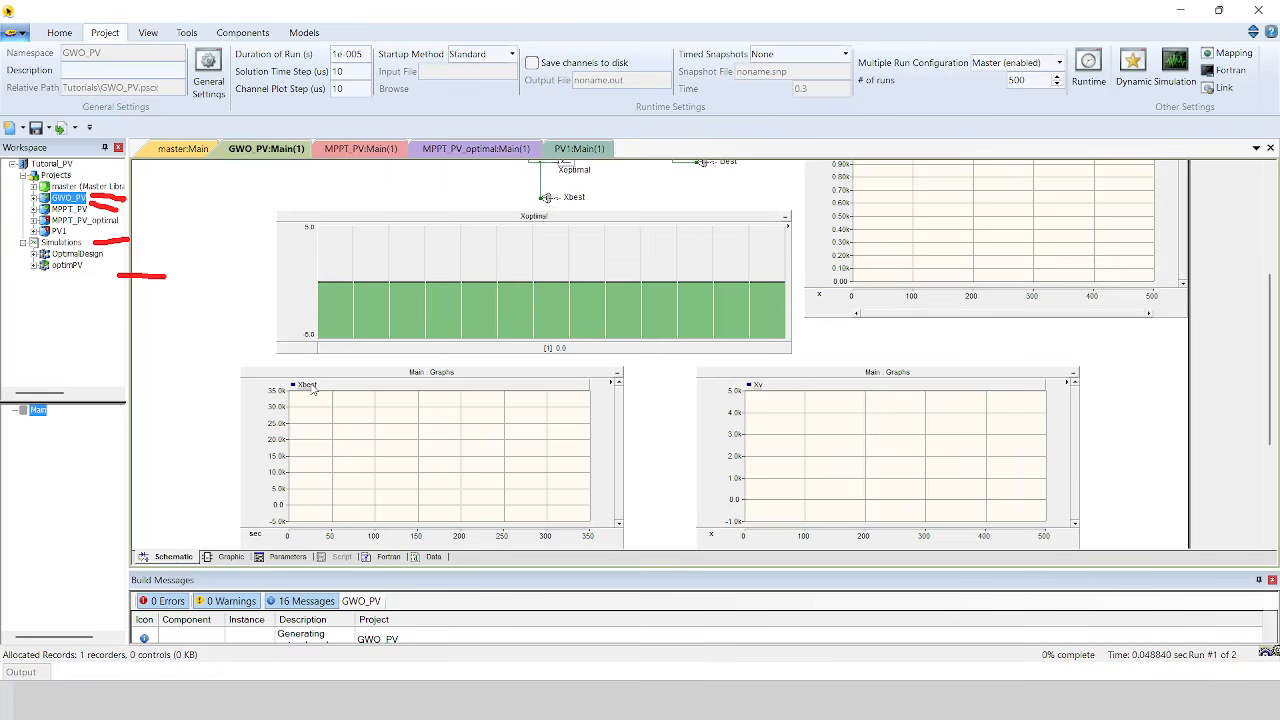
mouse_move(313, 391)
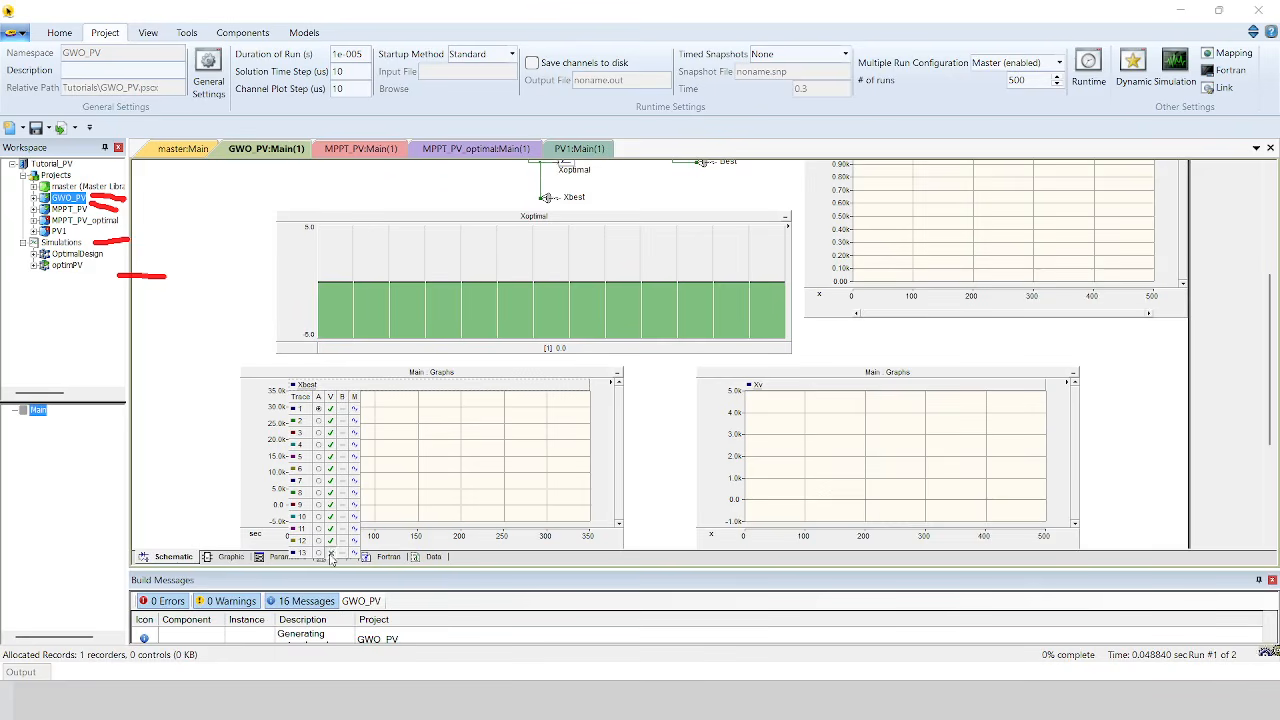
left_click(436, 446)
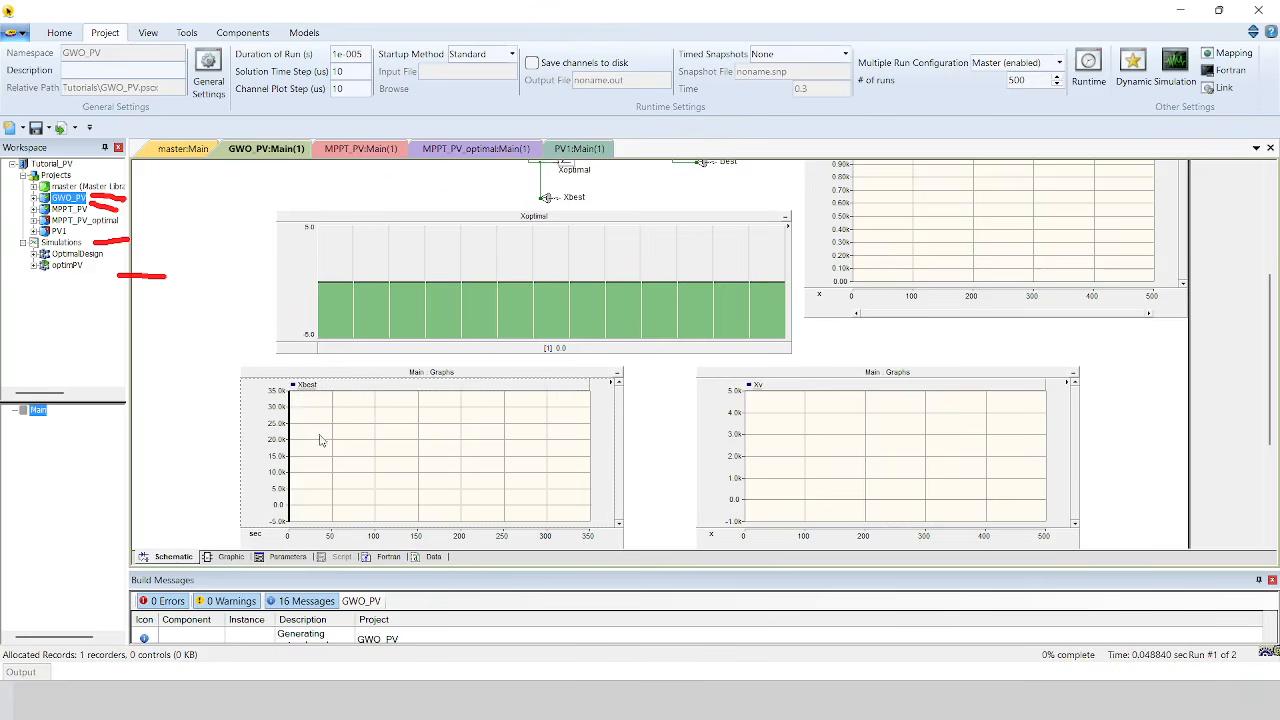
double_click(88, 210)
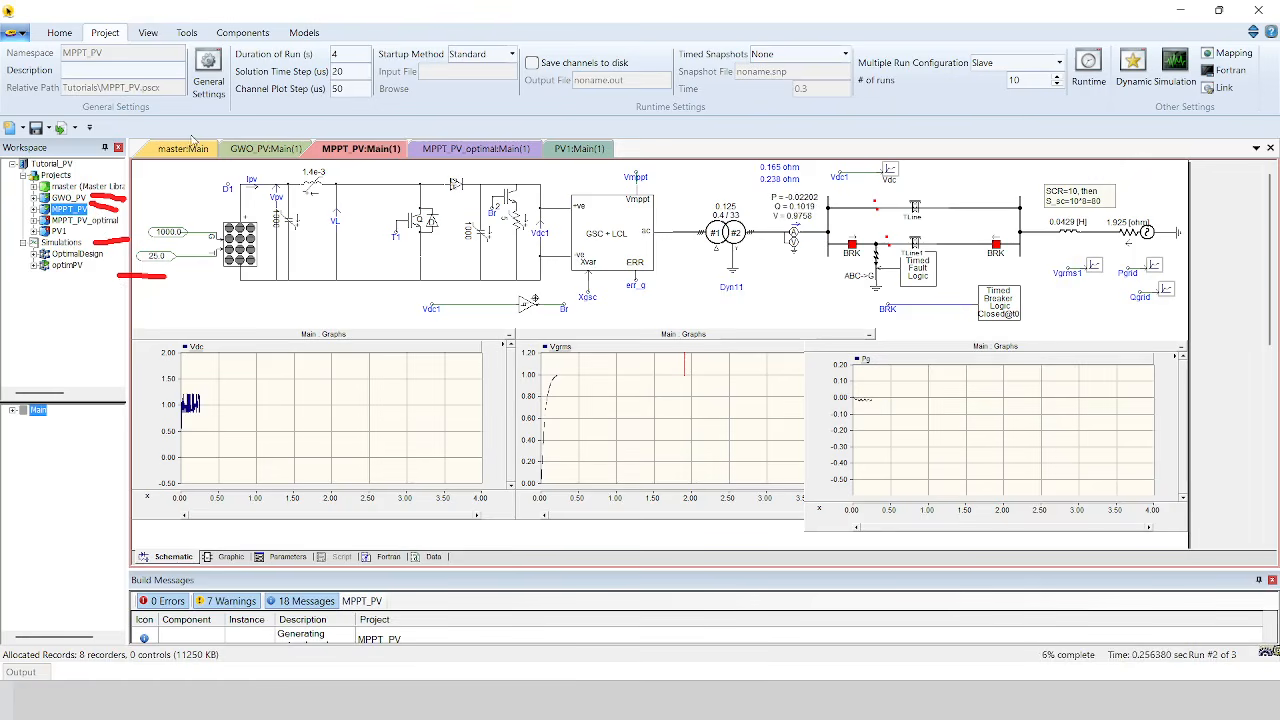
In GWO_PV, look up the Xbest graph's clipboard data options, and start Excel with a blank workbook.
left_click(80, 198)
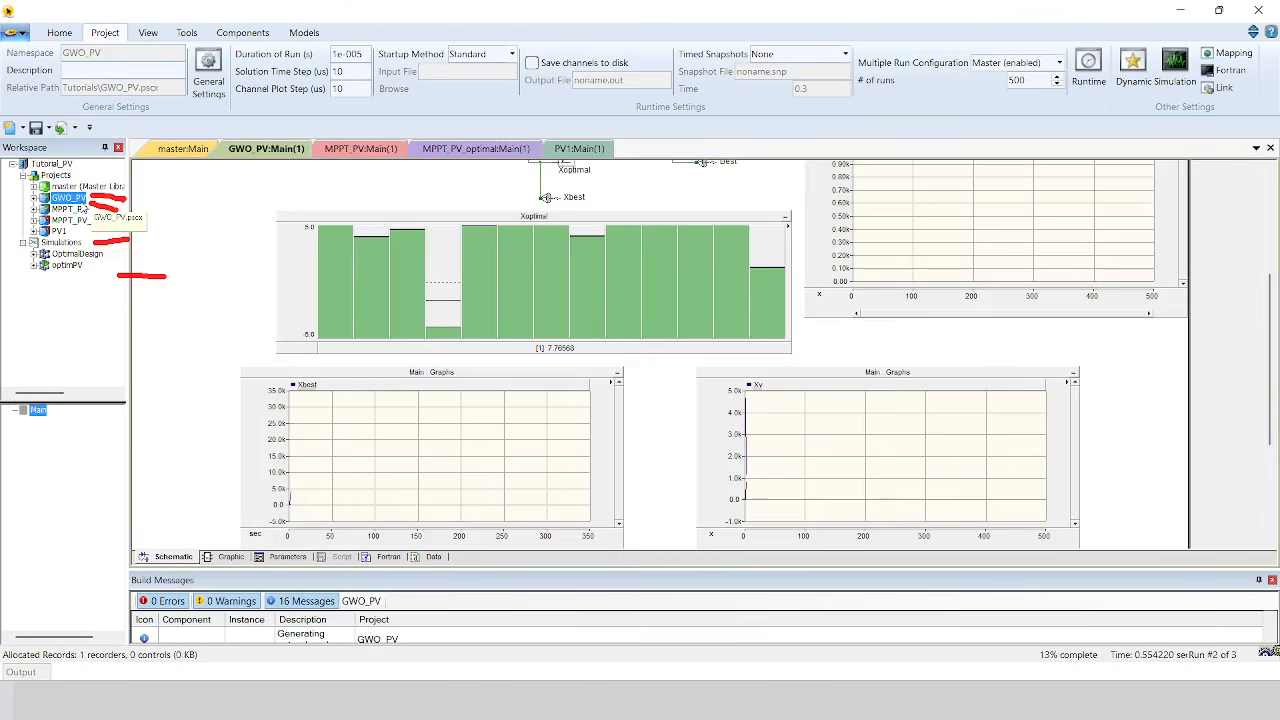
right_click(315, 472)
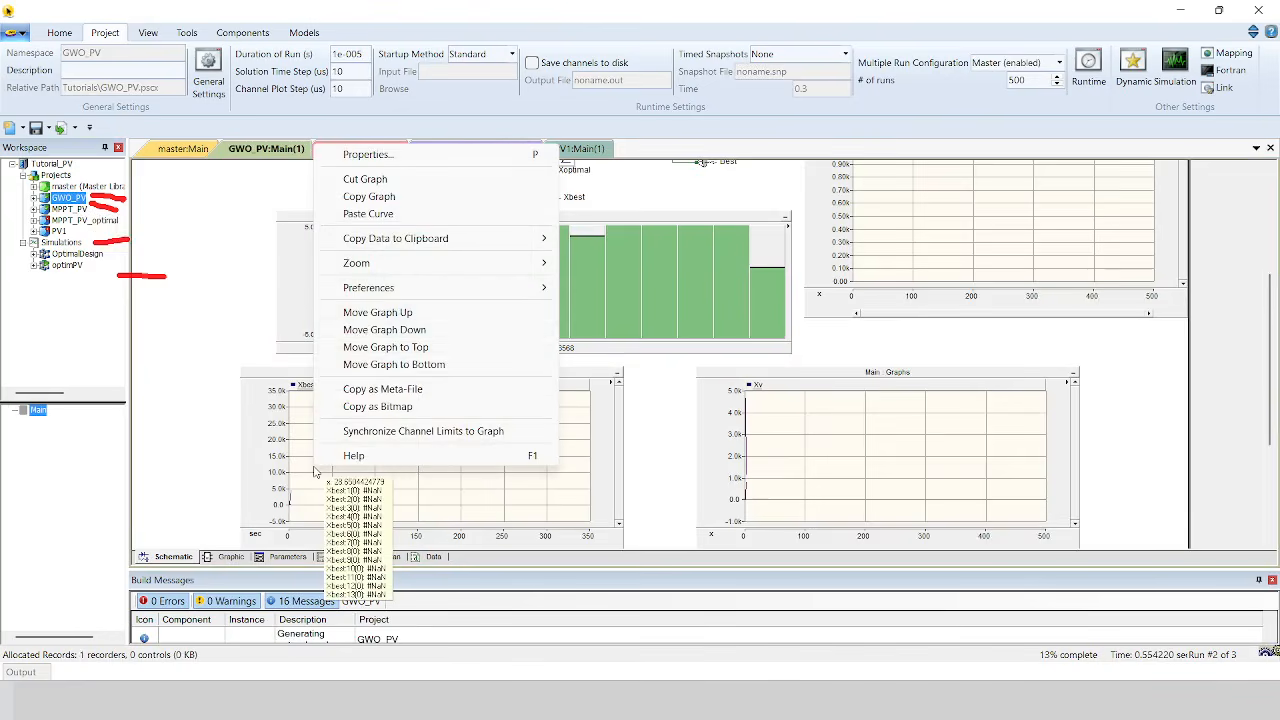
mouse_move(475, 244)
key("super+s")
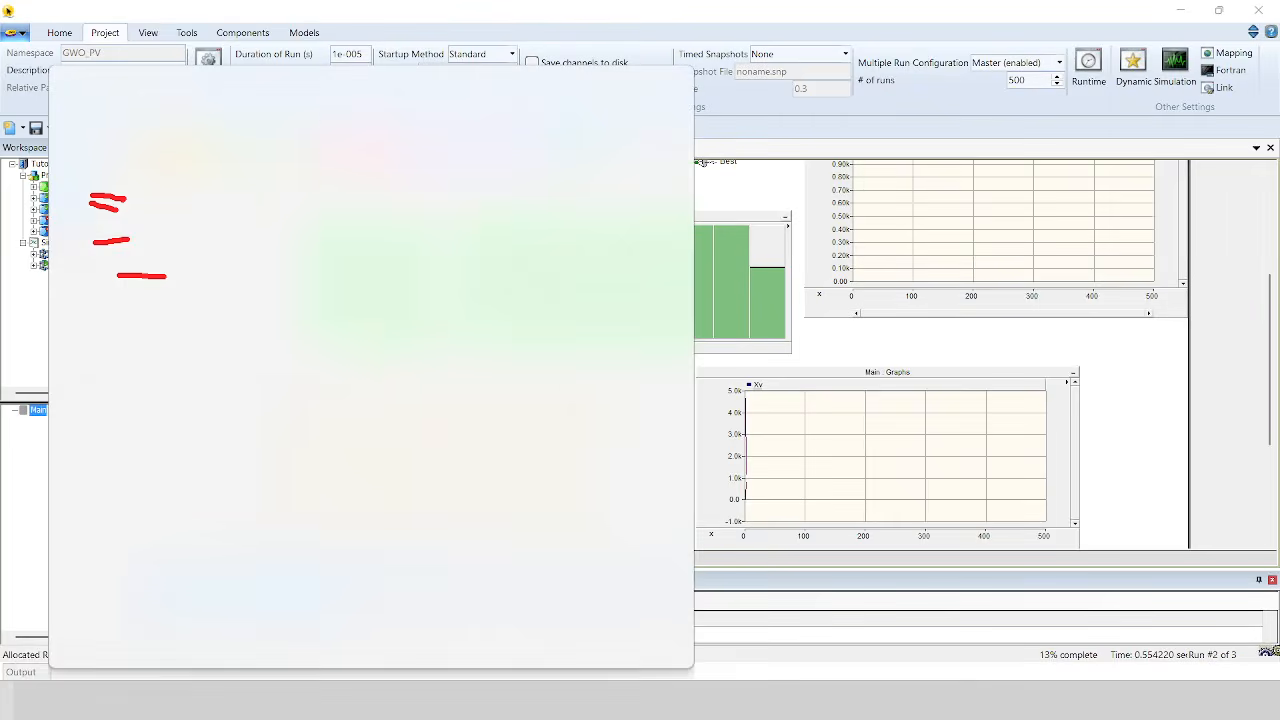
type("e")
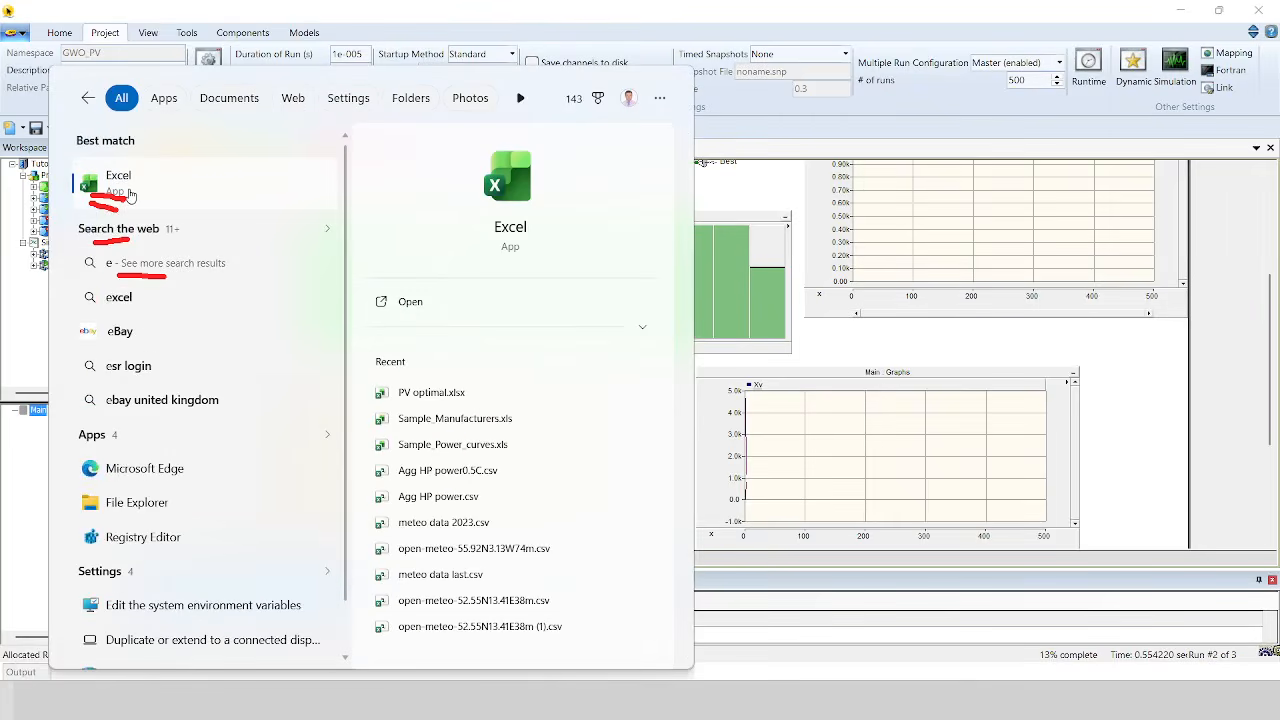
left_click(129, 195)
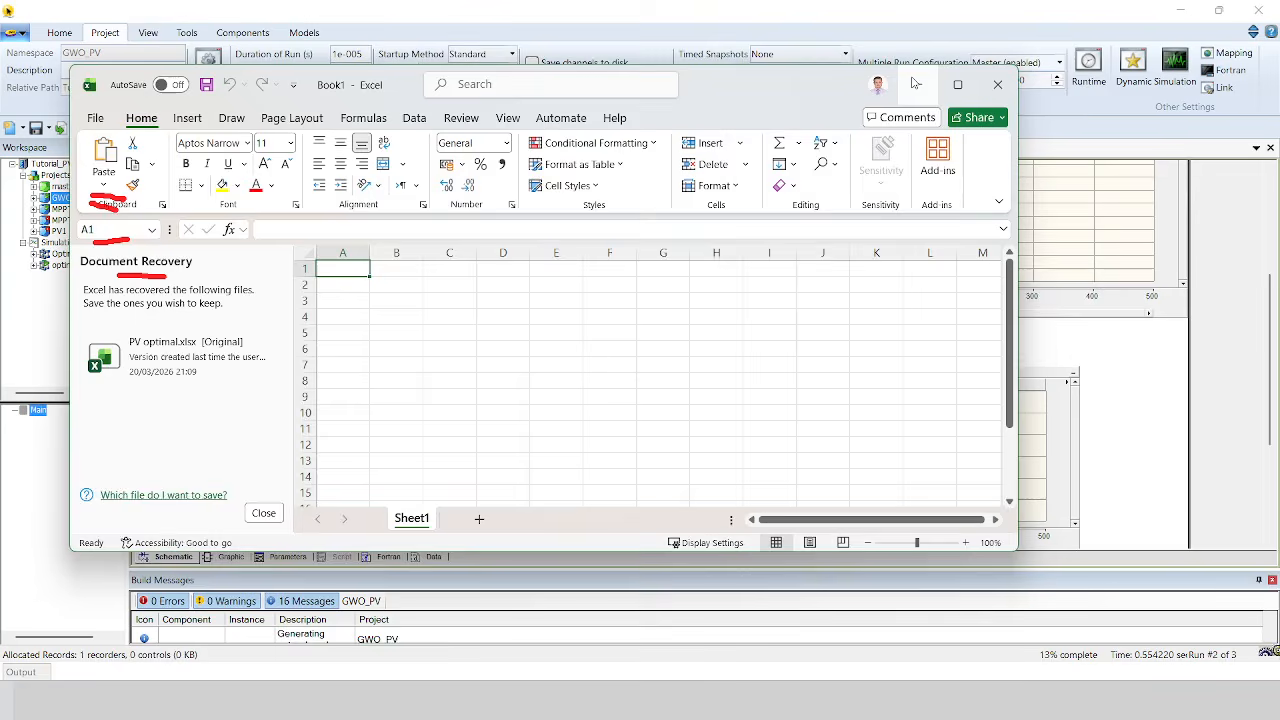
Return to GWO_PV in PSCAD and copy all of the Xbest graph's data to the clipboard.
left_click(917, 84)
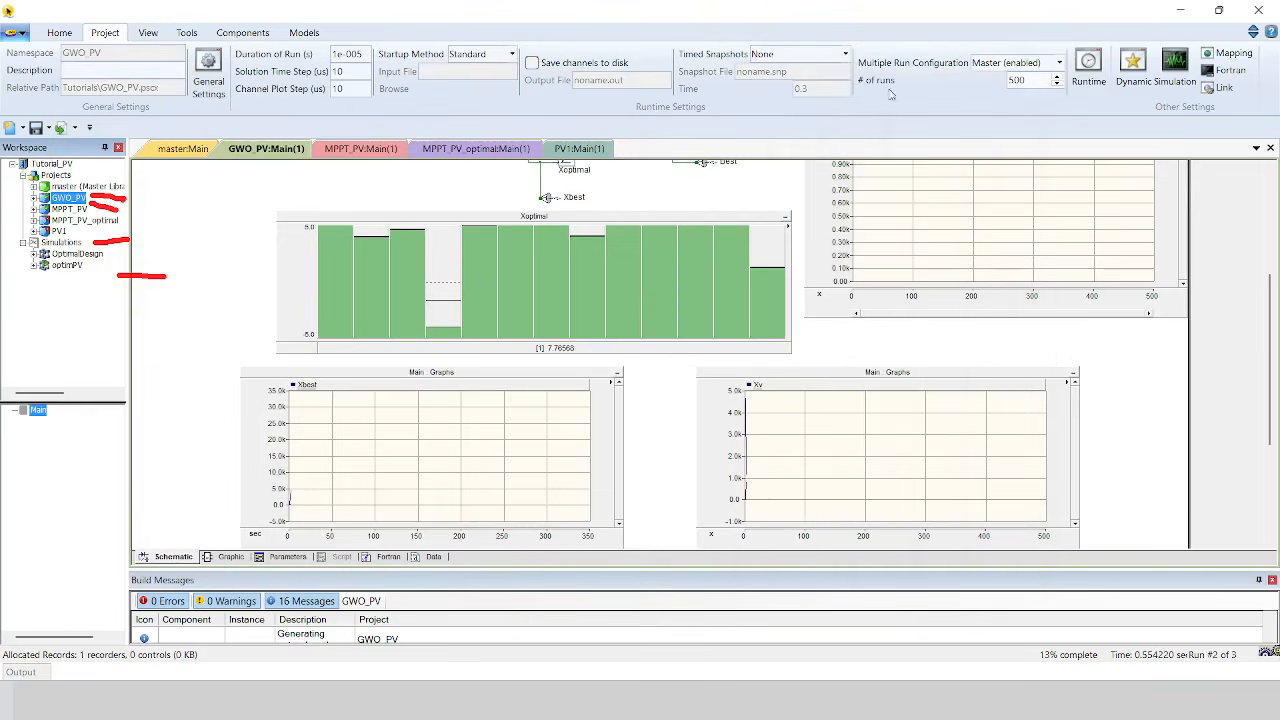
right_click(311, 447)
mouse_move(531, 221)
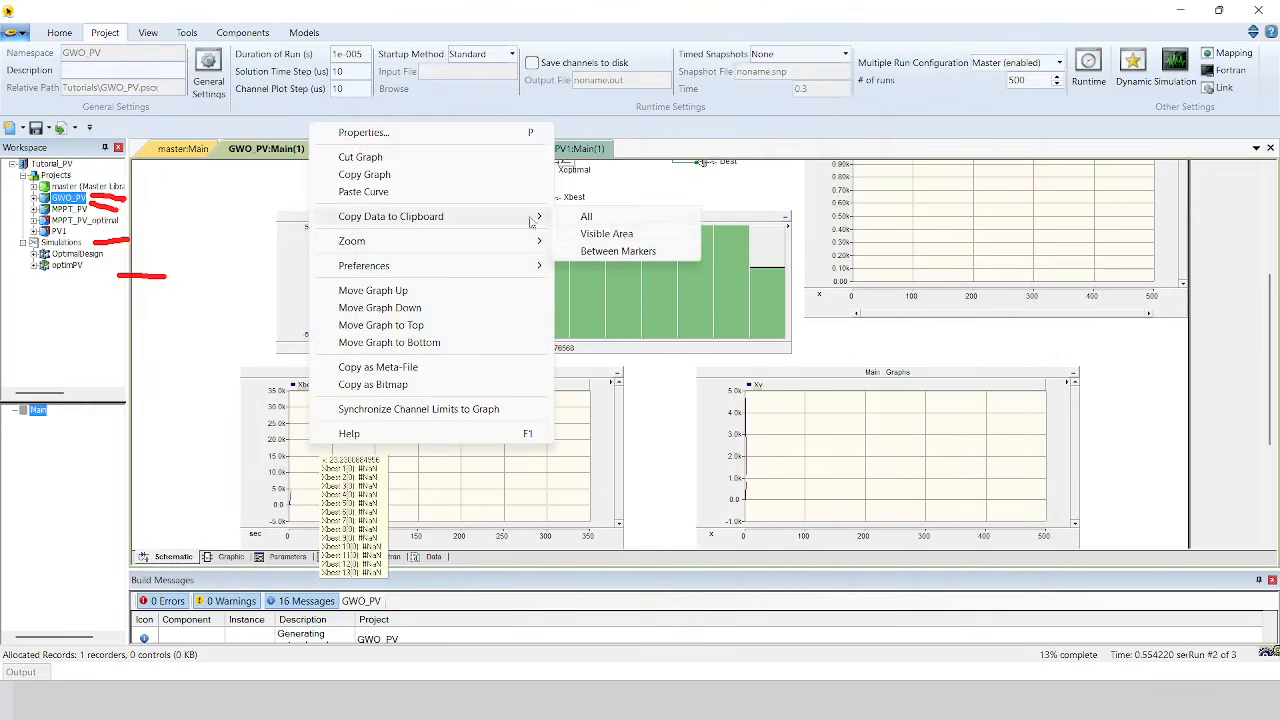
left_click(623, 222)
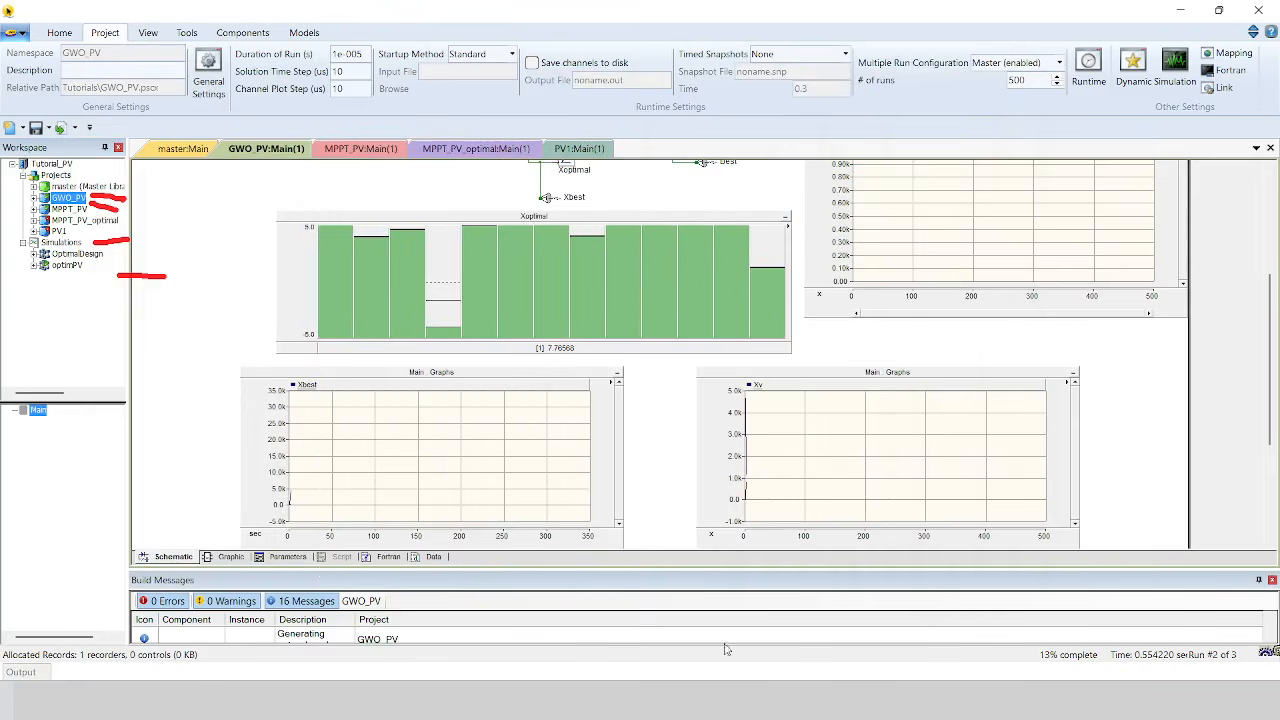
Switch to the blank Excel workbook and paste the copied Xbest data at cell A1 in Csv format.
key("alt+Tab")
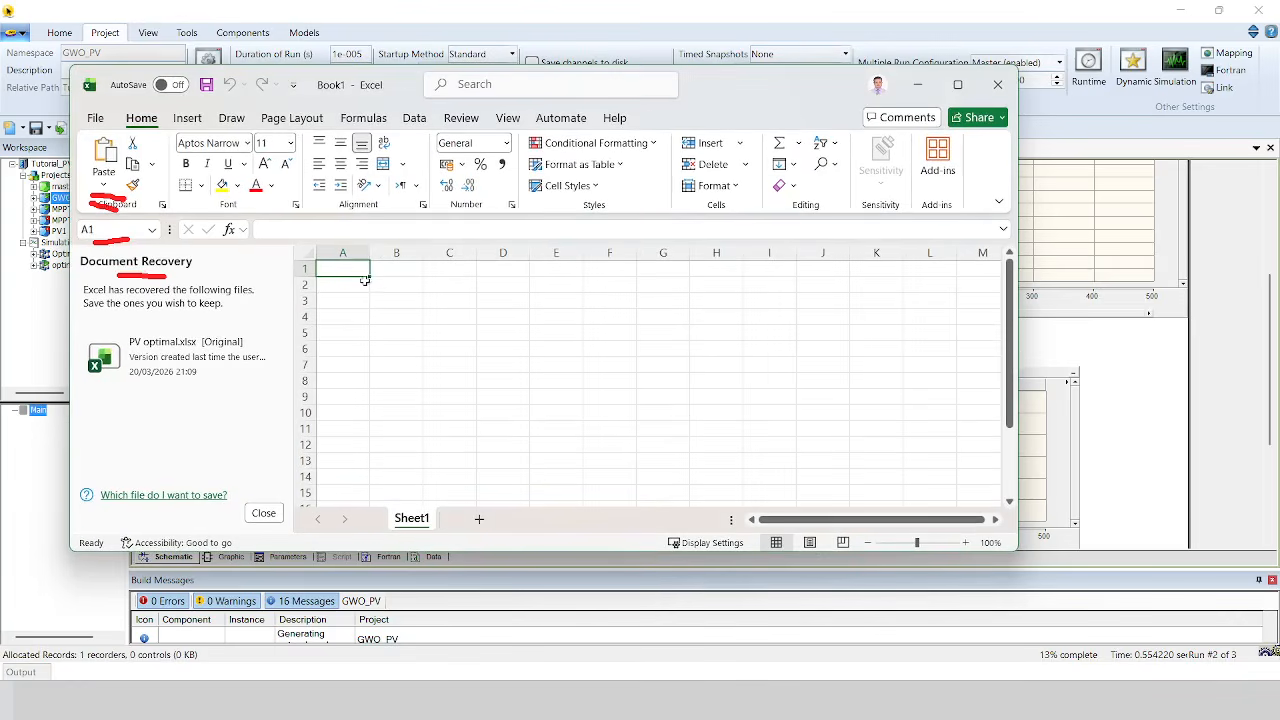
right_click(362, 271)
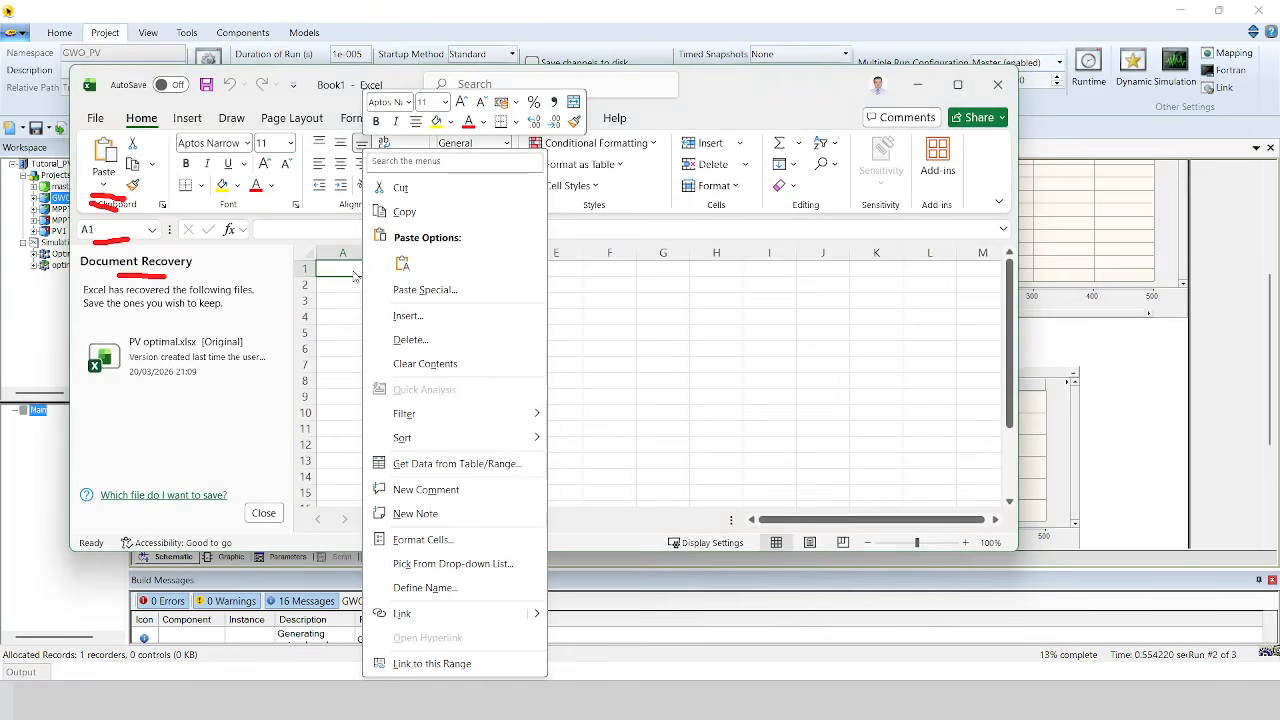
left_click(425, 289)
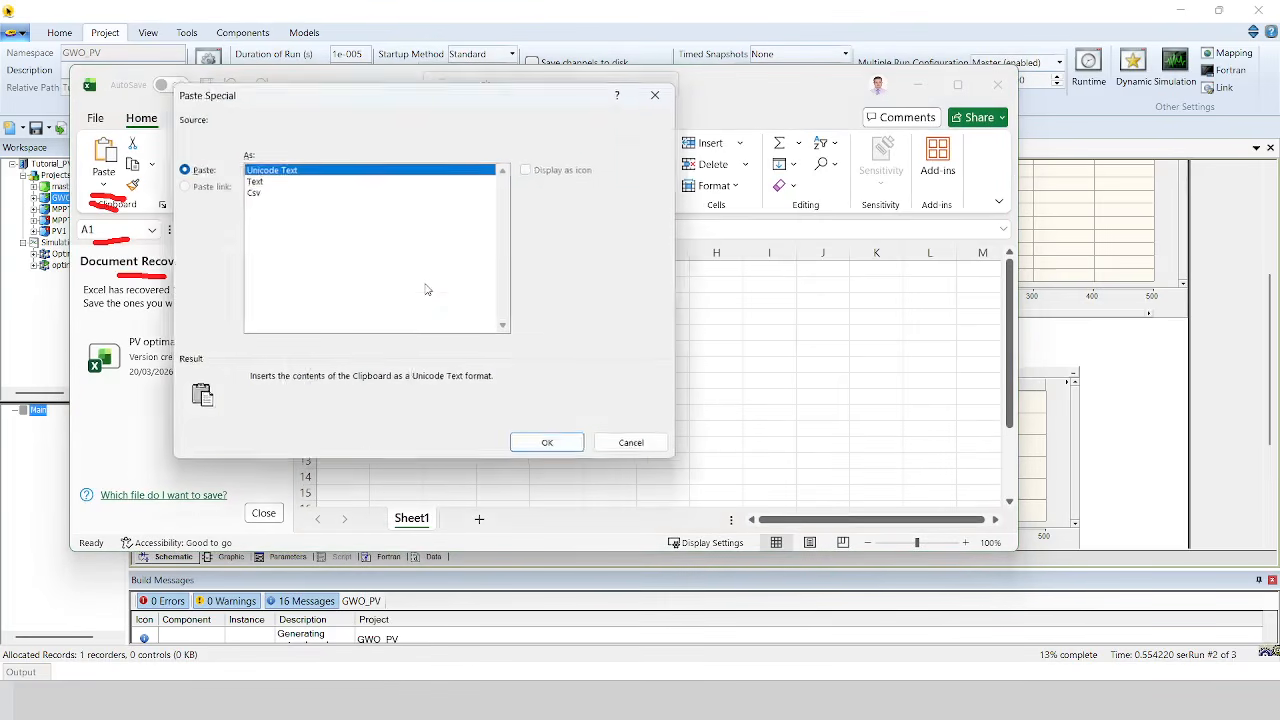
left_click(252, 194)
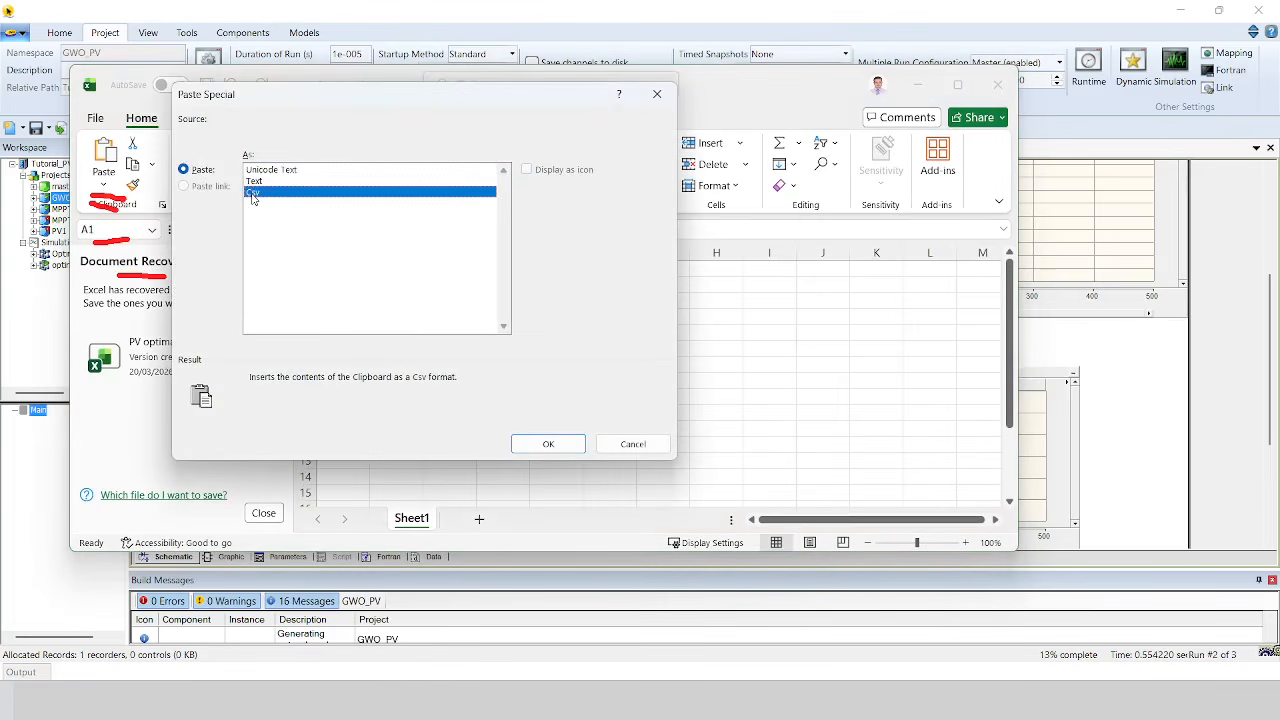
left_click(561, 443)
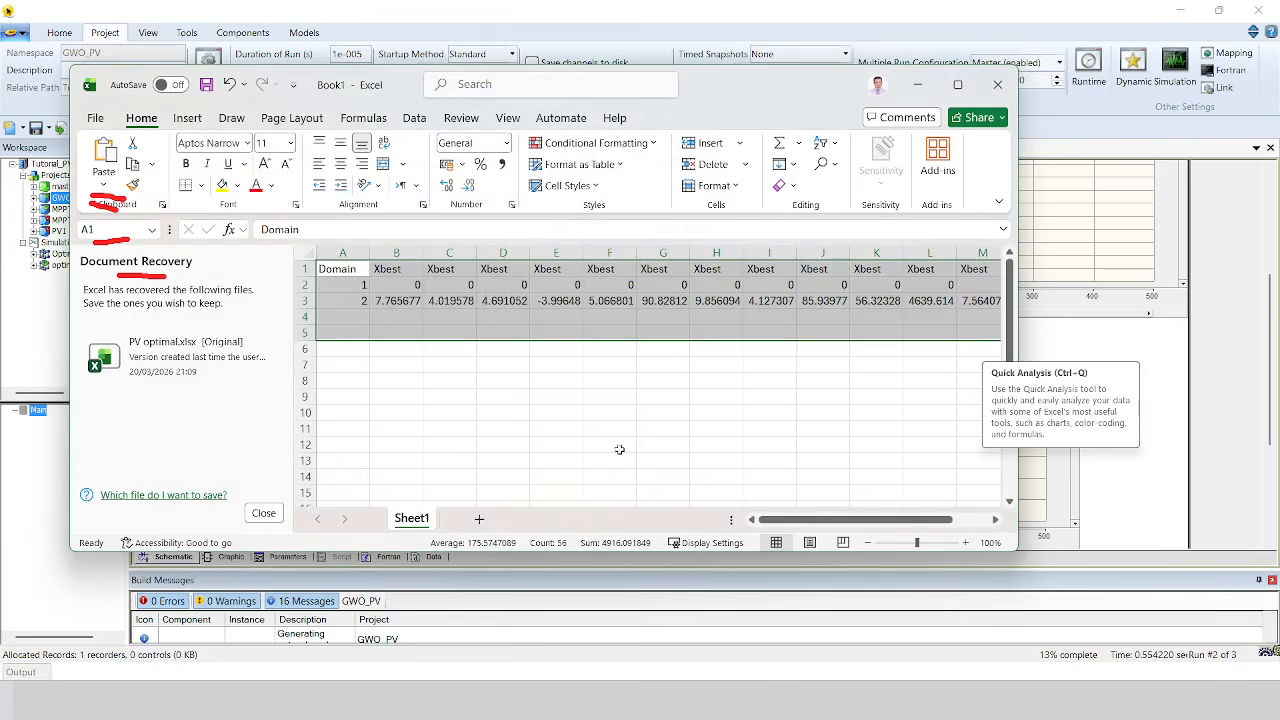
Maximize the workbook and select the Xbest headings in B1:N1 to check how many variables were exported.
left_click(630, 330)
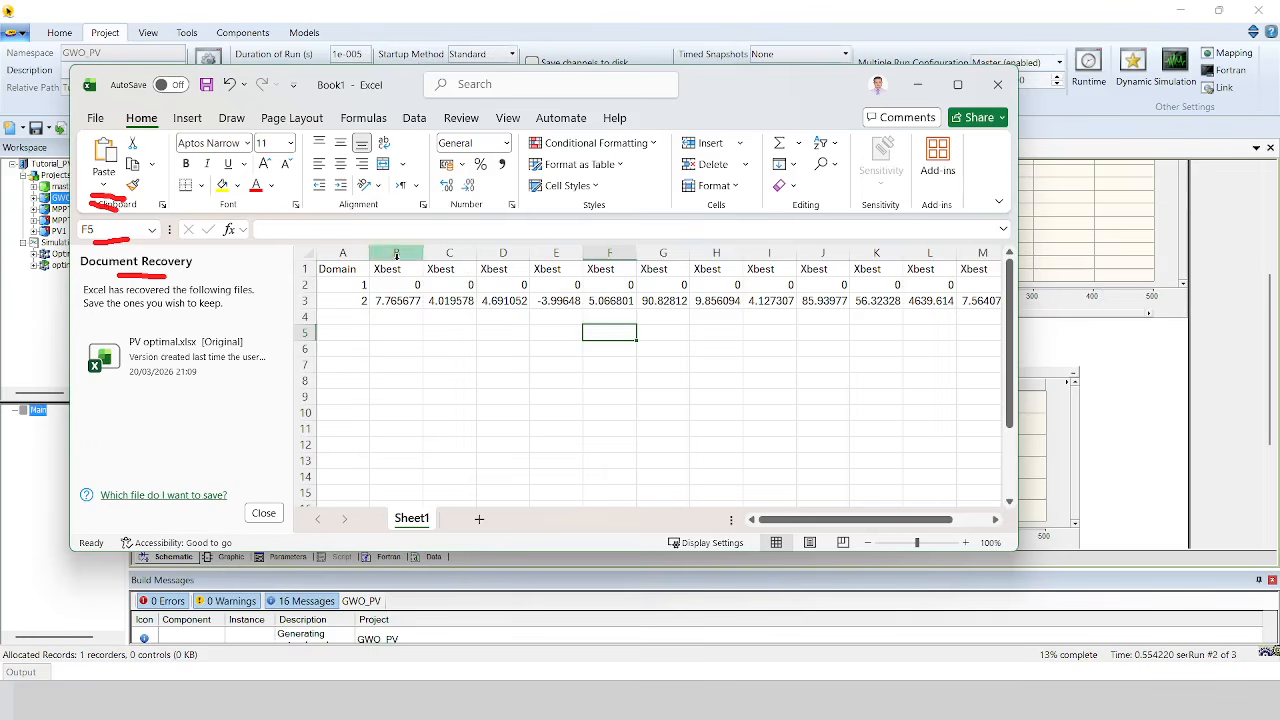
left_click_drag(394, 269, 988, 305)
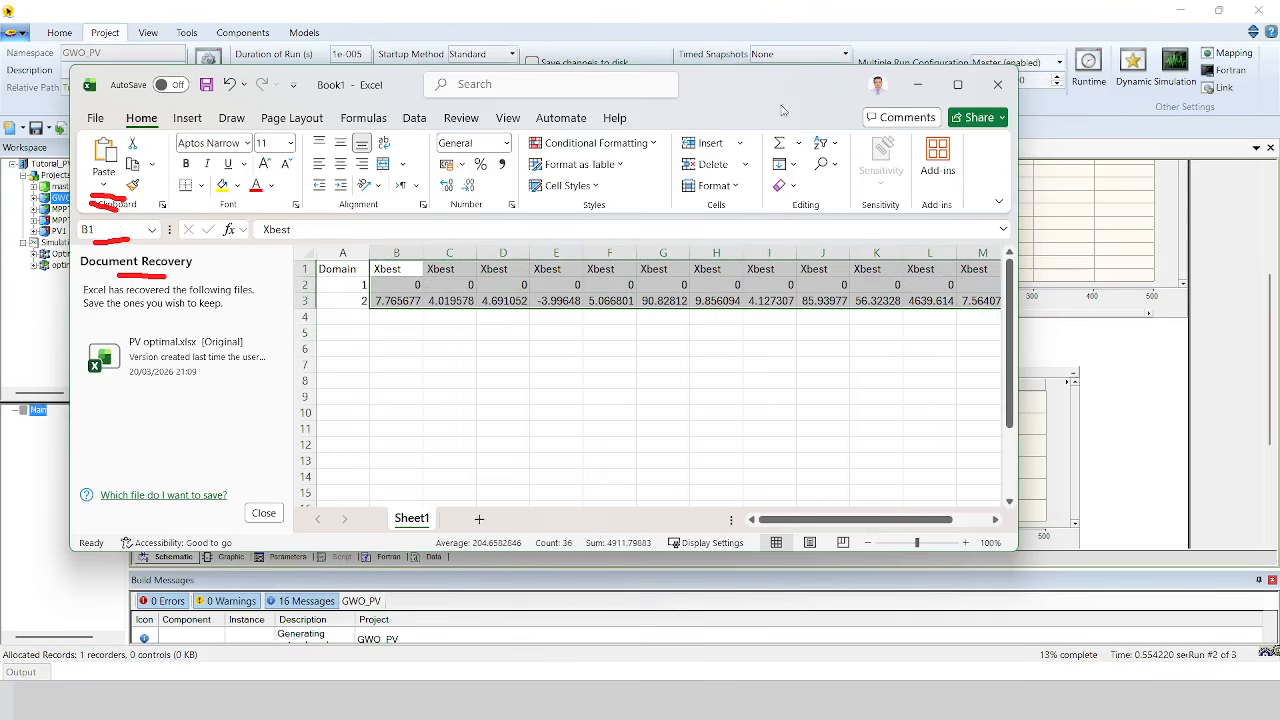
double_click(795, 81)
left_click(857, 300)
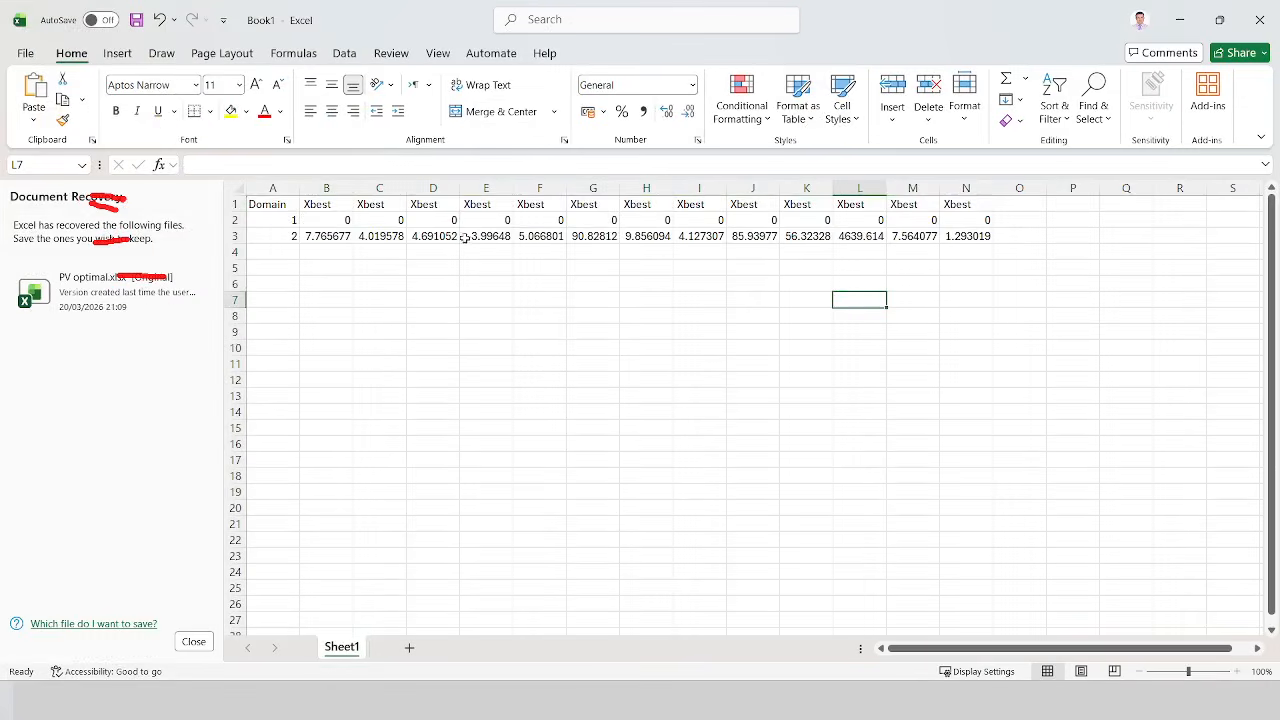
left_click_drag(337, 207, 965, 205)
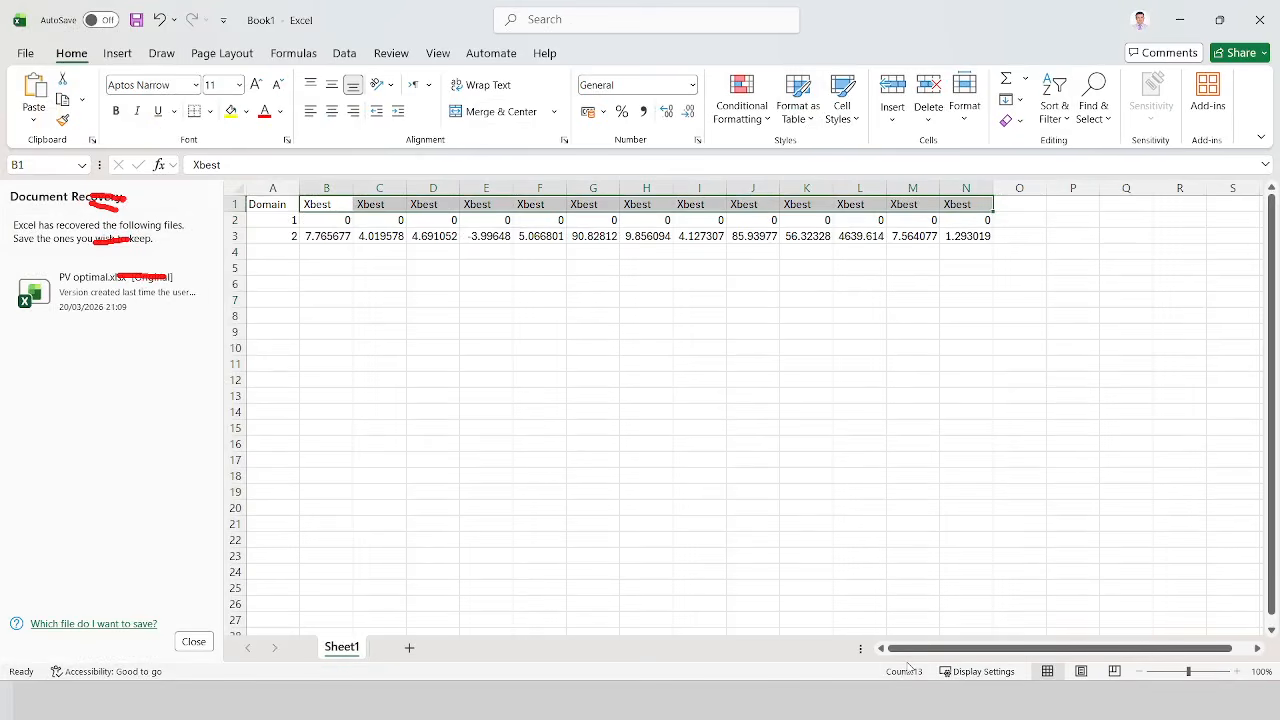
mouse_move(968, 620)
left_mouse_down()
mouse_move(894, 694)
mouse_move(1005, 652)
left_mouse_up()
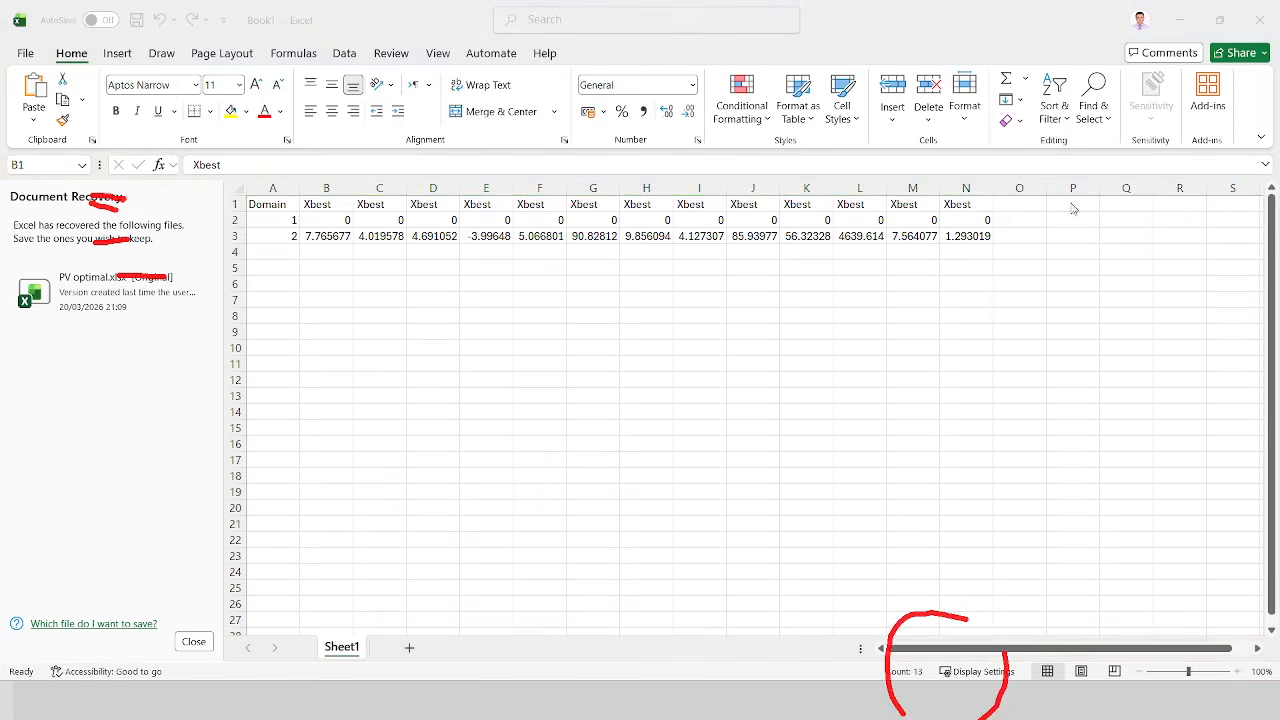
Switch from Excel back to PSCAD and stop the running simulation.
left_click(1219, 20)
left_click(1187, 24)
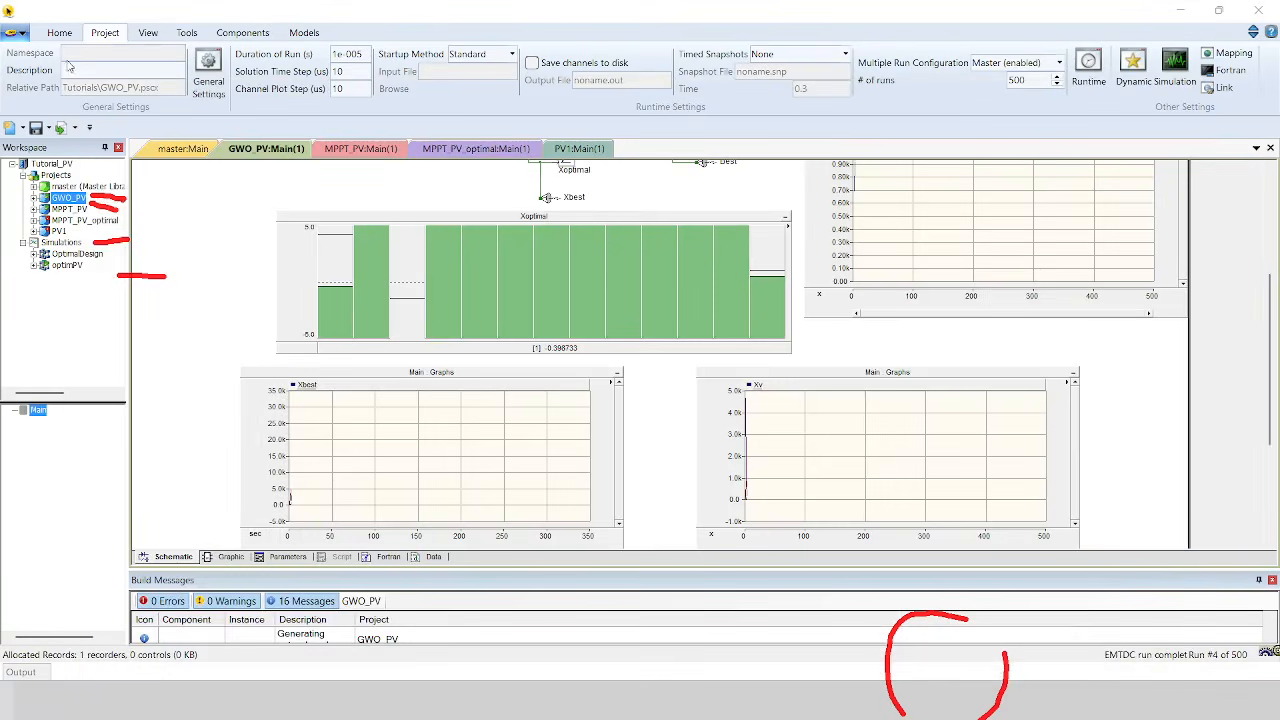
left_click(59, 32)
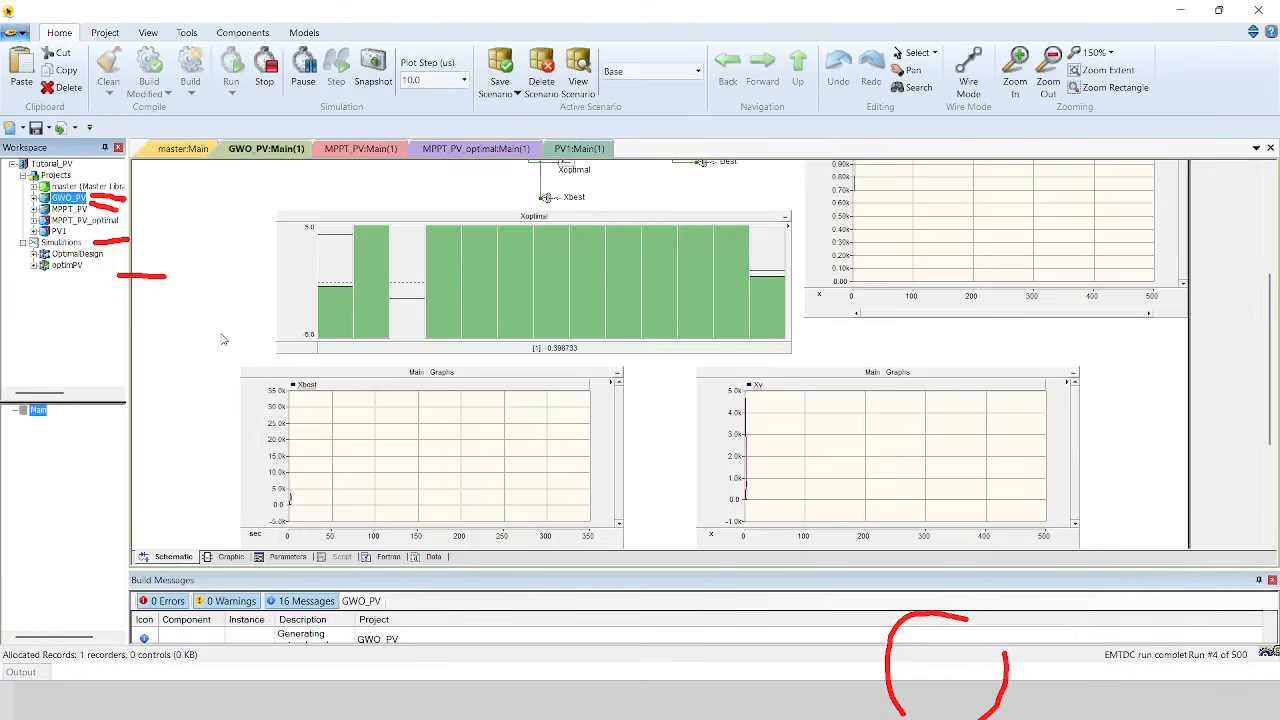
left_click(266, 68)
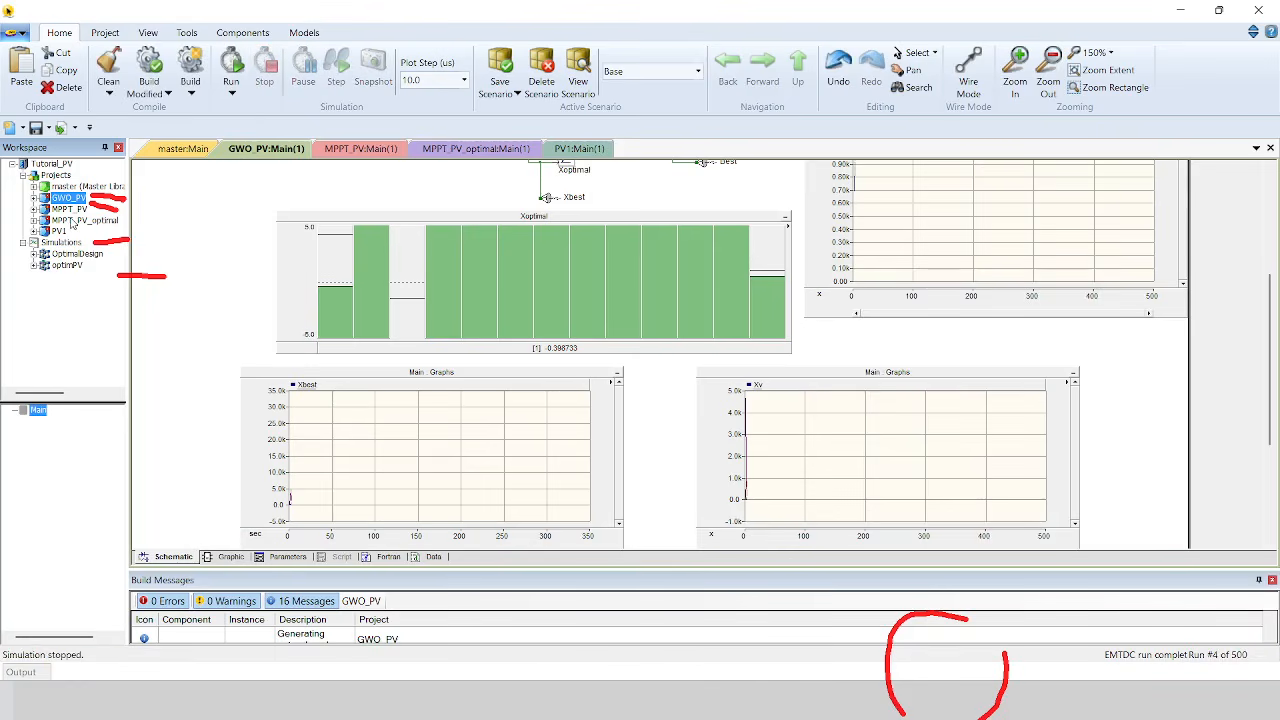
Compare the MPPT_PV and MPPT_PV_optimal schematics, and examine how MPPT_PV imports Xv from GWO_PV into Xgsc.
double_click(72, 222)
double_click(72, 210)
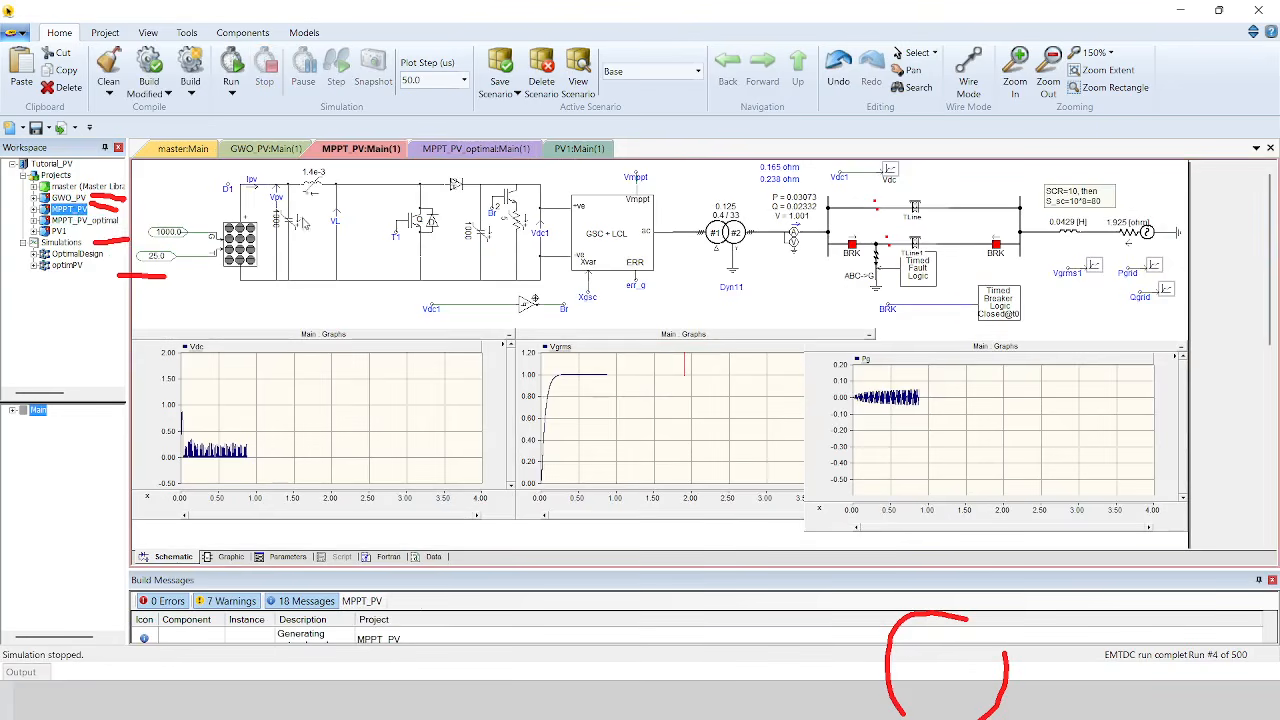
double_click(96, 222)
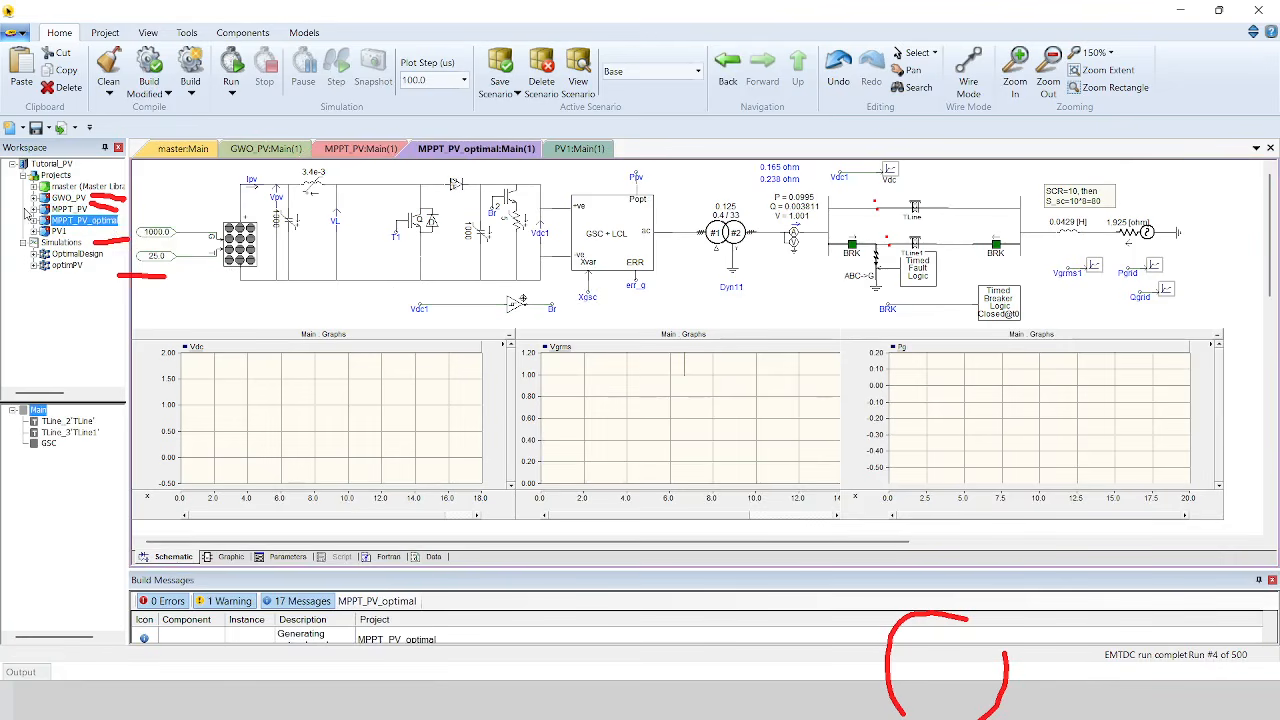
double_click(65, 209)
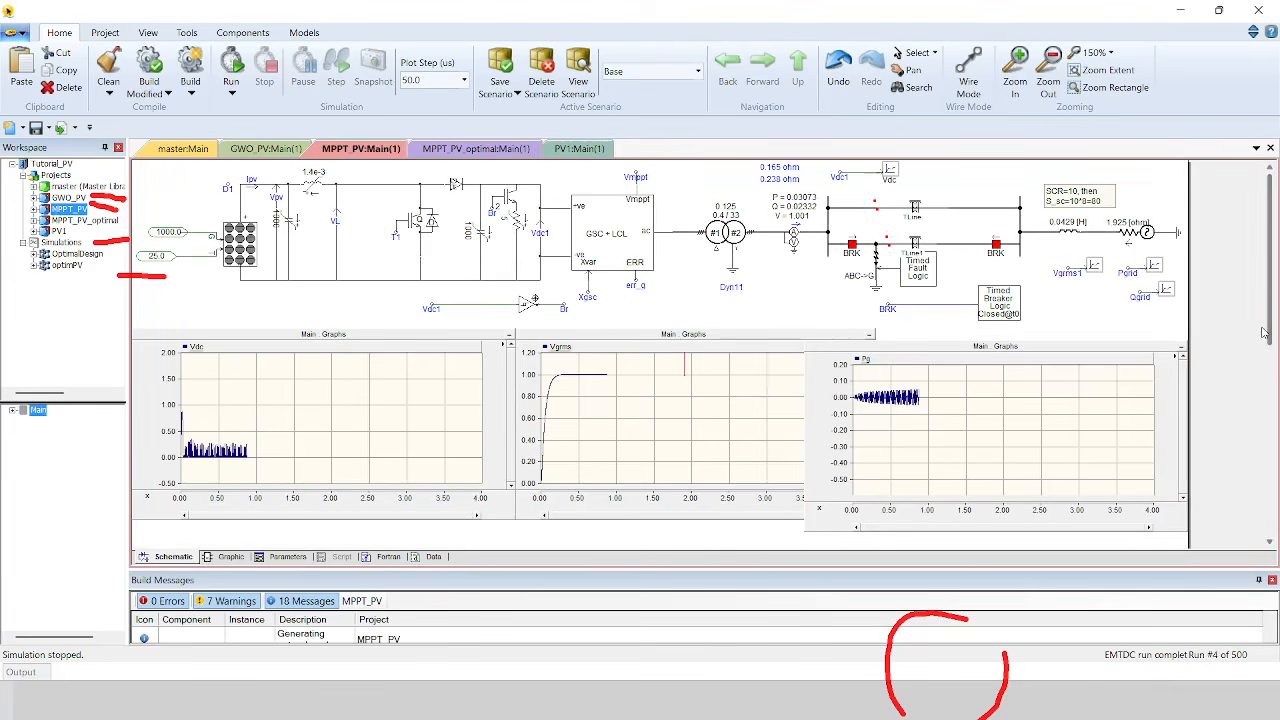
left_click_drag(1265, 333, 1266, 417)
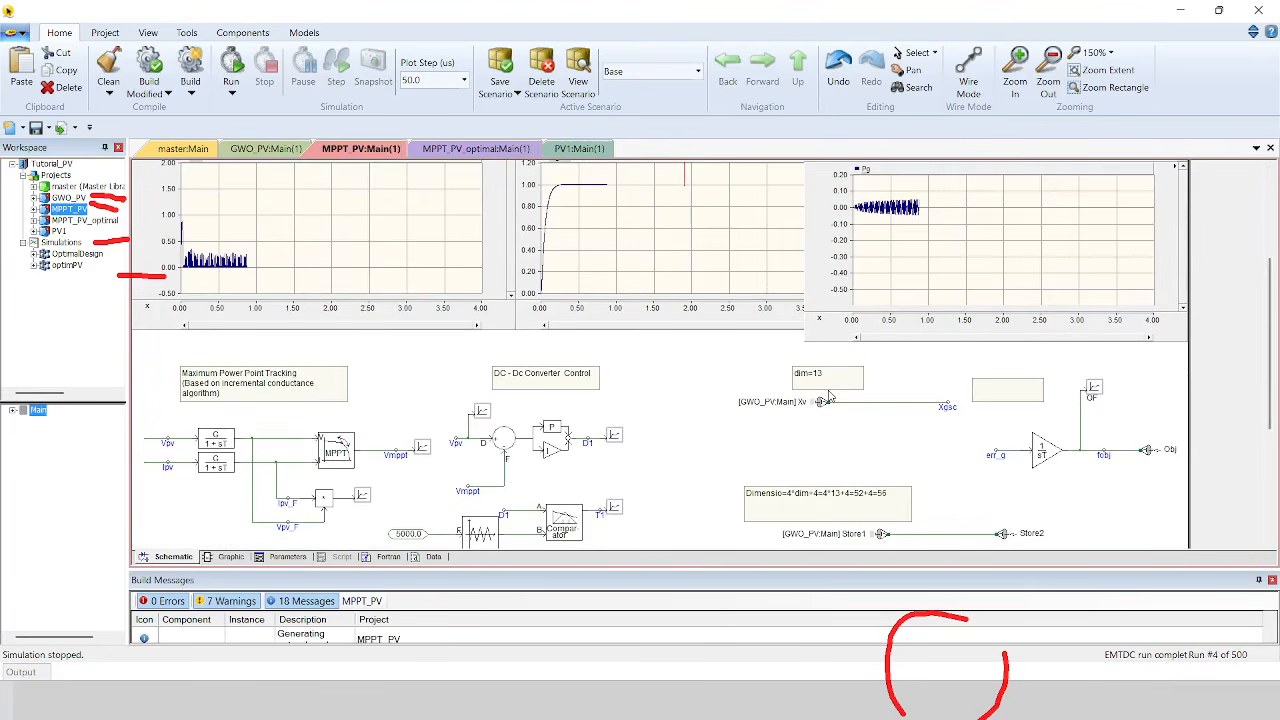
mouse_move(845, 348)
left_mouse_down()
mouse_move(828, 334)
mouse_move(920, 460)
mouse_move(977, 426)
left_mouse_up()
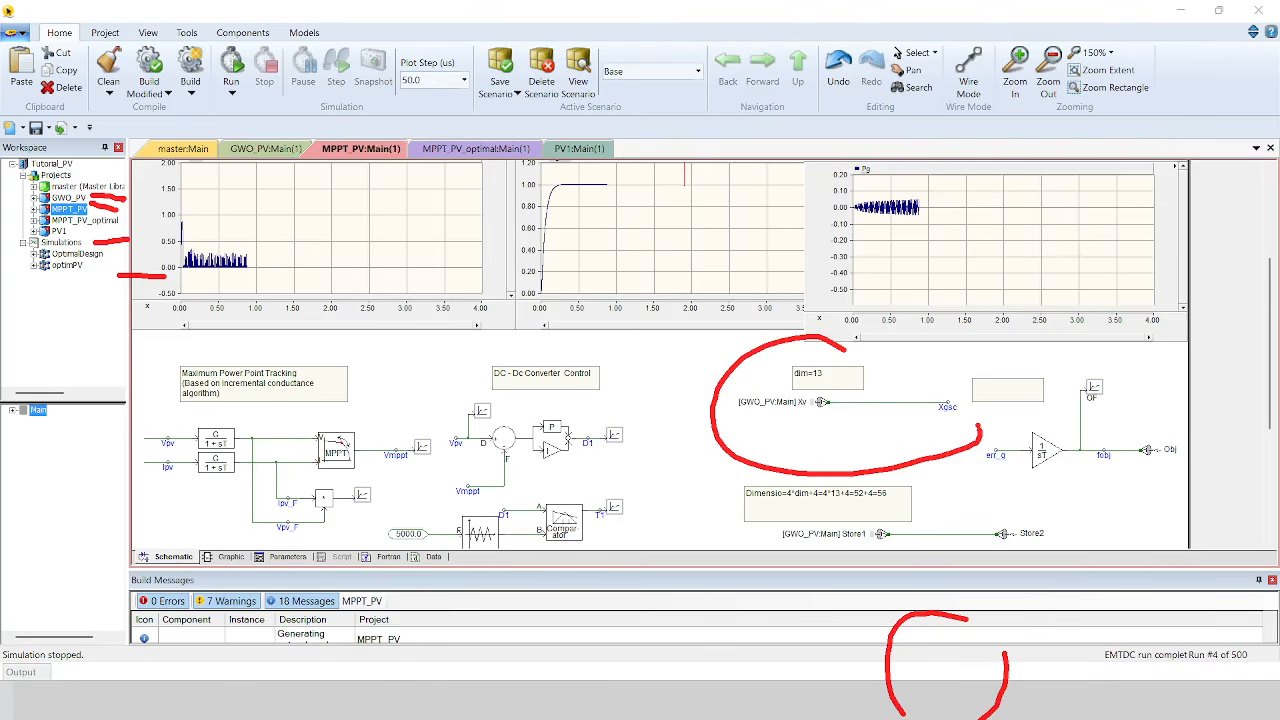
key("Escape")
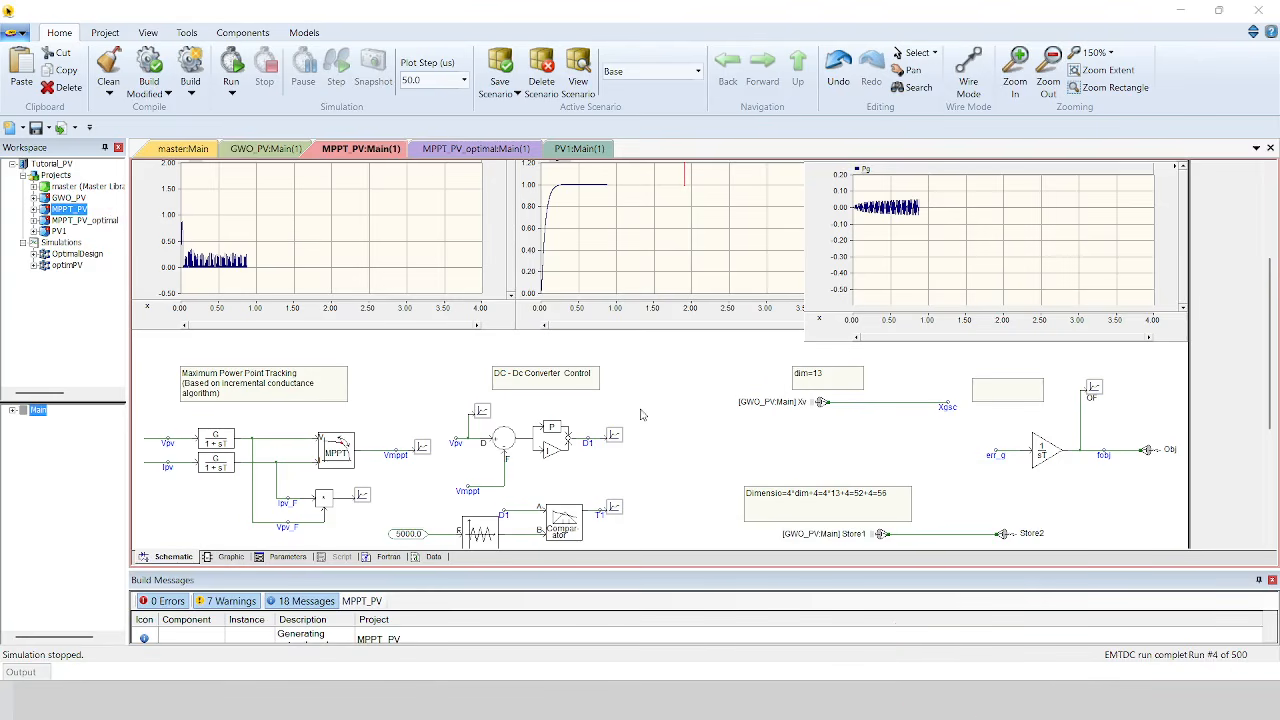
In MPPT_PV_optimal, open the Optimal Data component's definition script and select the values inside the $Xv array.
double_click(100, 220)
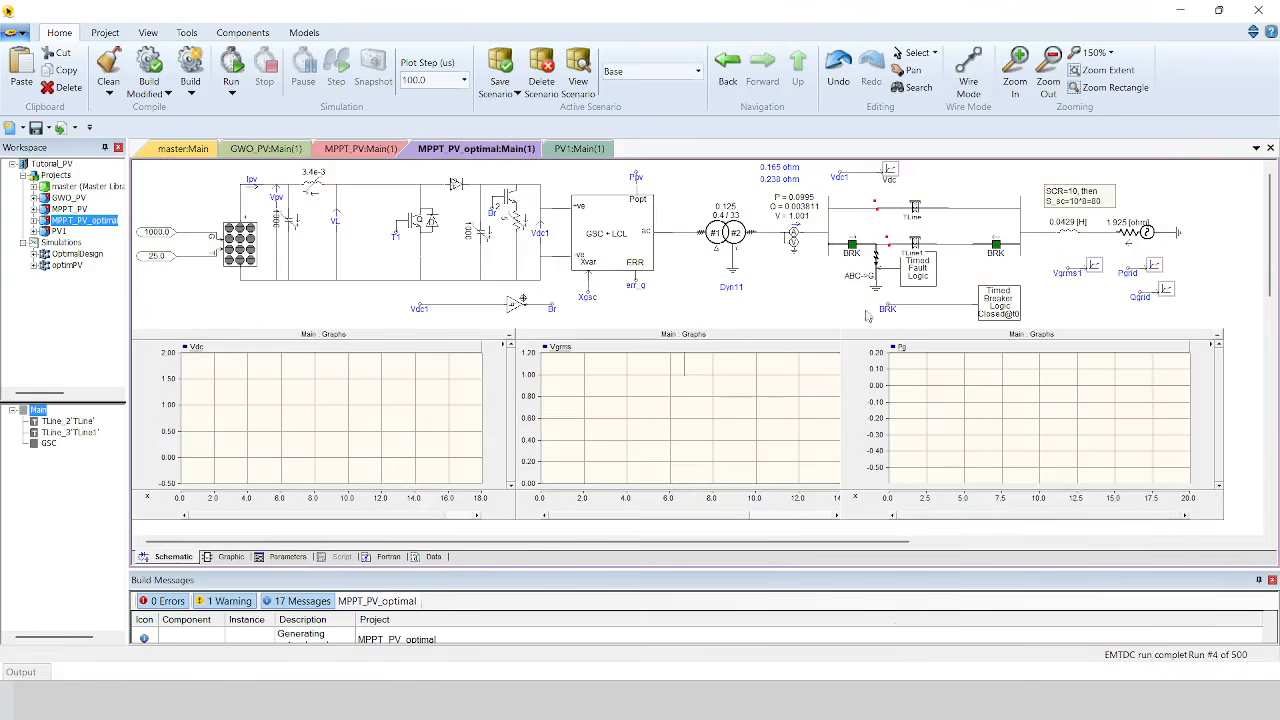
scroll(786, 326, "down", 5)
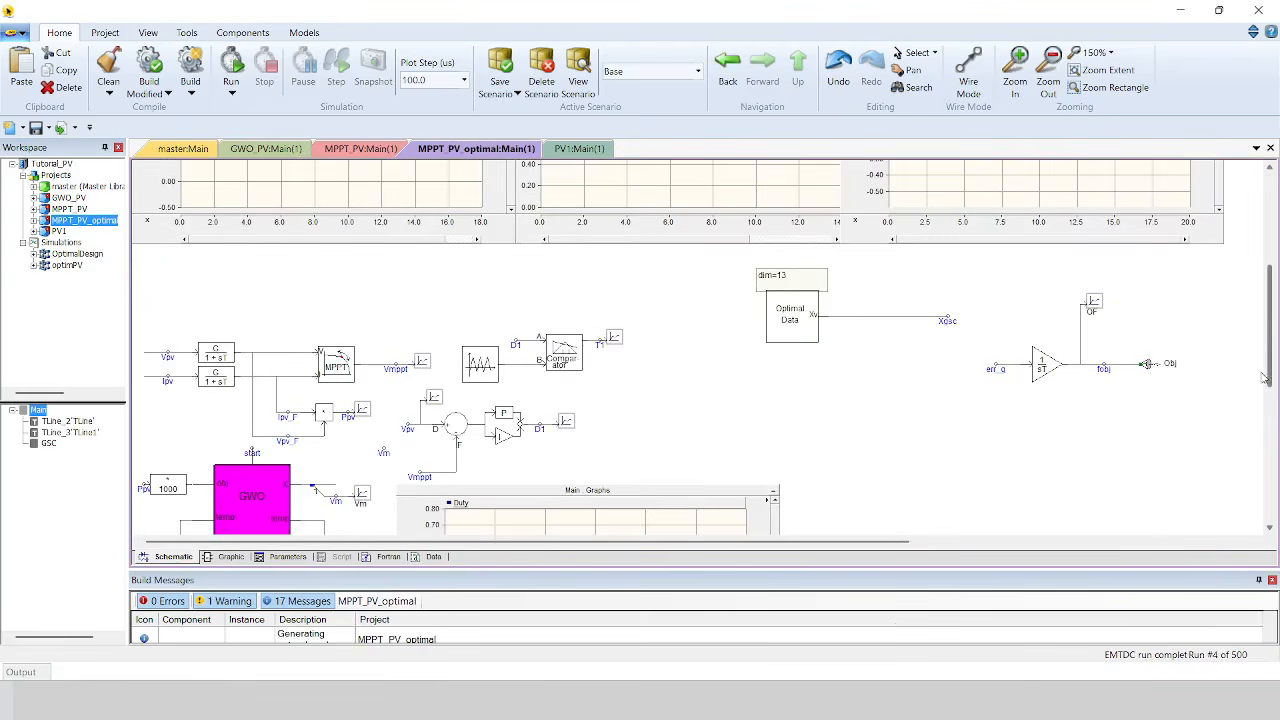
right_click(798, 320)
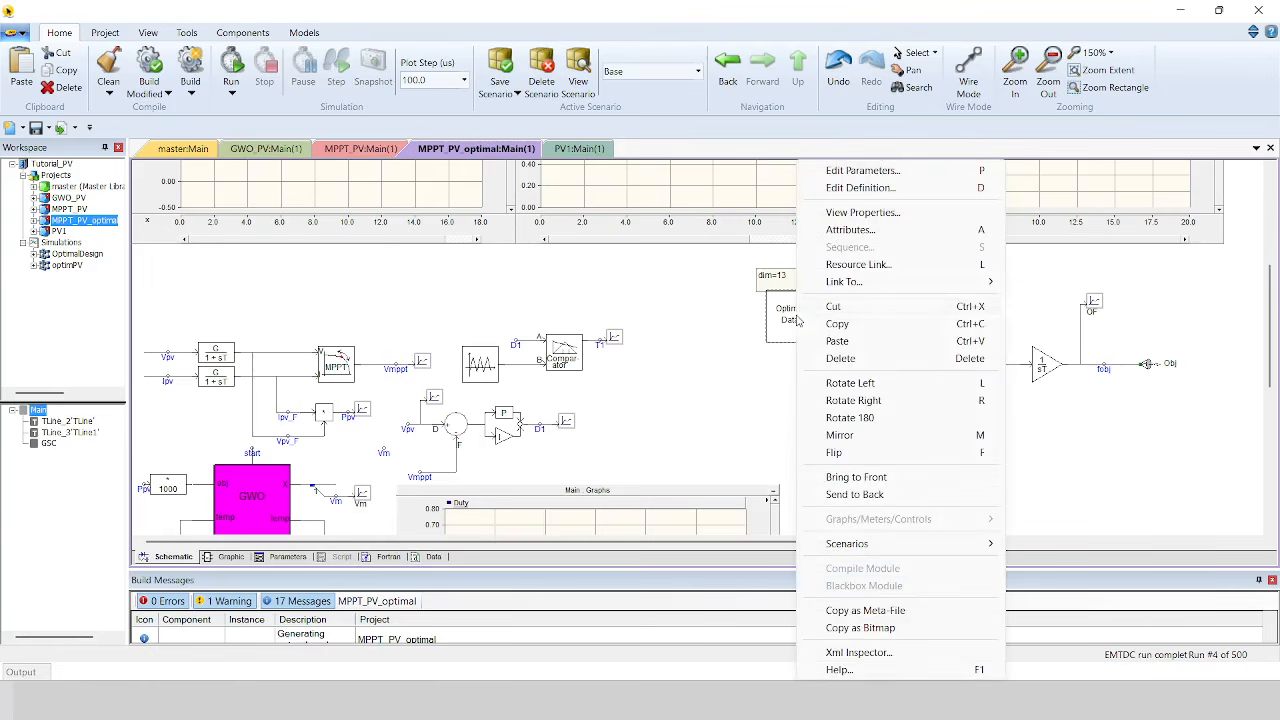
left_click(860, 188)
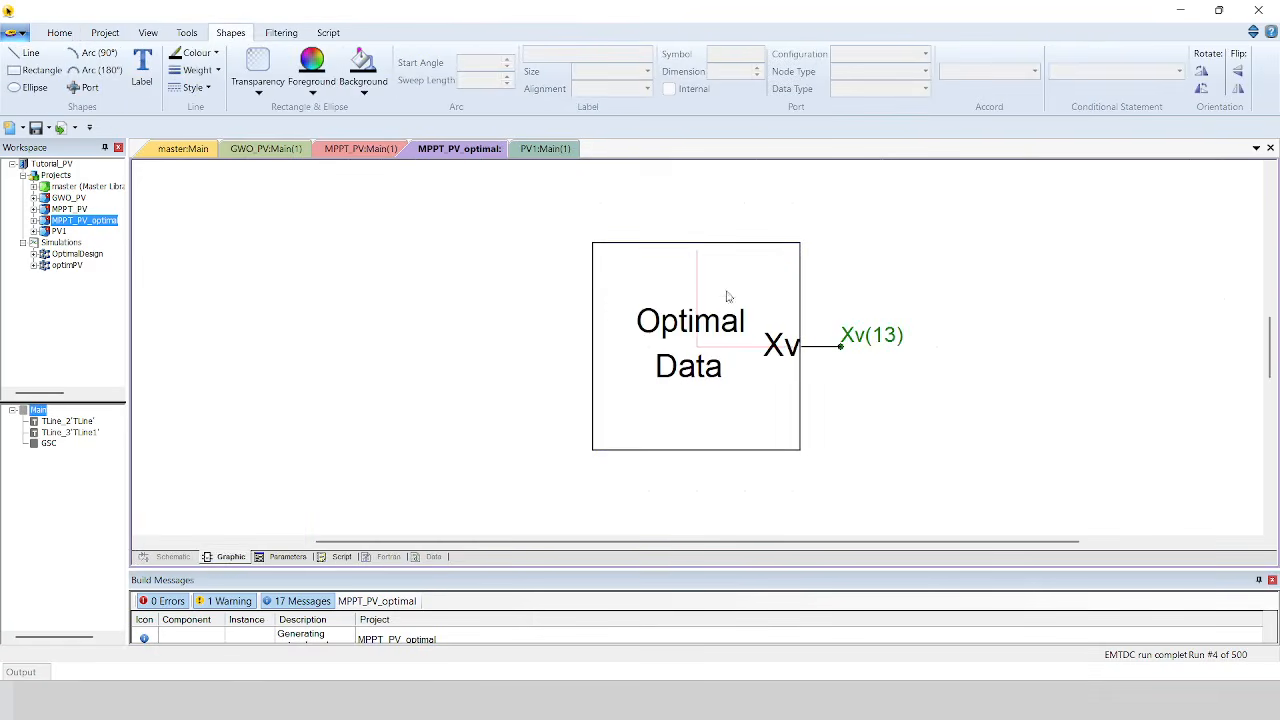
left_click(341, 557)
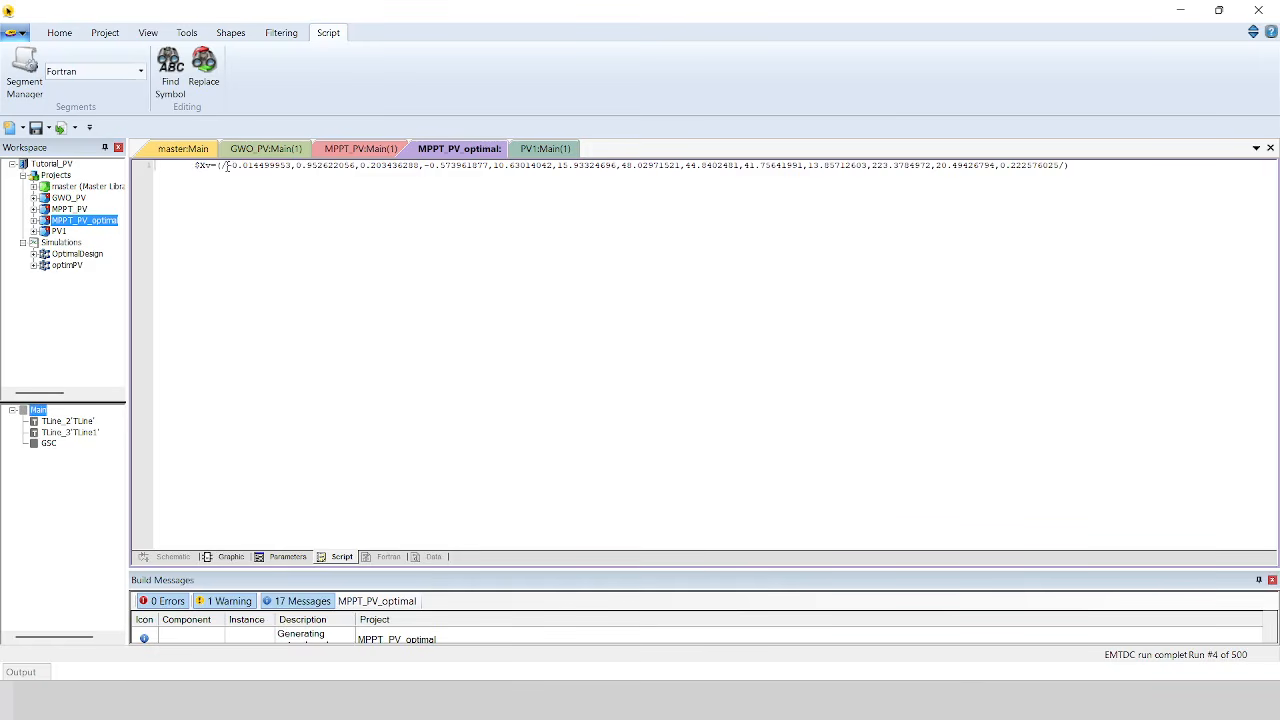
left_click(234, 166)
left_click_drag(229, 166, 1060, 166)
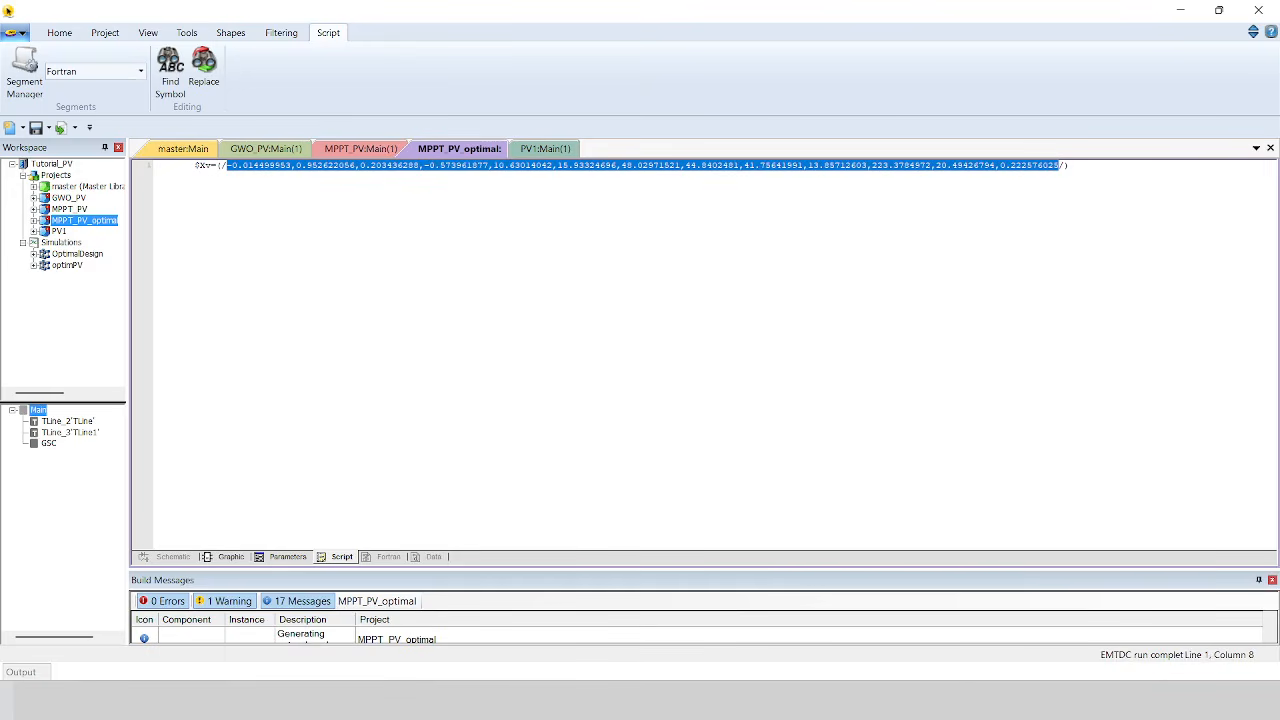
Switch to the Excel workbook and copy the optimal Xbest values in B3:N3.
key("alt+Tab")
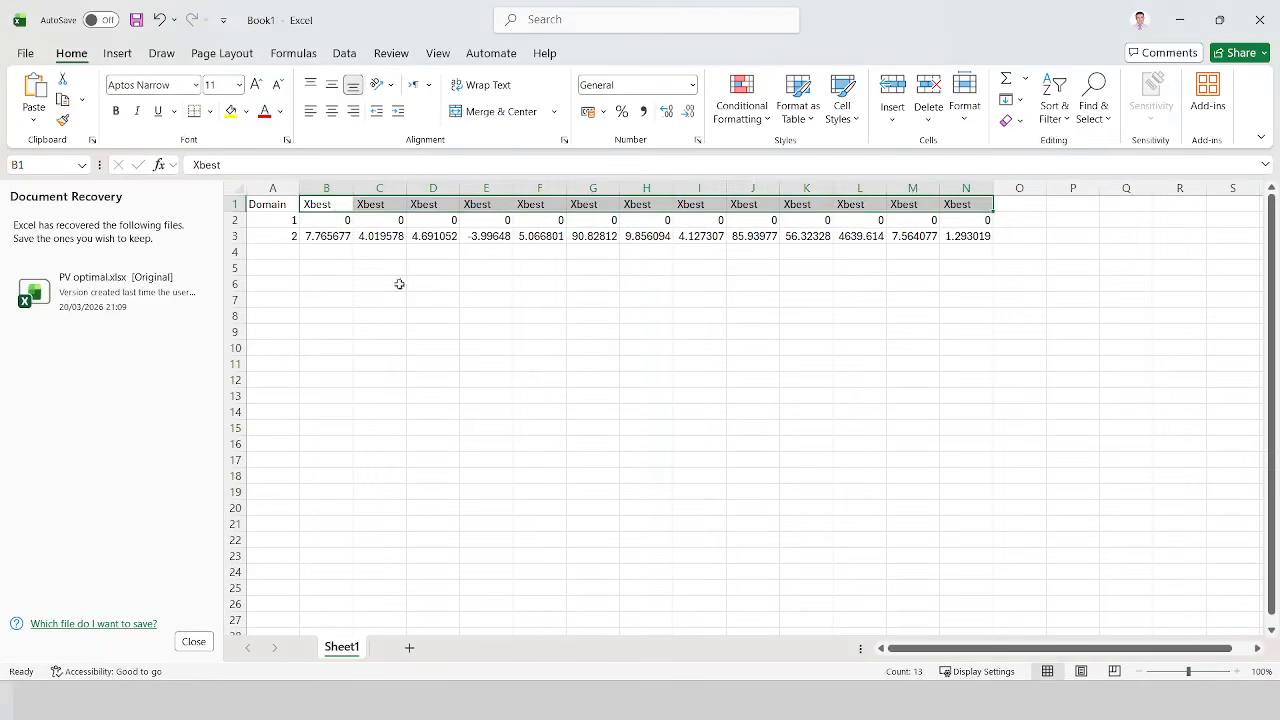
left_click(372, 262)
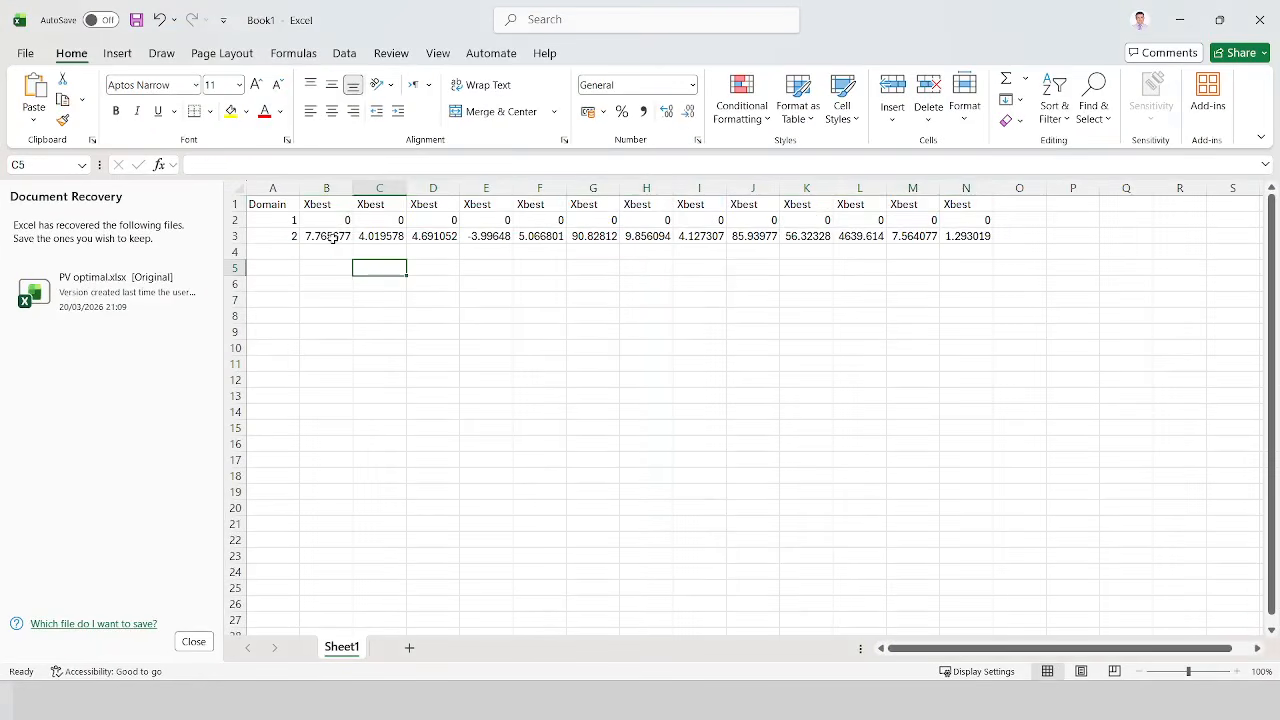
left_click_drag(332, 237, 975, 231)
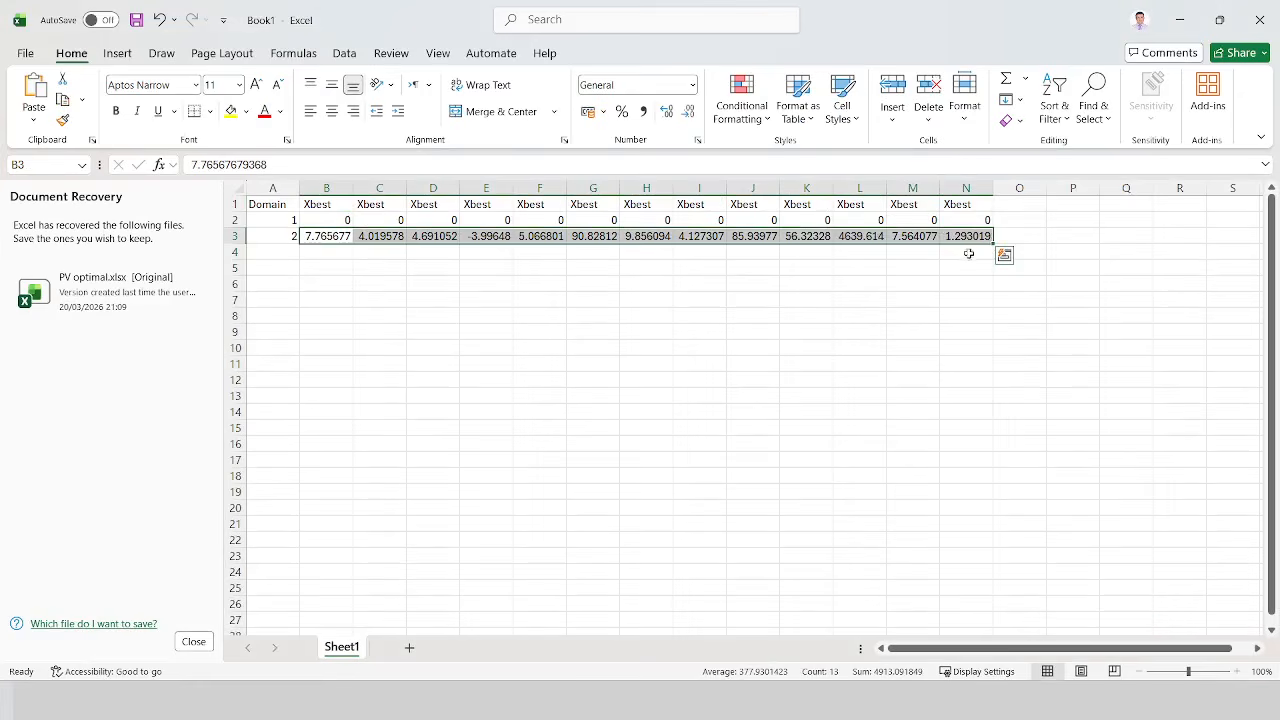
key("ctrl+c")
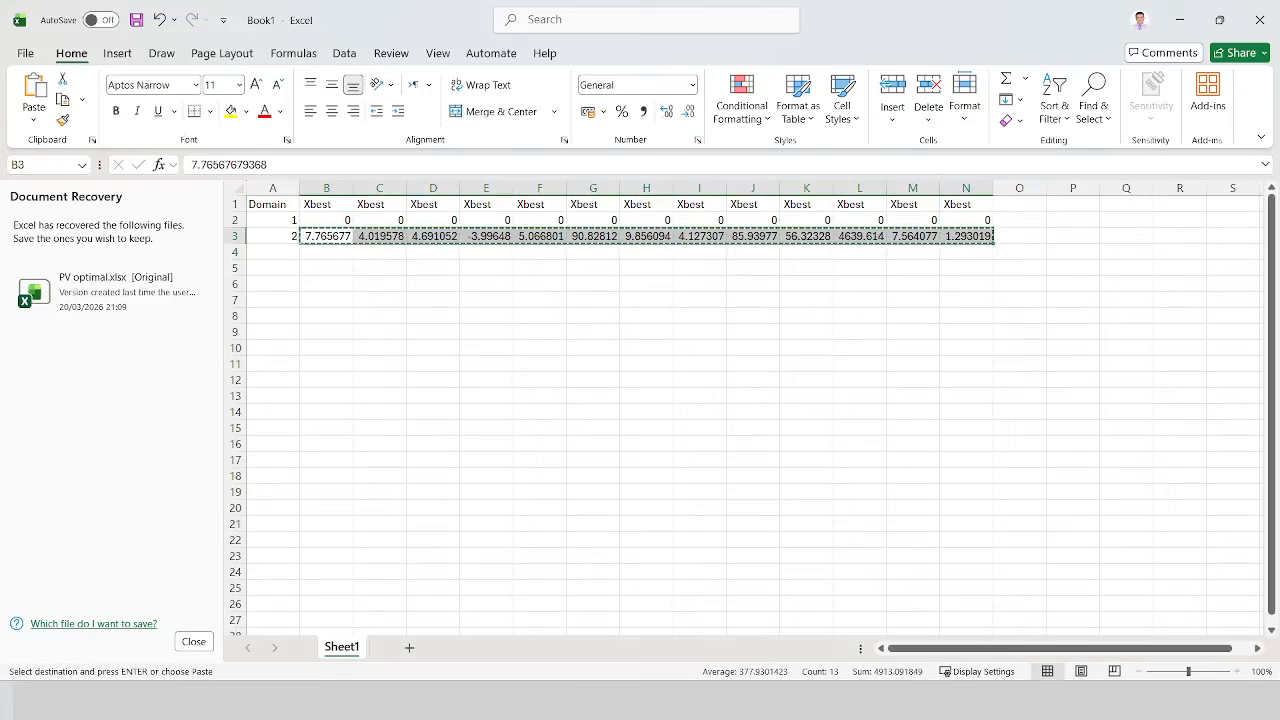
Return to the Optimal Data script in PSCAD, add a second line $Xv=(//), and paste the copied values between the slashes.
mouse_move(693, 625)
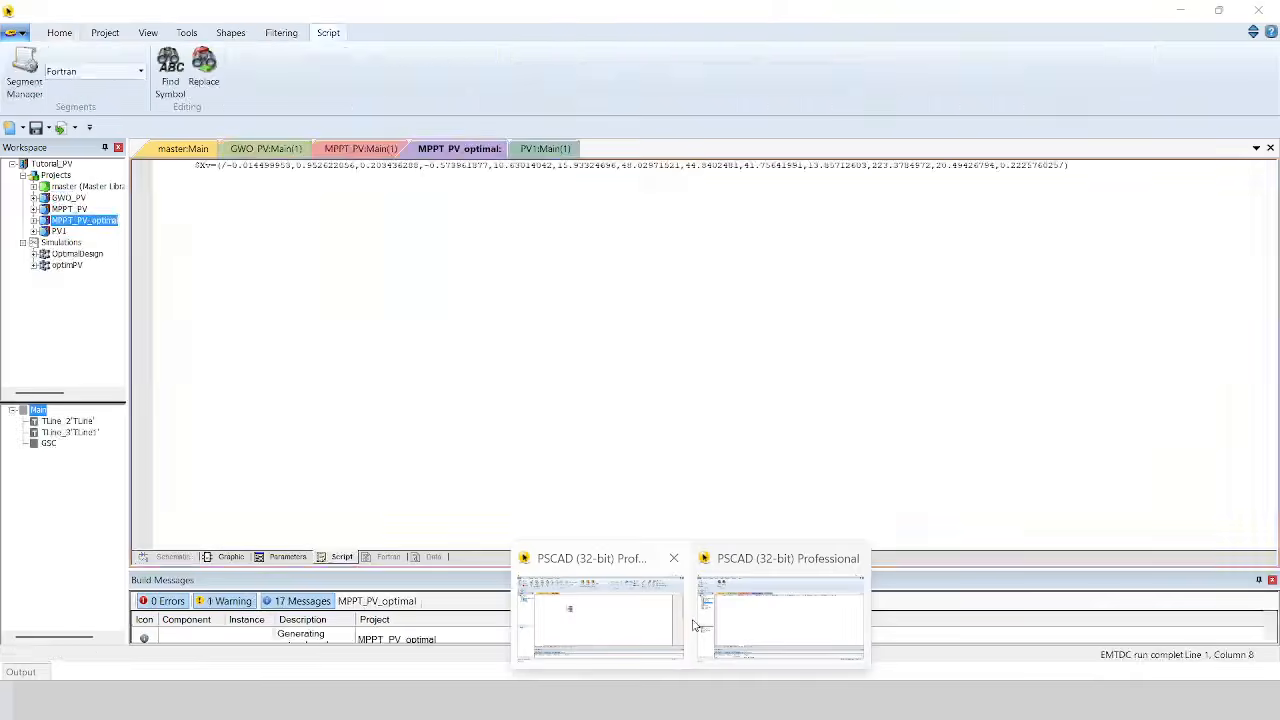
left_click(782, 625)
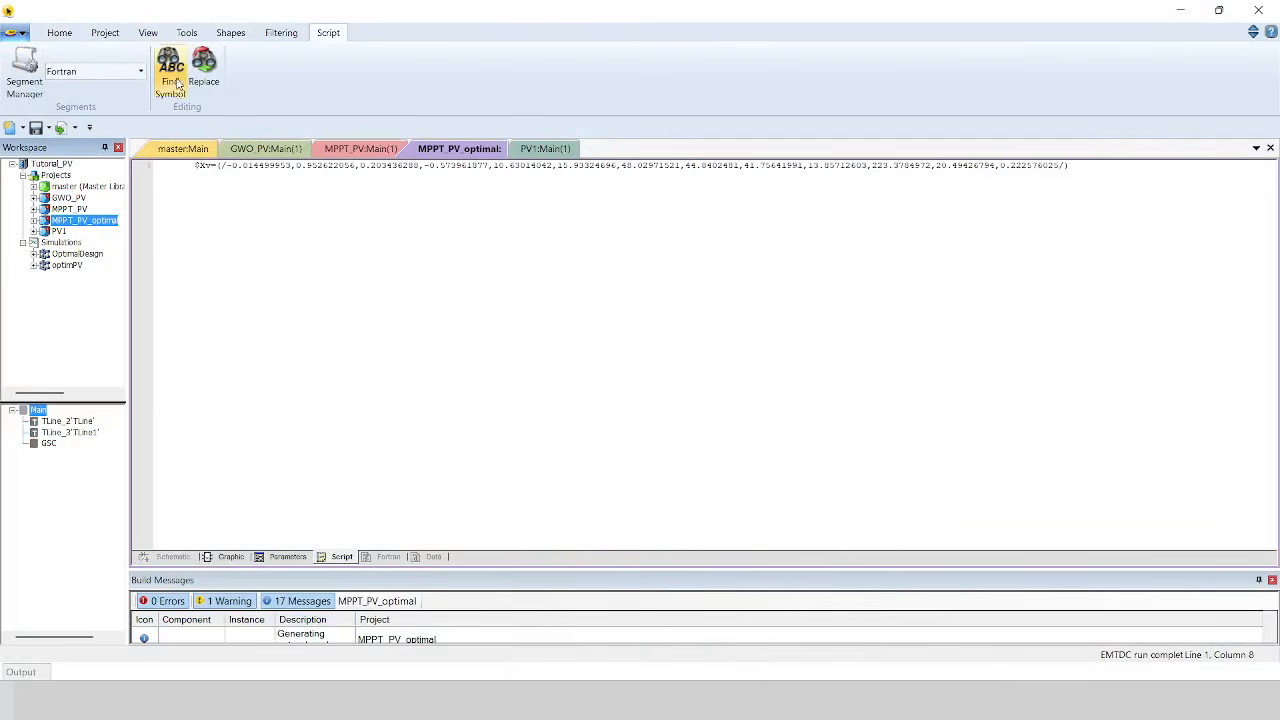
left_click(1084, 172)
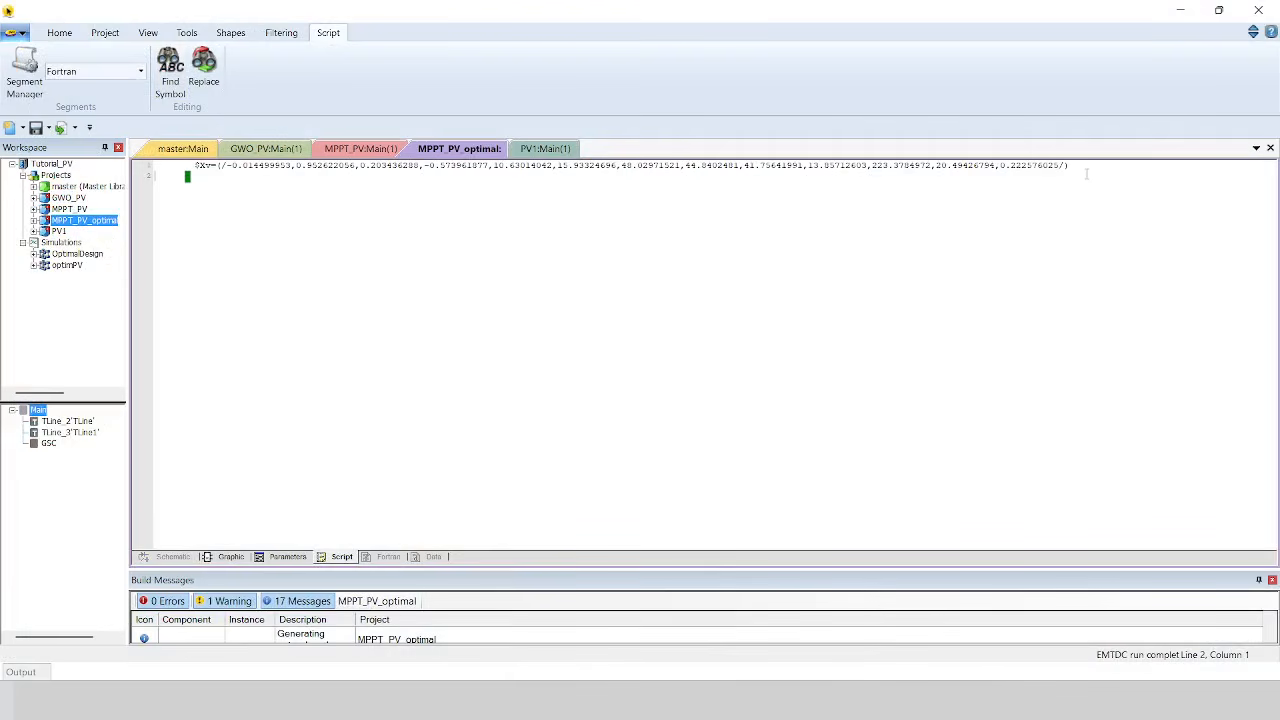
scroll(843, 273, "up", 3, "ctrl")
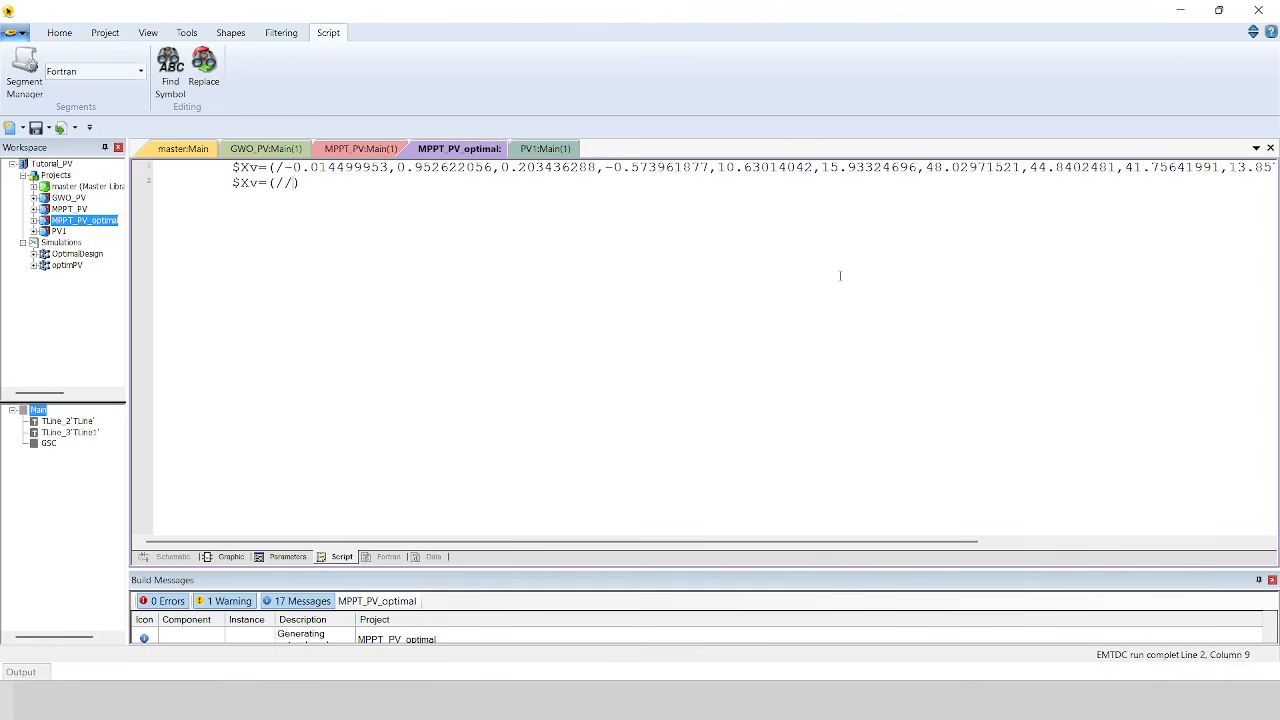
key("ctrl+v")
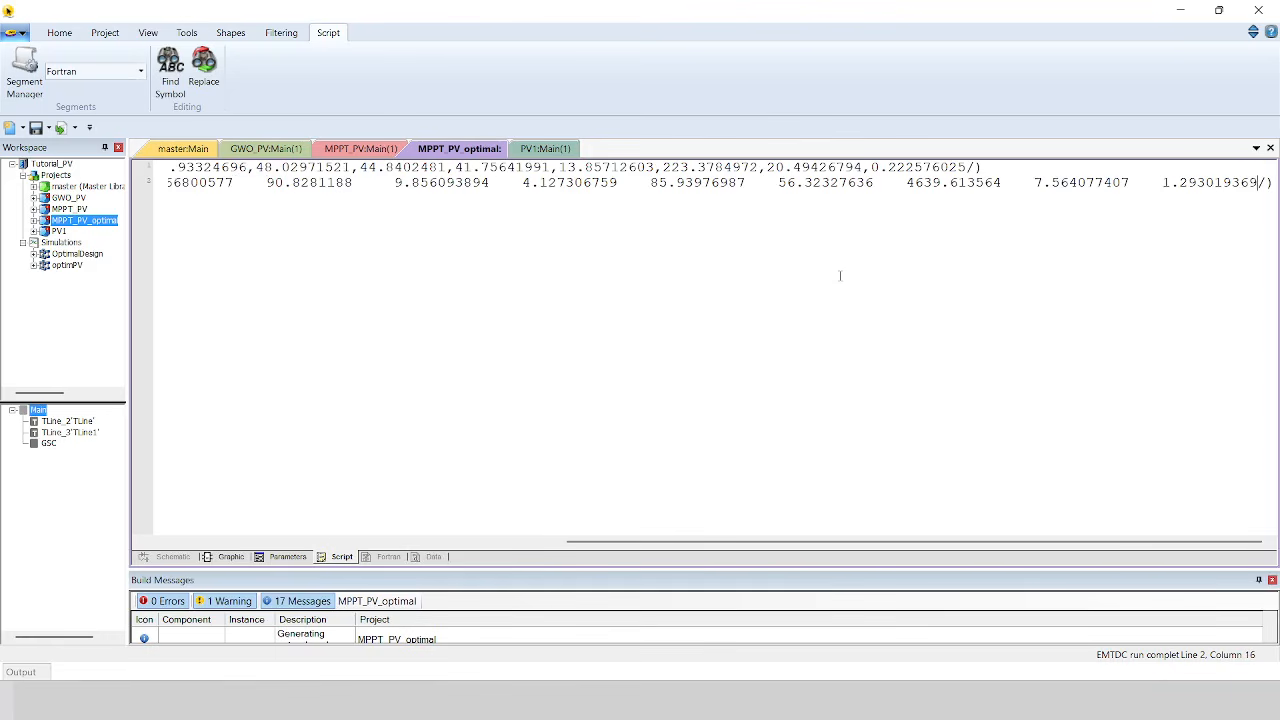
Replace the gaps between the first four pasted values in the second $Xv line with commas.
scroll(748, 505, "left", 10)
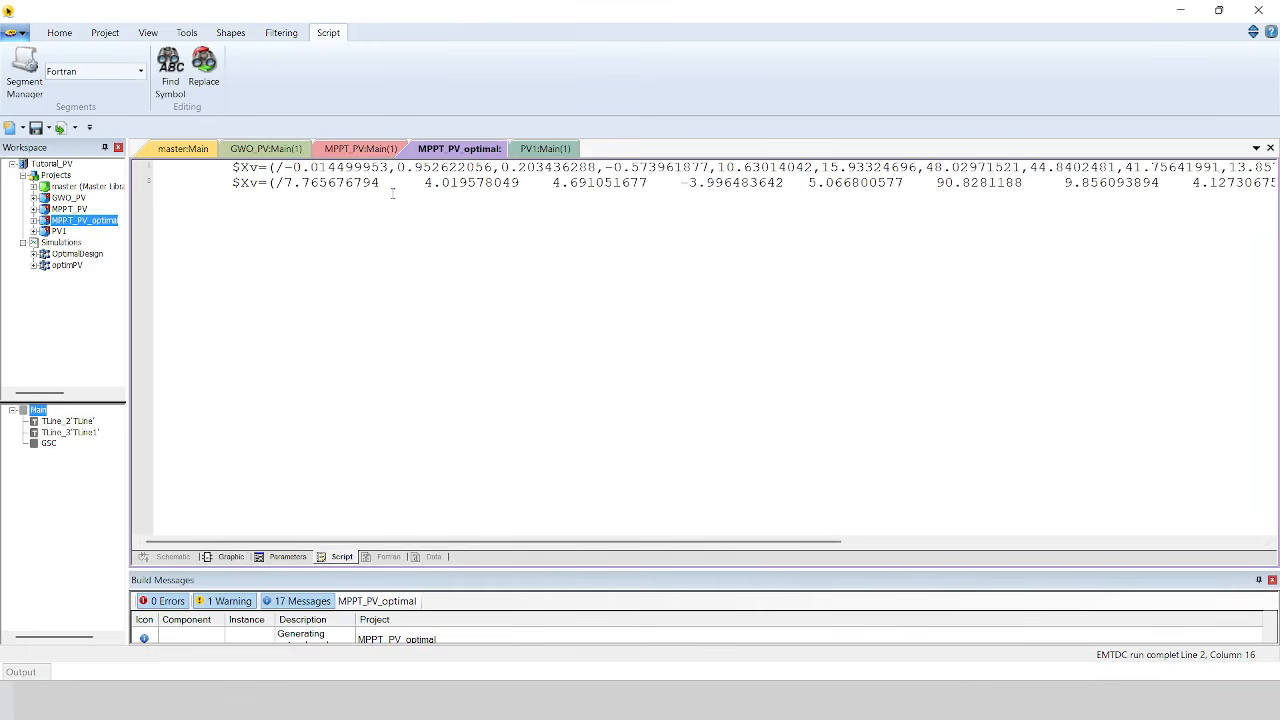
left_click(388, 189)
key("Delete")
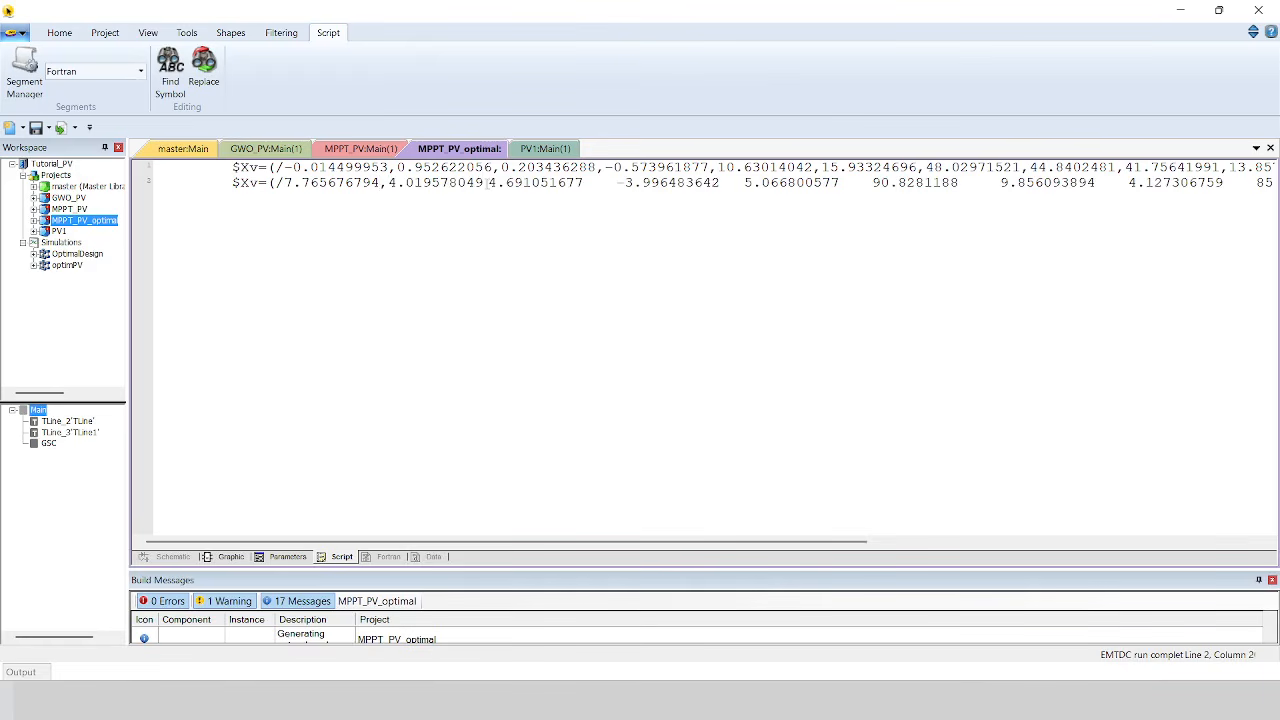
type(",")
type(",")
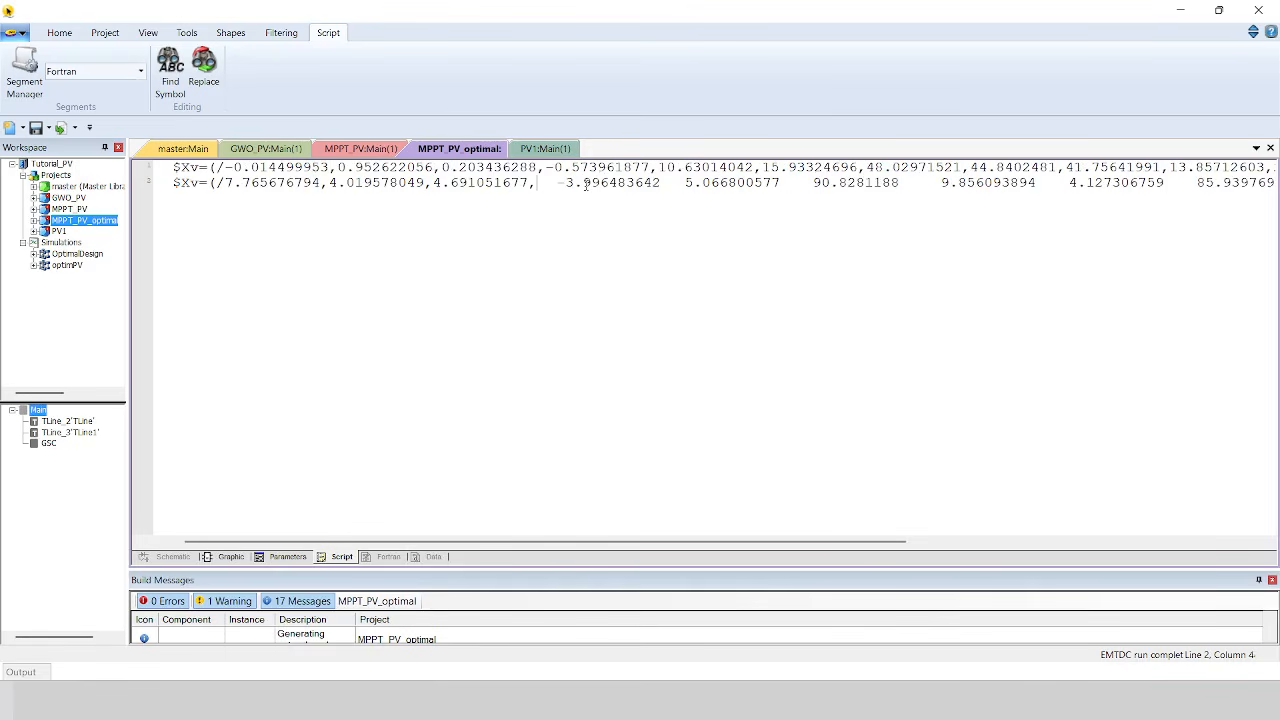
key("Delete")
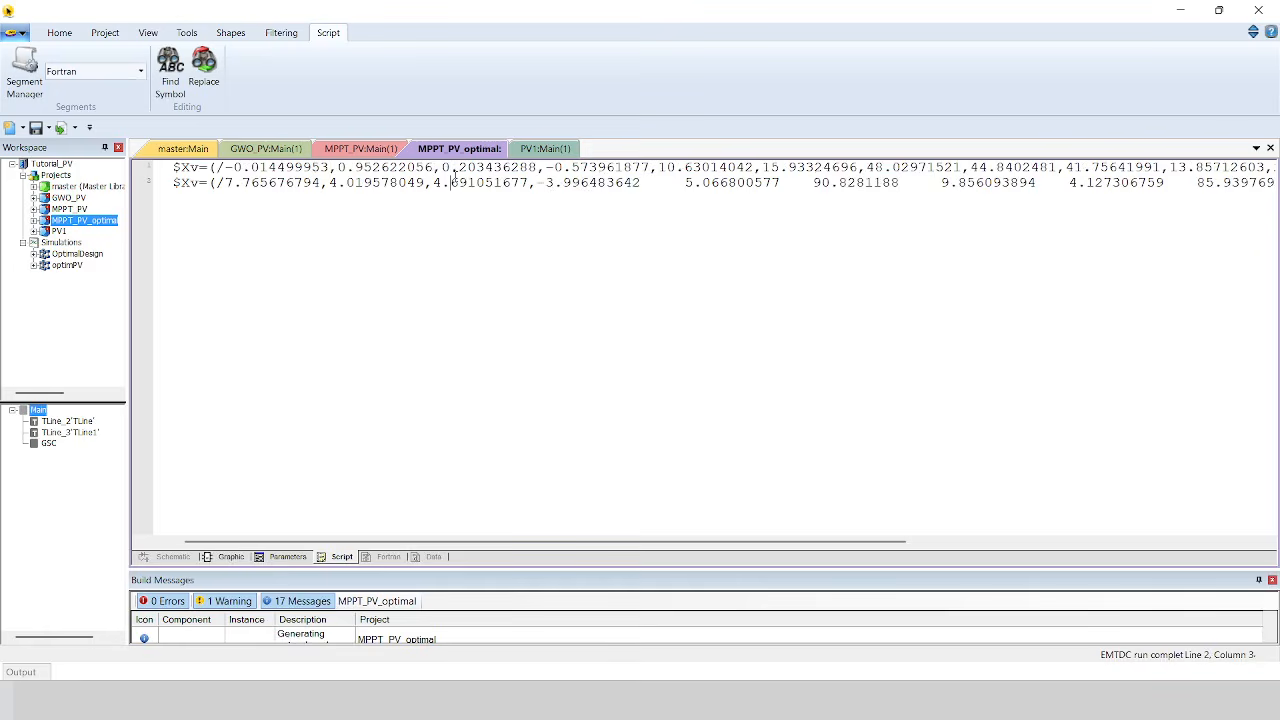
Delete the added second $Xv line from the script and return to the MPPT_PV_optimal main schematic.
triple_click(455, 183)
key("Delete")
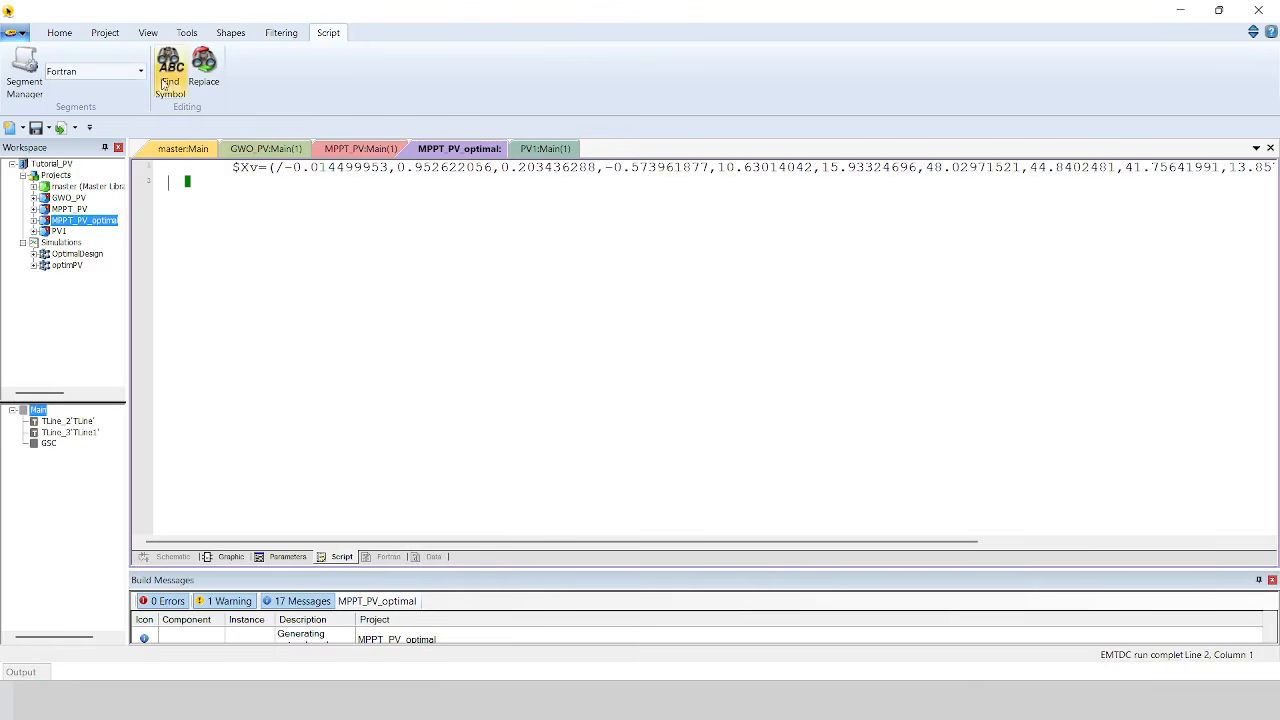
left_click(59, 32)
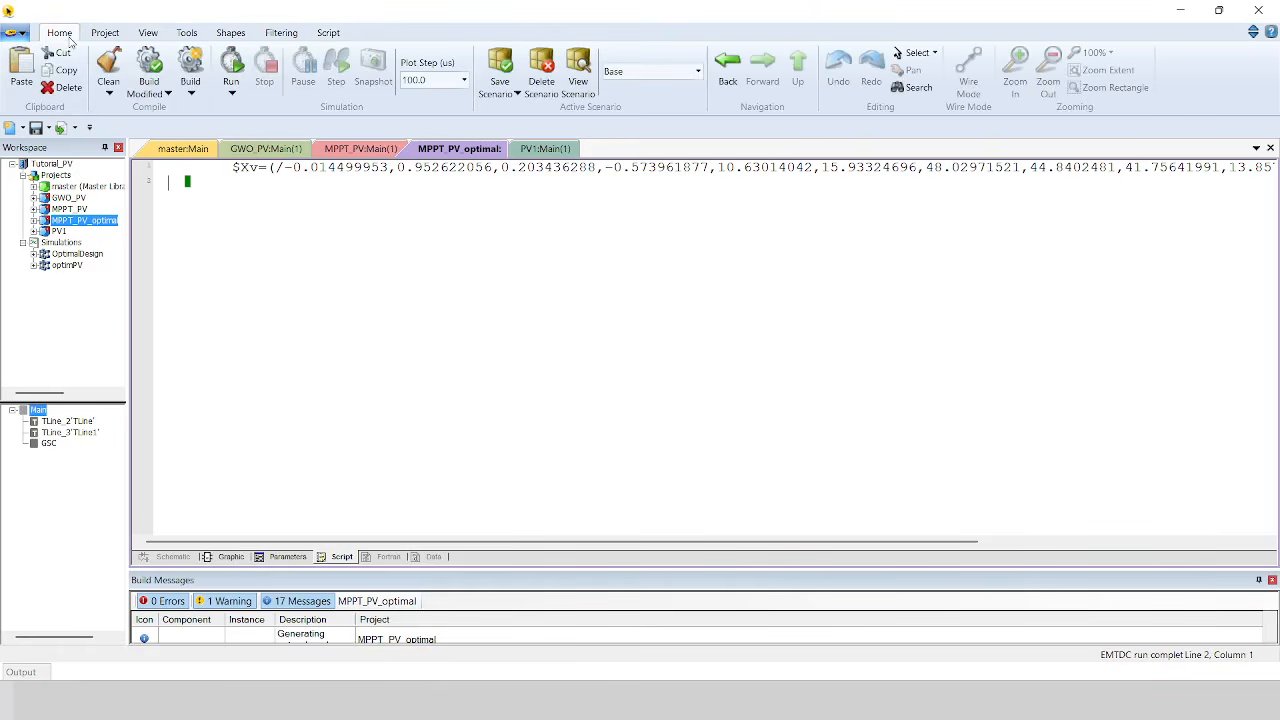
left_click(728, 70)
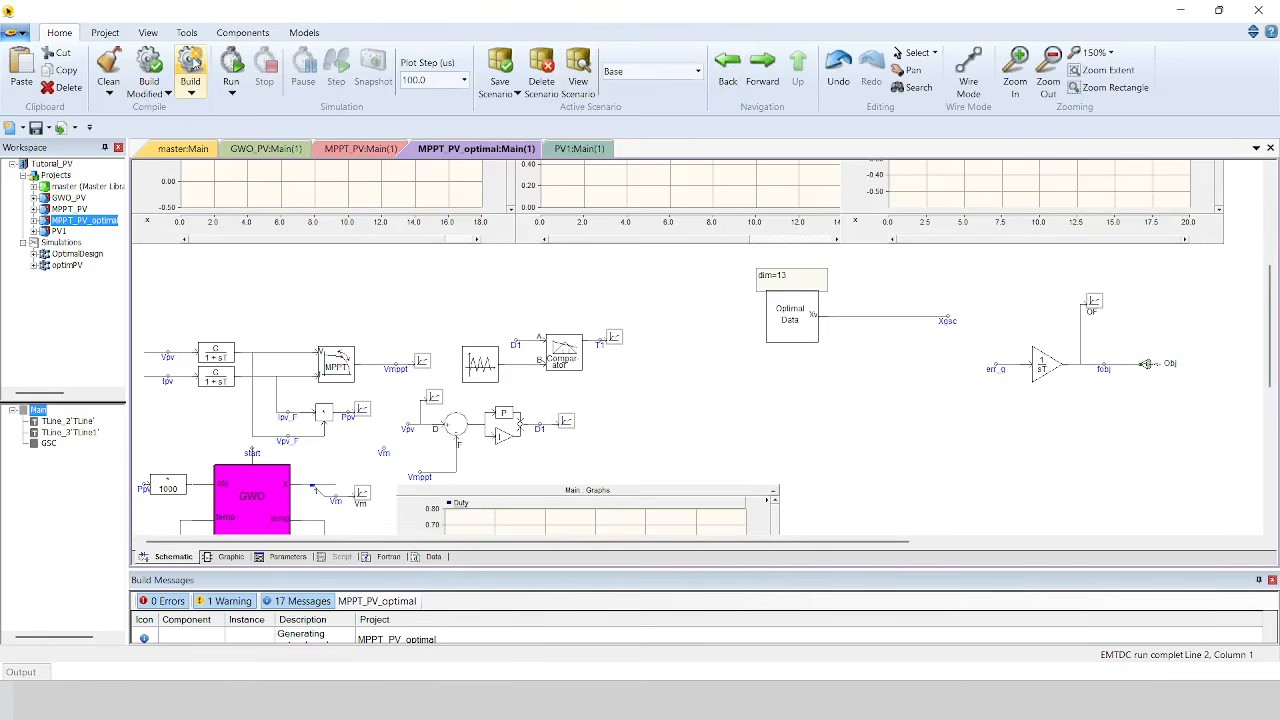
Build the MPPT_PV_optimal project and look over its main schematic from the PV circuit down to the Duty graph.
left_click(190, 62)
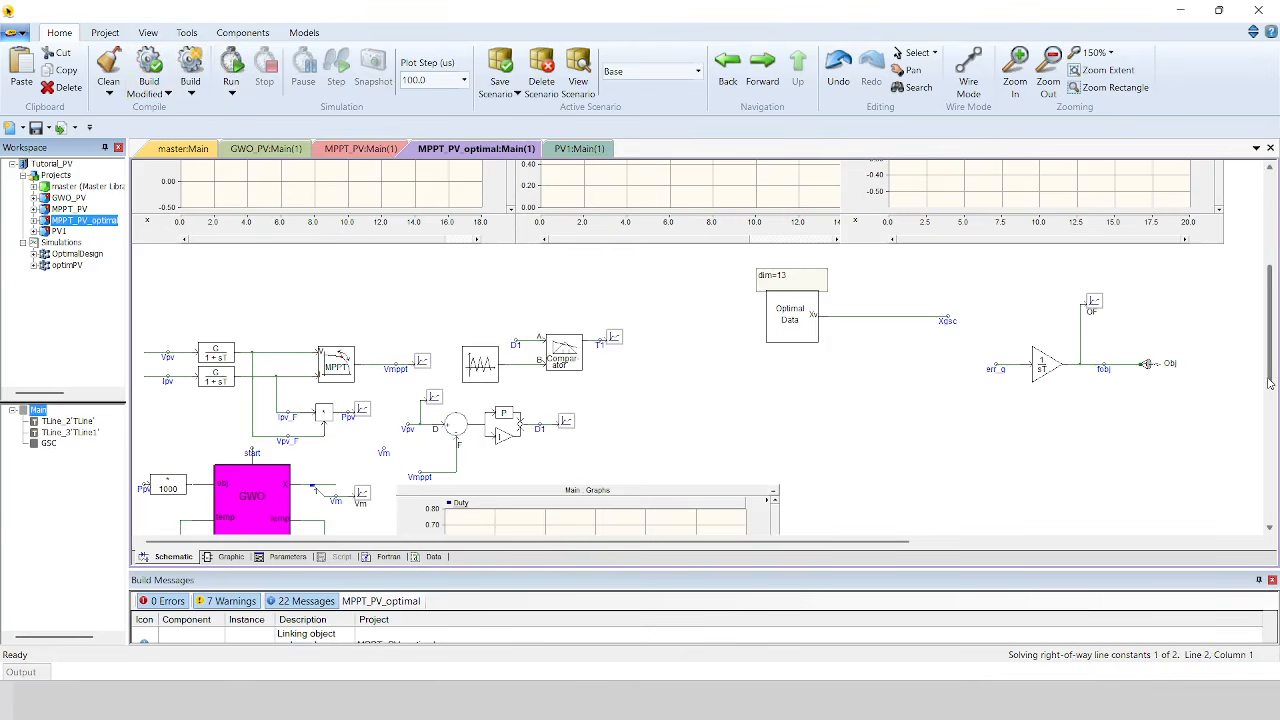
left_click_drag(1270, 383, 1270, 292)
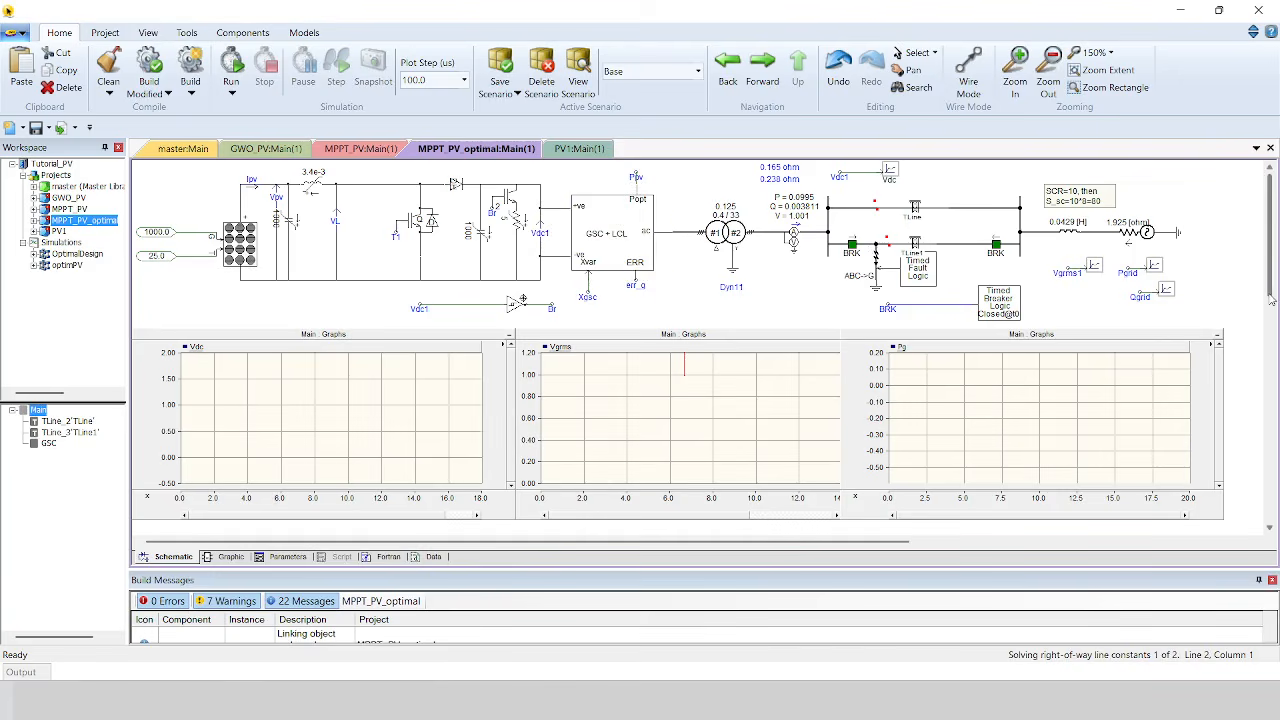
left_click_drag(1269, 296, 1258, 433)
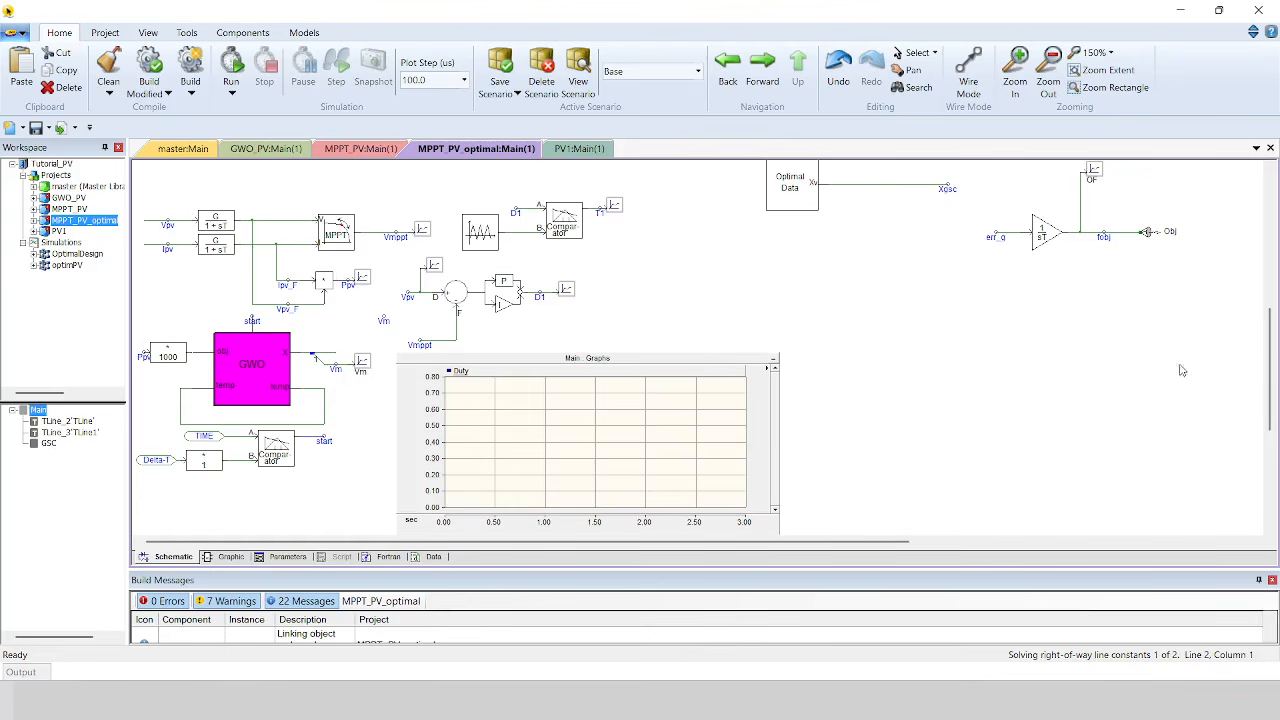
left_click_drag(1271, 424, 1270, 288)
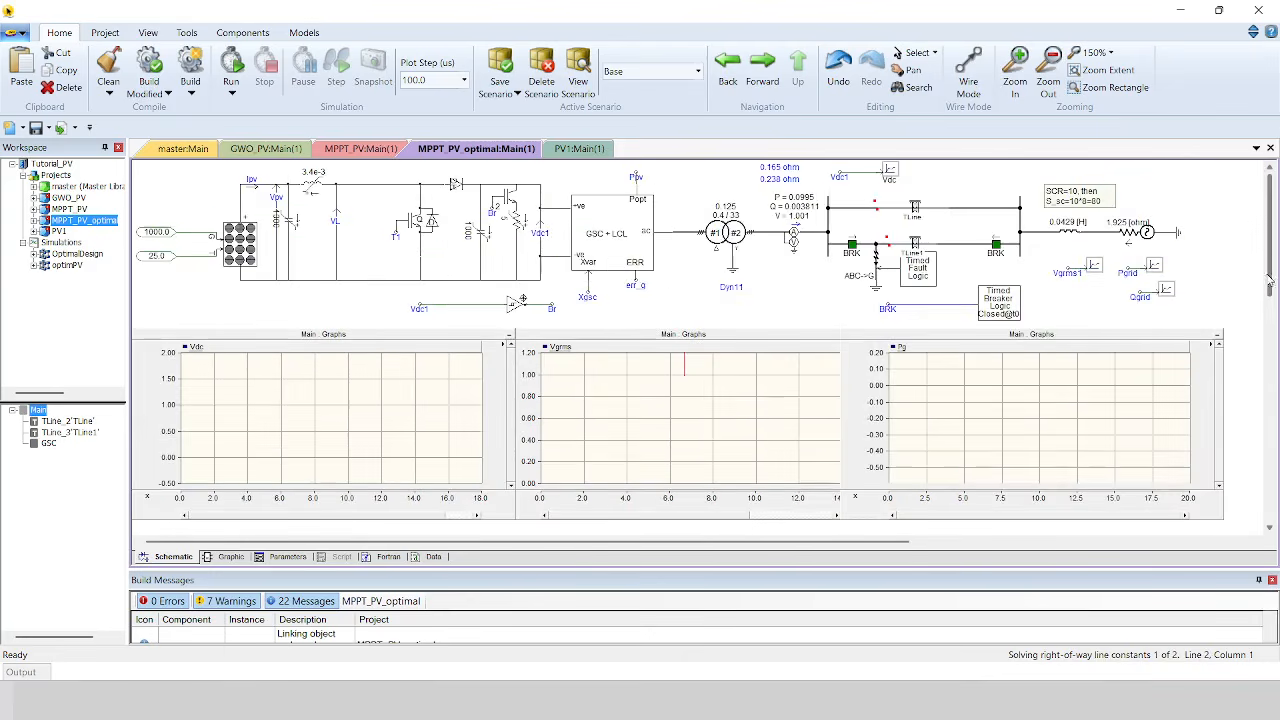
Open the GSC + LCL module and examine the Pgrid and Pop per-unit dividers with their P_base constants.
double_click(618, 232)
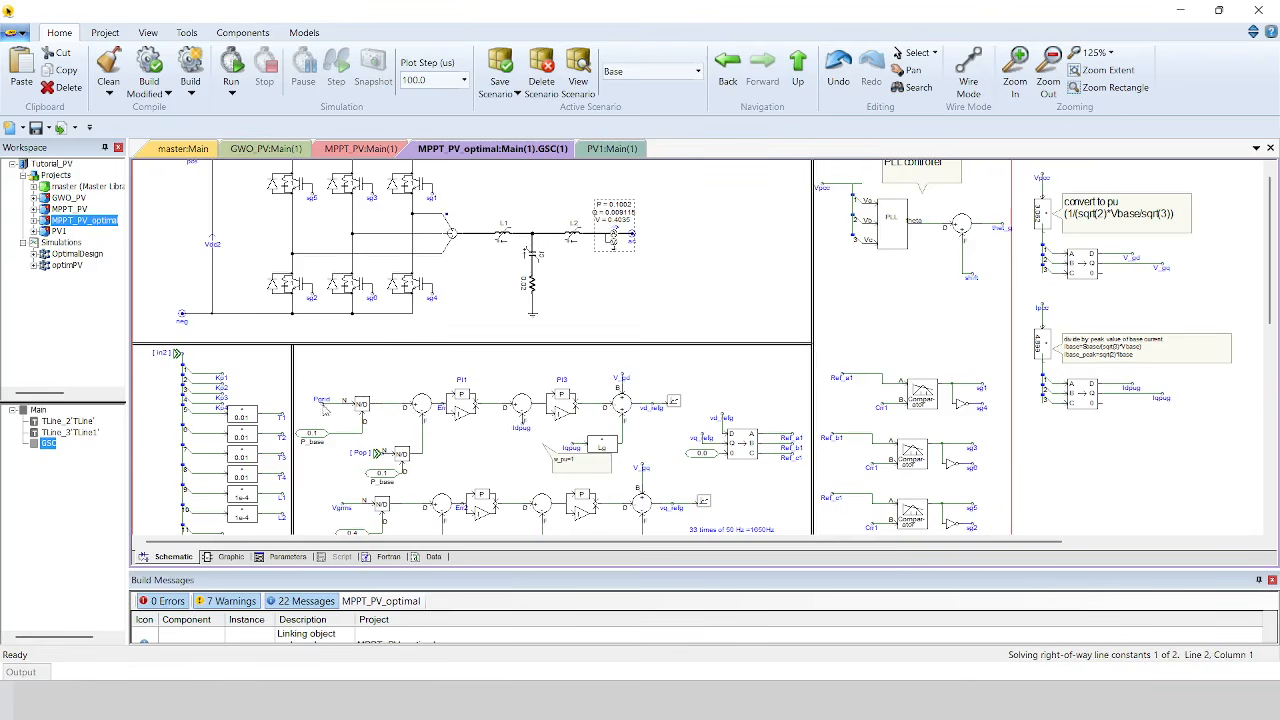
left_click(352, 375)
scroll(351, 378, "up", 2)
scroll(608, 474, "down", 3)
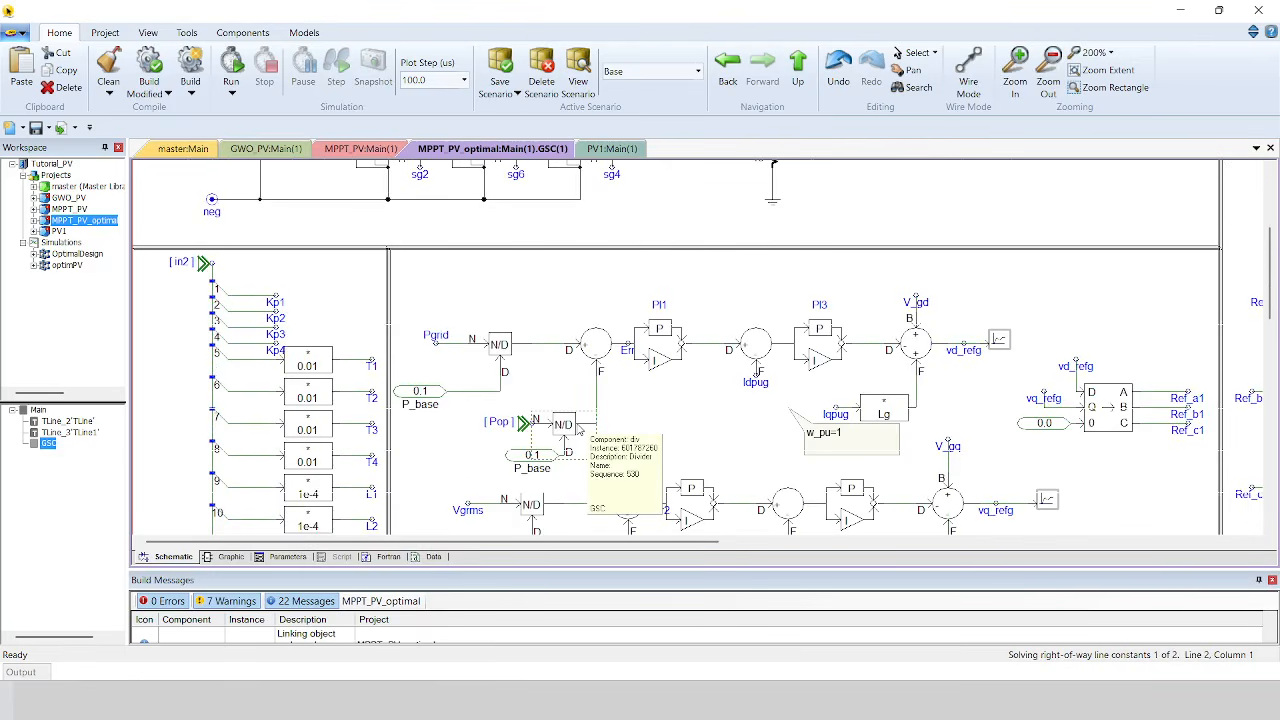
mouse_move(505, 278)
left_mouse_down()
mouse_move(466, 266)
mouse_move(371, 371)
mouse_move(477, 463)
mouse_move(635, 455)
mouse_move(623, 337)
mouse_move(490, 311)
left_mouse_up()
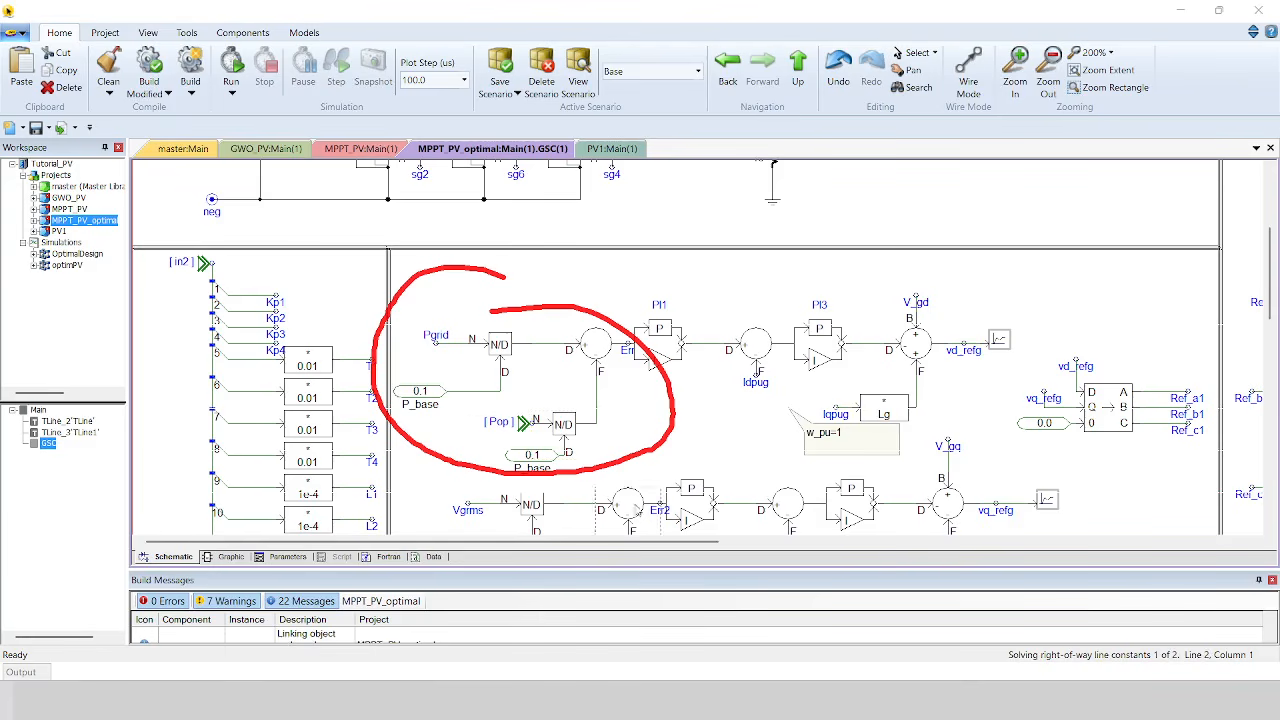
mouse_move(434, 410)
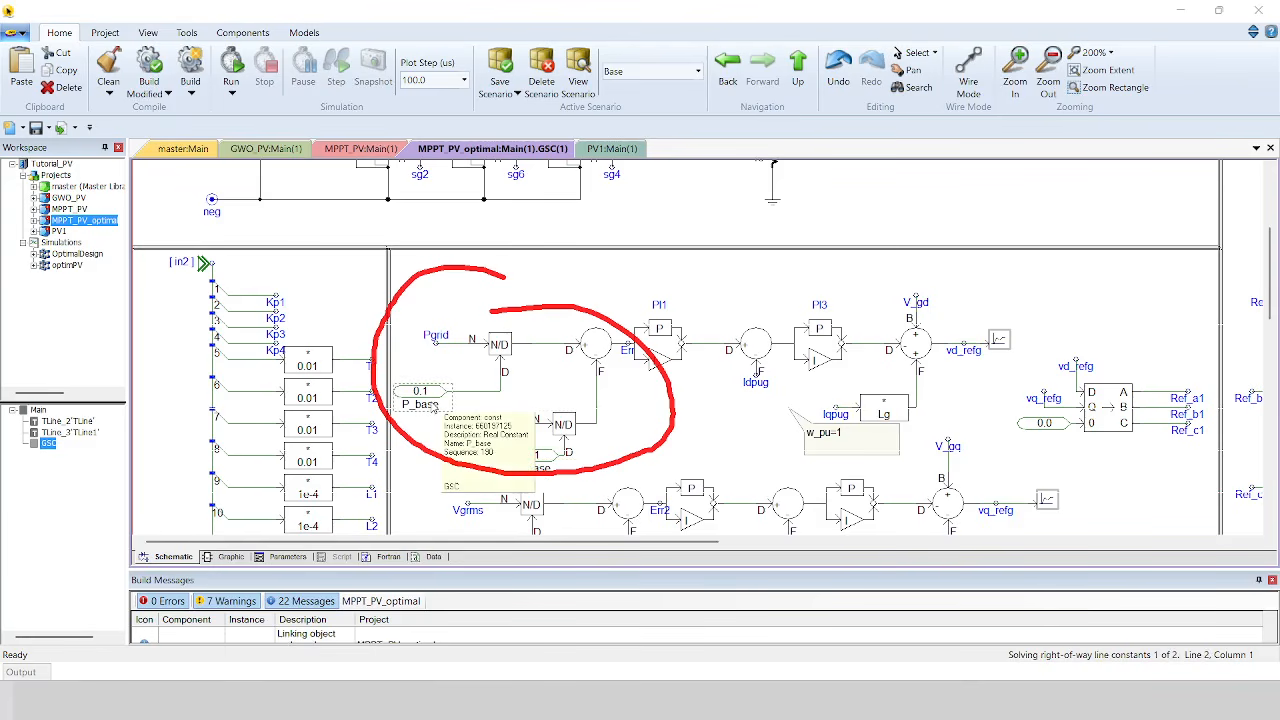
left_click_drag(648, 225, 660, 300)
mouse_move(708, 242)
left_mouse_down()
mouse_move(726, 249)
mouse_move(692, 243)
left_mouse_up()
mouse_move(775, 228)
left_mouse_down()
mouse_move(766, 249)
mouse_move(782, 232)
left_mouse_up()
left_click_drag(848, 200, 857, 277)
mouse_move(908, 222)
left_mouse_down()
mouse_move(916, 275)
mouse_move(1025, 204)
mouse_move(1020, 172)
left_mouse_up()
left_click_drag(770, 376, 760, 372)
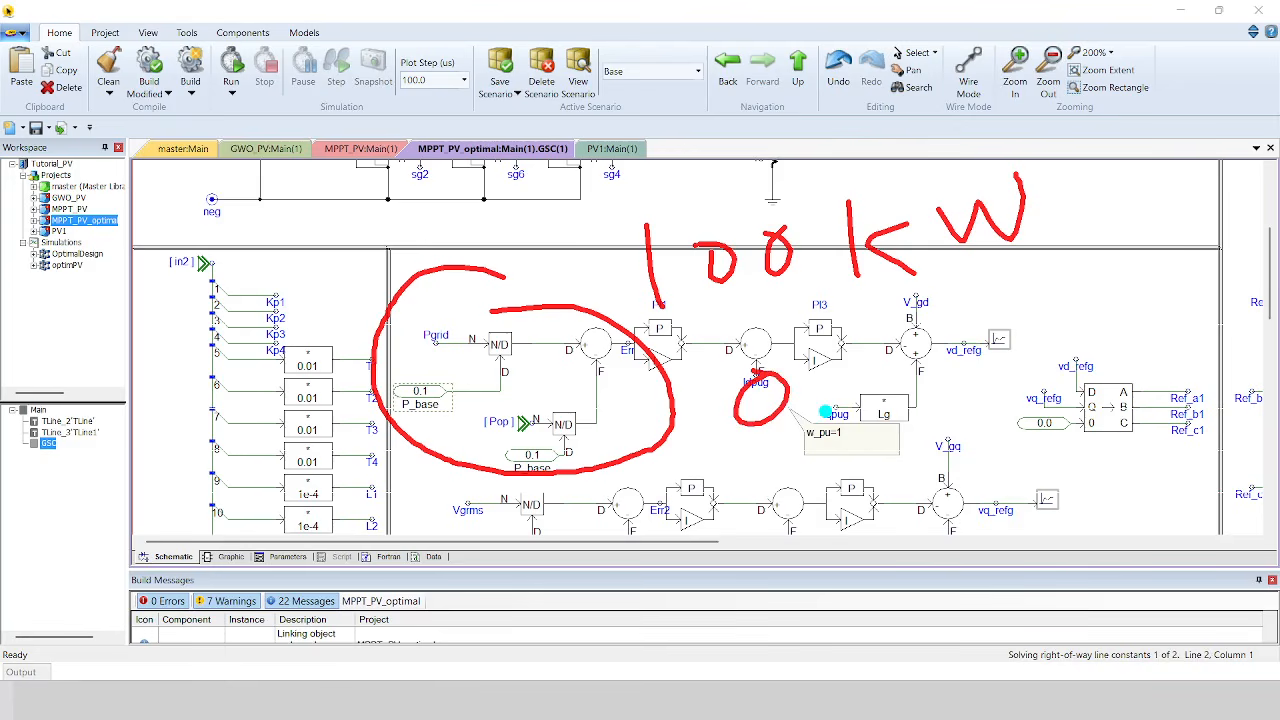
left_click_drag(862, 334, 889, 424)
mouse_move(968, 410)
left_mouse_down()
mouse_move(1000, 330)
mouse_move(1040, 380)
left_mouse_up()
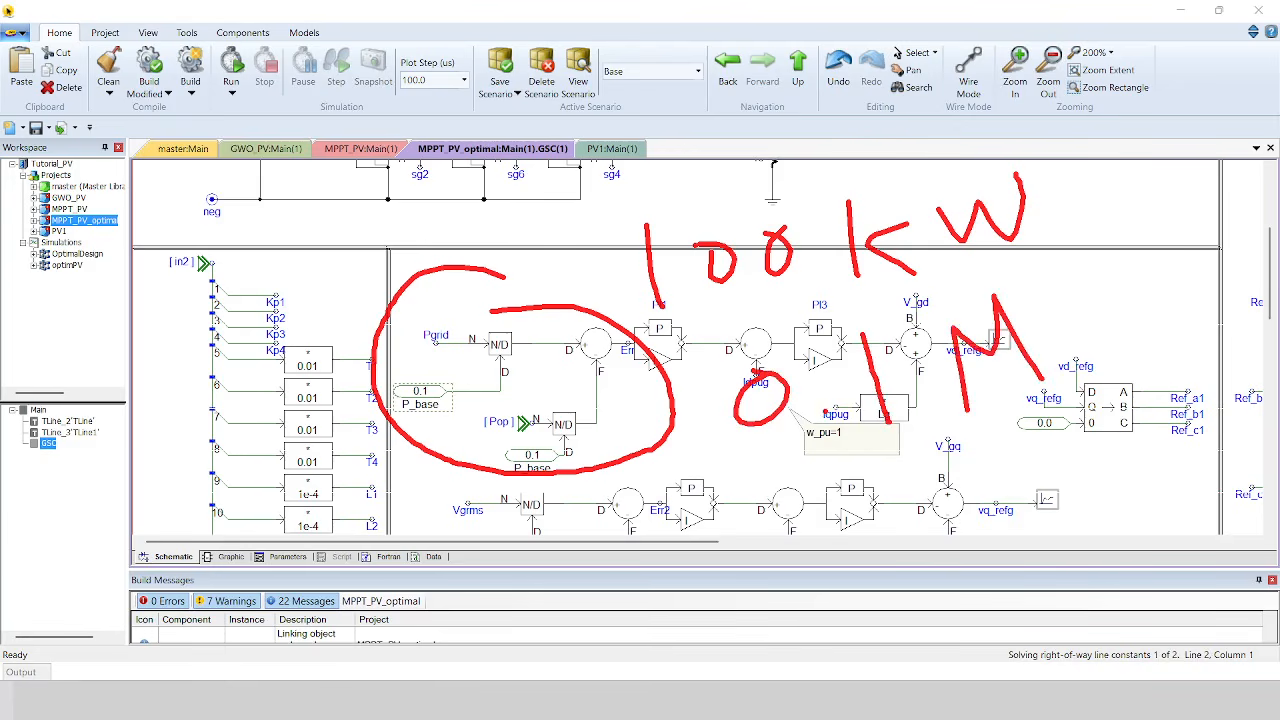
mouse_move(1042, 292)
left_mouse_down()
mouse_move(1090, 315)
mouse_move(1100, 250)
left_mouse_up()
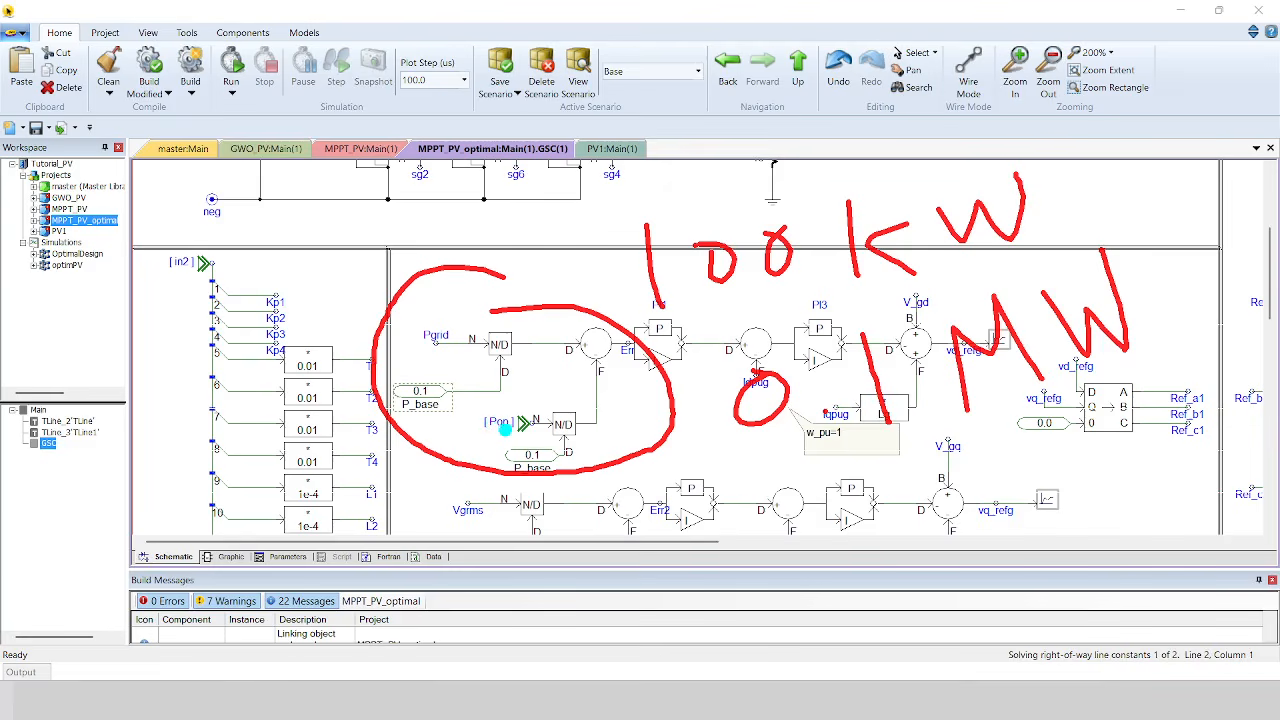
left_click_drag(485, 436, 528, 437)
Return to the MPPT_PV_optimal main schematic and review the MPPT block and its Vmppt voltage control loop below the graphs.
left_click(797, 62)
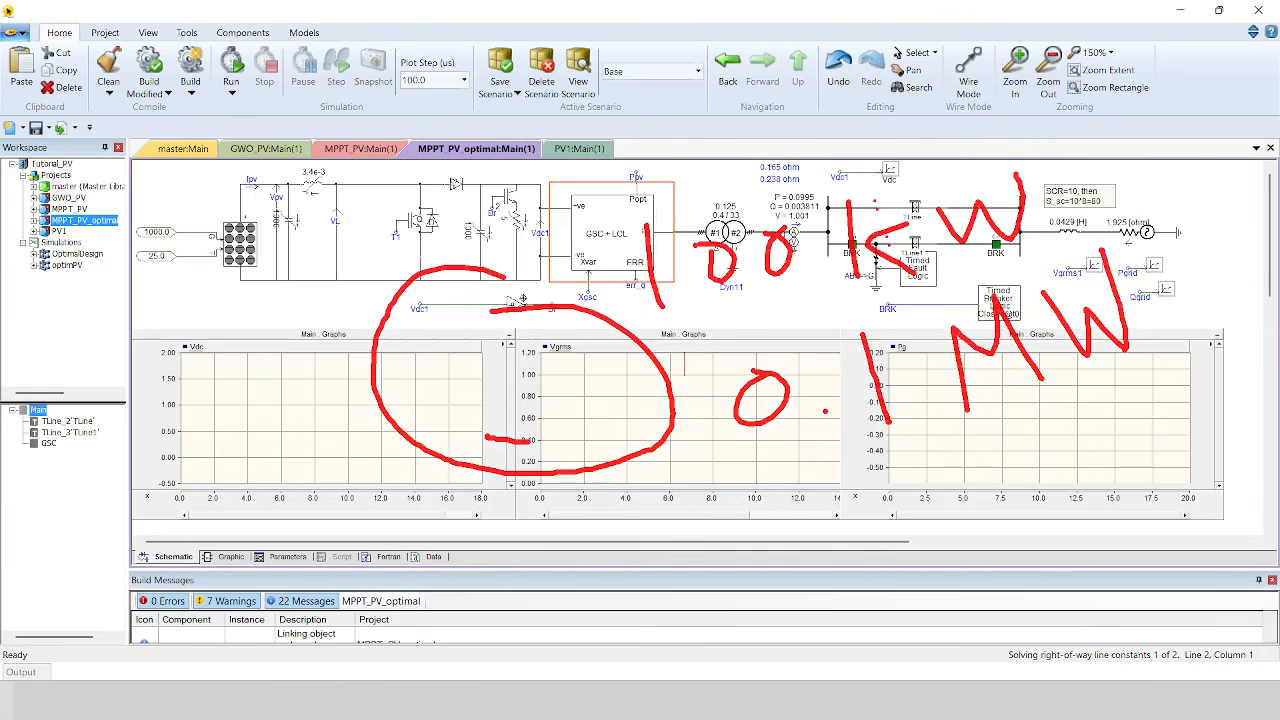
key("Escape")
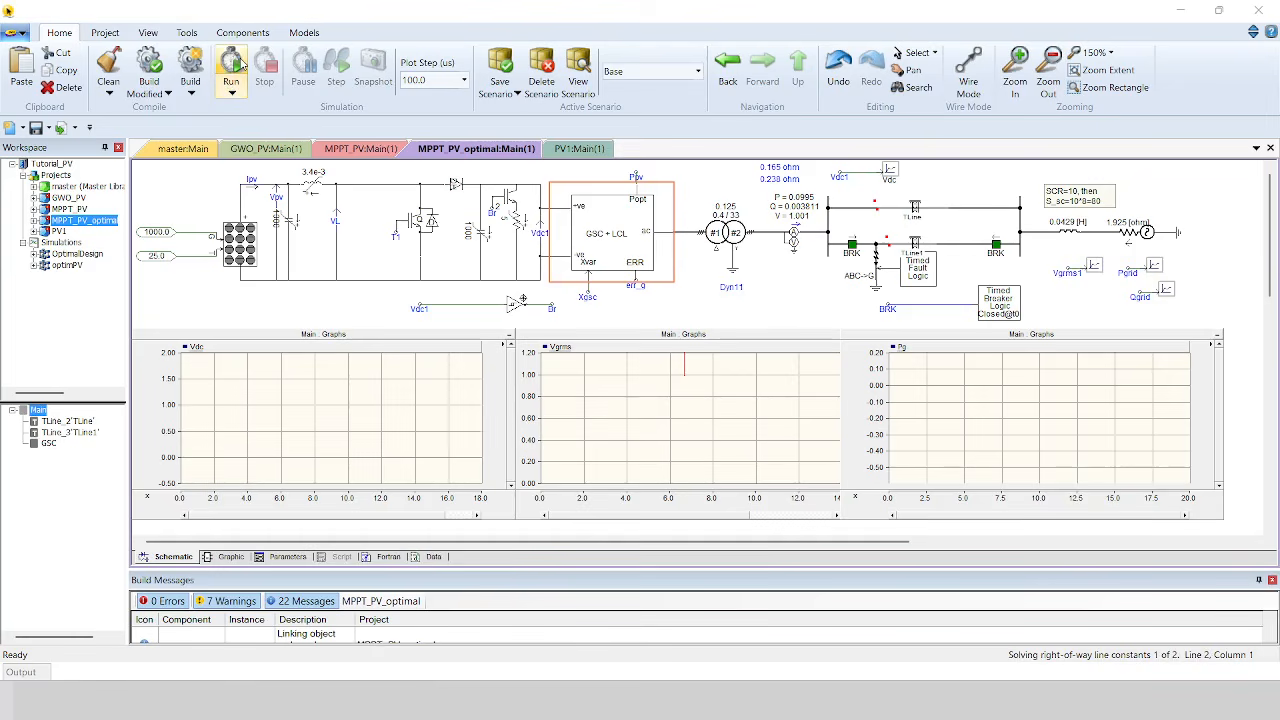
scroll(1268, 297, "down", 1)
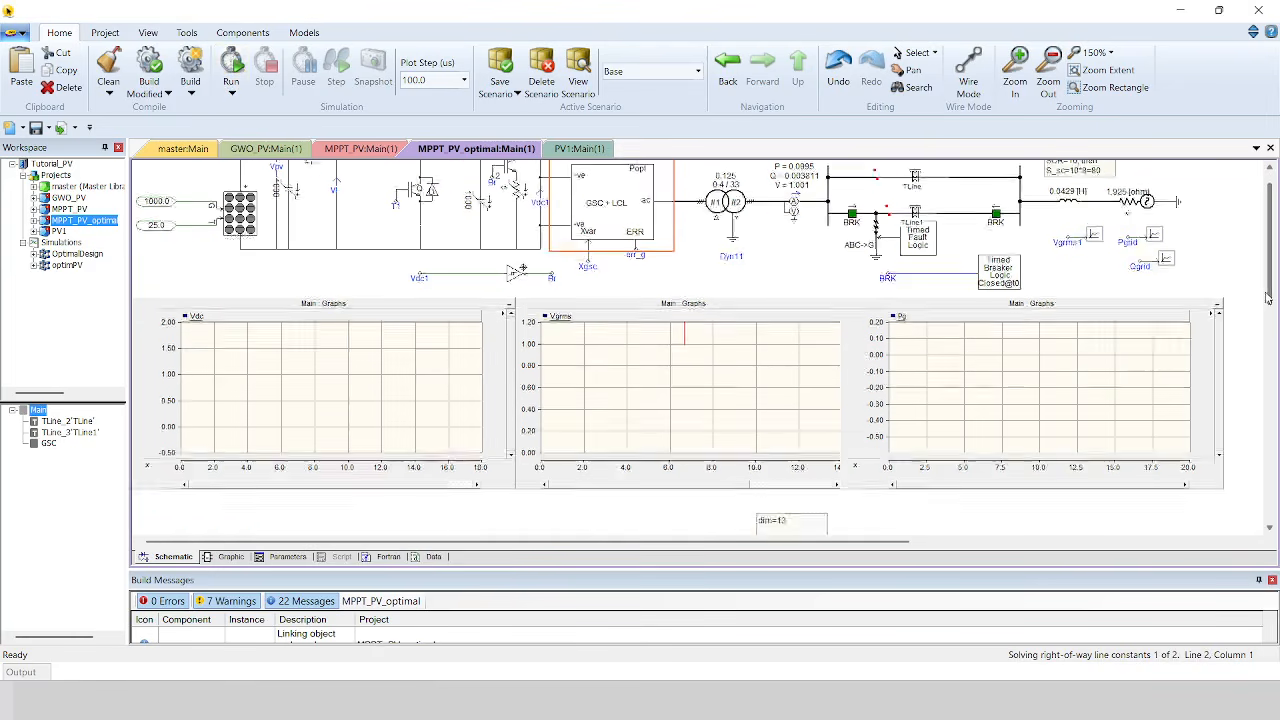
scroll(1268, 297, "down", 8)
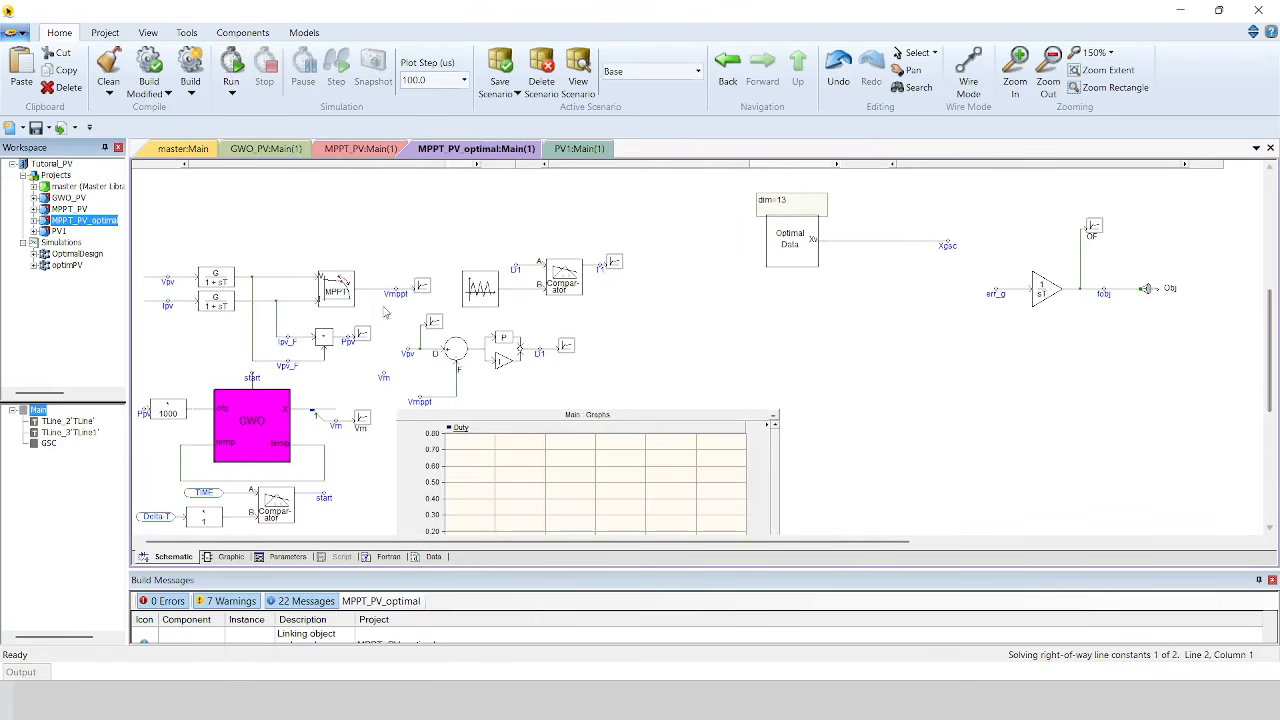
left_click(330, 297)
left_click(417, 404)
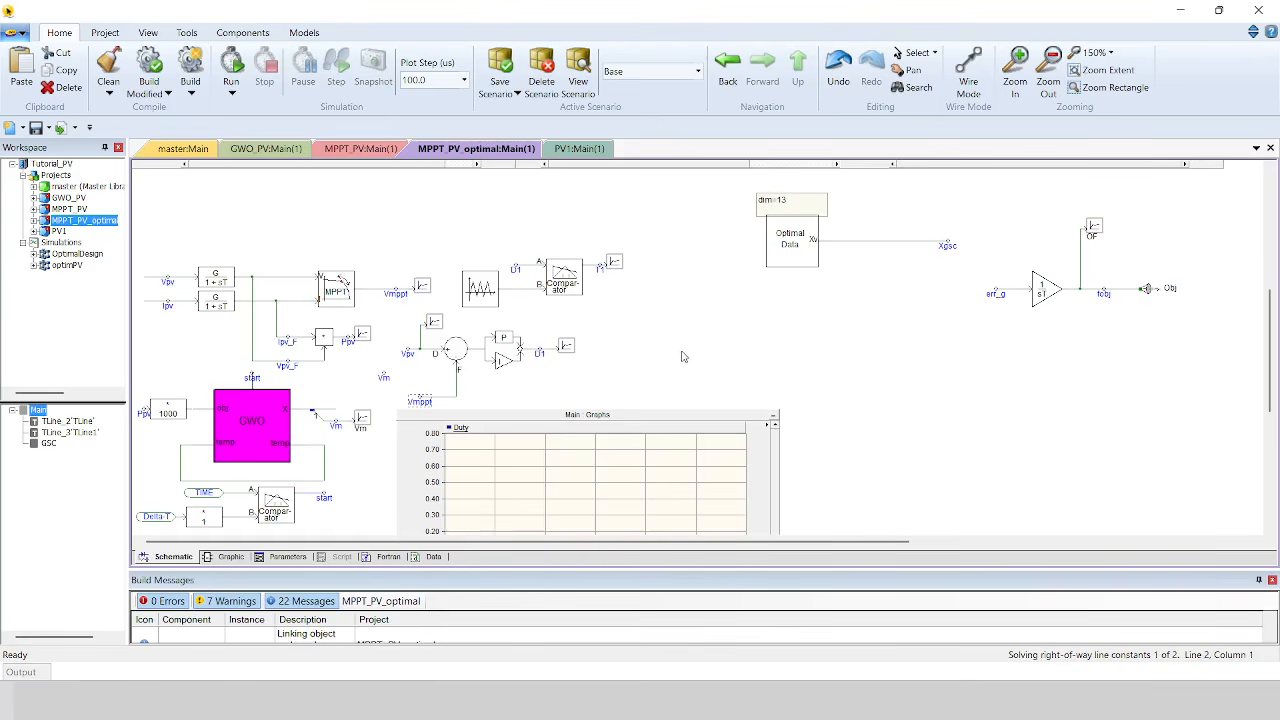
left_click_drag(1273, 384, 1273, 260)
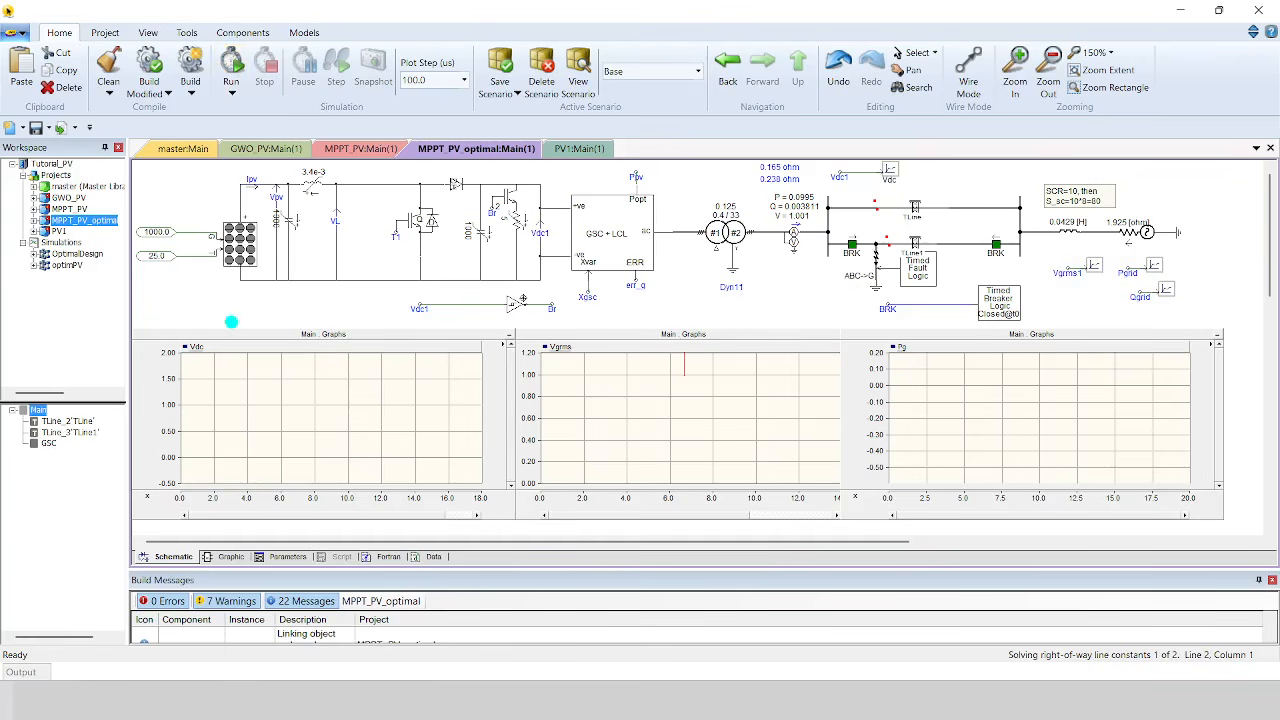
left_click_drag(235, 320, 258, 392)
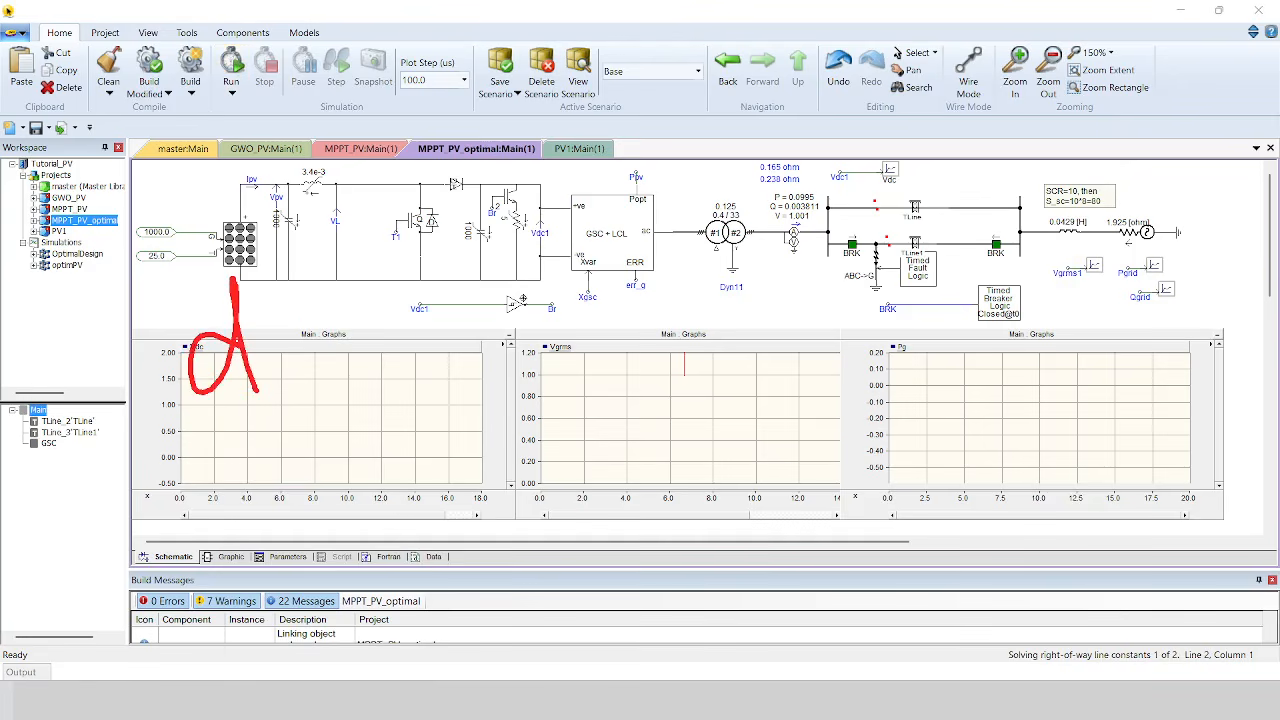
left_click_drag(308, 334, 304, 332)
mouse_move(417, 323)
left_mouse_down()
mouse_move(491, 340)
mouse_move(478, 358)
left_mouse_up()
left_click_drag(551, 268, 553, 362)
mouse_move(510, 362)
left_mouse_down()
mouse_move(582, 330)
mouse_move(632, 366)
left_mouse_up()
left_click(600, 300)
mouse_move(645, 322)
left_mouse_down()
mouse_move(694, 346)
mouse_move(752, 340)
left_mouse_up()
mouse_move(770, 304)
left_mouse_down()
mouse_move(776, 336)
mouse_move(860, 342)
left_mouse_up()
left_click(746, 277)
left_click_drag(903, 288, 930, 342)
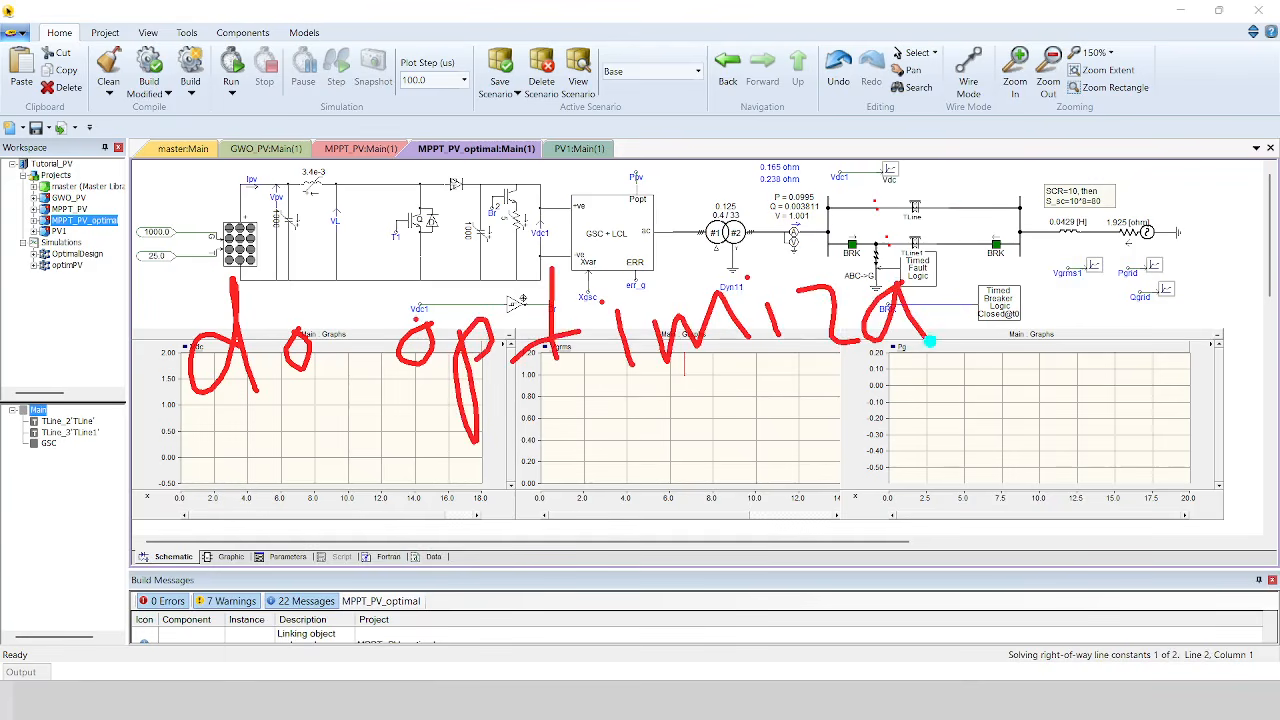
mouse_move(963, 208)
left_mouse_down()
mouse_move(992, 331)
mouse_move(998, 279)
left_mouse_up()
left_click_drag(1018, 272, 1042, 318)
left_click(1002, 269)
mouse_move(1094, 258)
left_mouse_down()
mouse_move(1083, 291)
mouse_move(1095, 262)
left_mouse_up()
mouse_move(1120, 249)
left_mouse_down()
mouse_move(1160, 256)
mouse_move(1213, 293)
left_mouse_up()
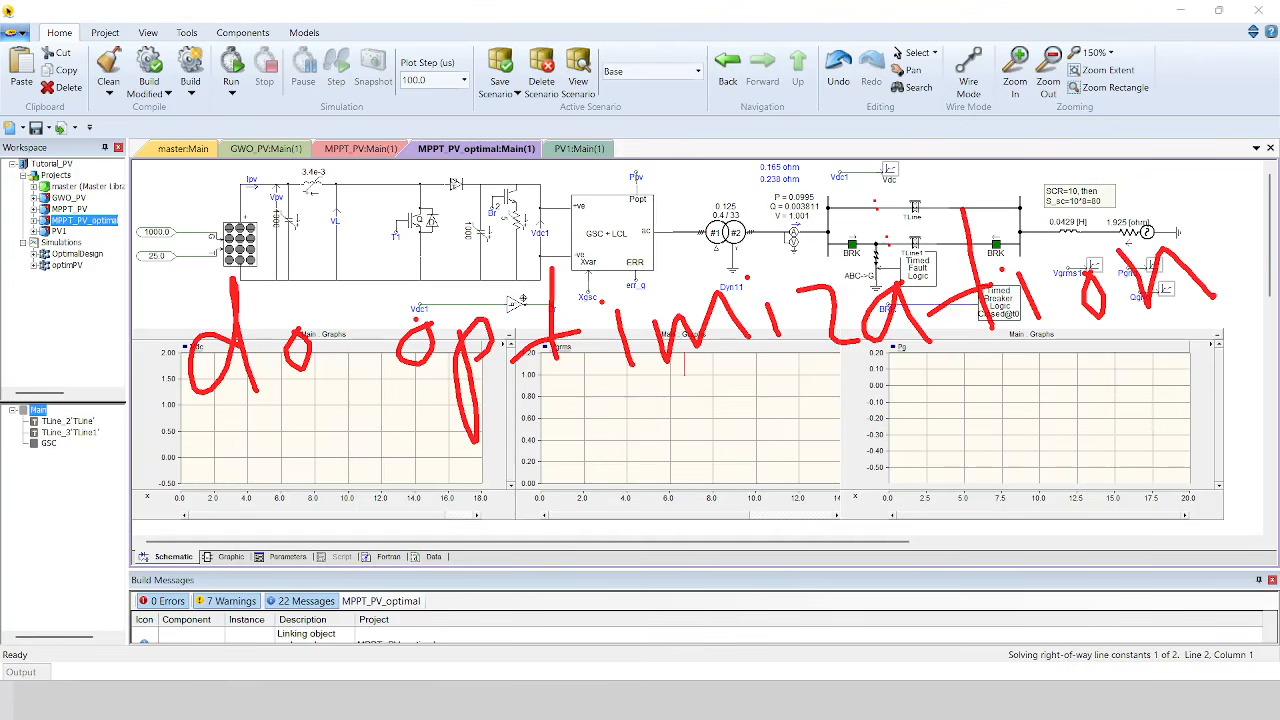
left_click_drag(297, 456, 260, 564)
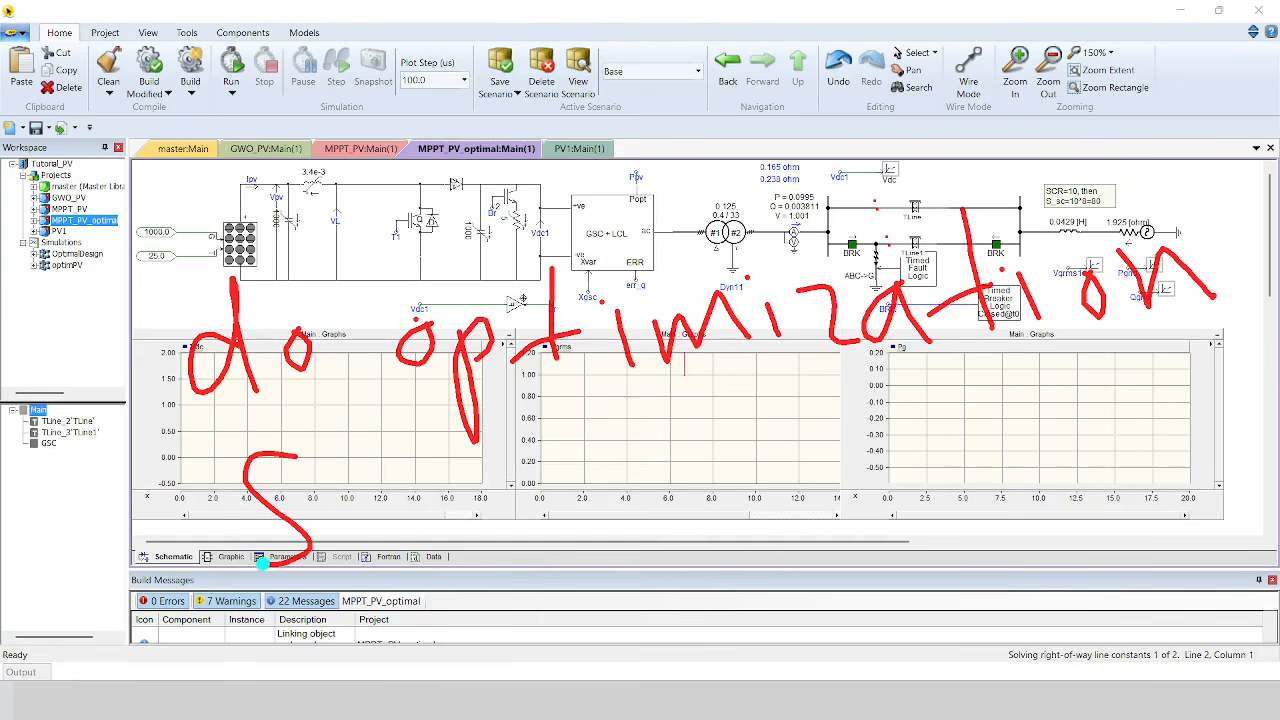
left_click_drag(366, 497, 368, 500)
left_click_drag(404, 437, 445, 563)
mouse_move(500, 506)
left_mouse_down()
mouse_move(509, 494)
mouse_move(550, 520)
left_mouse_up()
mouse_move(570, 485)
left_mouse_down()
mouse_move(606, 503)
mouse_move(606, 477)
left_mouse_up()
mouse_move(735, 485)
left_mouse_down()
mouse_move(826, 473)
mouse_move(871, 514)
mouse_move(948, 510)
left_mouse_up()
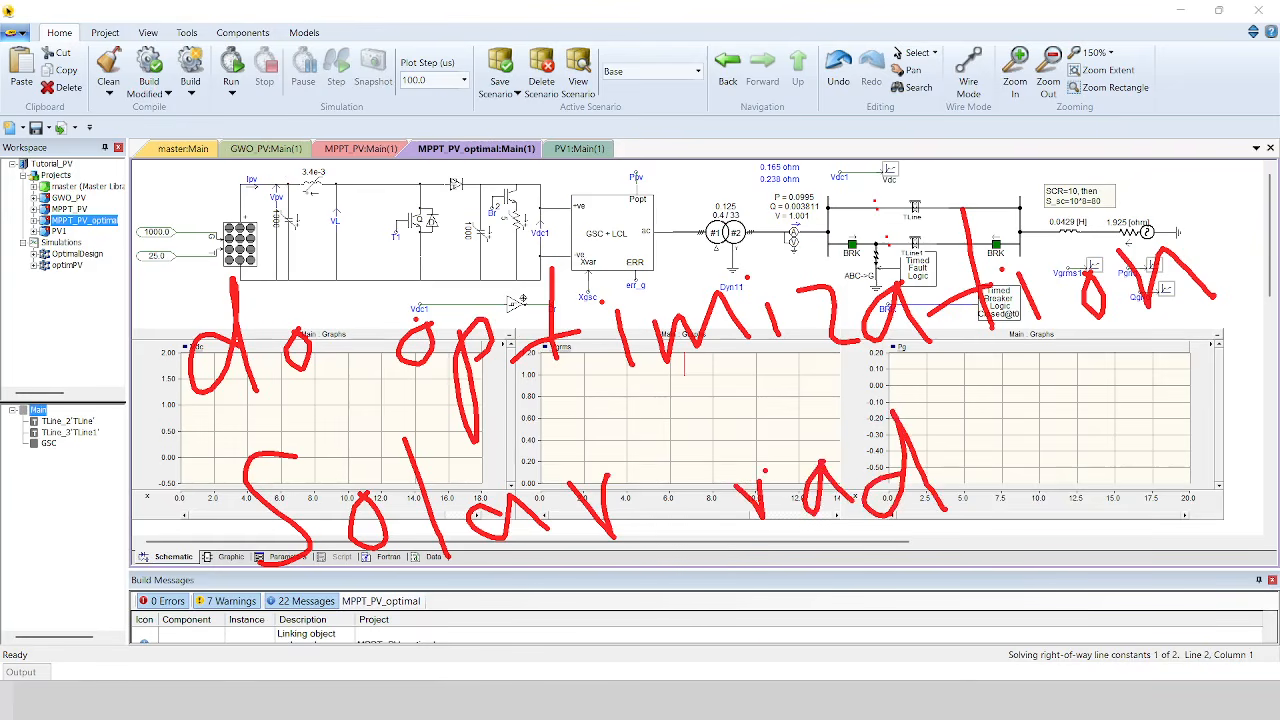
mouse_move(690, 592)
left_mouse_down()
mouse_move(737, 620)
mouse_move(828, 626)
mouse_move(987, 608)
mouse_move(1049, 622)
mouse_move(1086, 594)
mouse_move(1133, 603)
left_mouse_up()
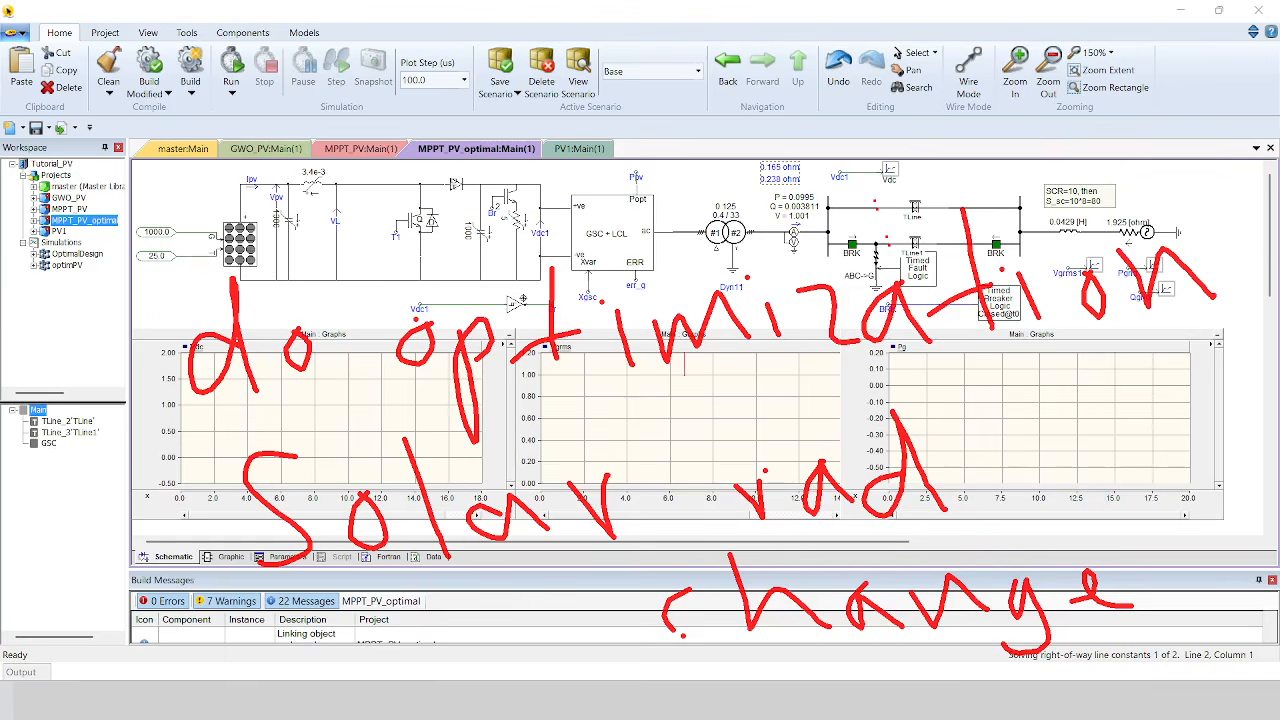
key("Escape")
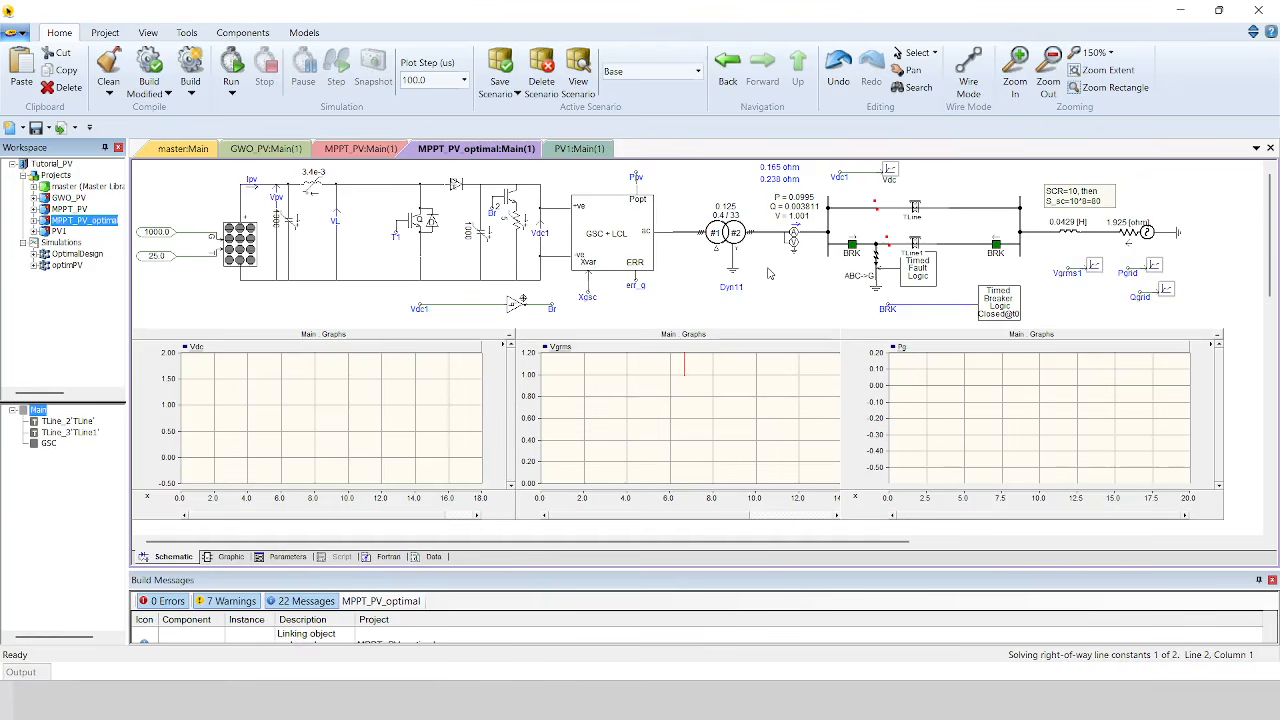
mouse_move(210, 222)
left_mouse_down()
mouse_move(223, 429)
mouse_move(316, 430)
left_mouse_up()
mouse_move(352, 245)
left_mouse_down()
mouse_move(420, 400)
mouse_move(468, 222)
left_mouse_up()
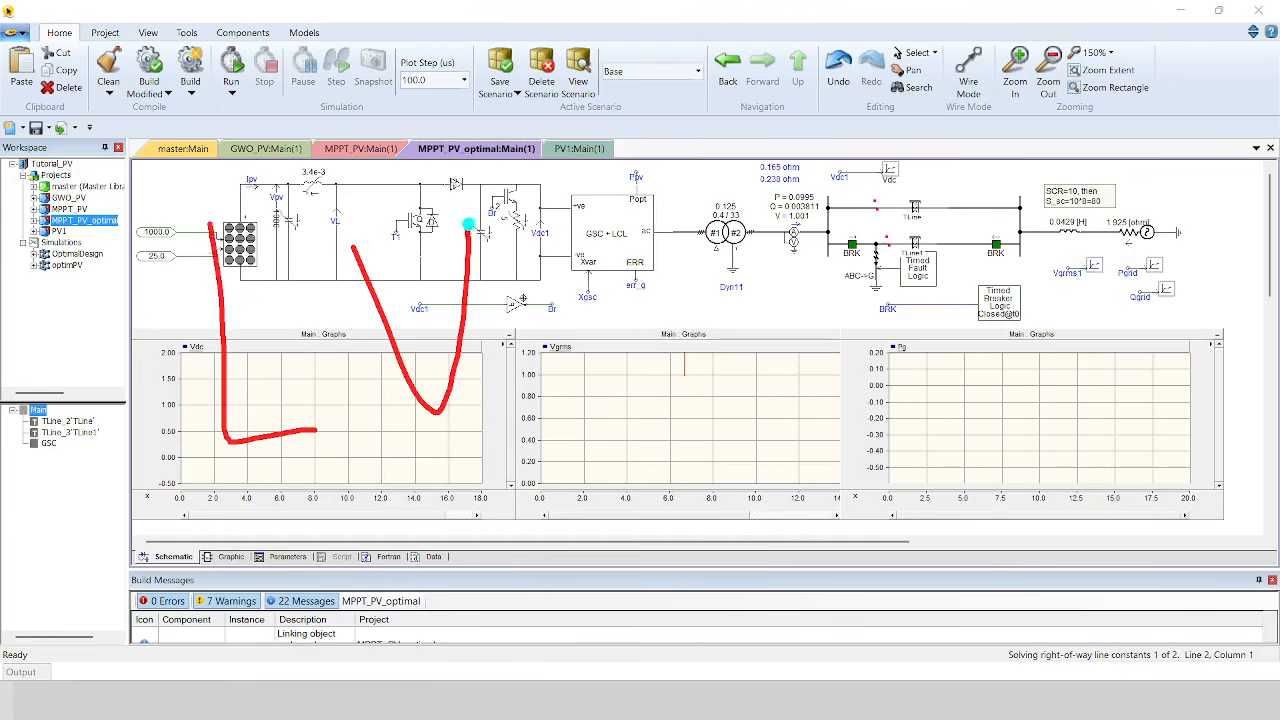
mouse_move(552, 224)
left_mouse_down()
mouse_move(563, 397)
mouse_move(614, 277)
mouse_move(714, 371)
left_mouse_up()
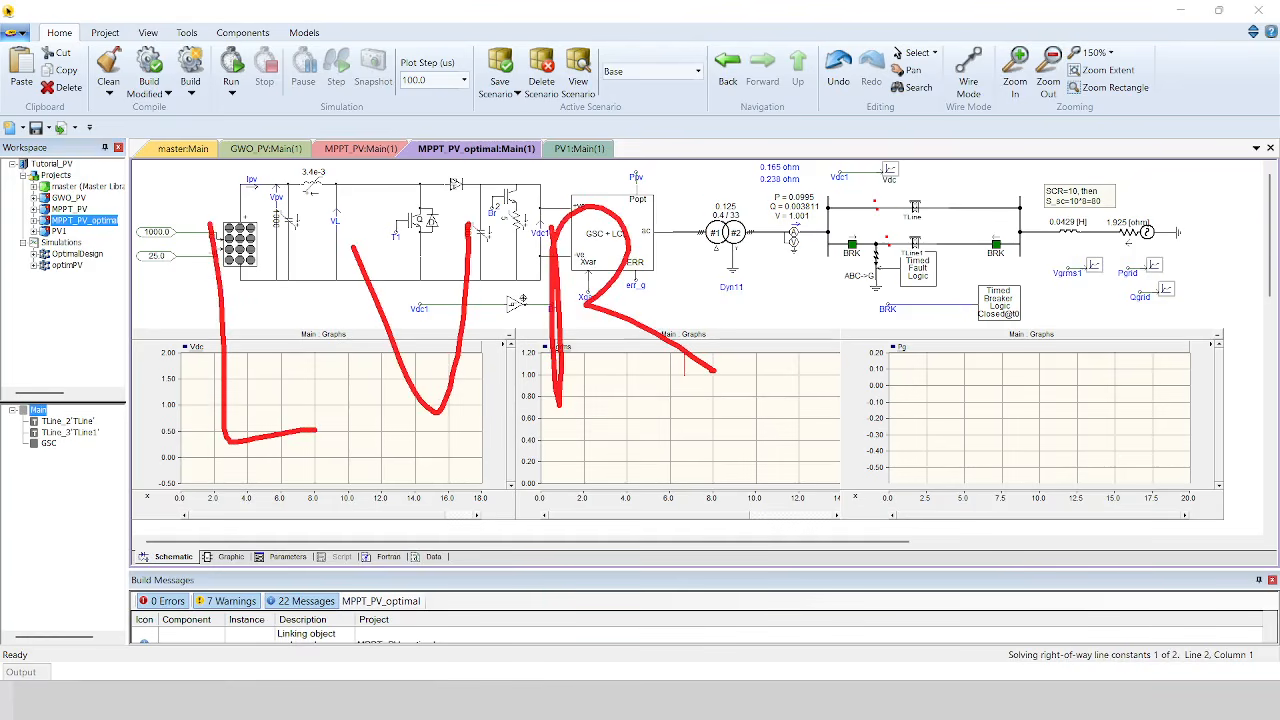
left_click_drag(708, 210, 894, 196)
left_click_drag(802, 208, 835, 410)
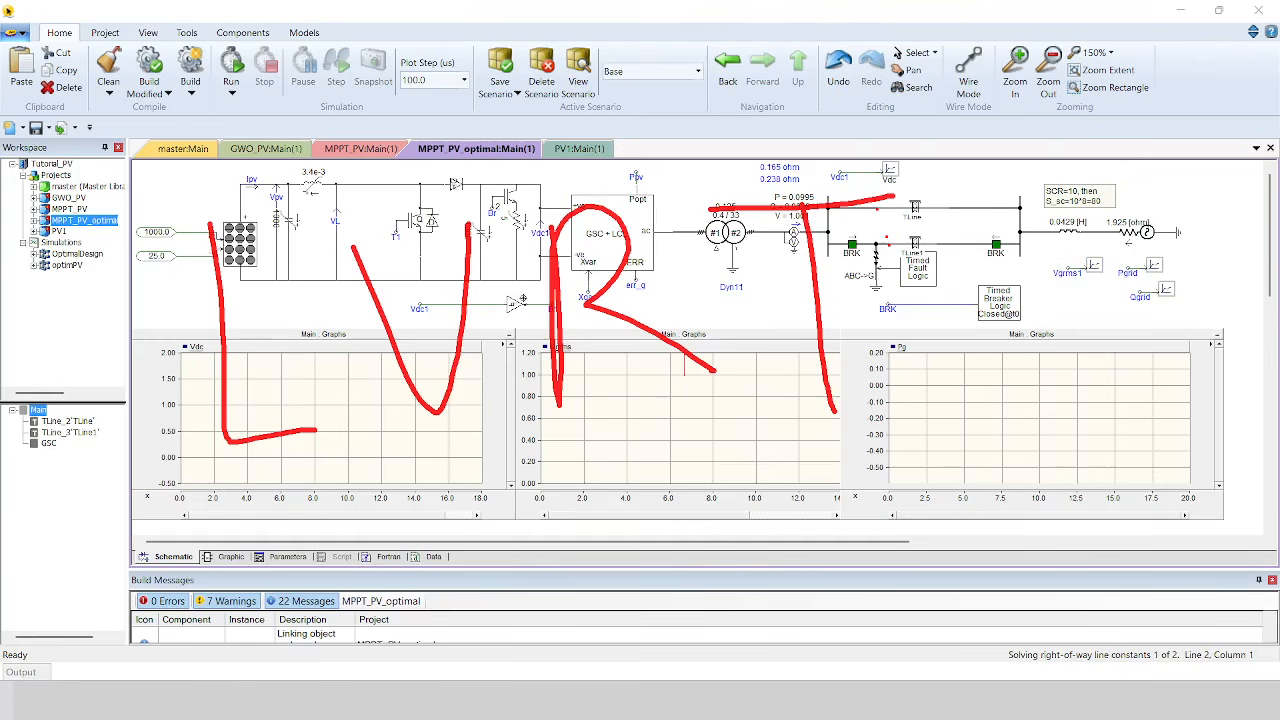
mouse_move(975, 222)
left_mouse_down()
mouse_move(986, 357)
mouse_move(970, 224)
left_mouse_up()
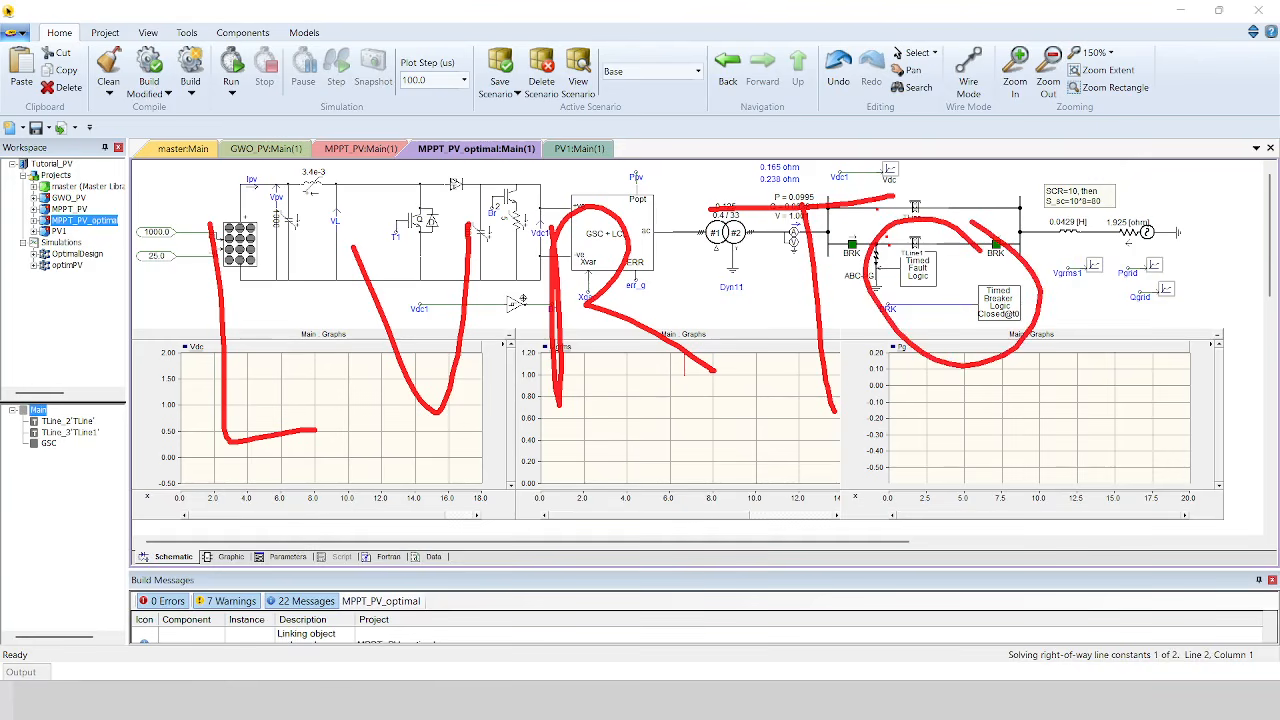
key("Escape")
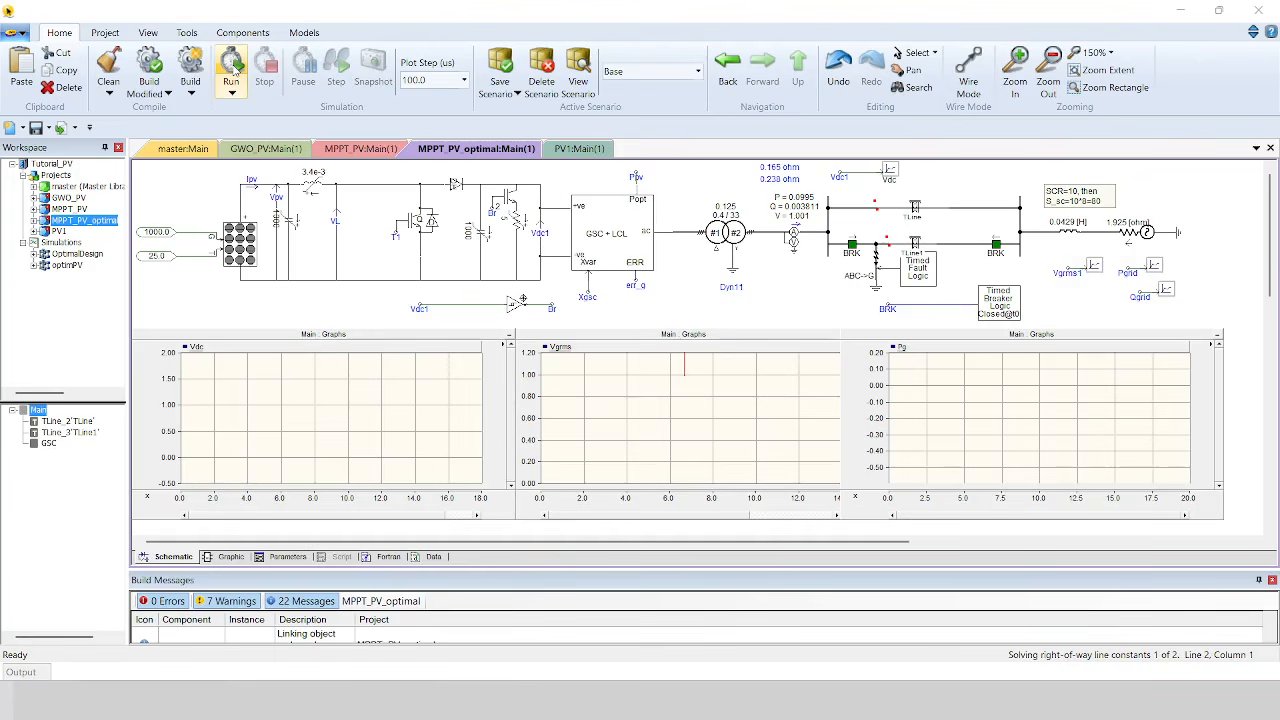
Run the MPPT_PV_optimal simulation and inspect the Vdc, Vgrms and Pg graphs while it runs.
left_click(231, 70)
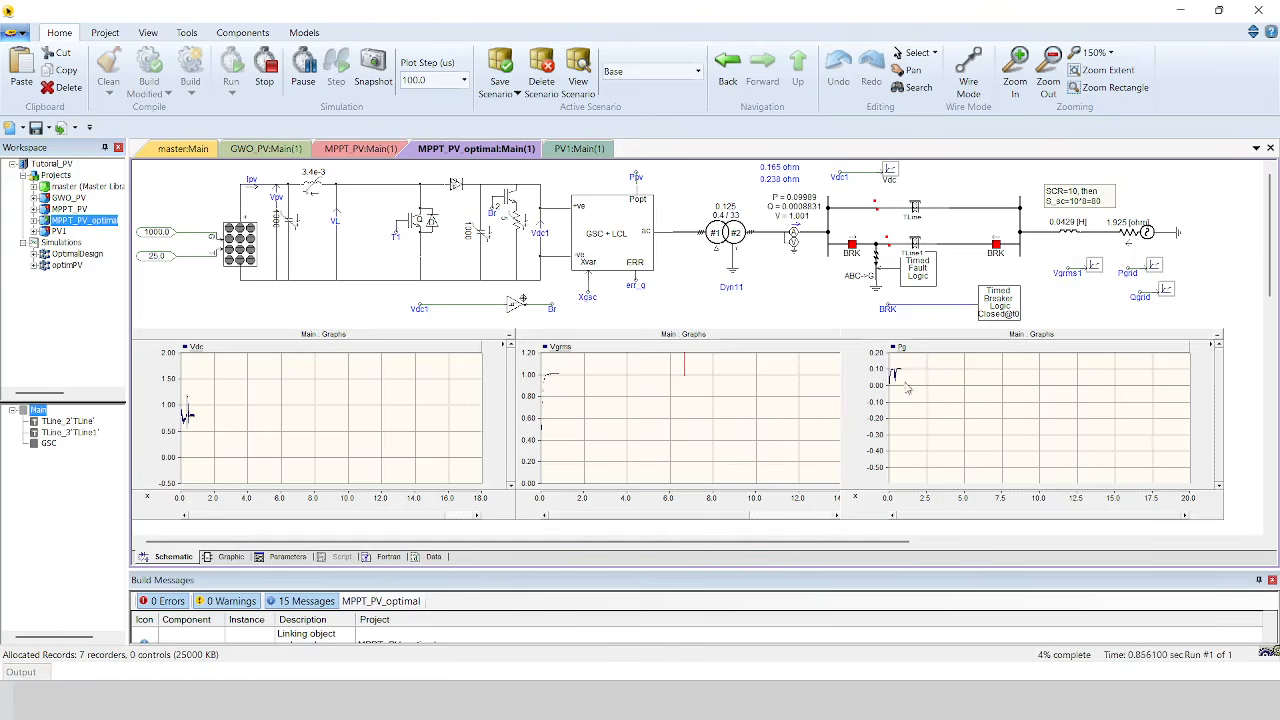
scroll(917, 391, "up", 1)
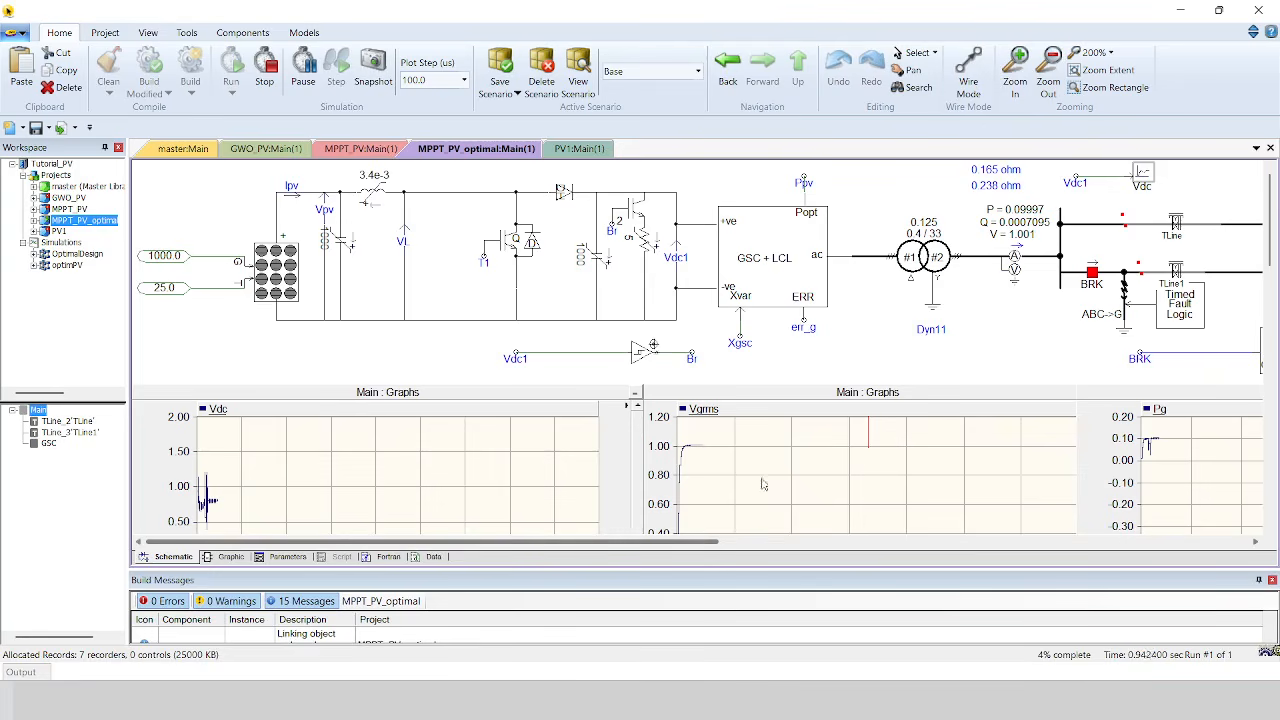
left_click_drag(1268, 251, 1268, 262)
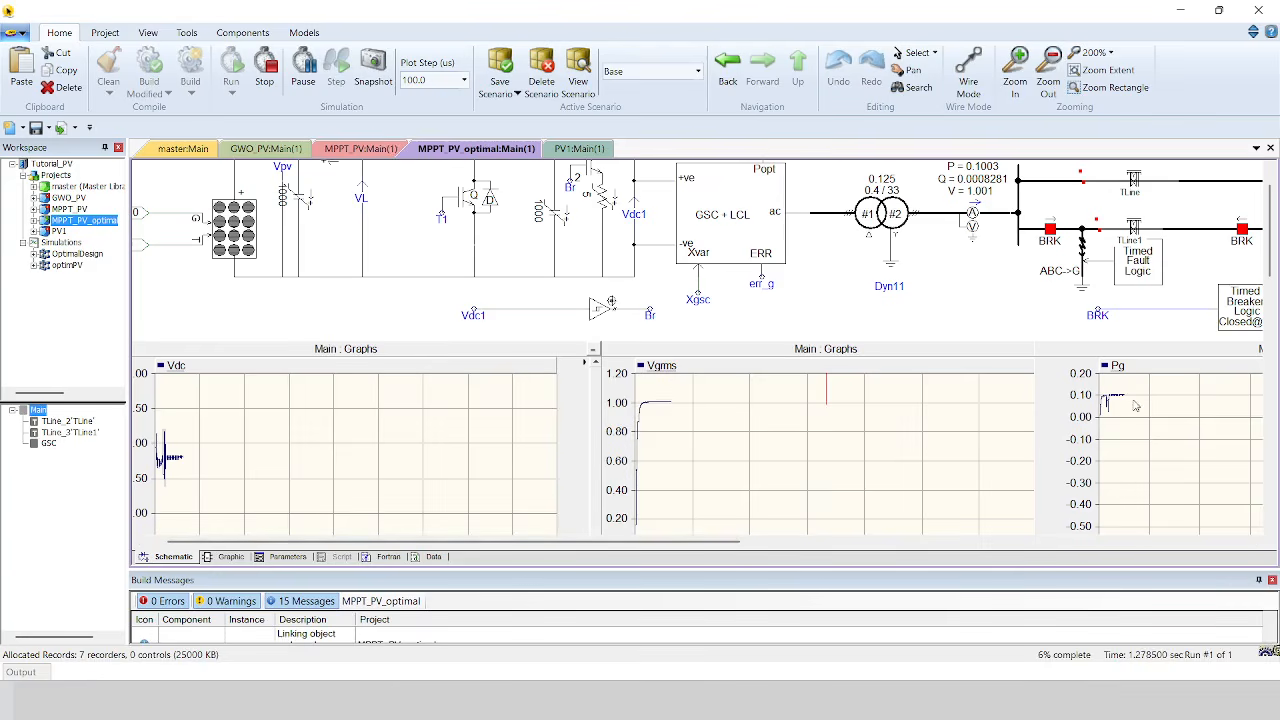
left_click_drag(738, 543, 777, 548)
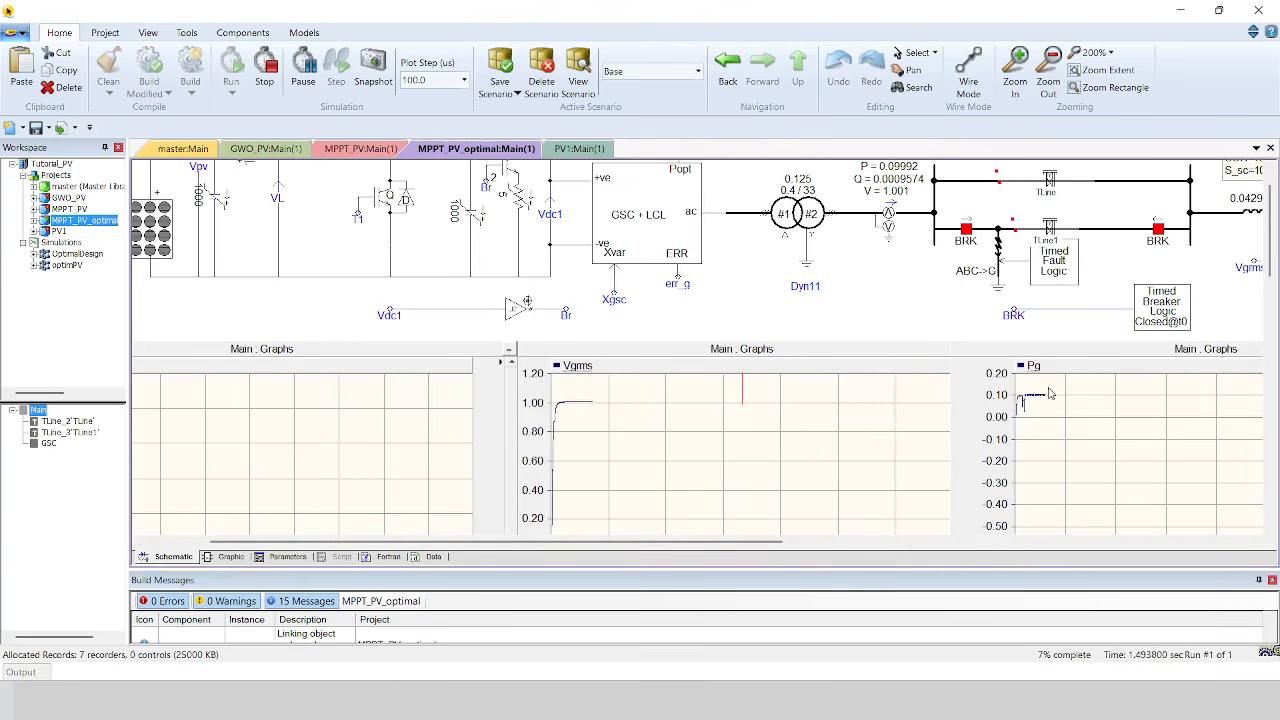
mouse_move(1049, 394)
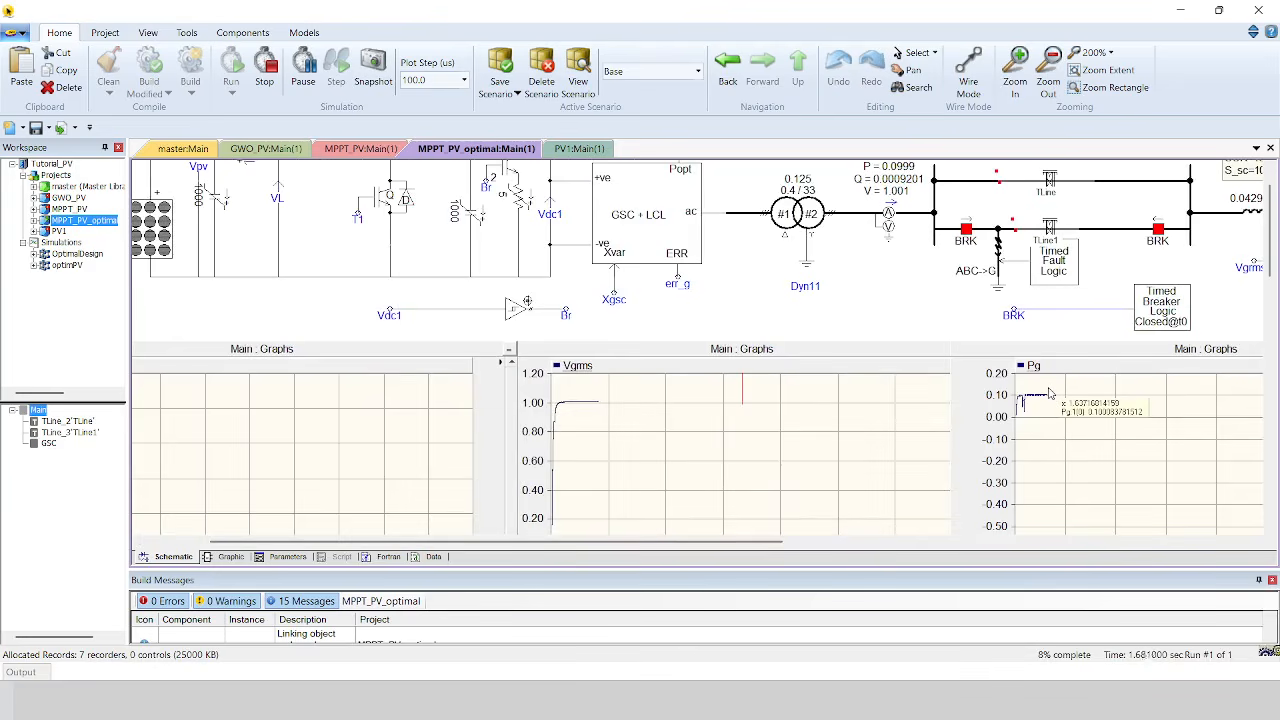
mouse_move(1105, 345)
left_mouse_down()
mouse_move(1000, 463)
mouse_move(1096, 340)
left_mouse_up()
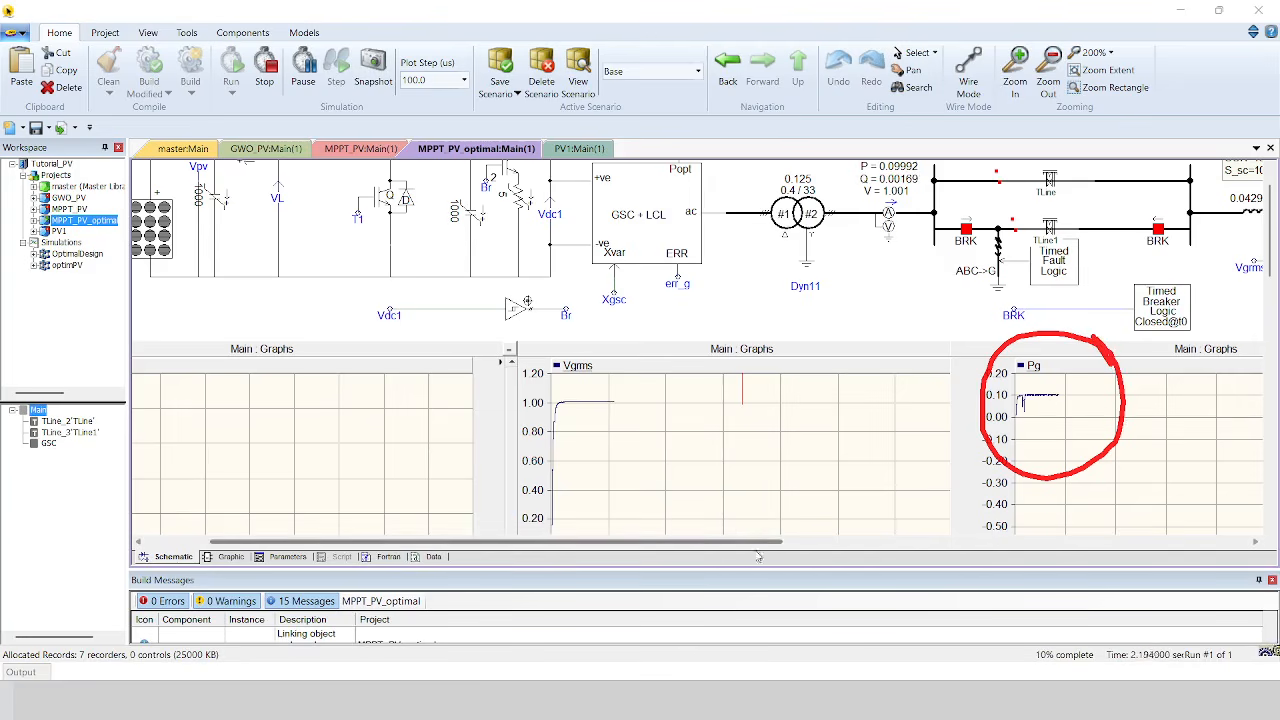
left_click_drag(763, 545, 683, 549)
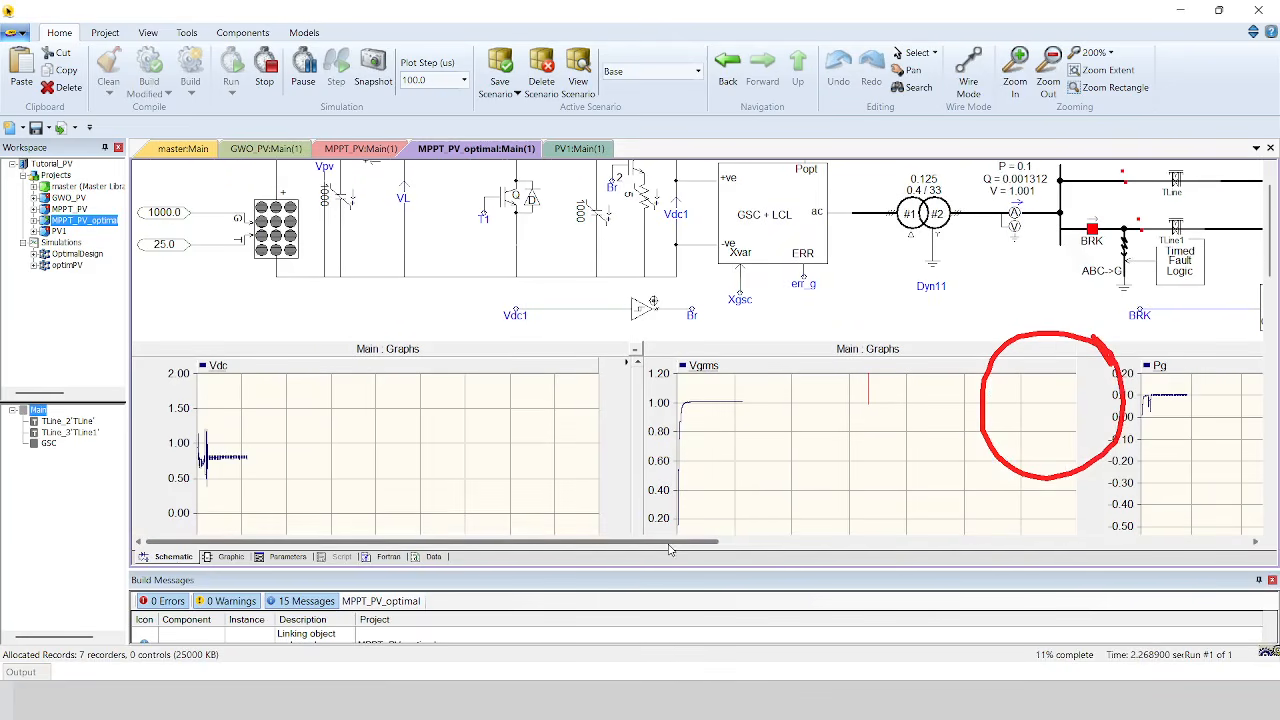
scroll(1271, 266, "down", 1)
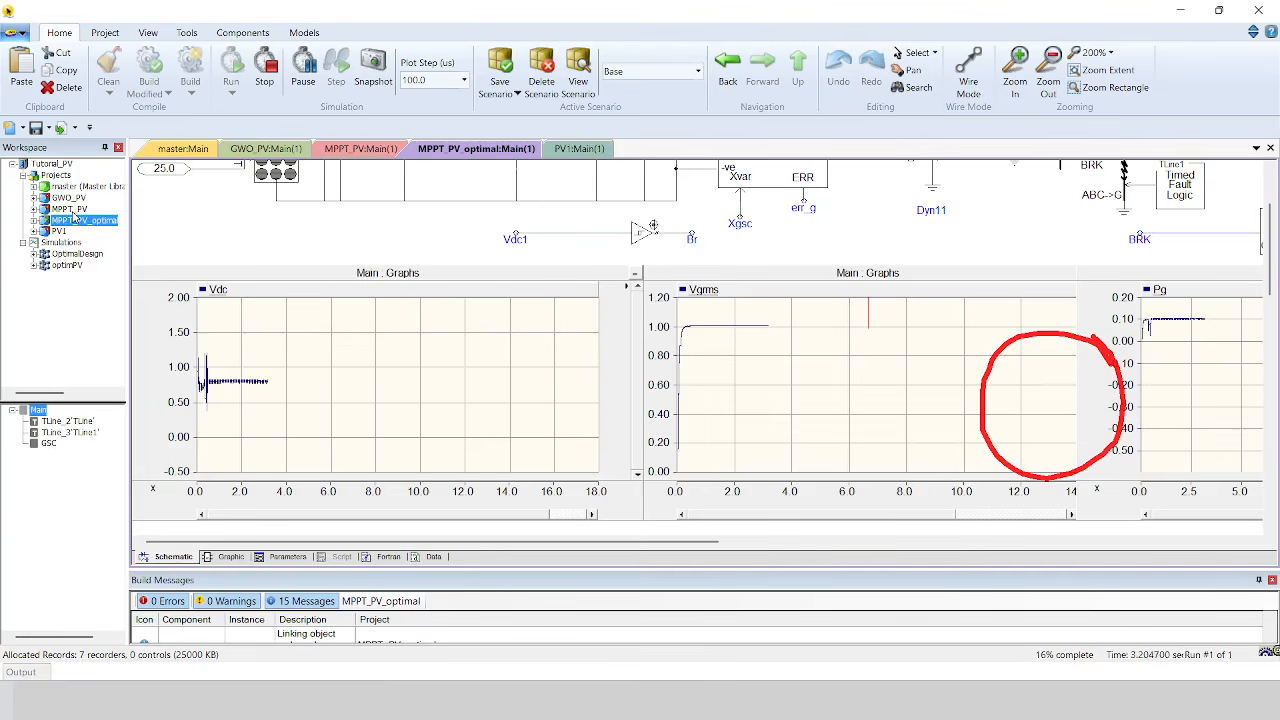
Display the project's runtime settings and check the duration of run and solution time step.
left_click(105, 33)
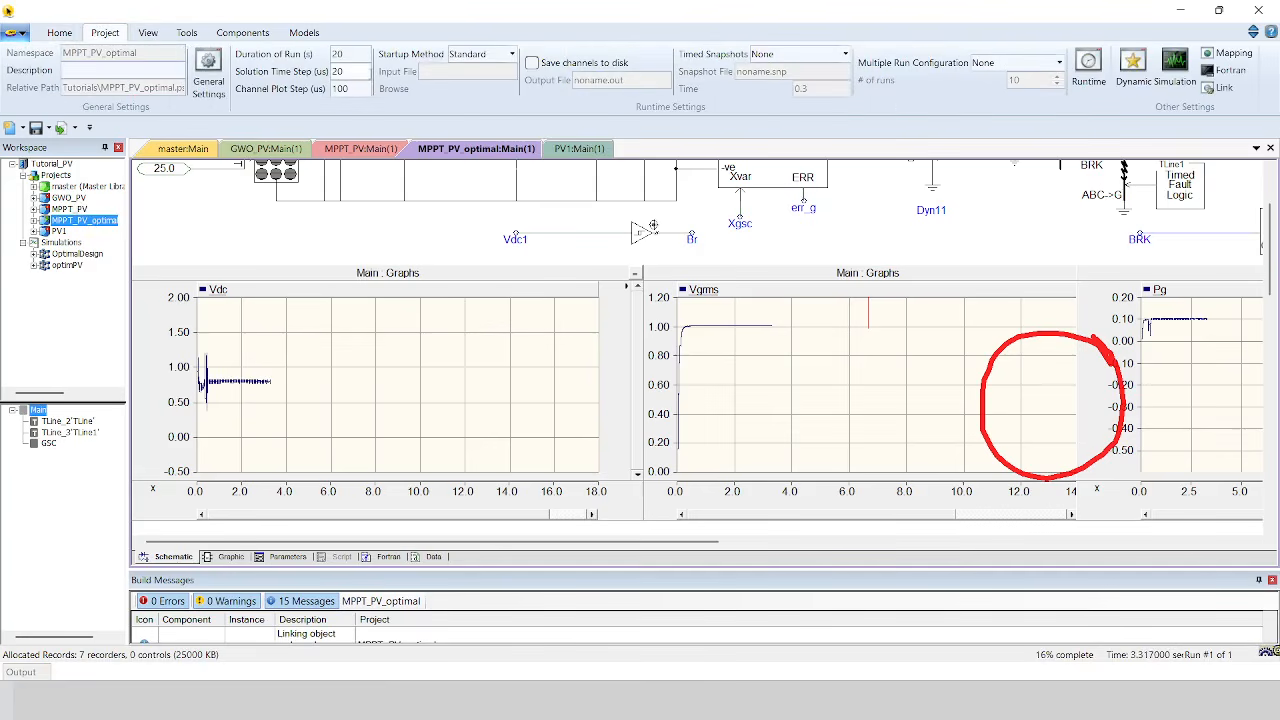
mouse_move(379, 32)
left_mouse_down()
mouse_move(285, 54)
mouse_move(379, 3)
left_mouse_up()
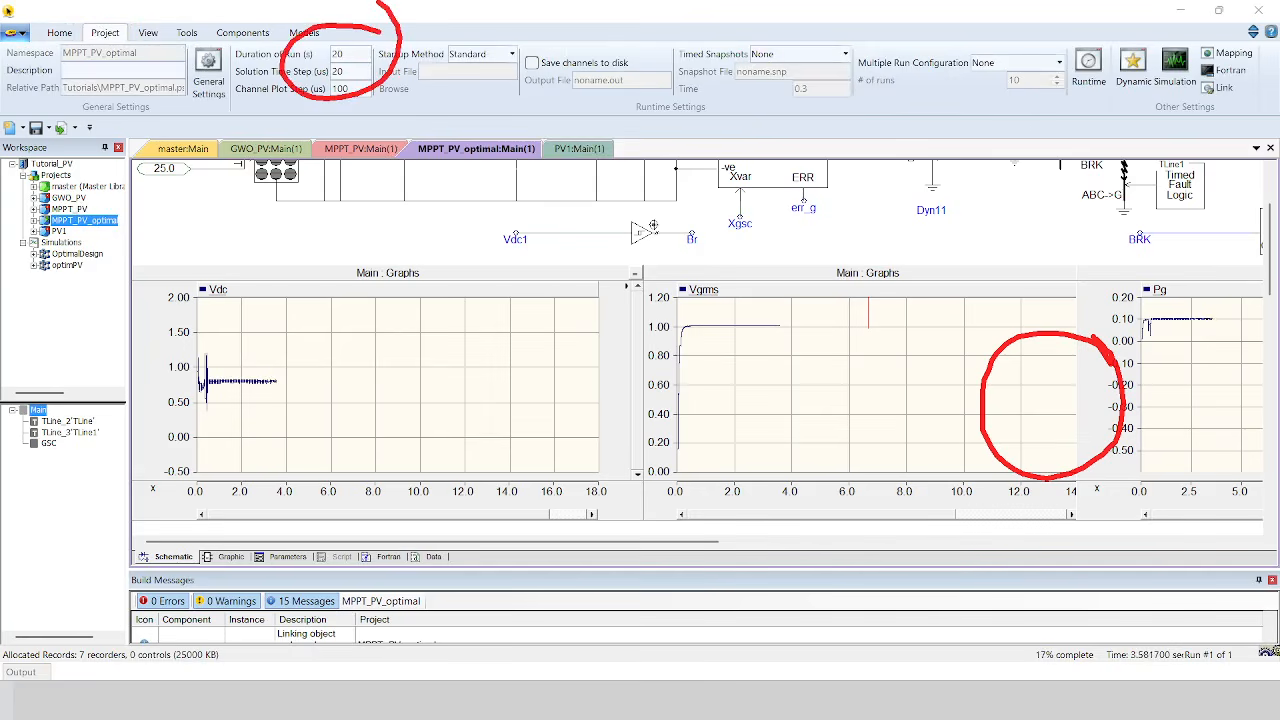
Open the MPPT_PV project to compare its duration of run and time steps, and return to MPPT_PV_optimal.
double_click(68, 209)
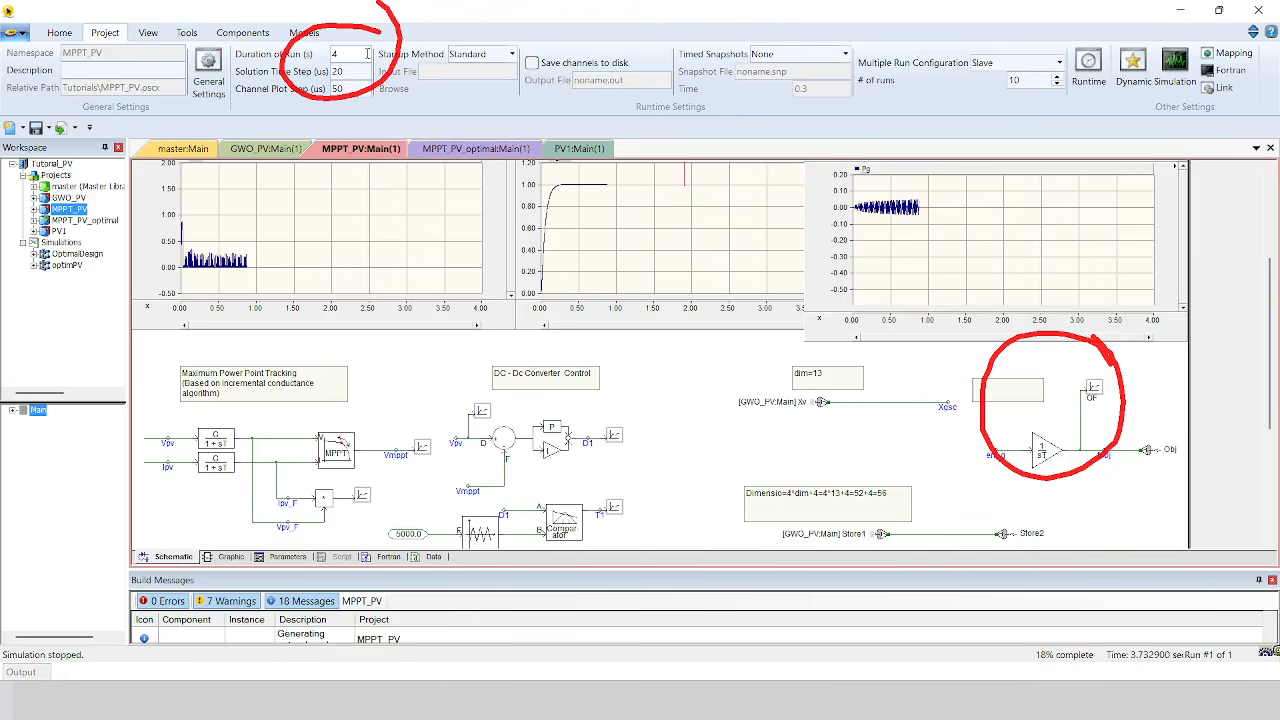
double_click(84, 222)
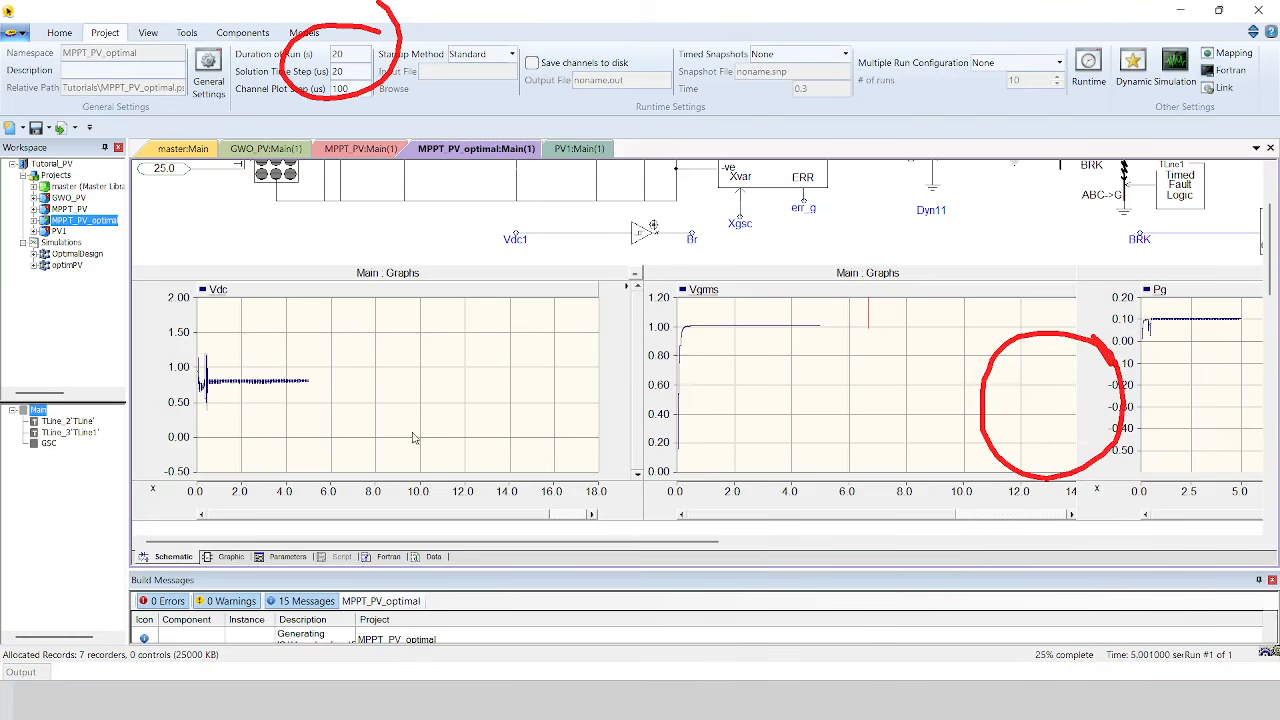
left_click(59, 32)
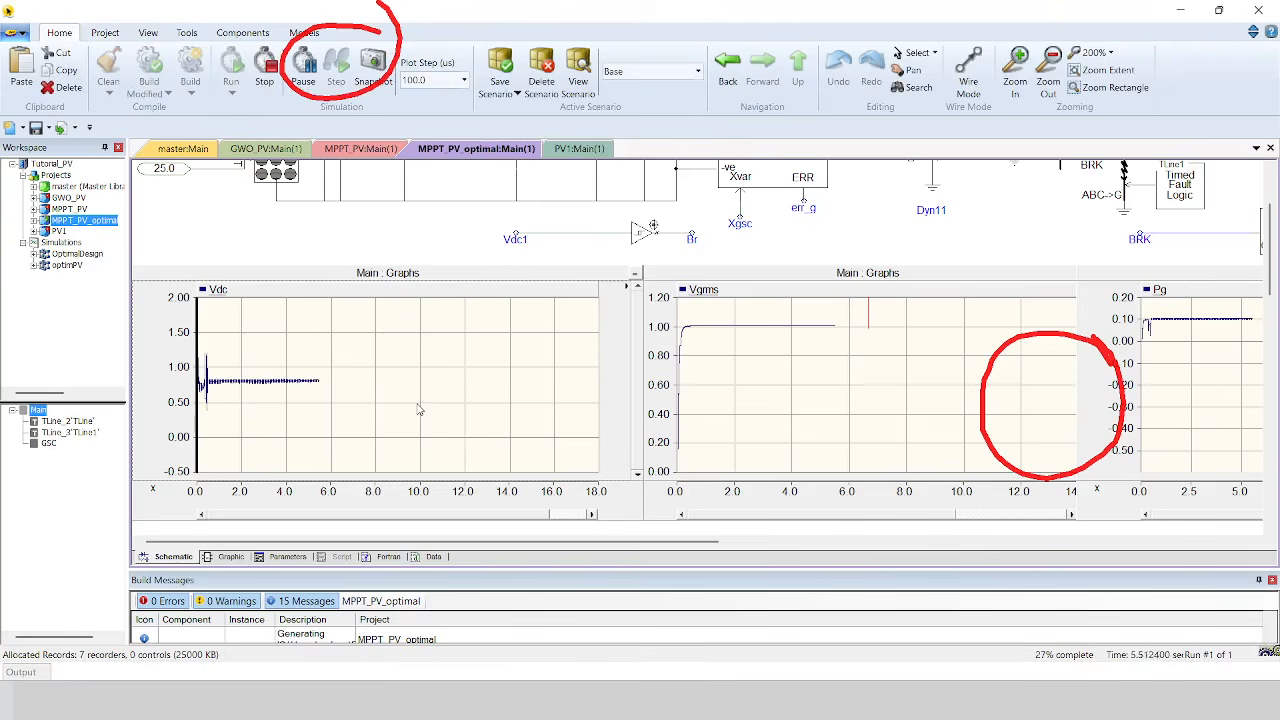
Read points on the Vdc and Vgrms curves while the simulation runs, and save the MPPT_PV_optimal project.
mouse_move(418, 395)
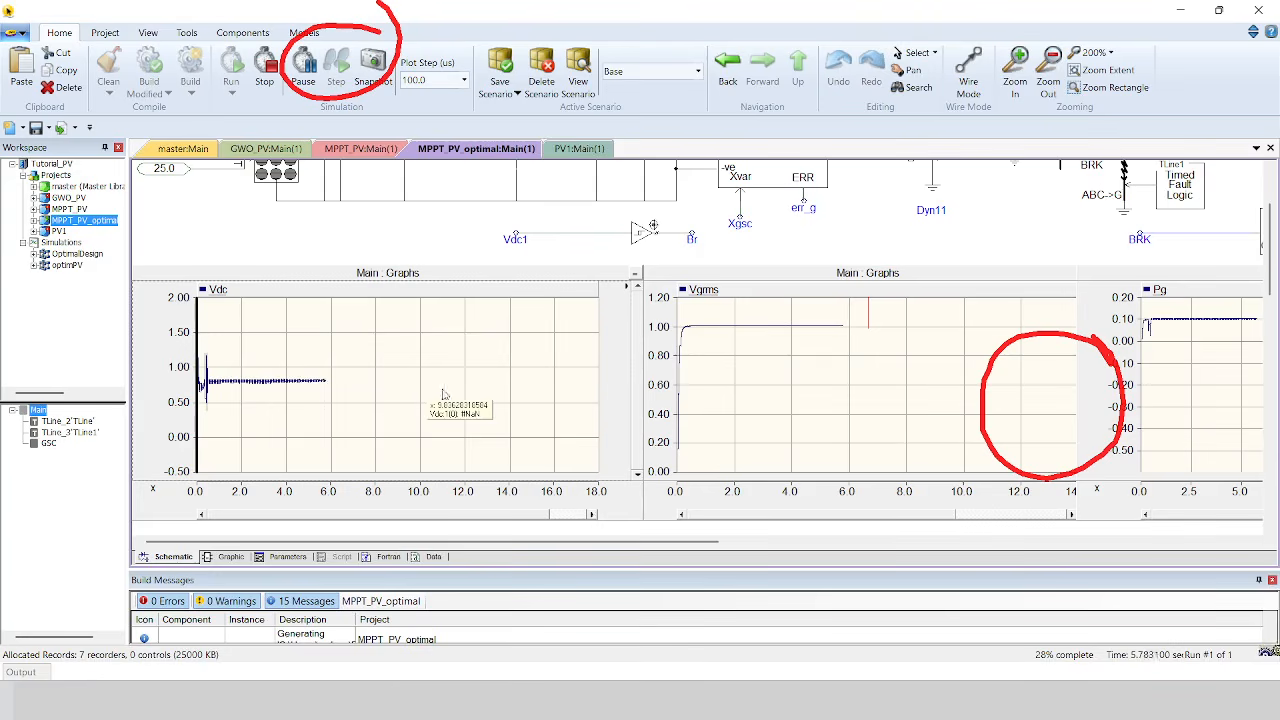
left_click_drag(665, 541, 746, 560)
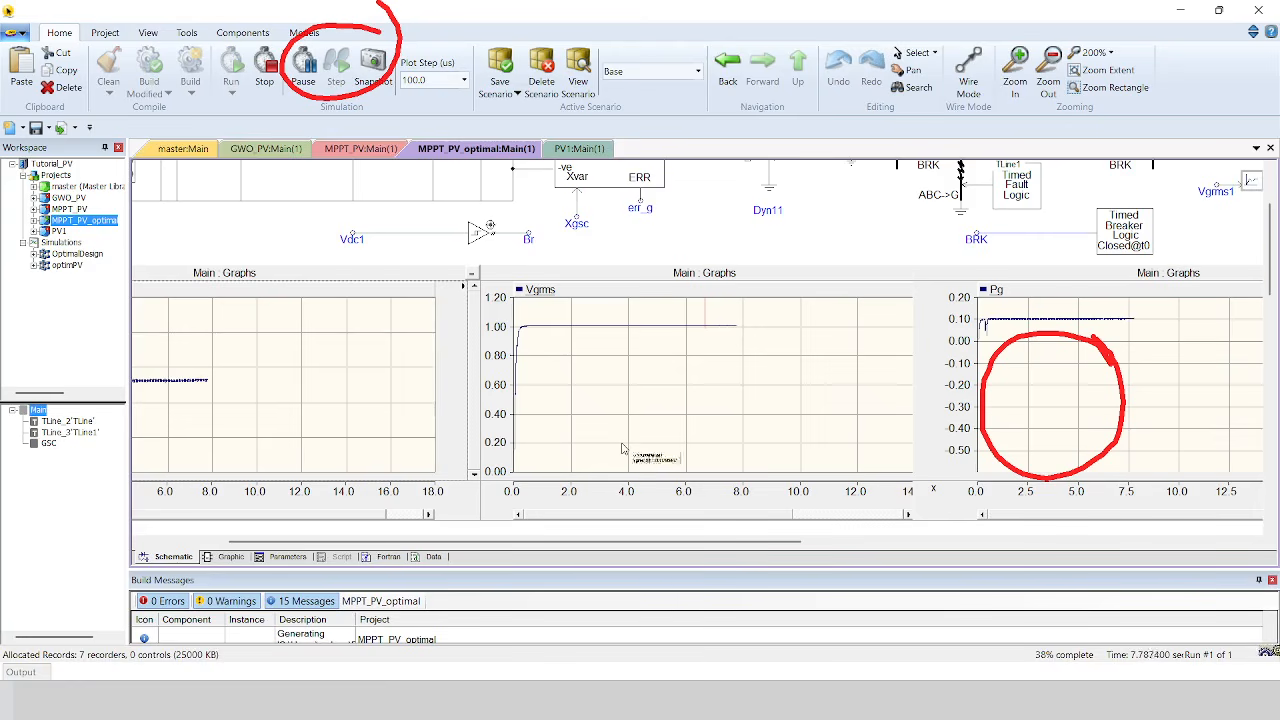
mouse_move(624, 449)
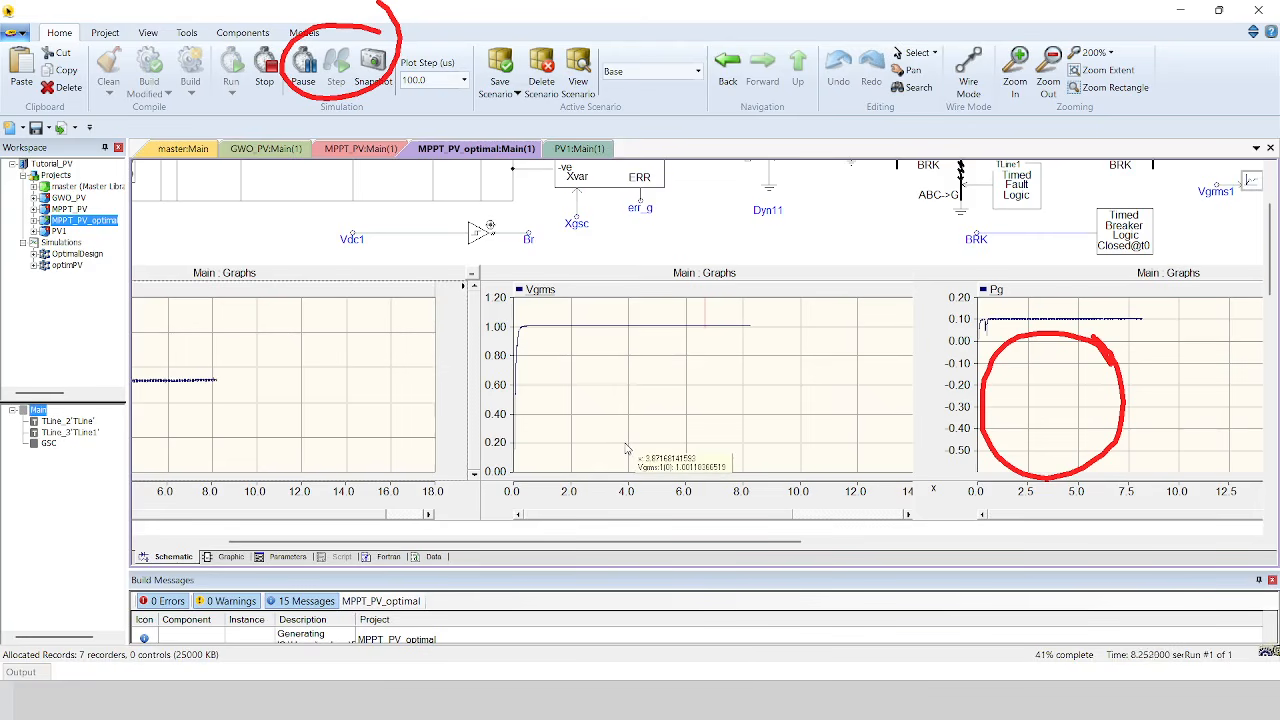
key("ctrl+s")
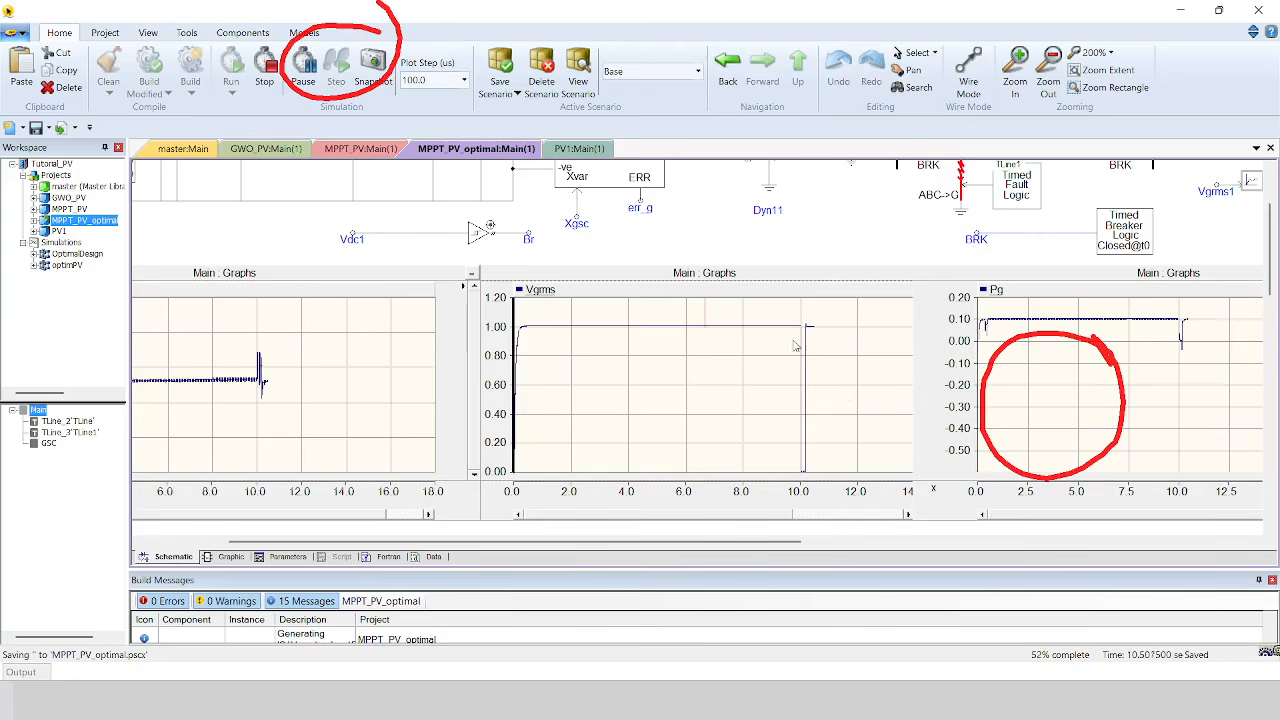
Zoom the Vgrms, Pg and Vdc graphs in on the fault around 10 s, and stop the simulation.
left_click_drag(783, 320, 827, 470)
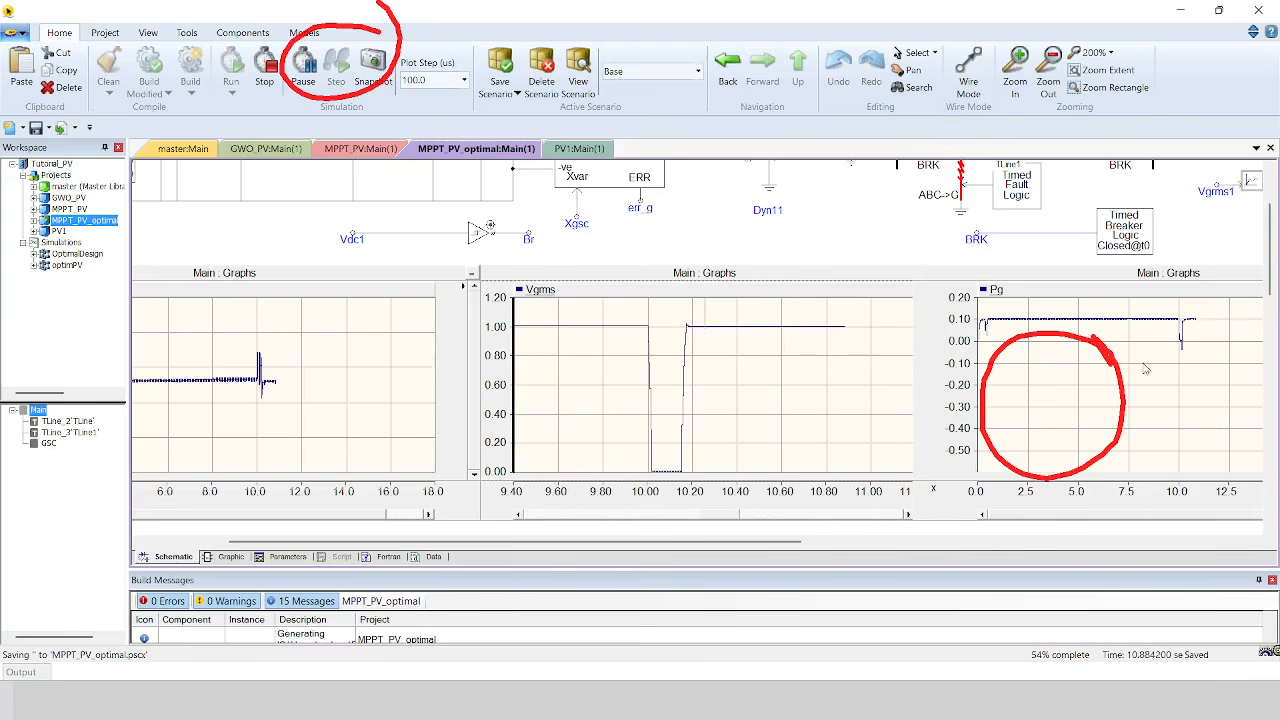
left_click_drag(1241, 318, 1241, 305)
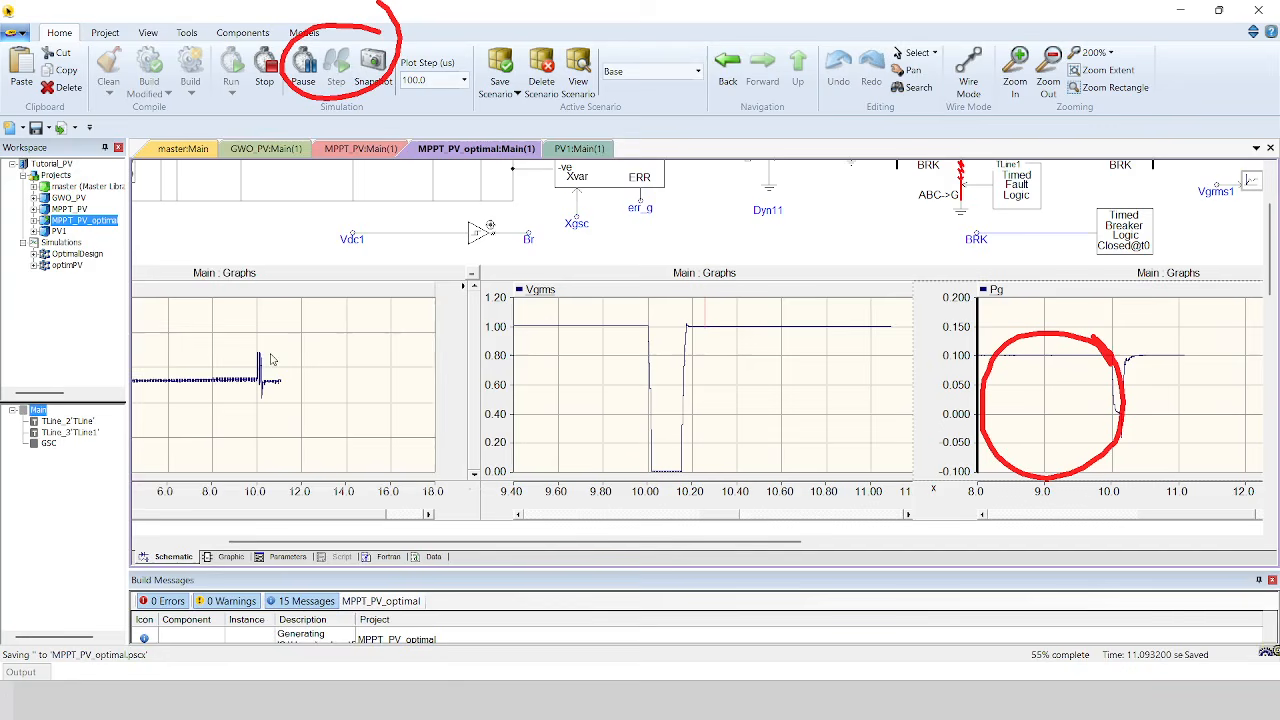
left_click_drag(248, 345, 320, 421)
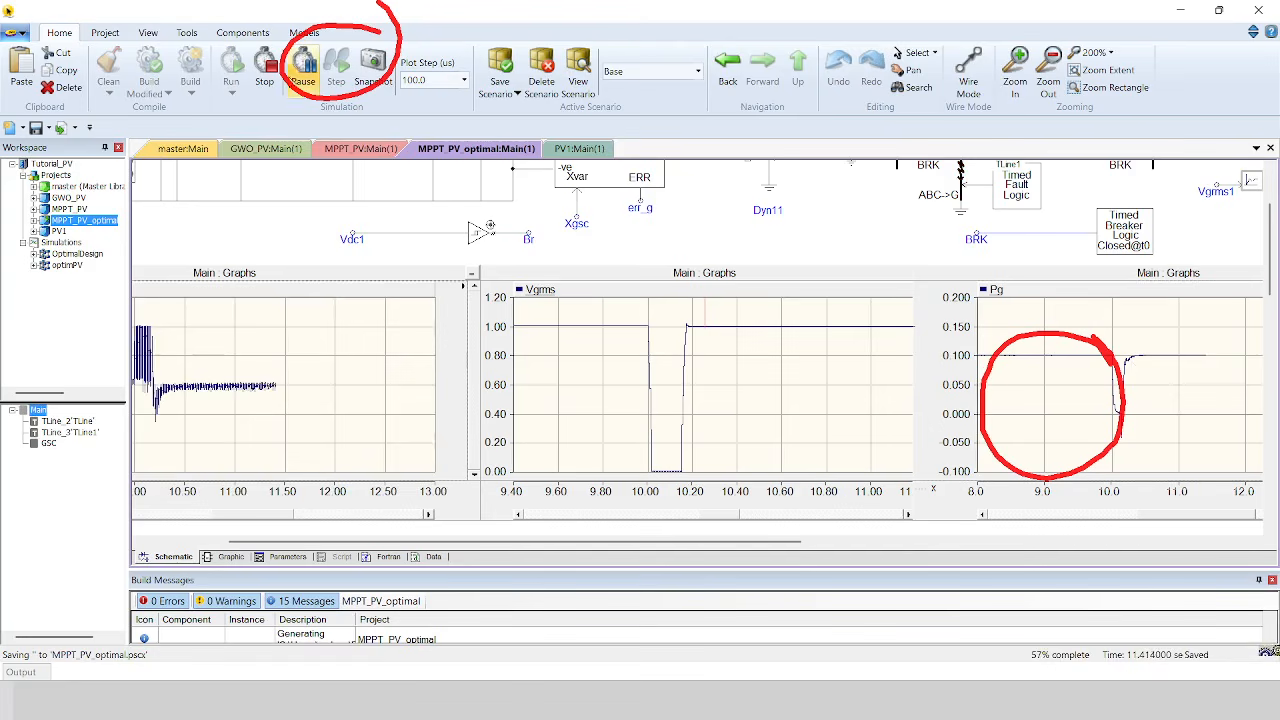
left_click(265, 70)
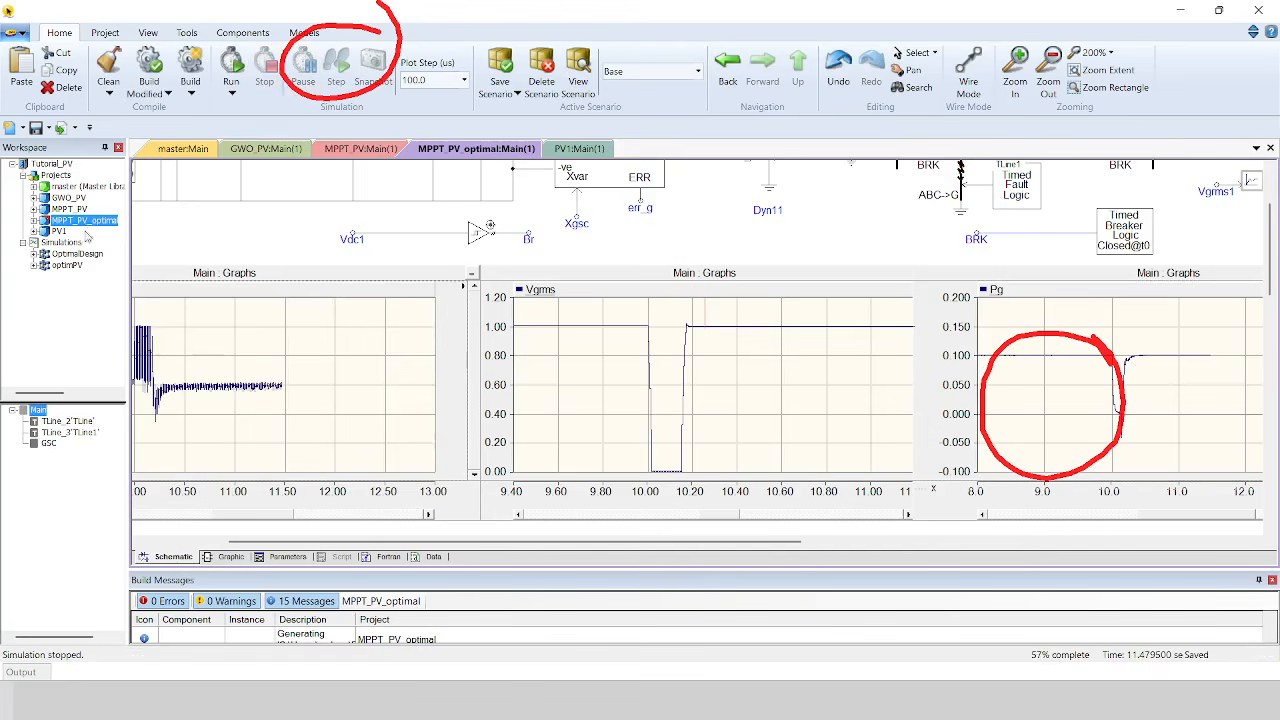